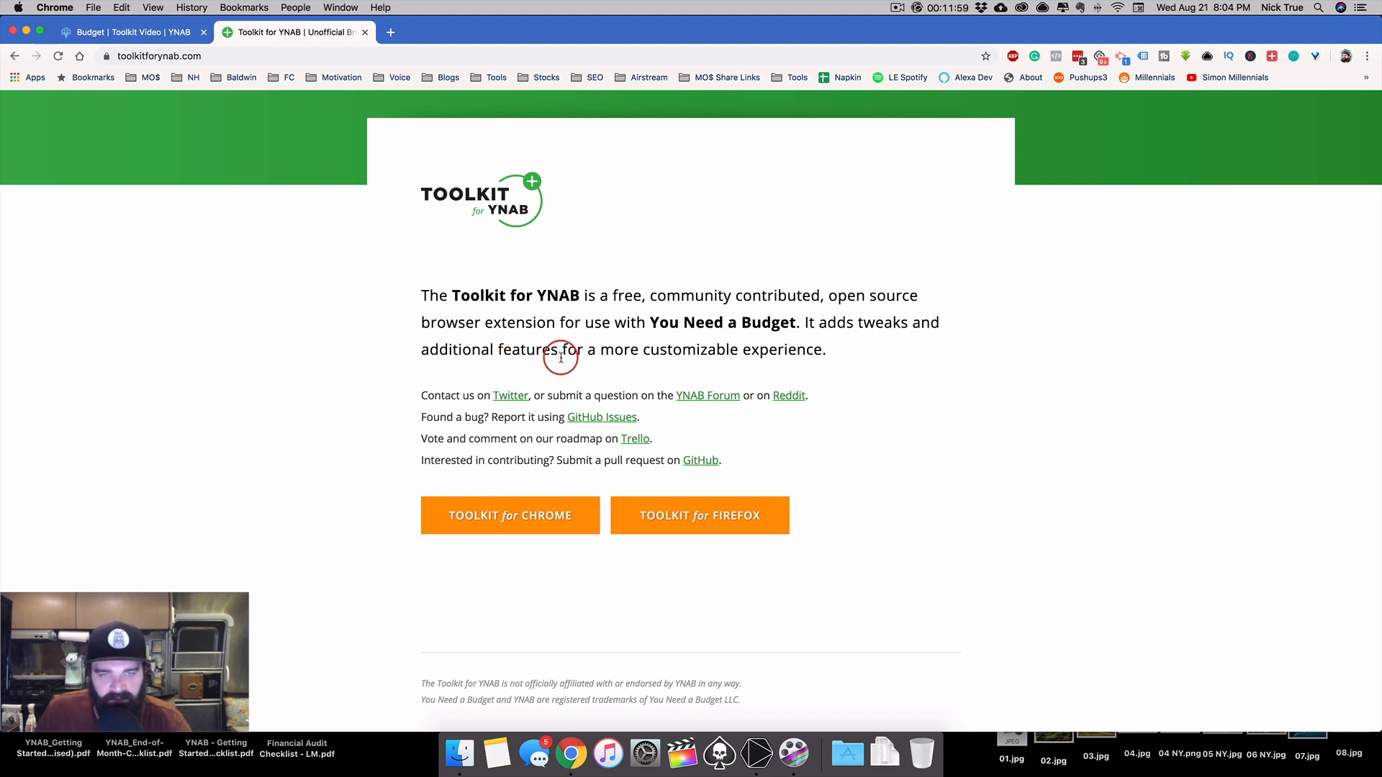
Open the toolkit site's Trello roadmap and GitHub links in new tabs and look across the roadmap board's lists
right_click(637, 439)
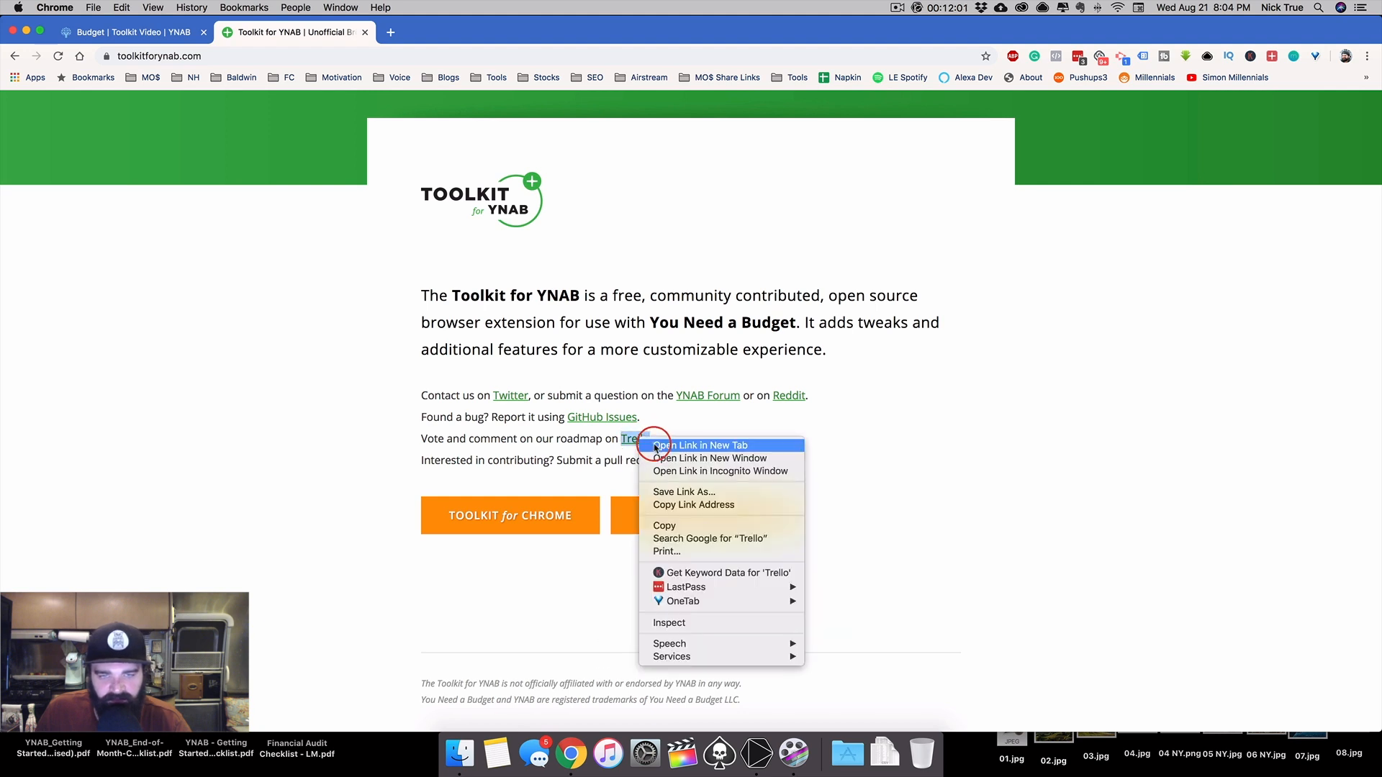
click(691, 448)
right_click(703, 468)
click(749, 475)
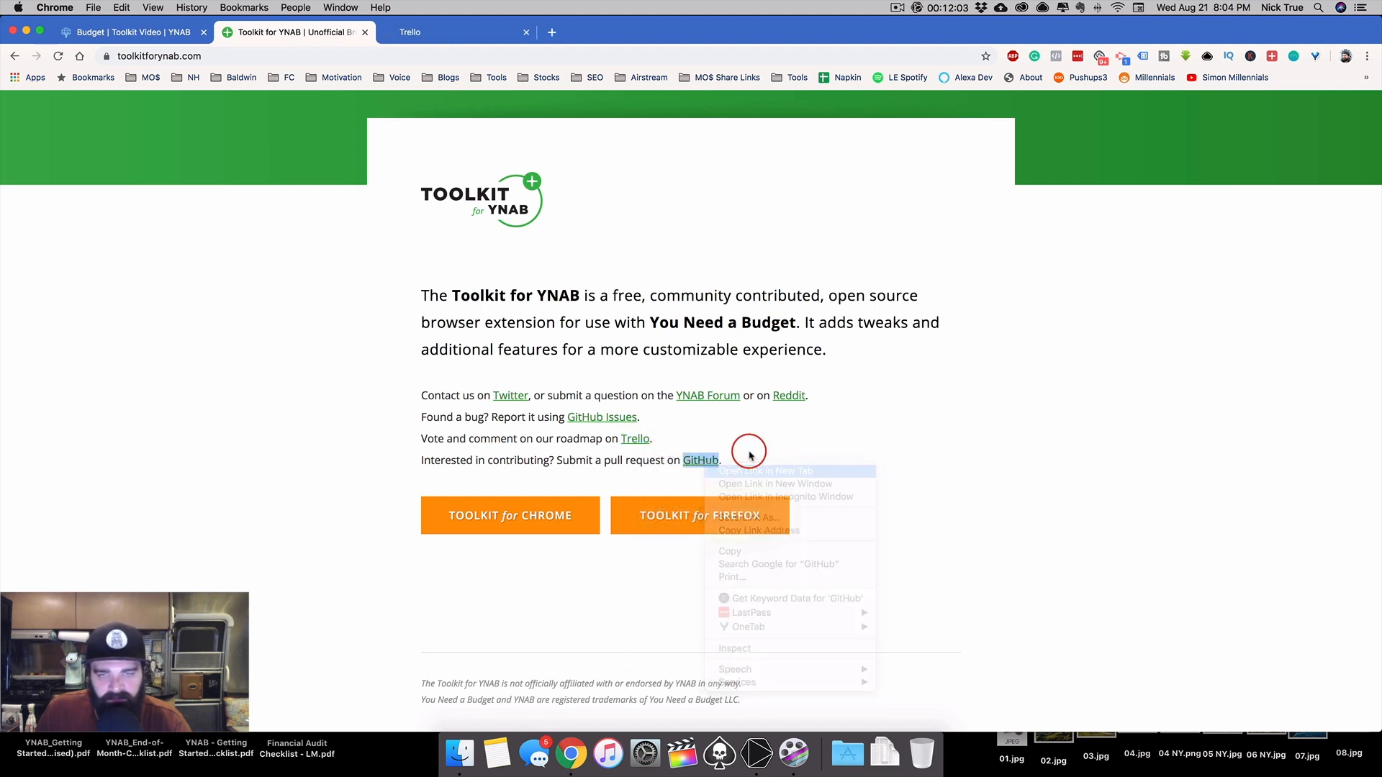
click(481, 36)
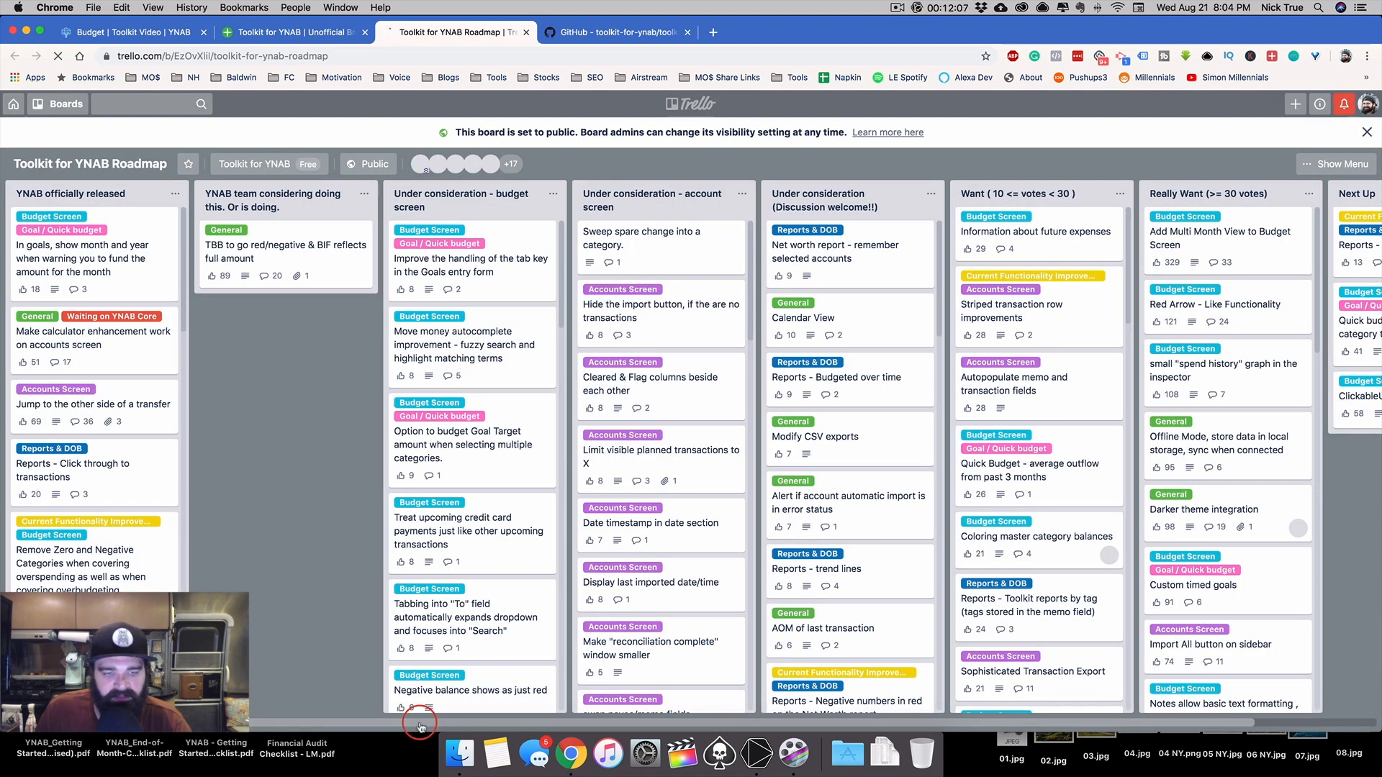
scroll(729, 545, right, 10)
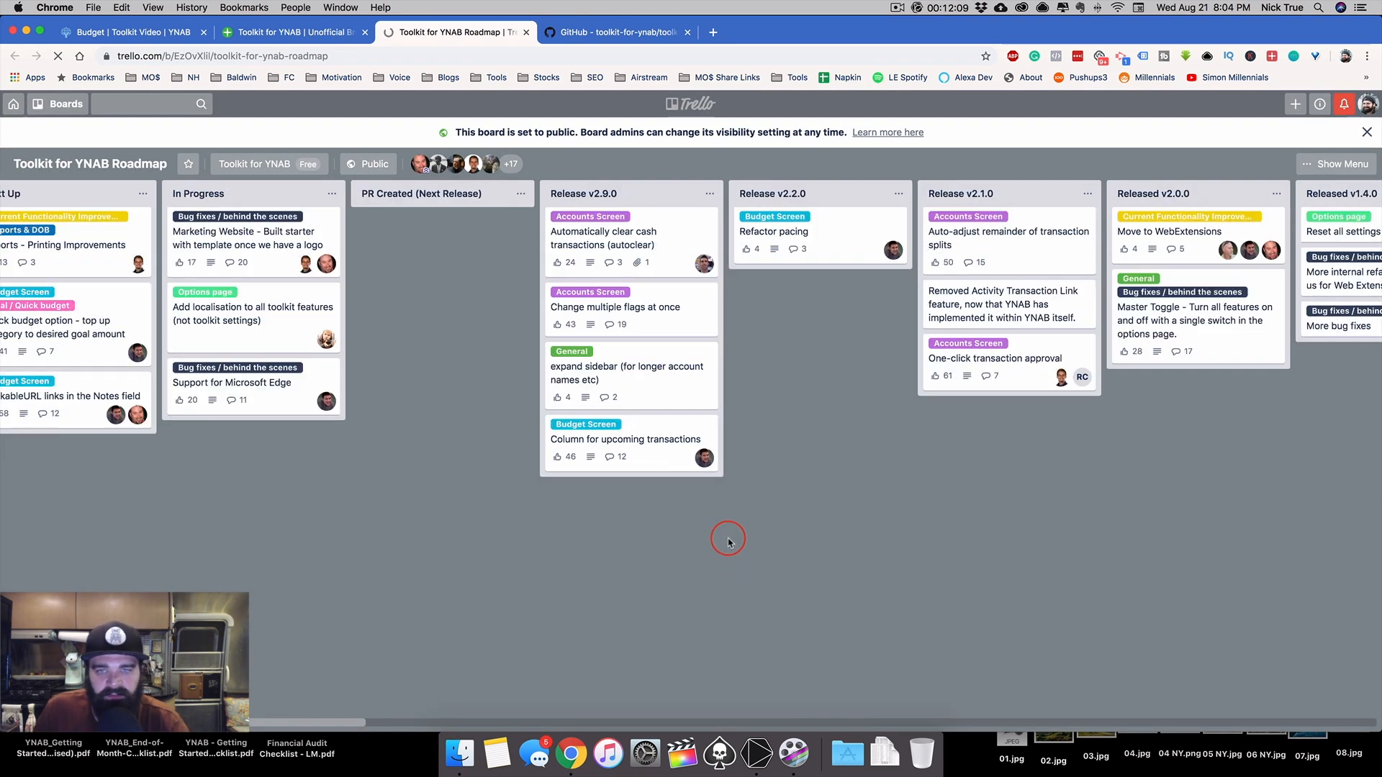
scroll(728, 536, left, 10)
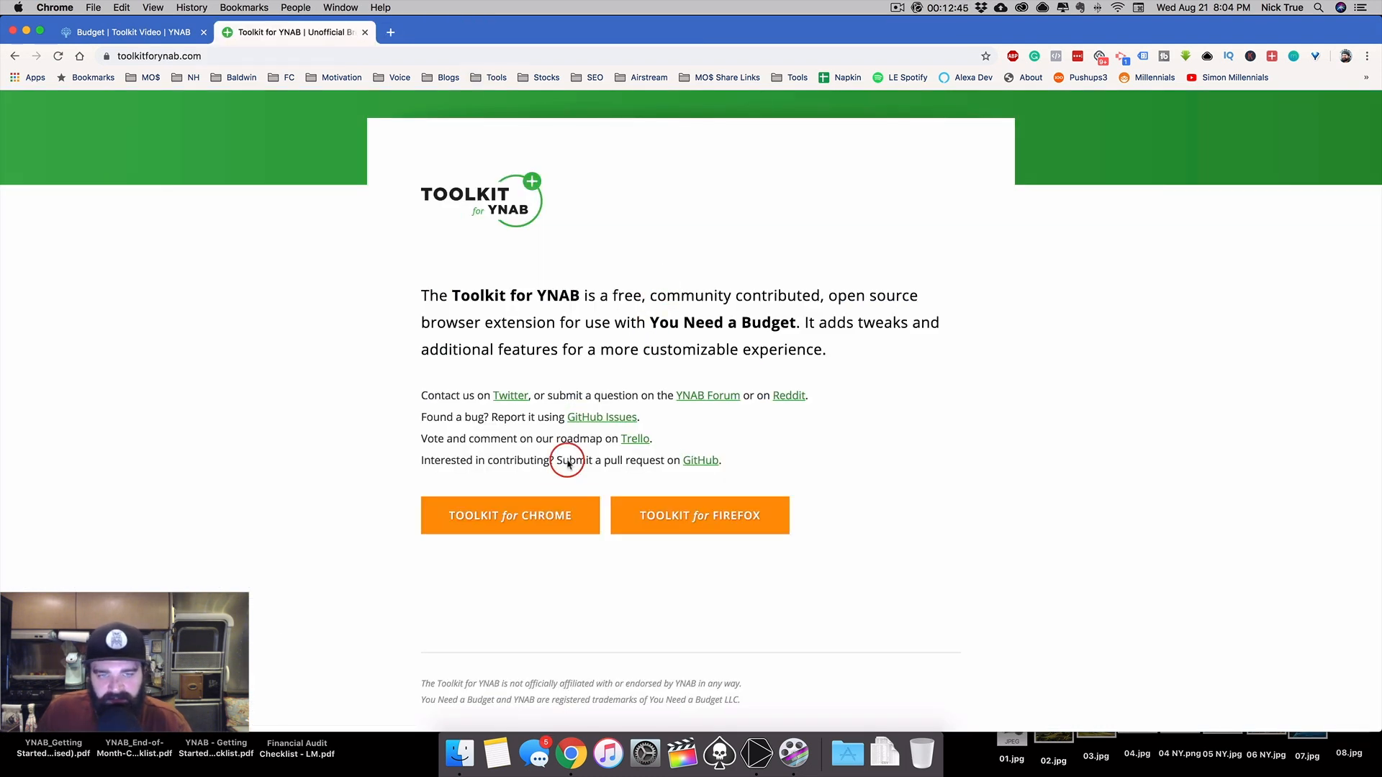
Close the toolkit website and open the Toolkit for YNAB extension's settings from the budget page
click(363, 32)
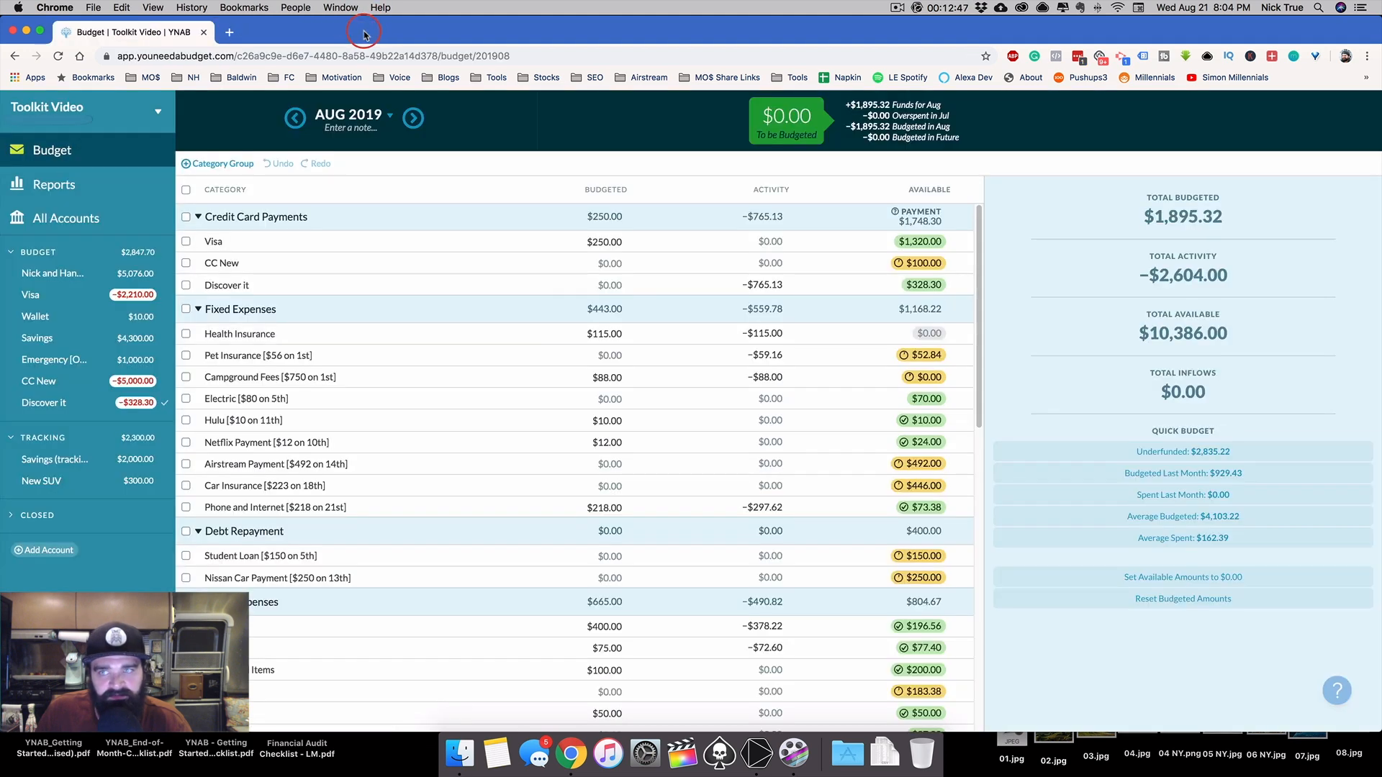
click(1272, 57)
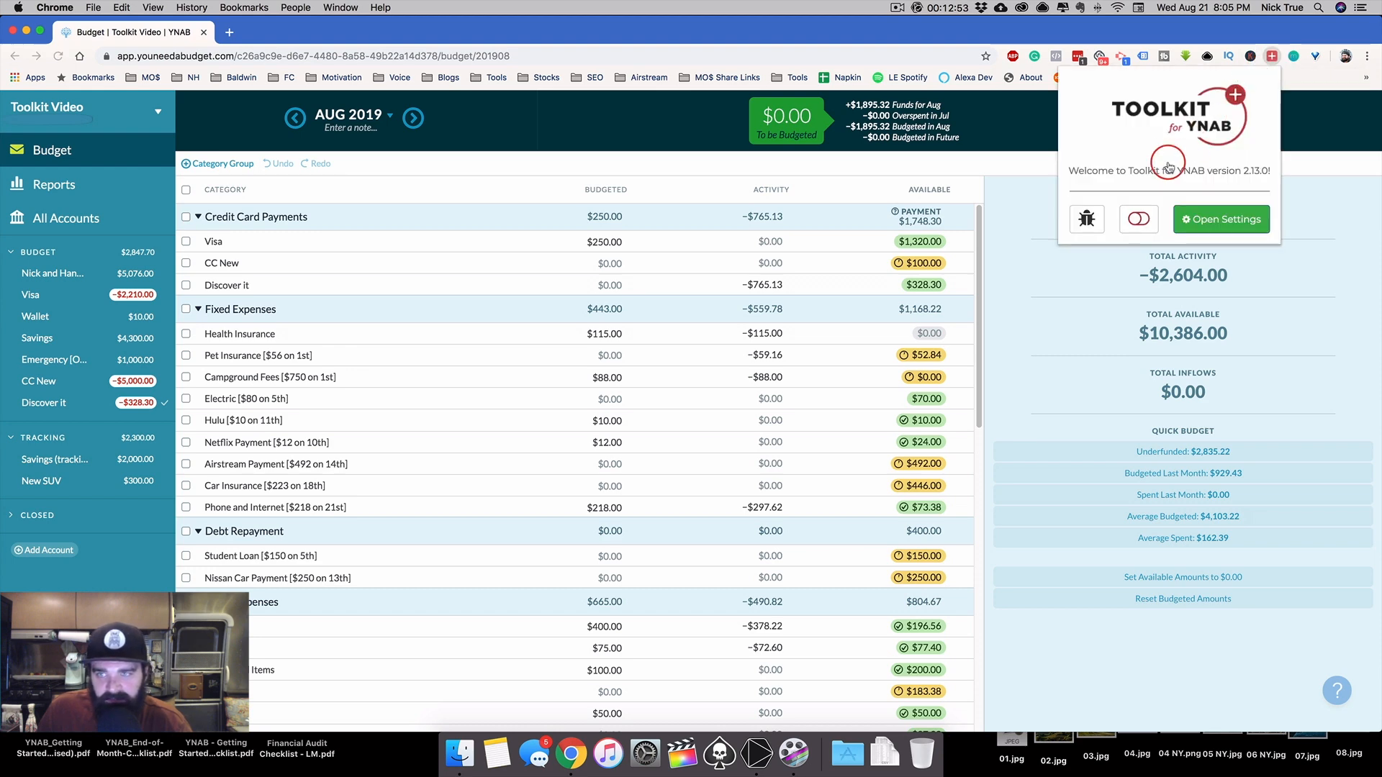
click(1224, 222)
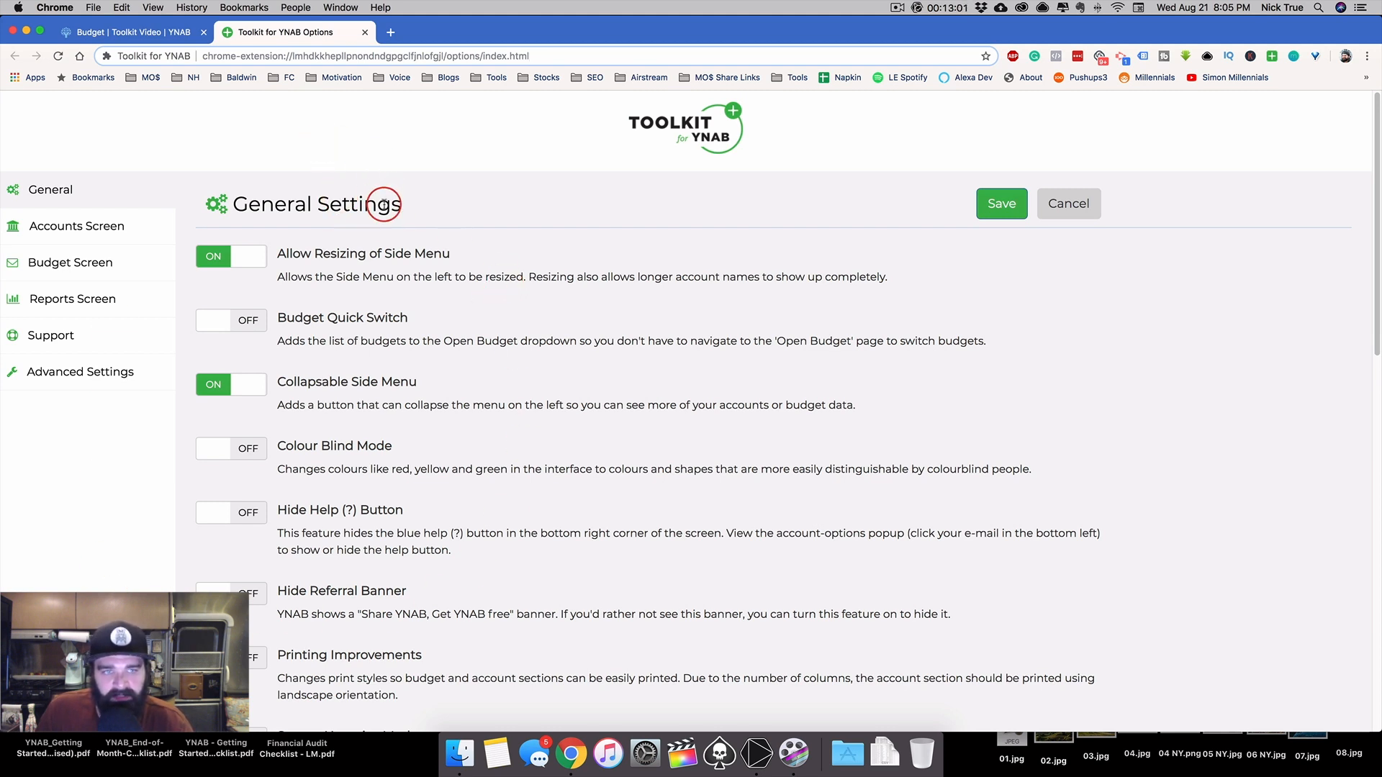
Look through the General settings, trying the Colour Blind Mode switch and viewing the Localization of YNAB options
click(238, 453)
click(239, 456)
scroll(271, 460, down, 10)
click(287, 426)
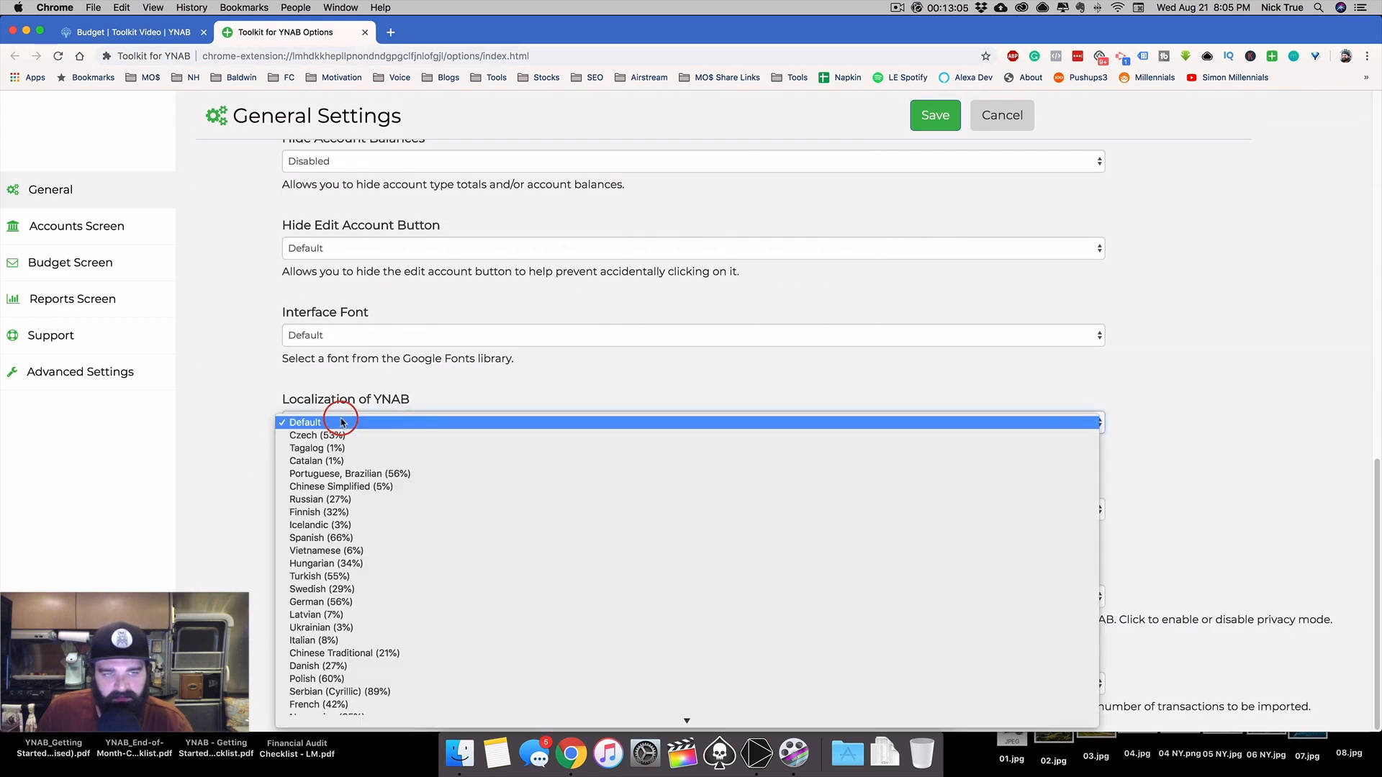
click(255, 396)
scroll(935, 292, up, 10)
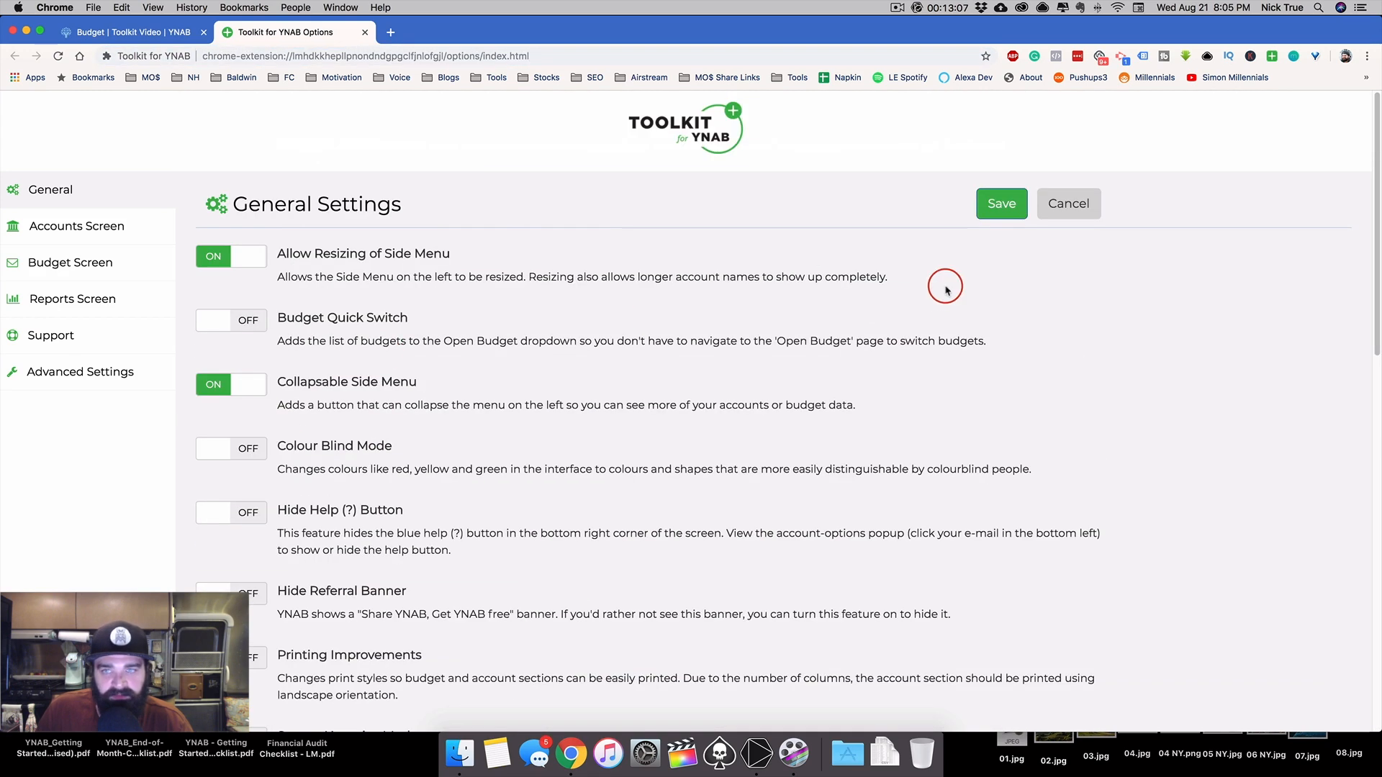
Save the toolkit settings and reload the YNAB budget page to apply them
click(999, 208)
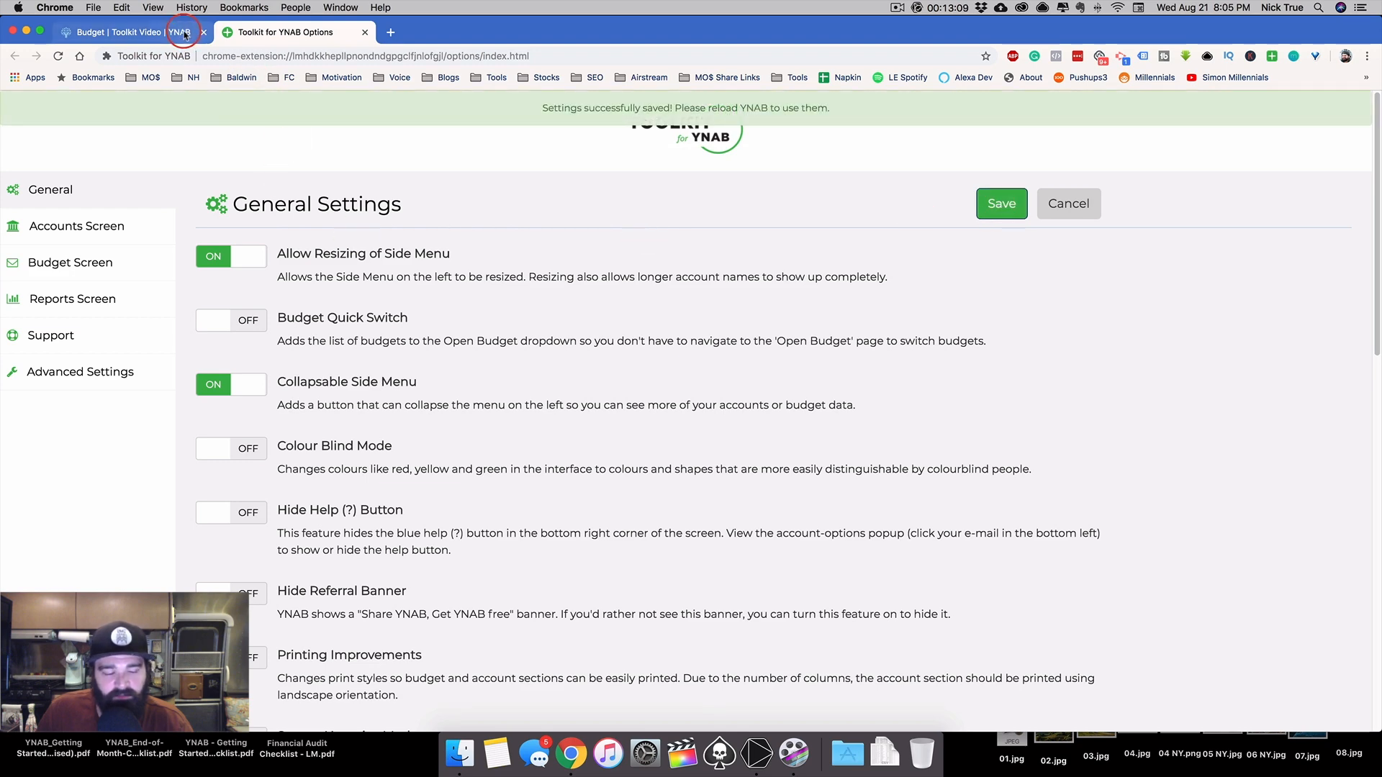
click(133, 32)
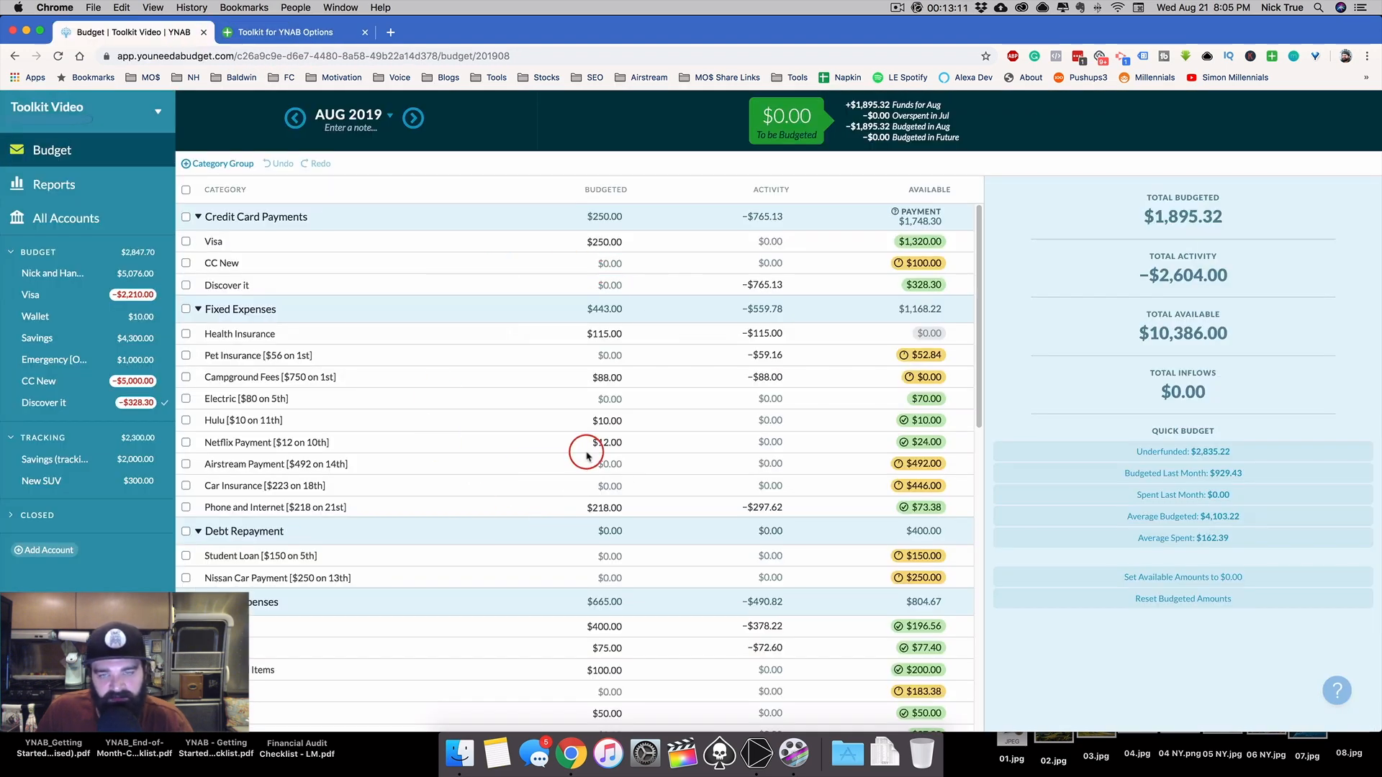
key(super+r)
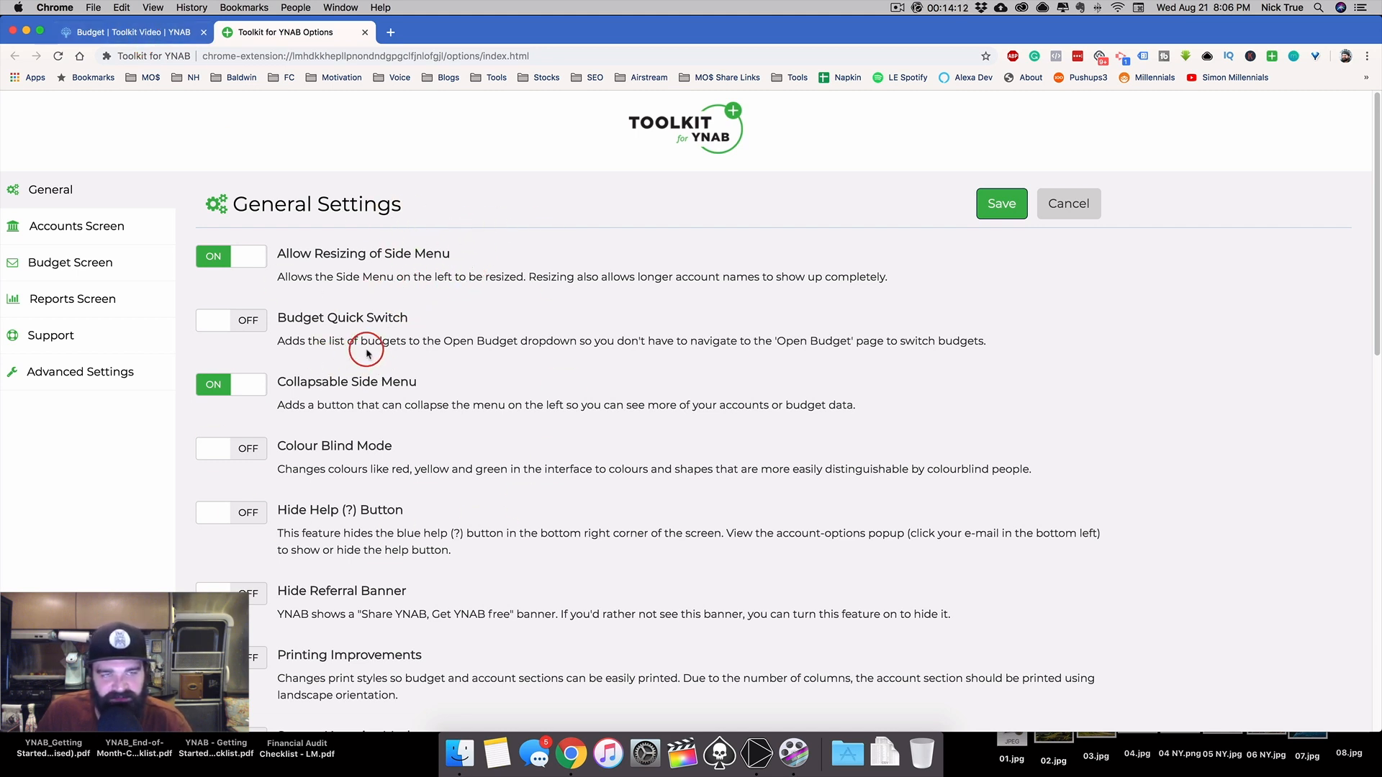
Look through the Accounts Screen settings and open the checking account register they apply to
click(128, 225)
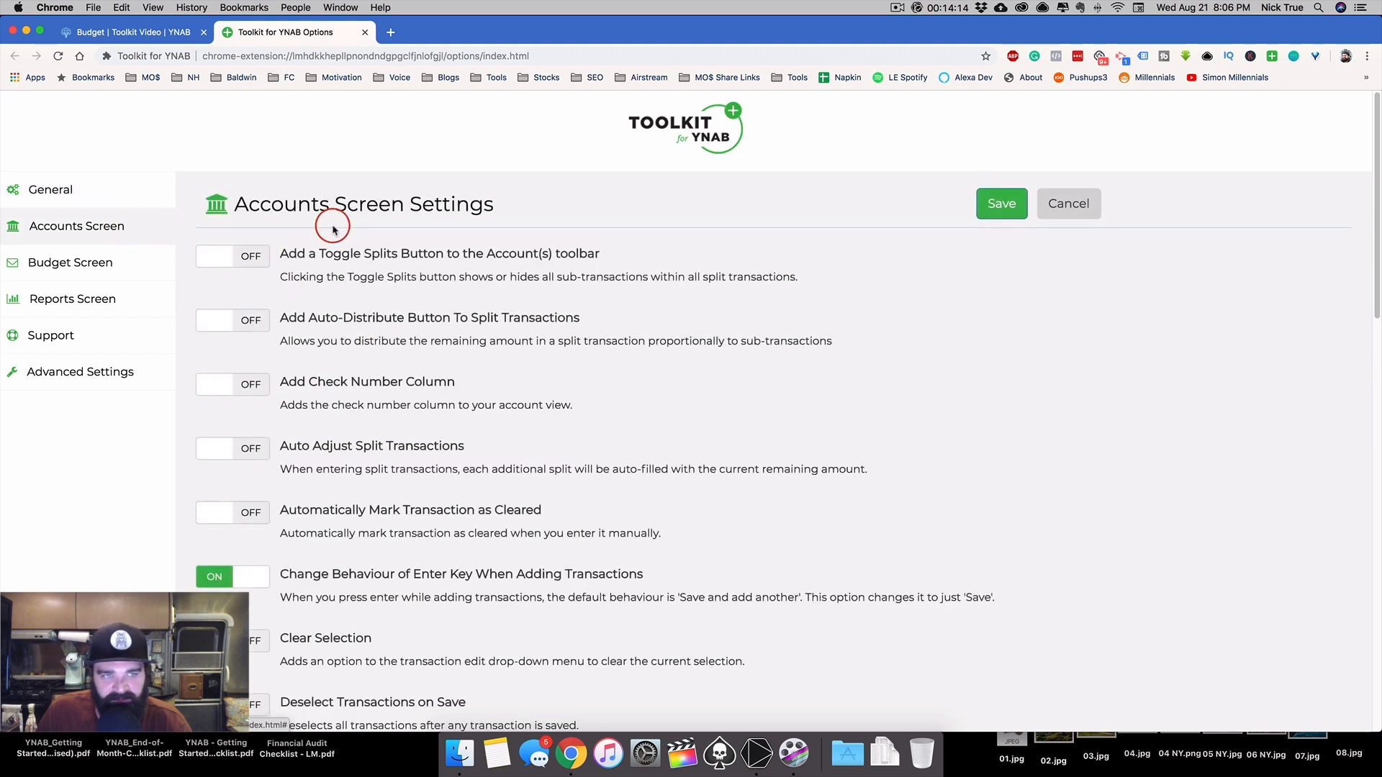
scroll(376, 442, down, 2)
scroll(376, 442, down, 5)
click(133, 32)
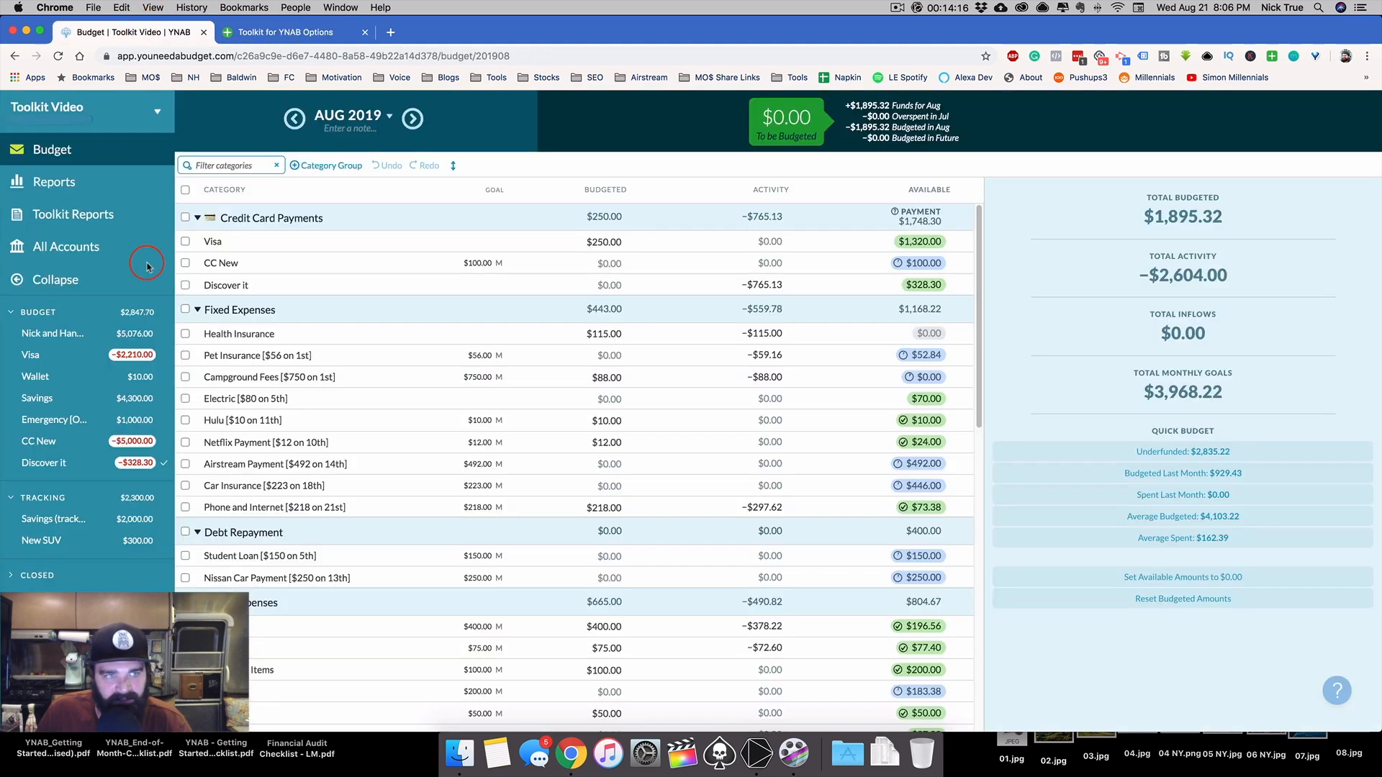
click(103, 331)
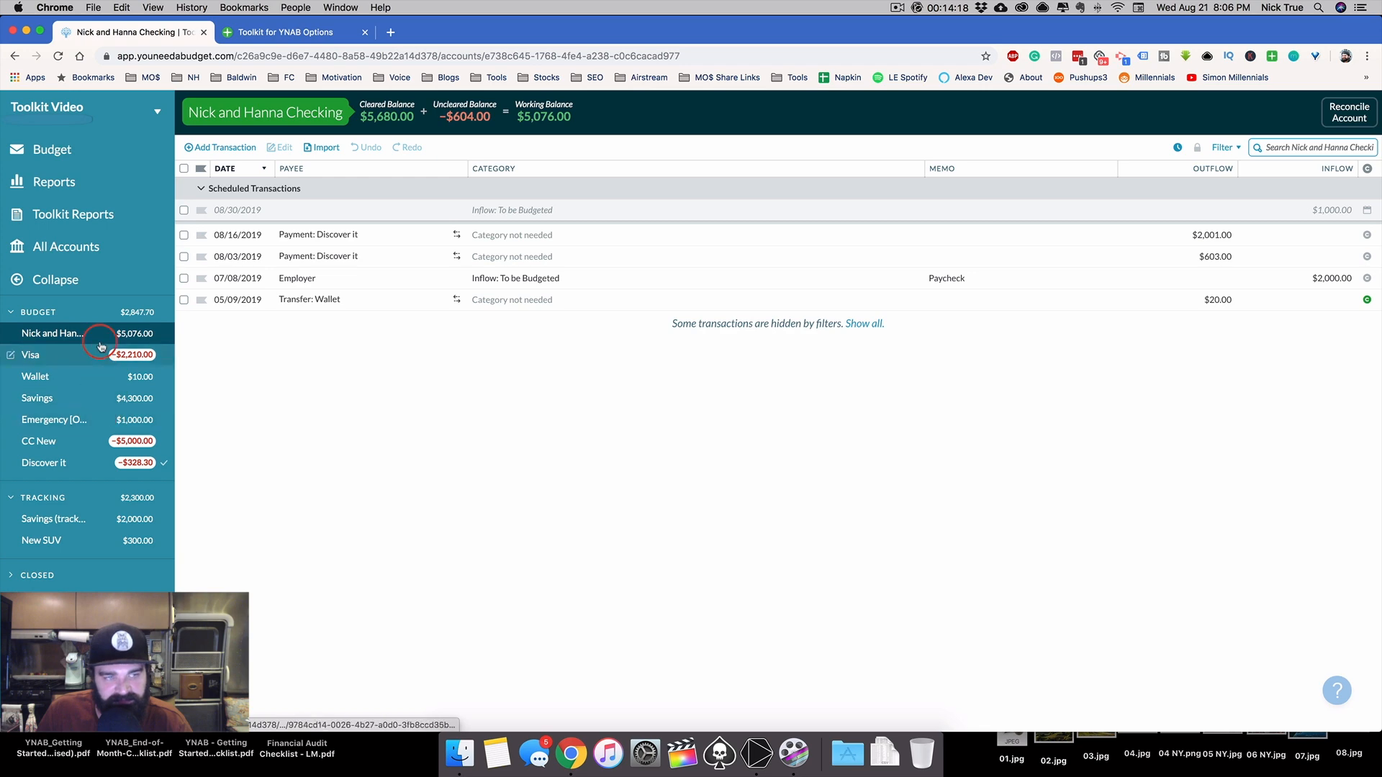
Look through the Budget Screen settings and open the August 2019 budget they apply to
click(285, 31)
click(99, 262)
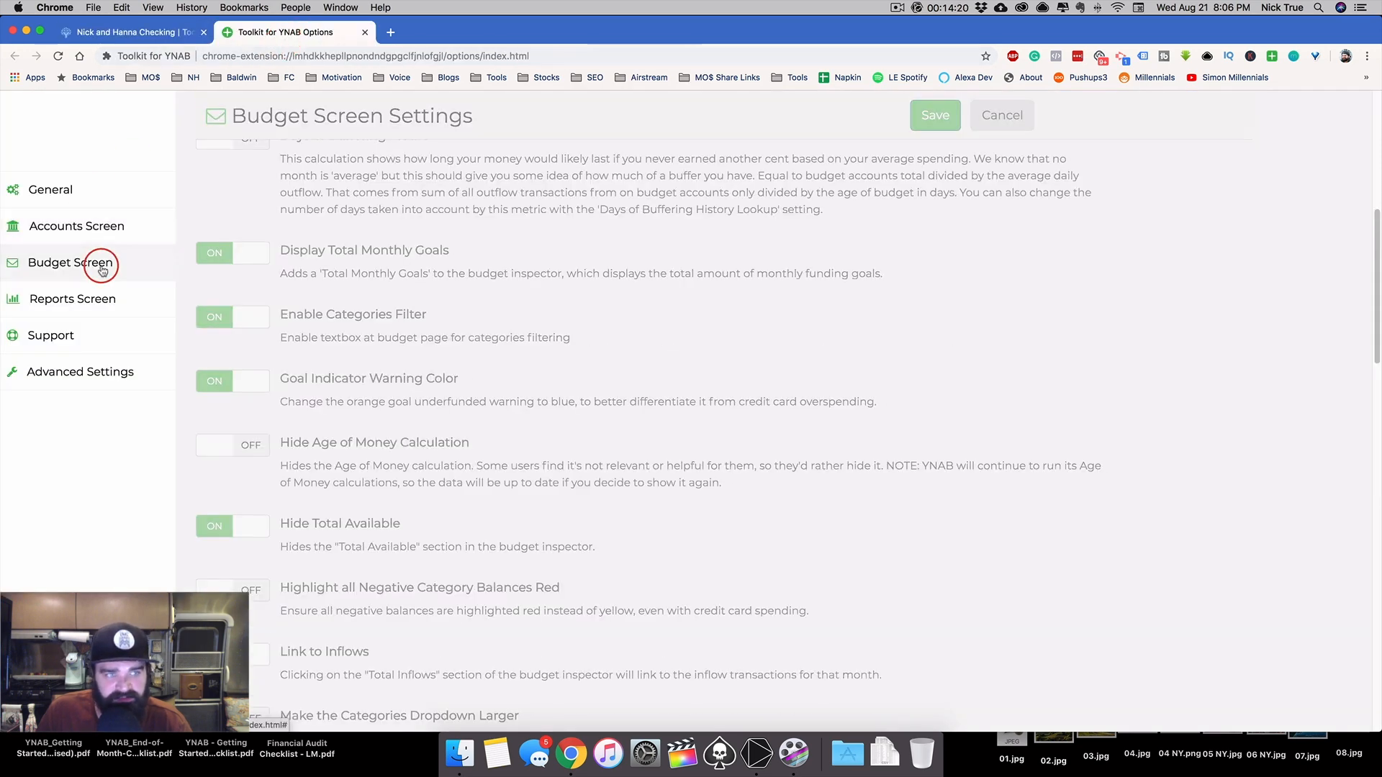
scroll(430, 316, down, 10)
click(136, 32)
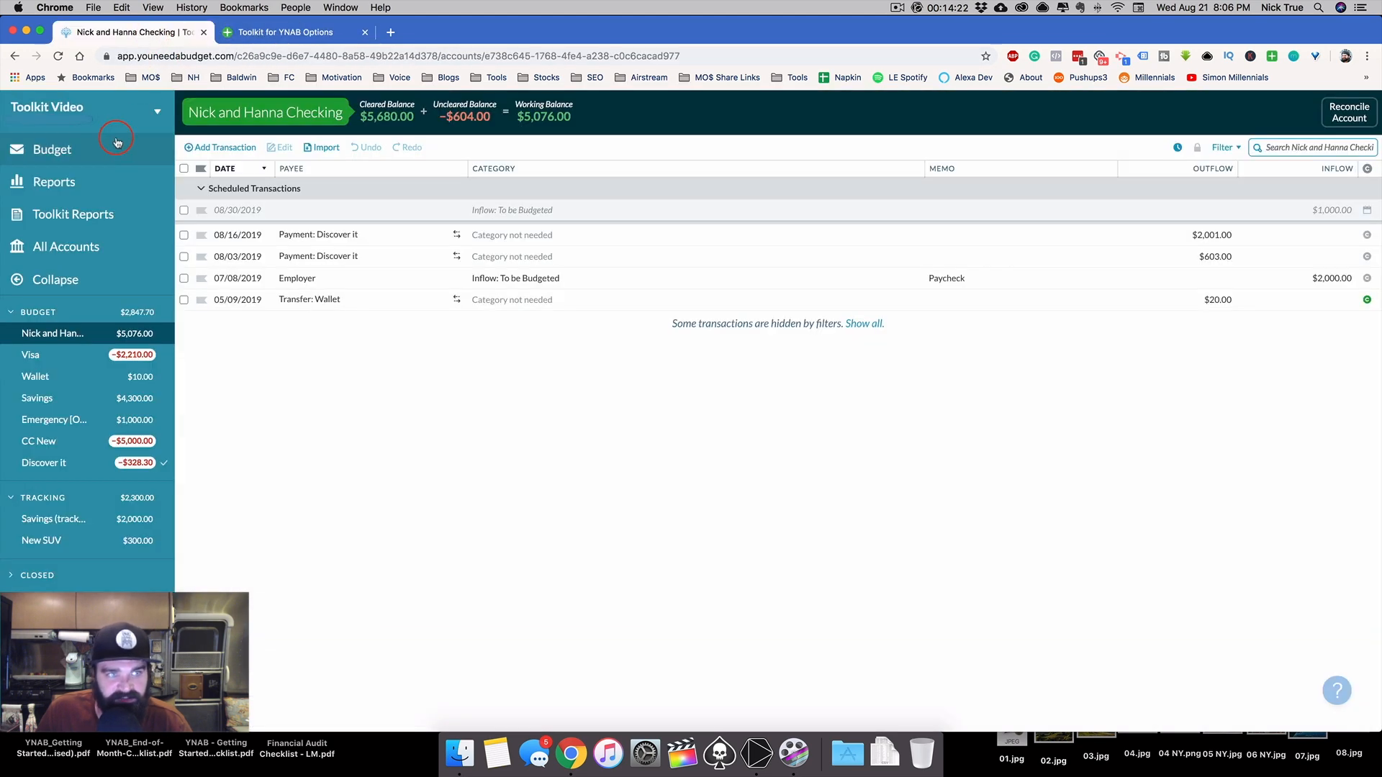
click(122, 153)
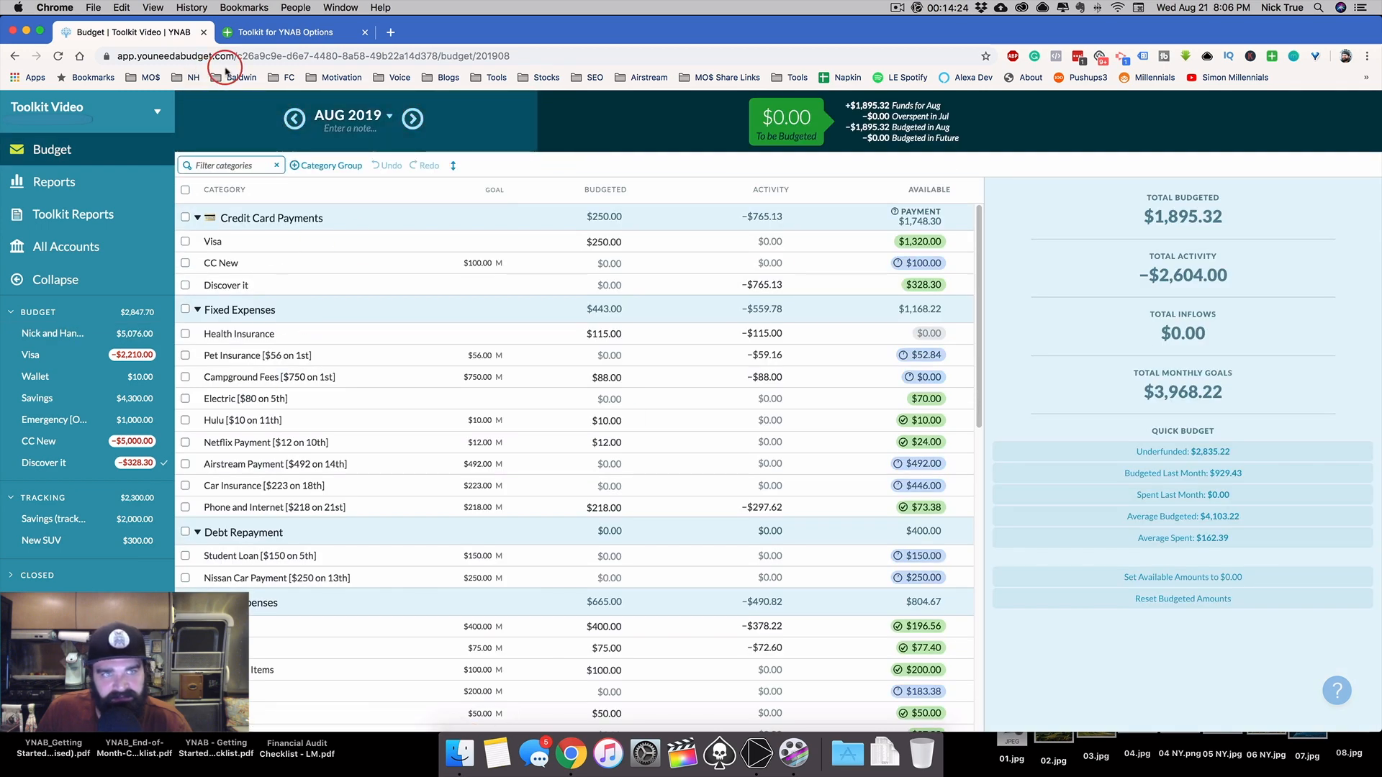
View the toolkit's Reports Screen settings and return to the General settings
click(270, 32)
click(51, 309)
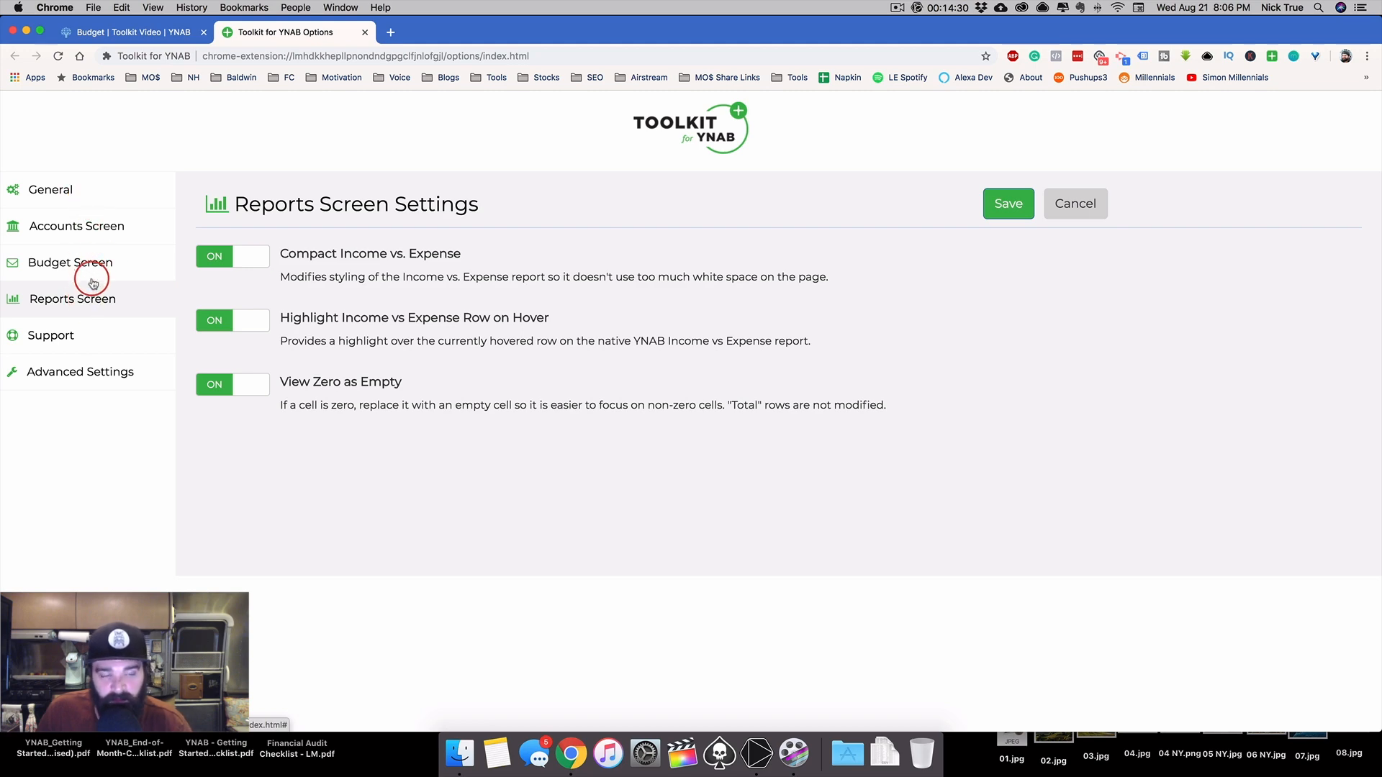
click(99, 195)
key(super+t)
text(https://www.youtube.com/playlist?list=PLmonq46yHBh1s6g5zBHSxwN3eo2BP3q3B)
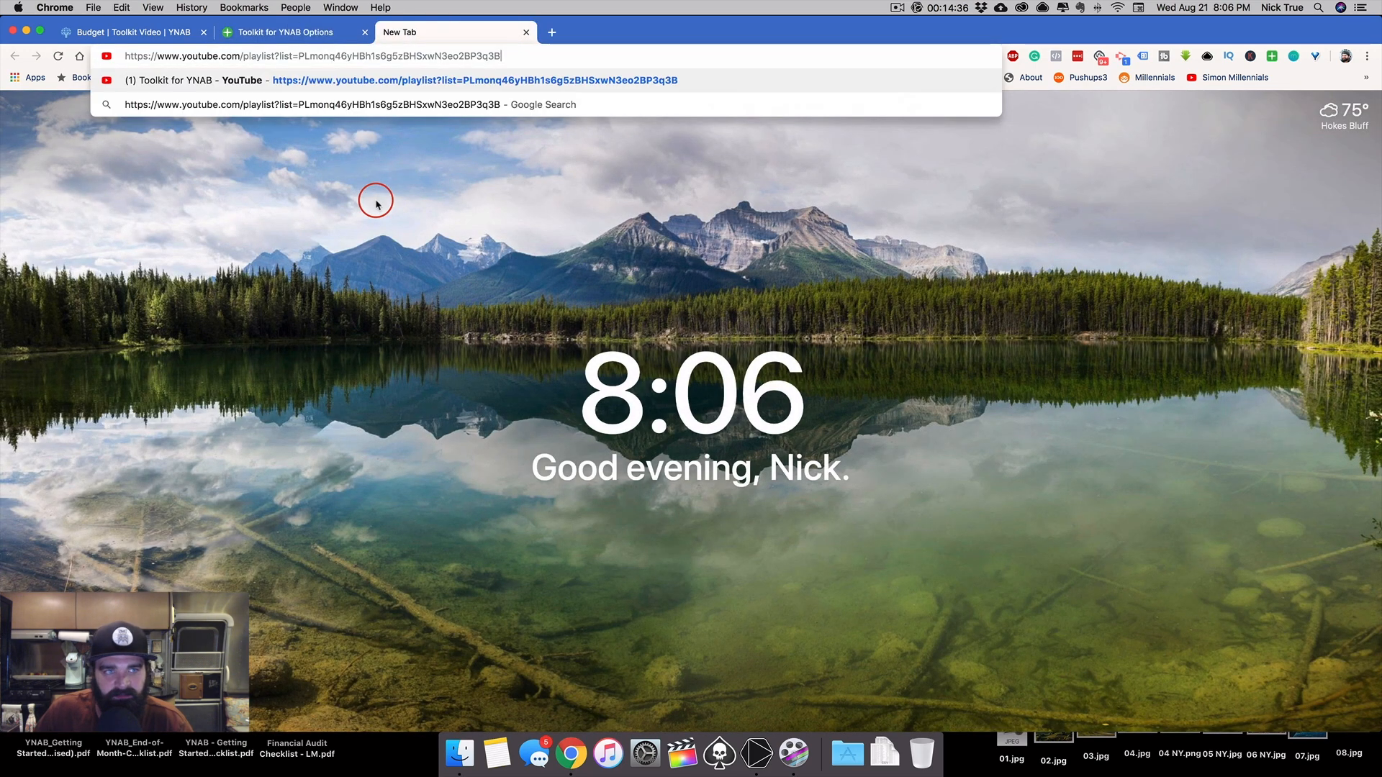
key(Return)
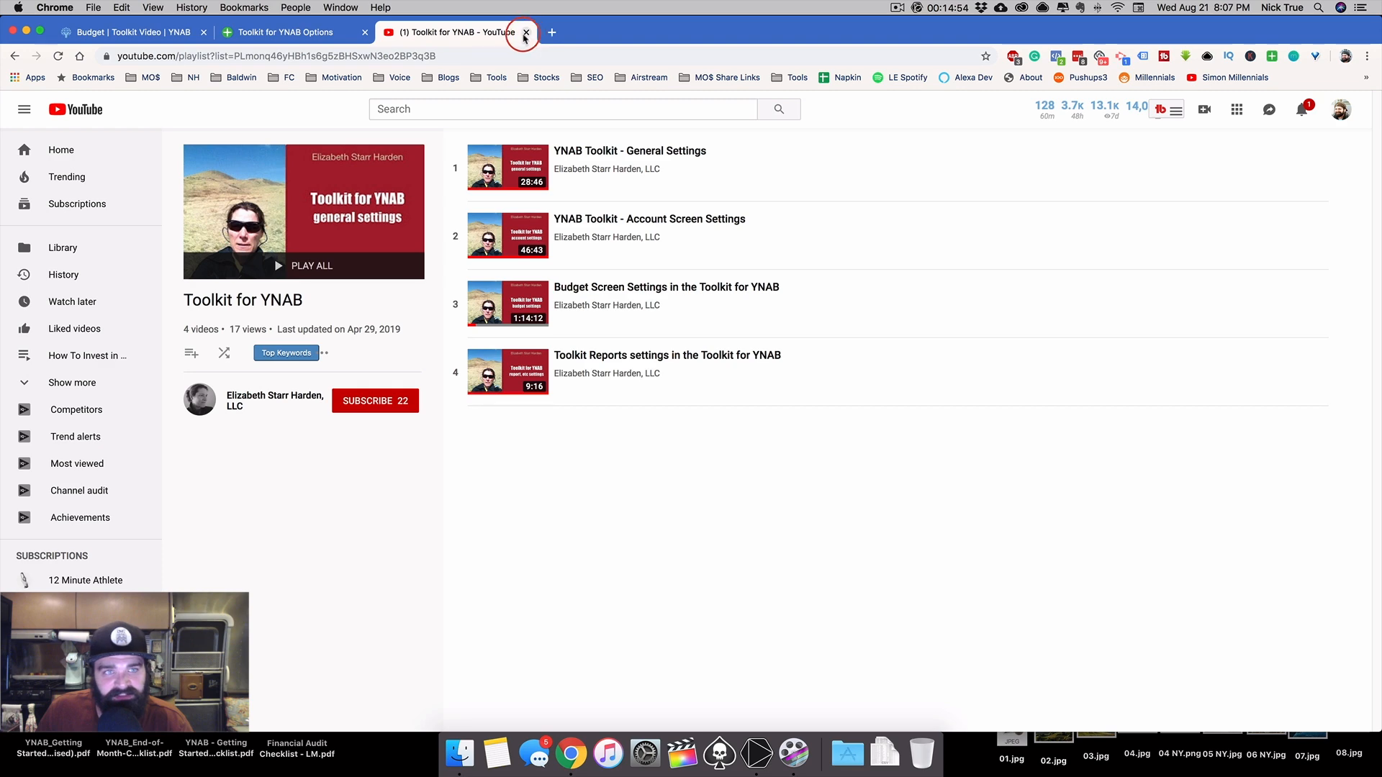
click(526, 33)
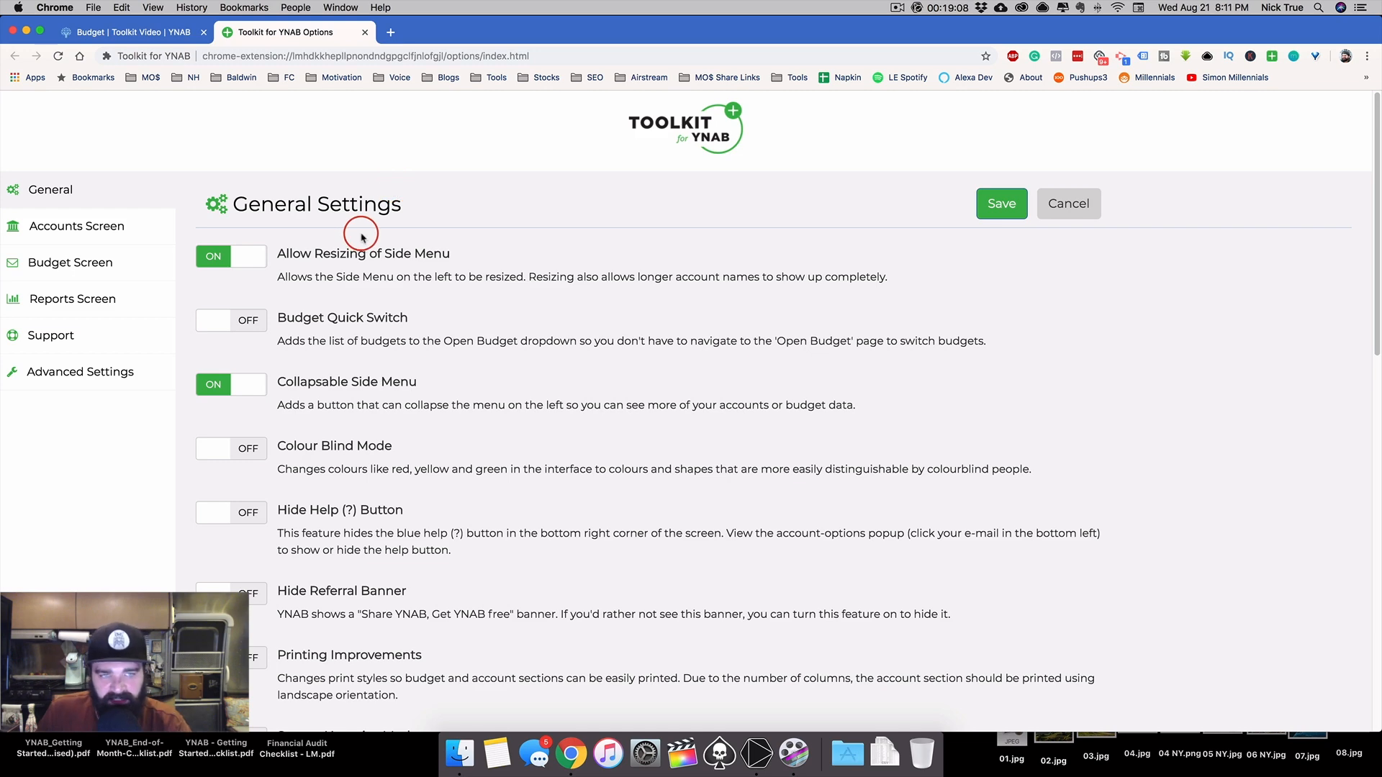
Resize the budget's side menu to its widest extent, and shrink it to its narrowest width
click(130, 32)
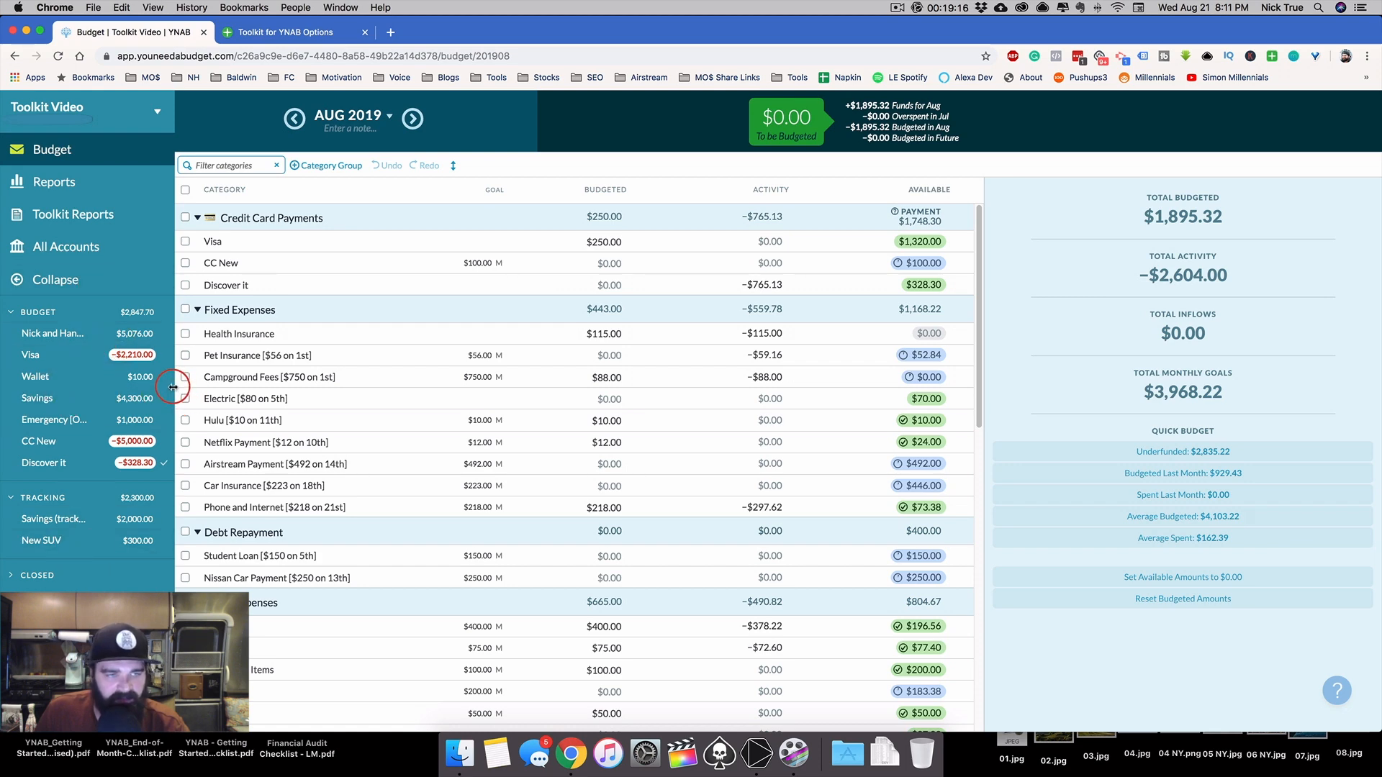
drag(172, 387, 900, 367)
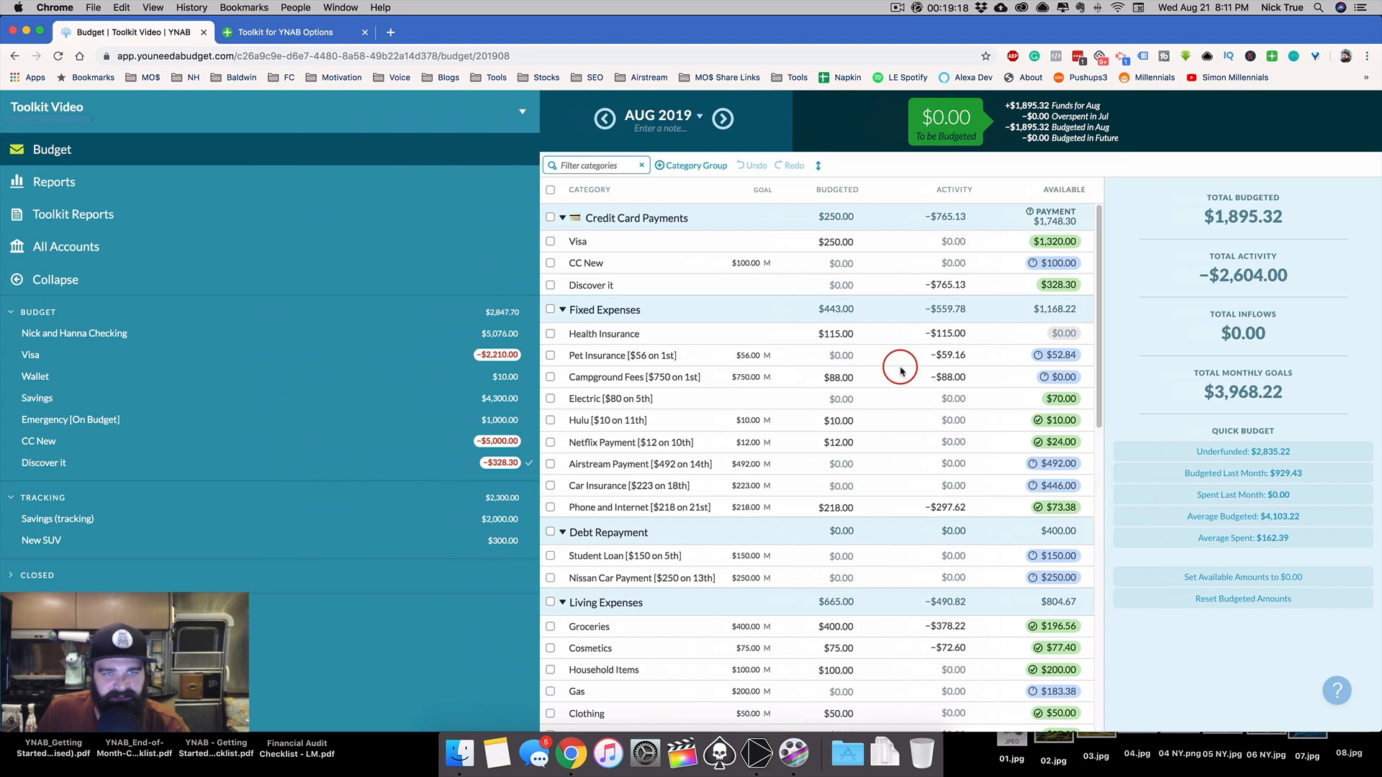
mouse_move(262, 378)
mouse_down()
mouse_move(185, 374)
mouse_move(239, 376)
mouse_up()
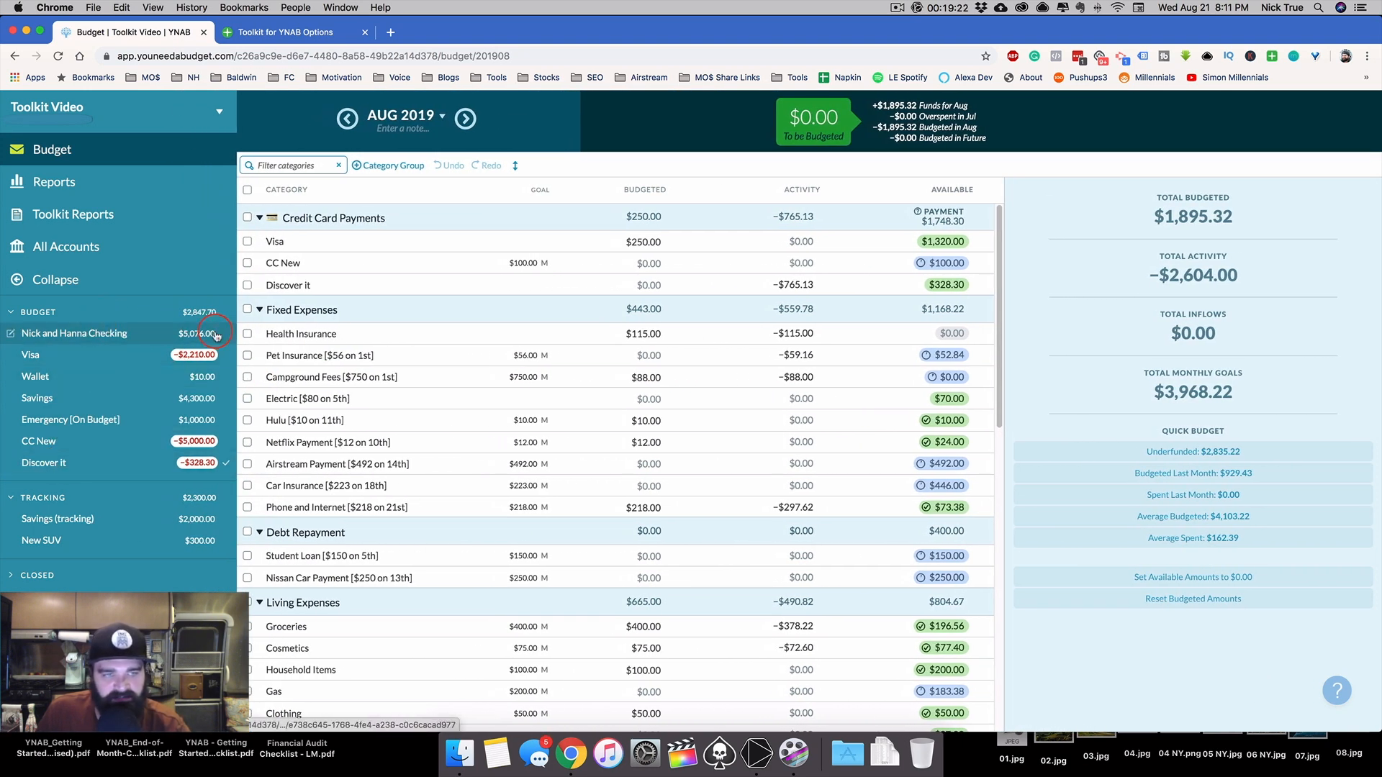
drag(232, 337, 61, 332)
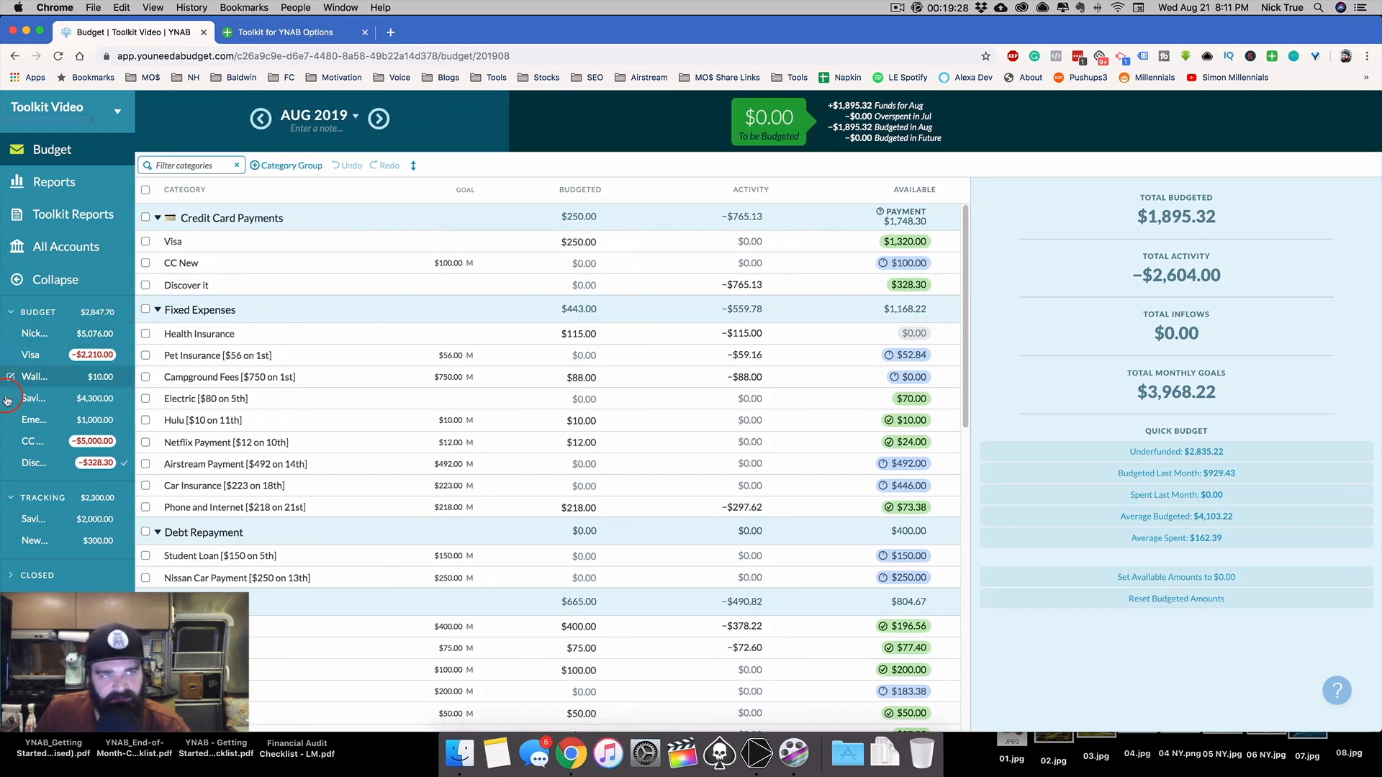
Switch the Budget Quick Switch option in the General settings and open the Toolkit Video budget's menu
click(280, 36)
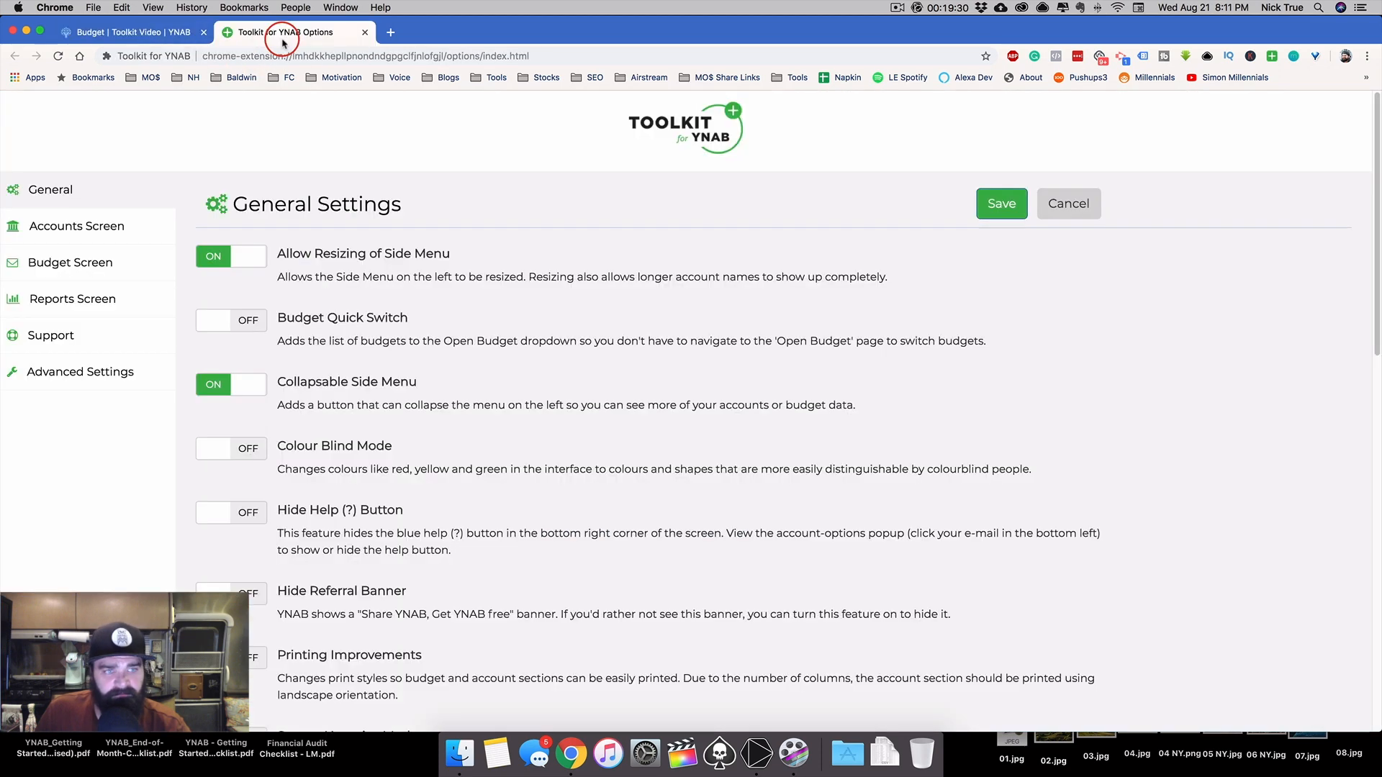
click(170, 34)
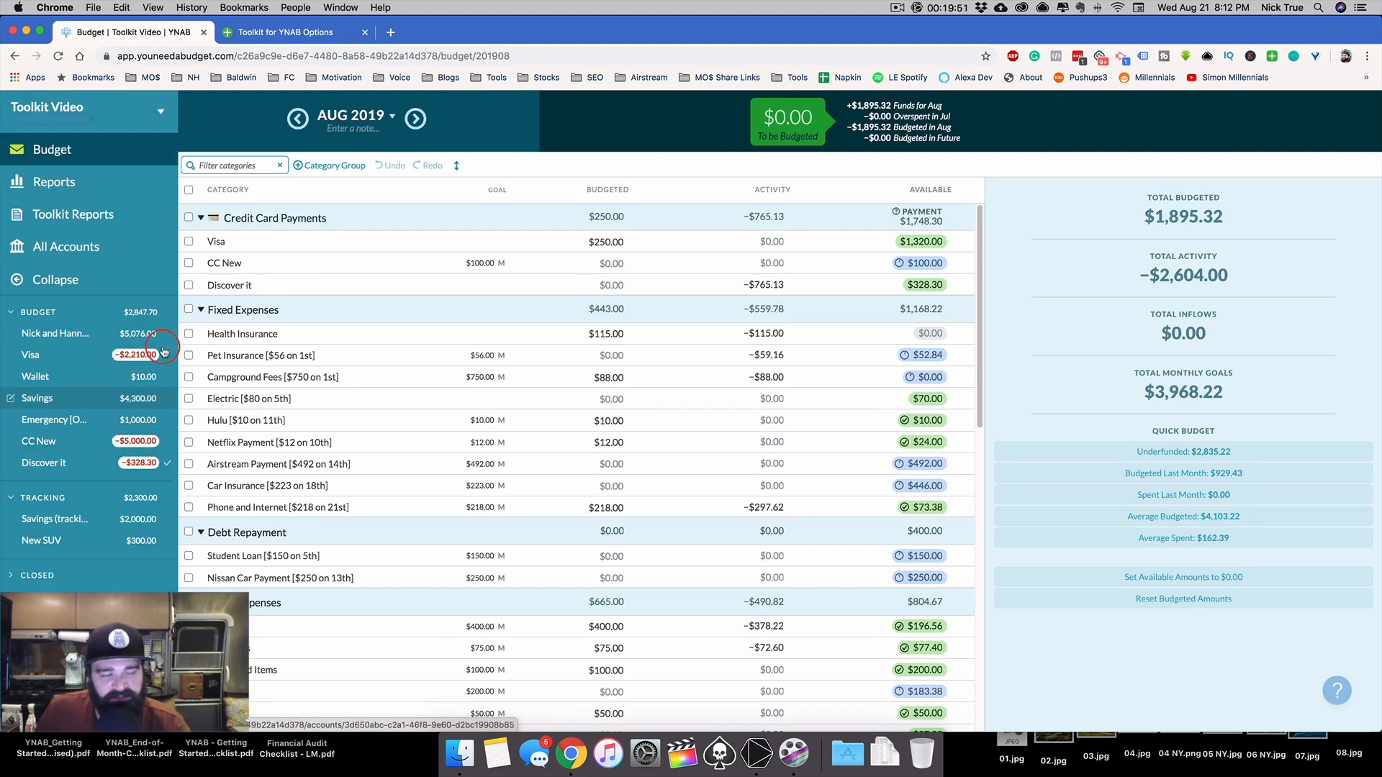
click(293, 32)
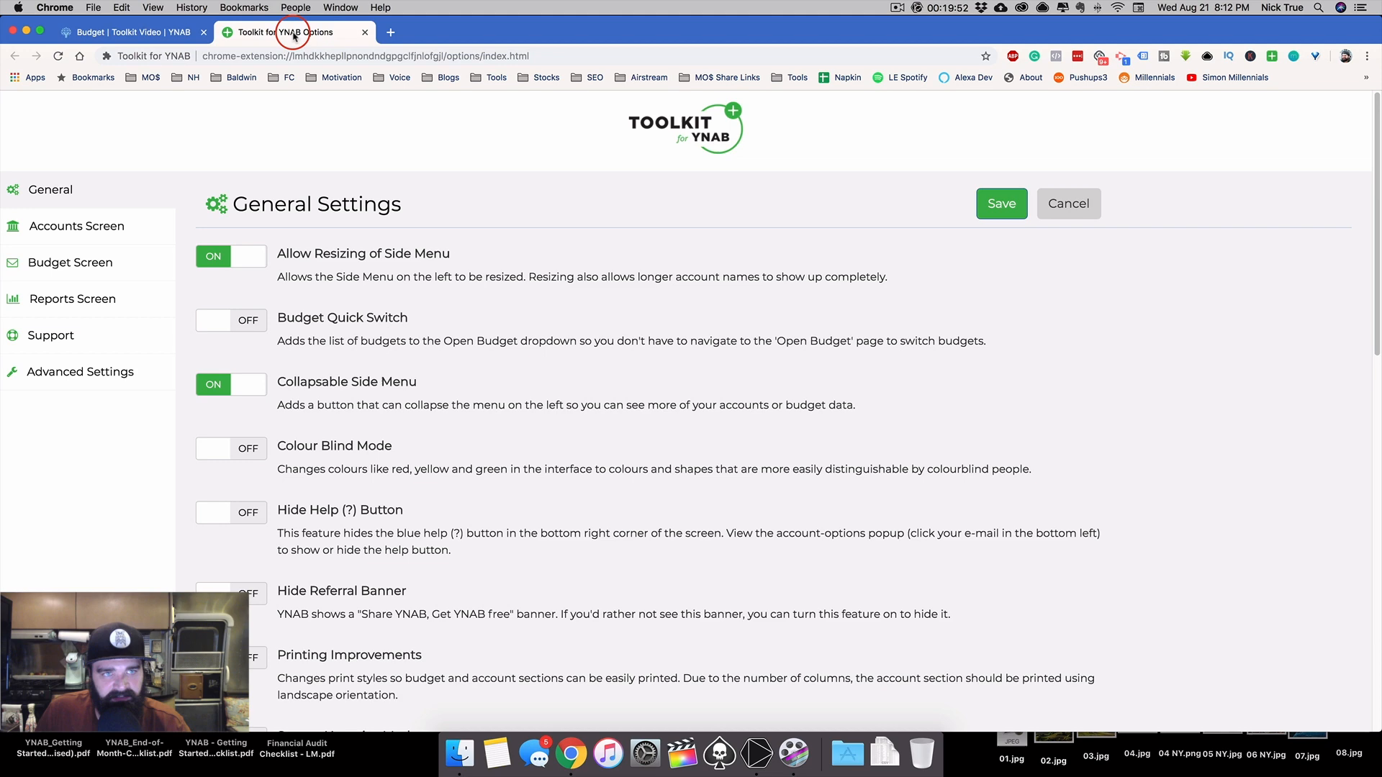
click(239, 328)
click(137, 32)
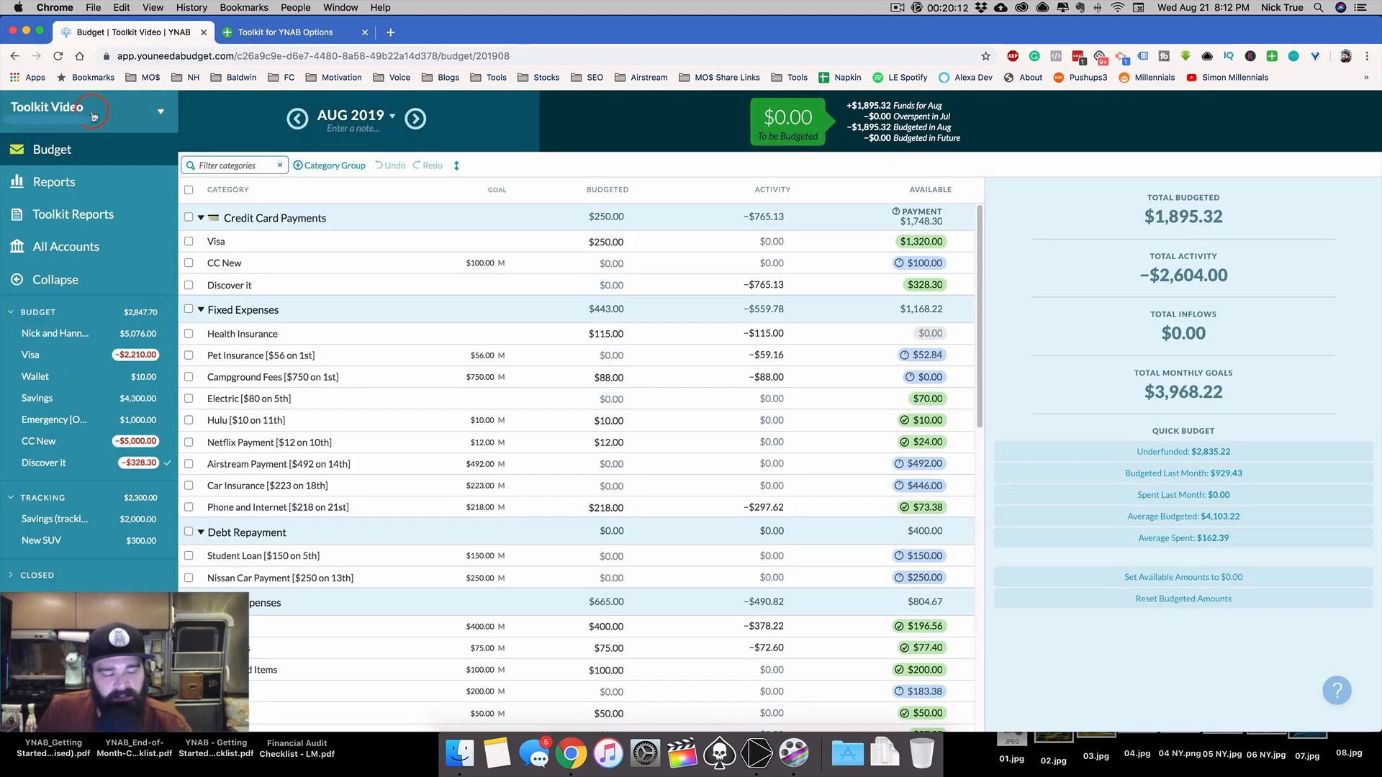
click(93, 116)
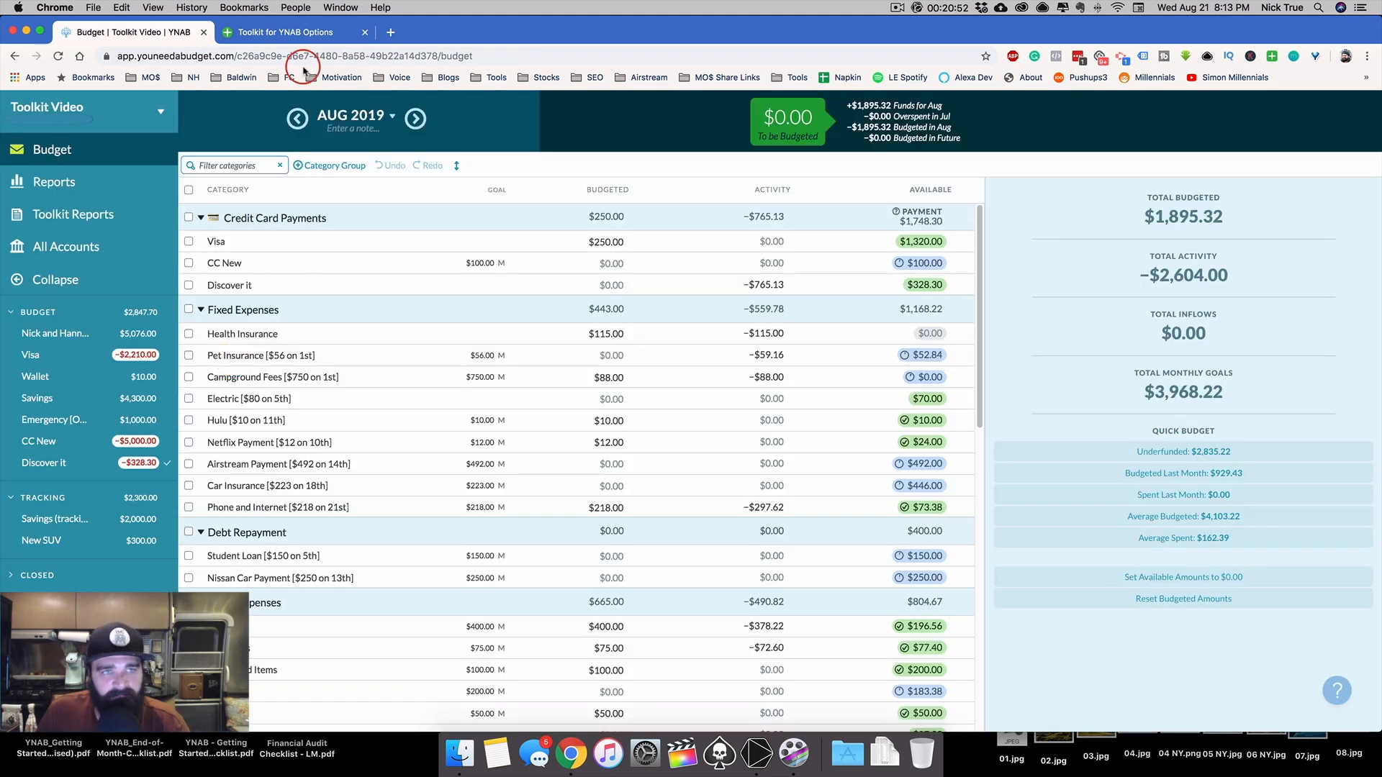
Check the toolkit settings, and save a 56 outflow dated 08/21/2019 for Pet Insurance in the checking account
click(306, 32)
click(44, 226)
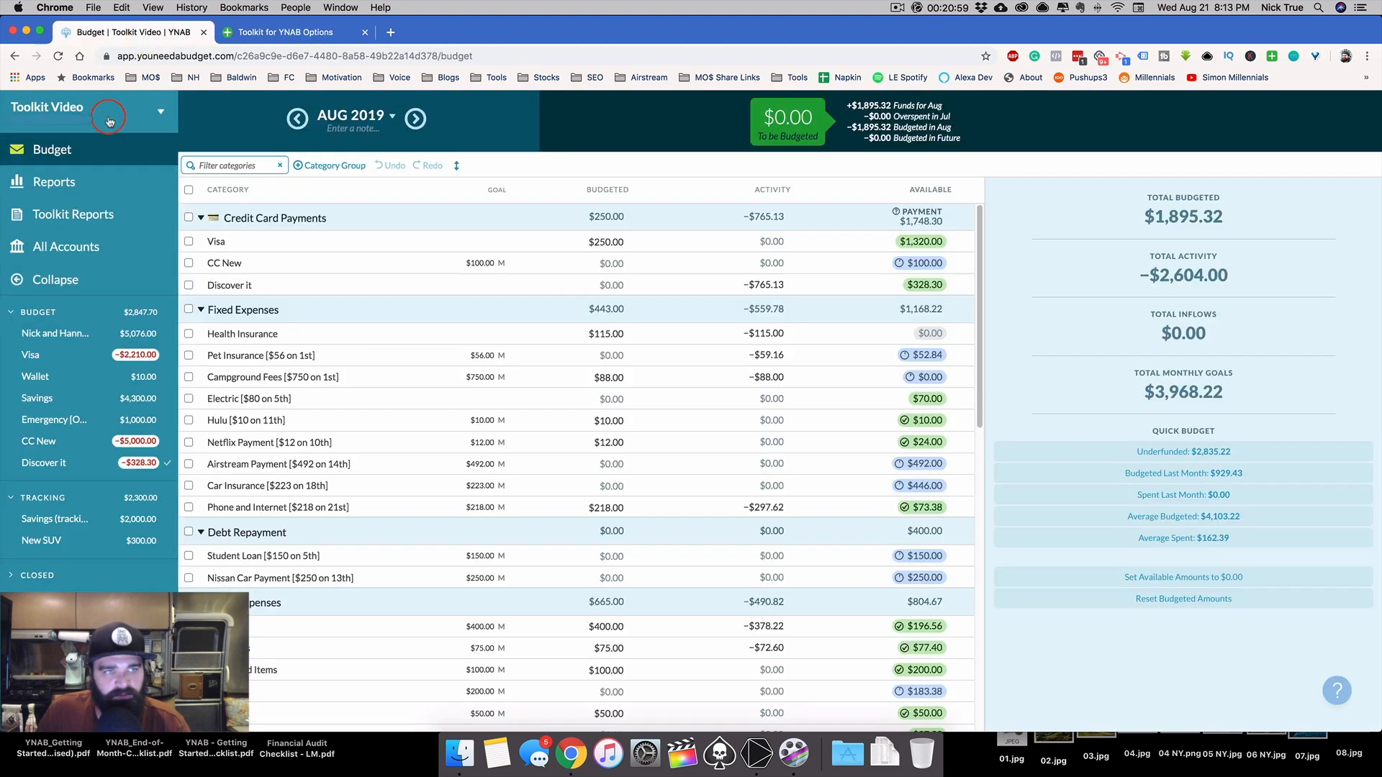
click(56, 333)
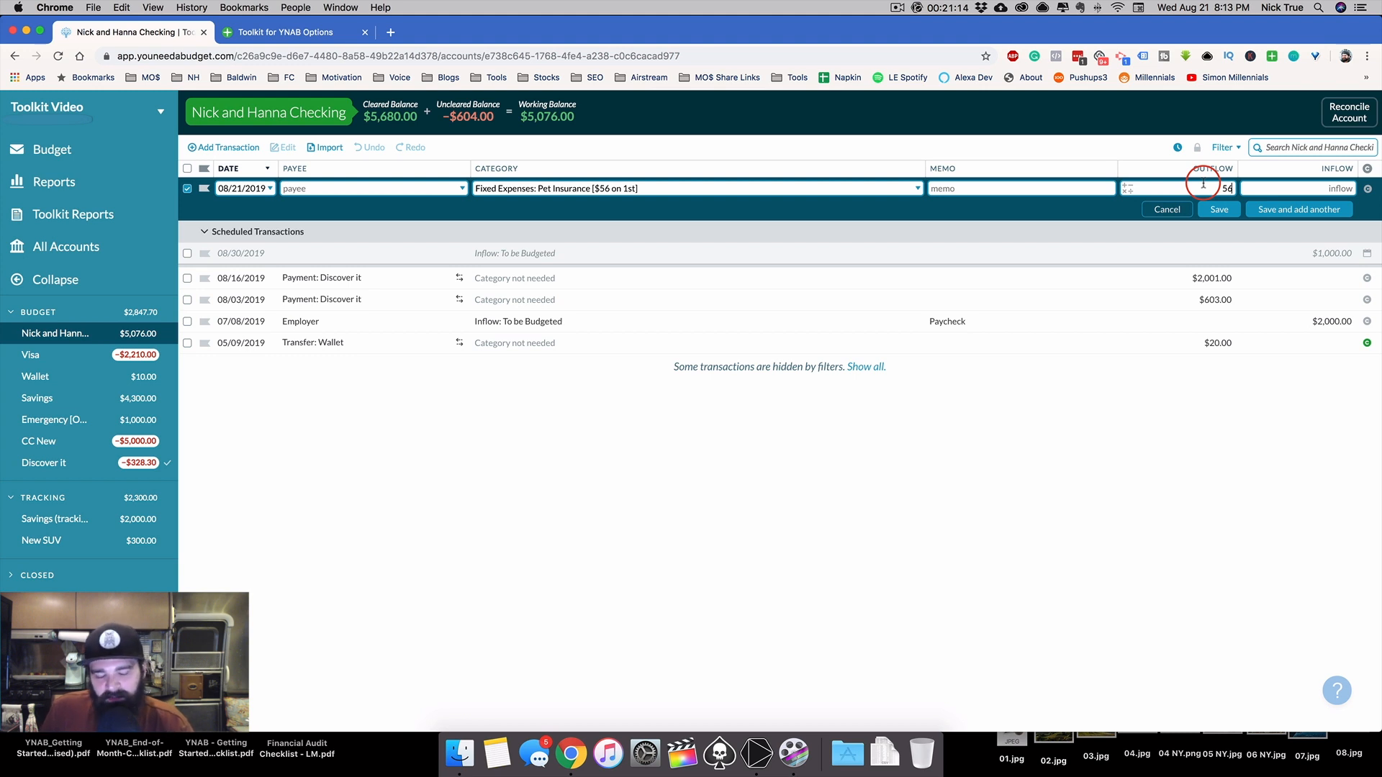
key(Return)
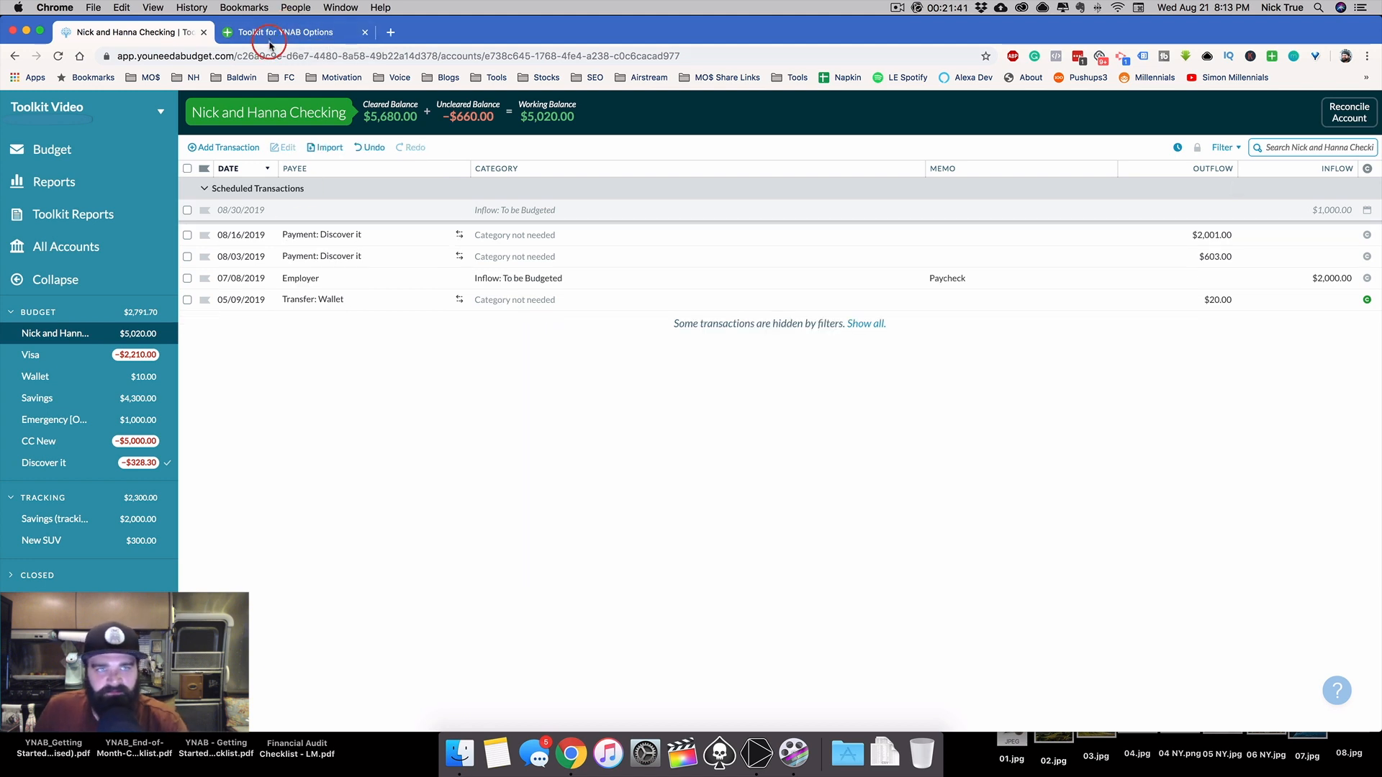
Review the Show Menu When Right Clicking On Transaction setting, and compare the Edit and context menus for the checking account's 08/16/2019 Discover it payment
click(275, 33)
scroll(413, 610, down, 10)
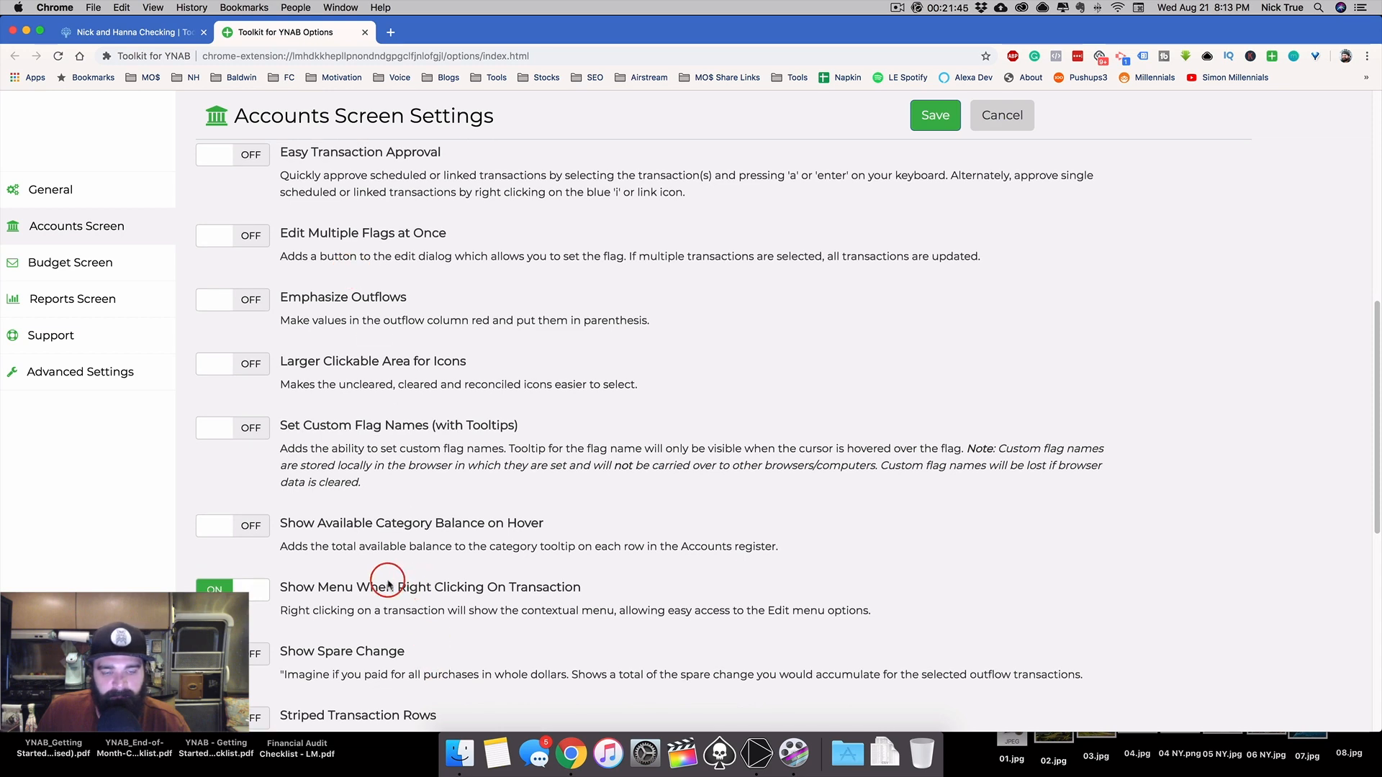
click(172, 33)
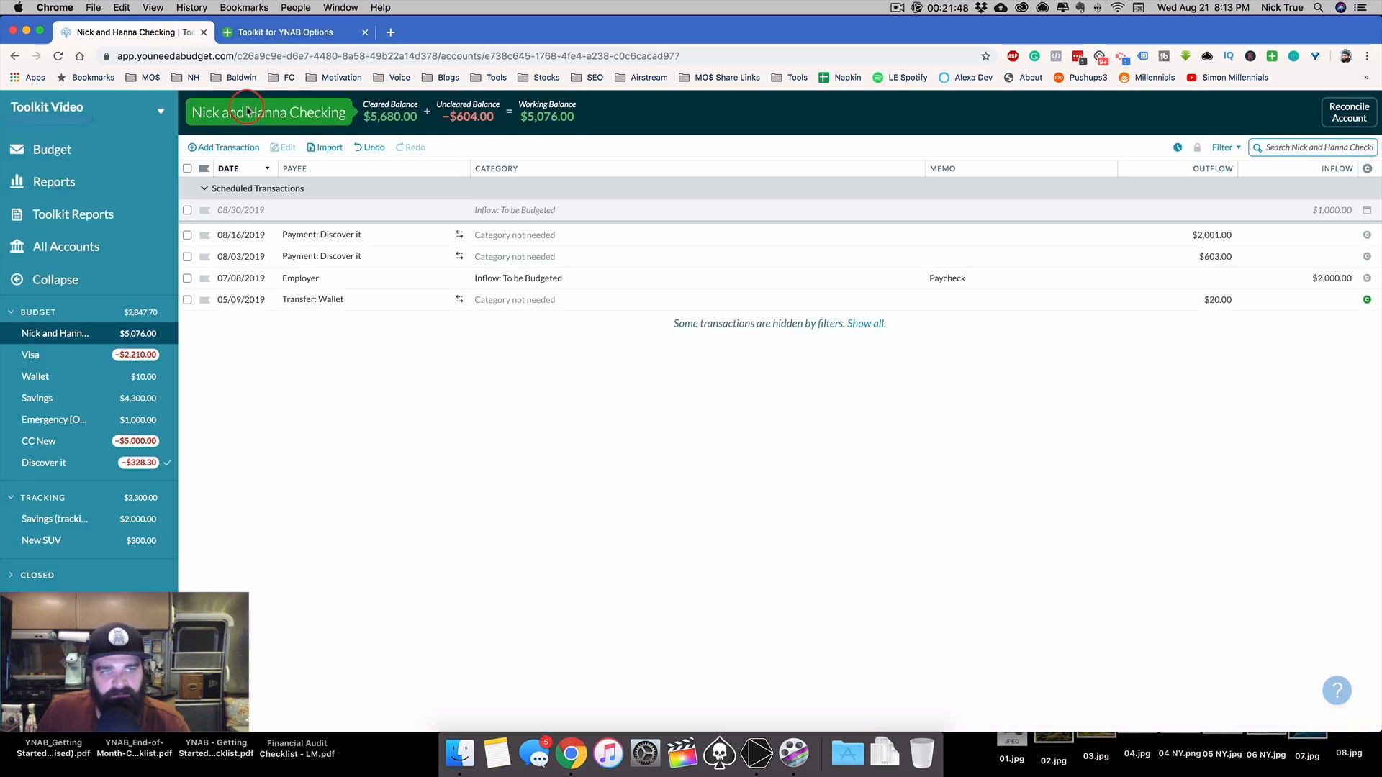
click(317, 230)
click(289, 147)
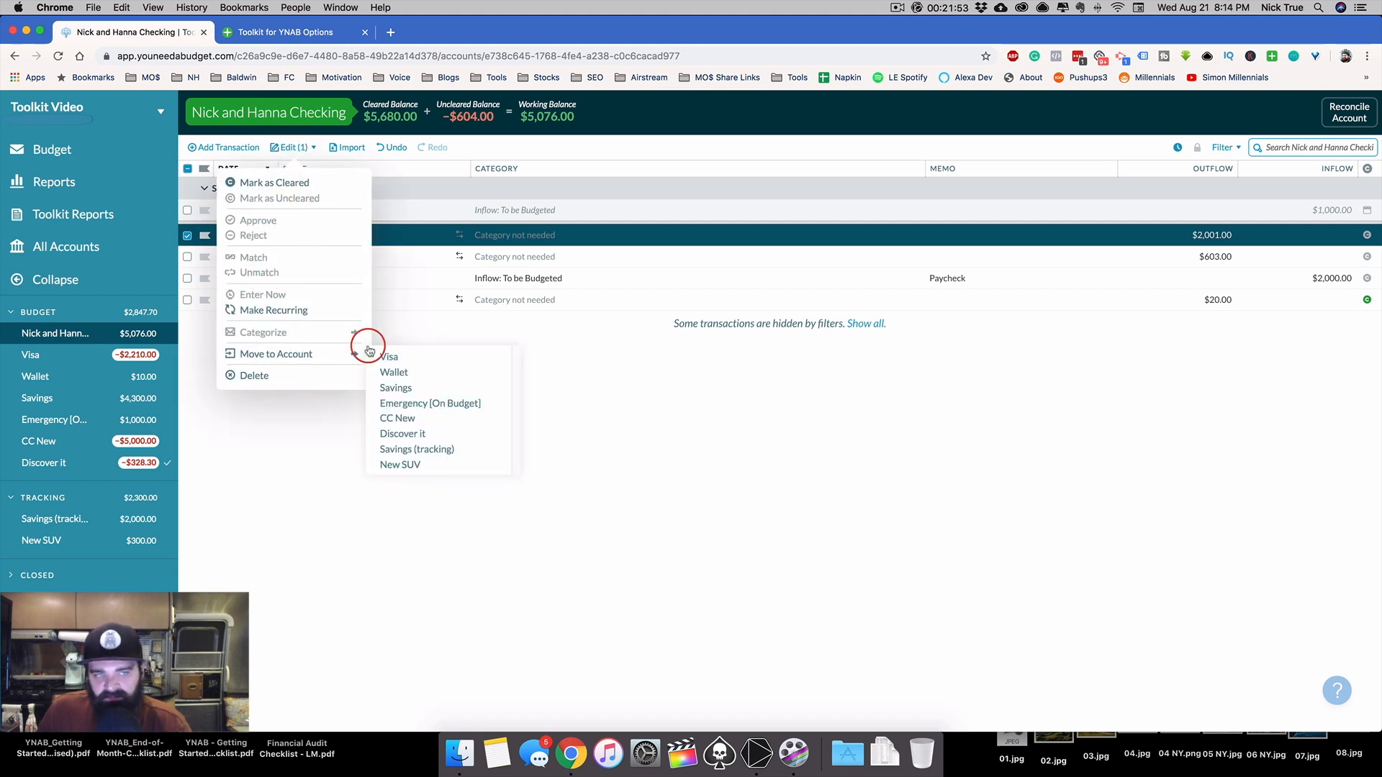
click(454, 346)
right_click(334, 228)
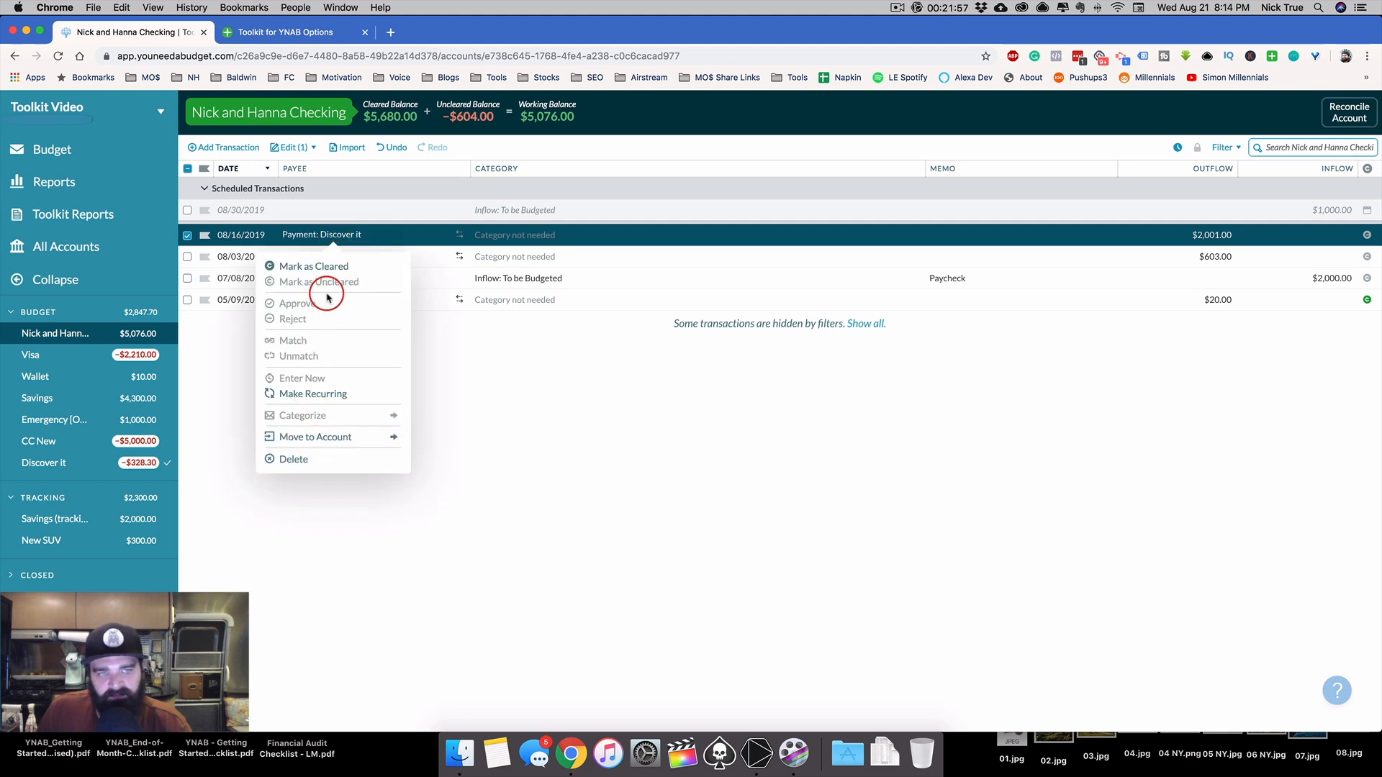
click(463, 364)
Check the choices for Toggle Scheduled and Reconciled Transaction Buttons in the Accounts Screen settings and keep Show Icons
click(318, 31)
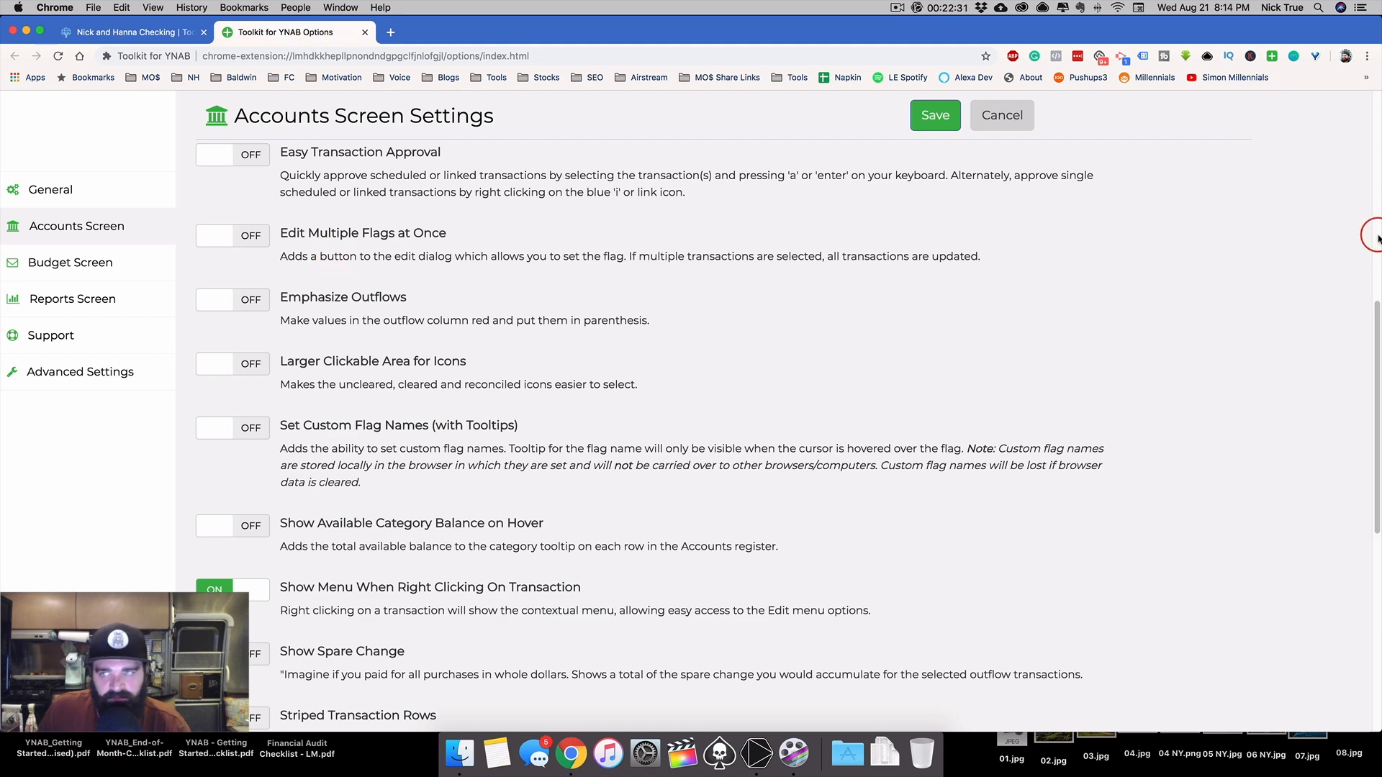
drag(1371, 376, 1375, 565)
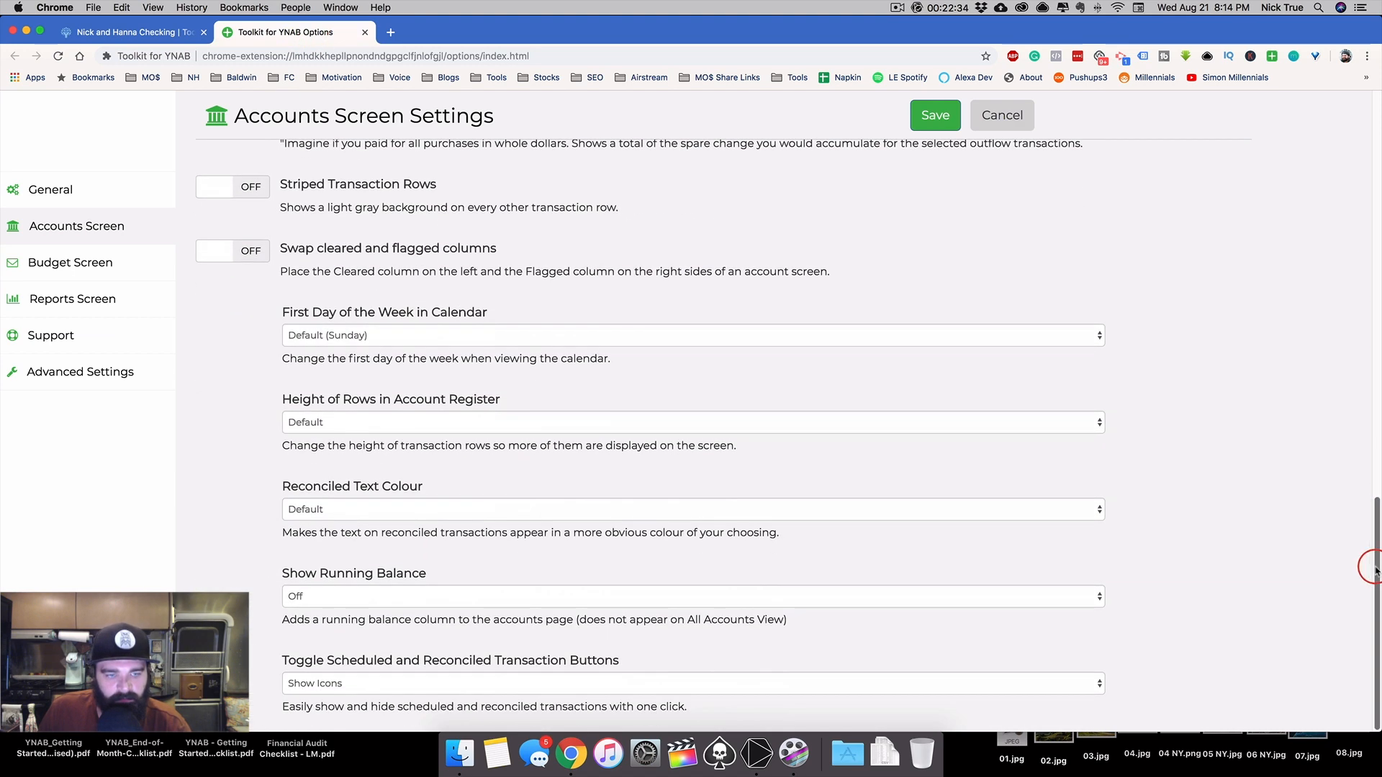
click(328, 683)
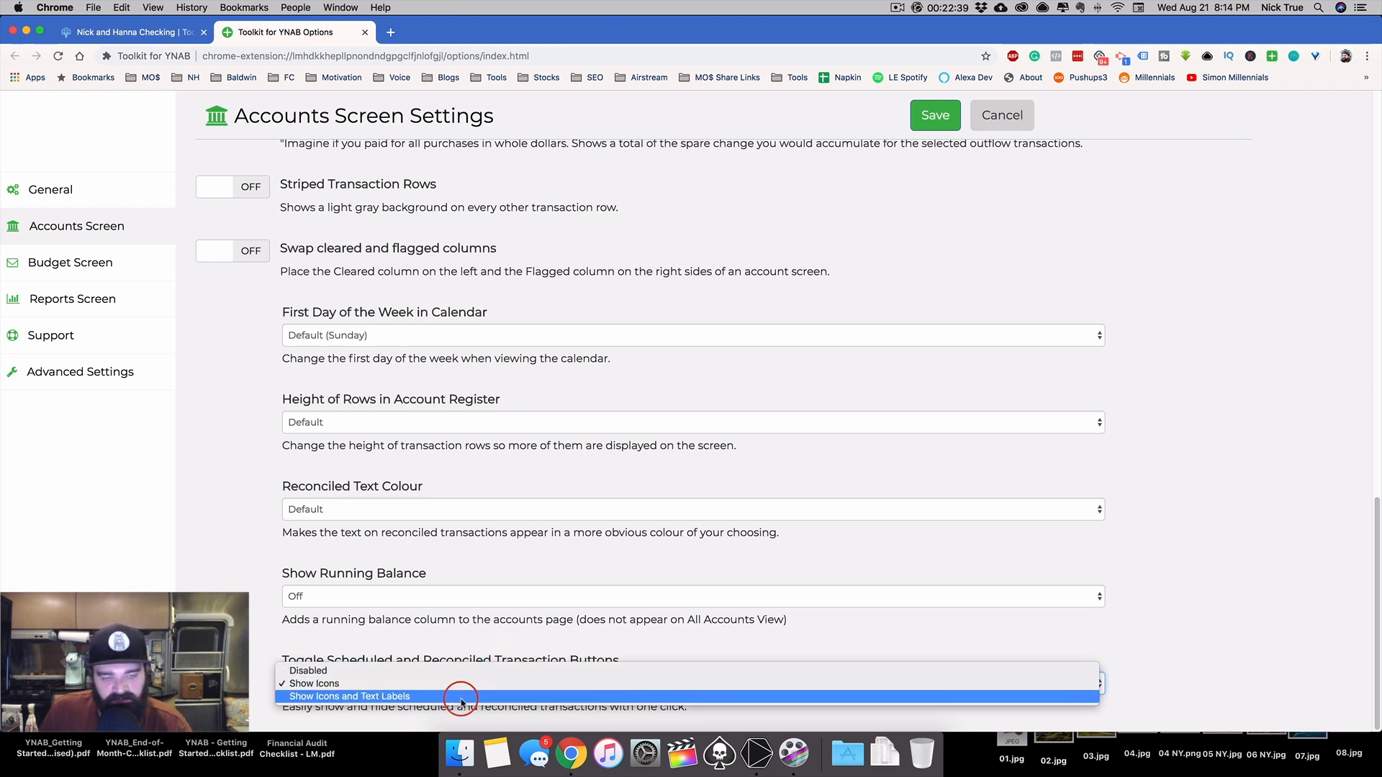
click(374, 685)
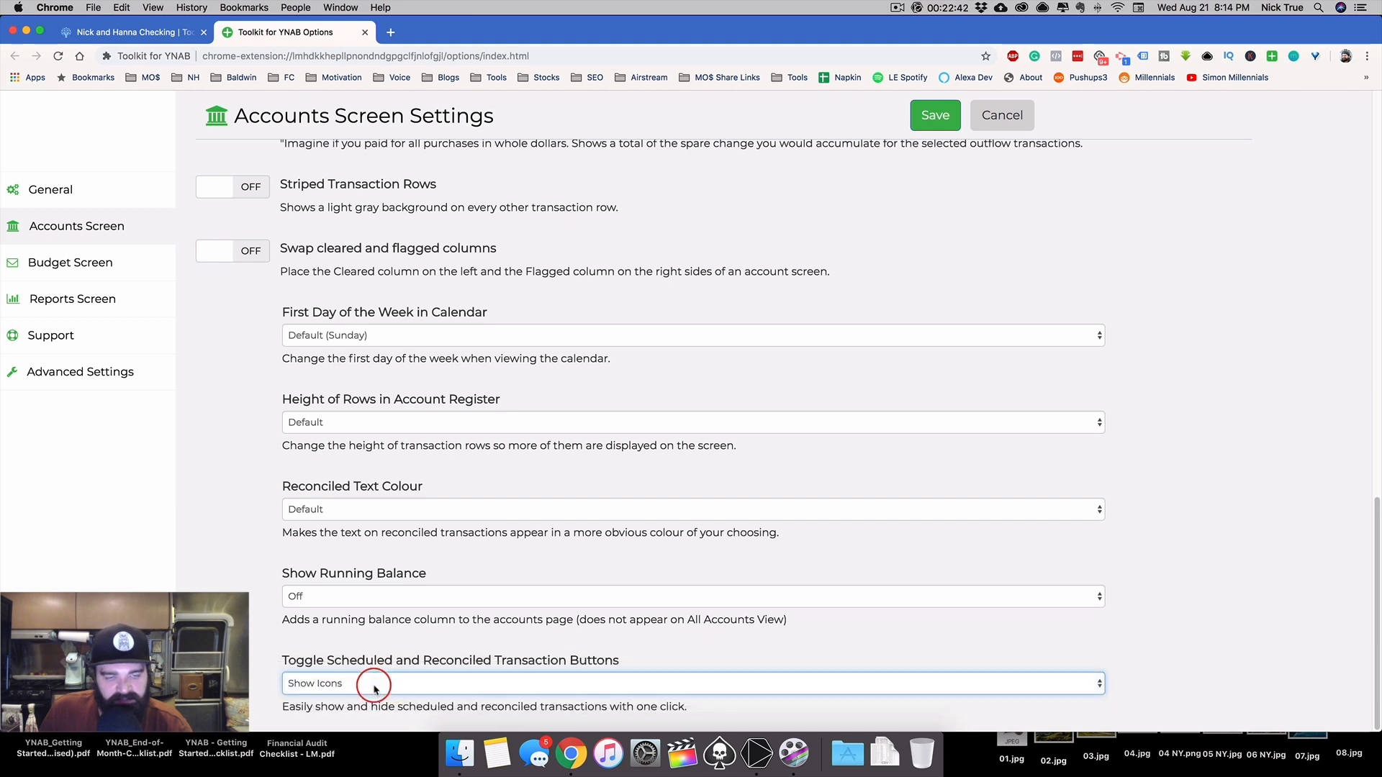
Hide the scheduled transactions in the checking account register and show them again
click(152, 34)
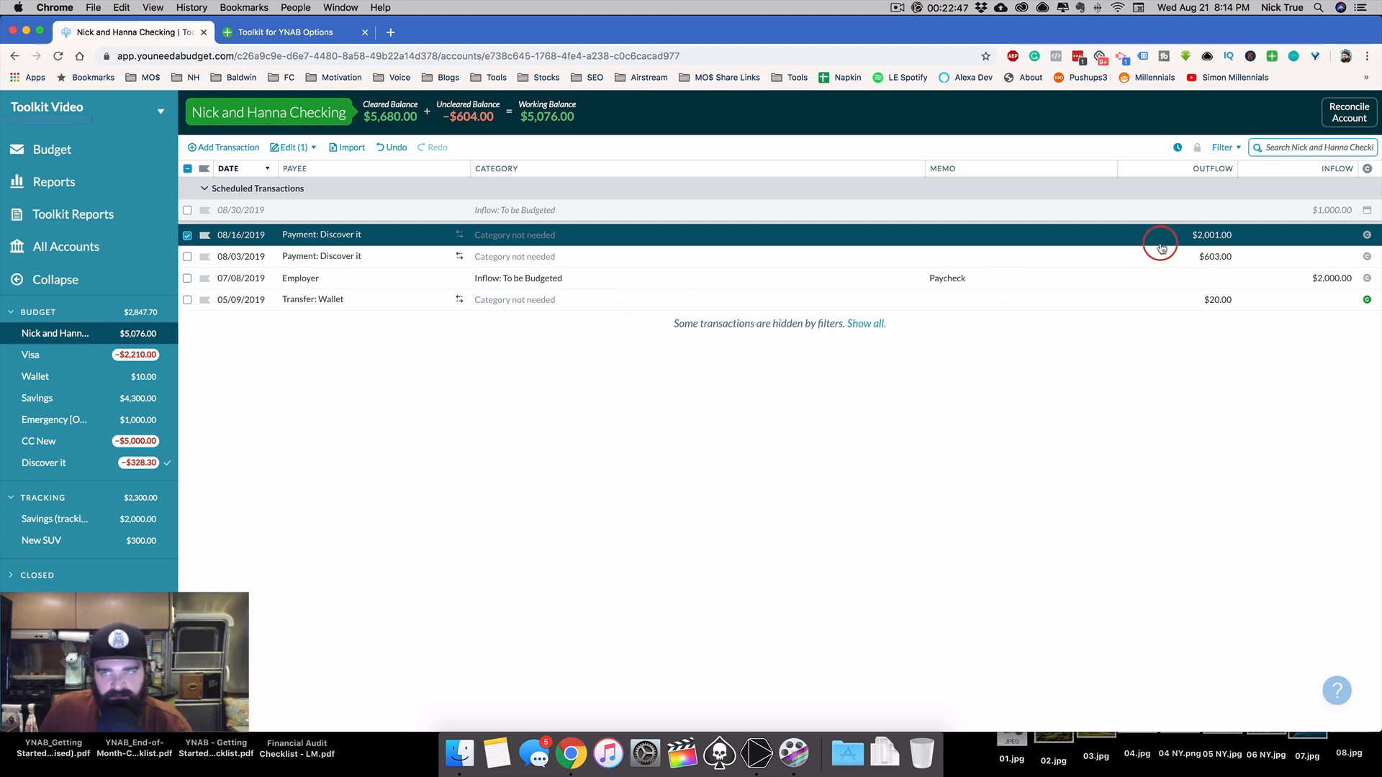
click(1178, 149)
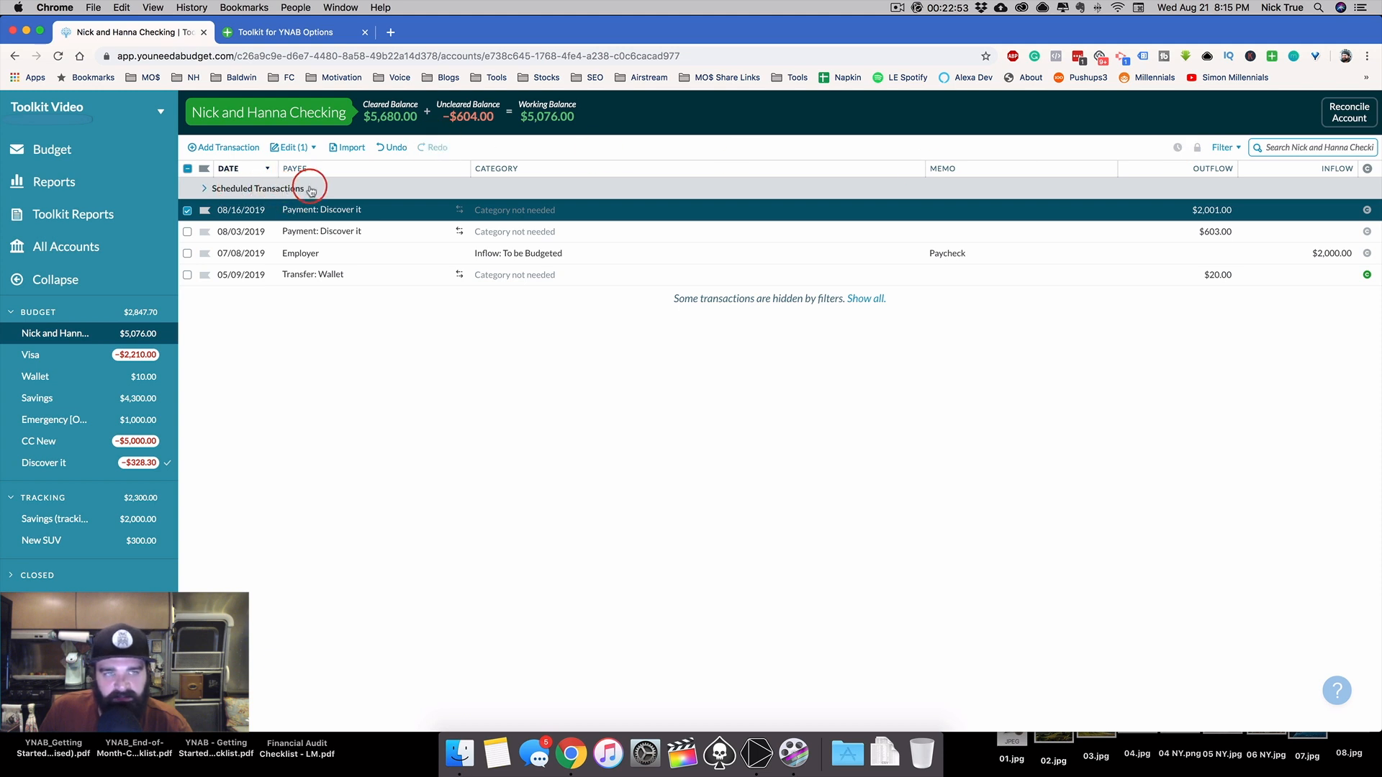
click(1177, 148)
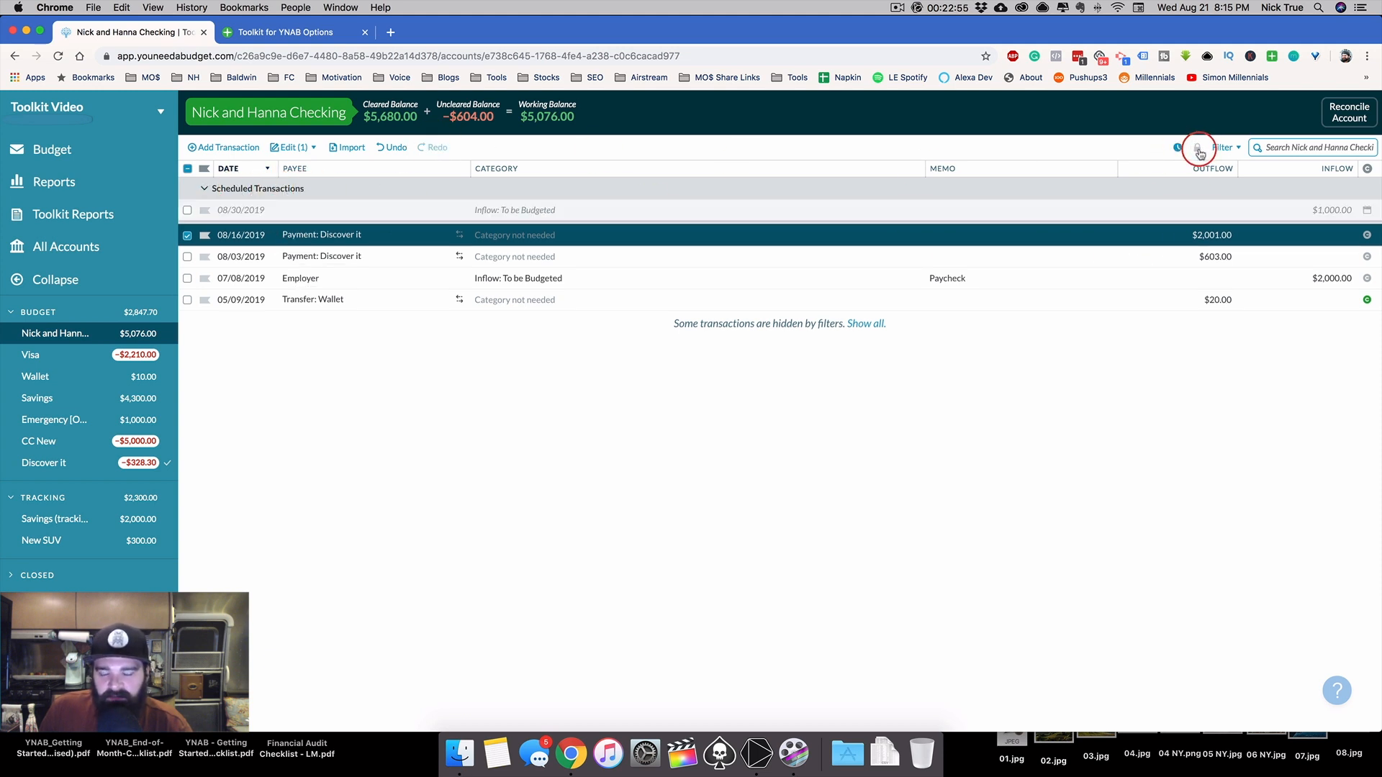
Show the reconciled transactions in the register with the toolkit toggle, and hide them again through the transaction filter
click(1198, 149)
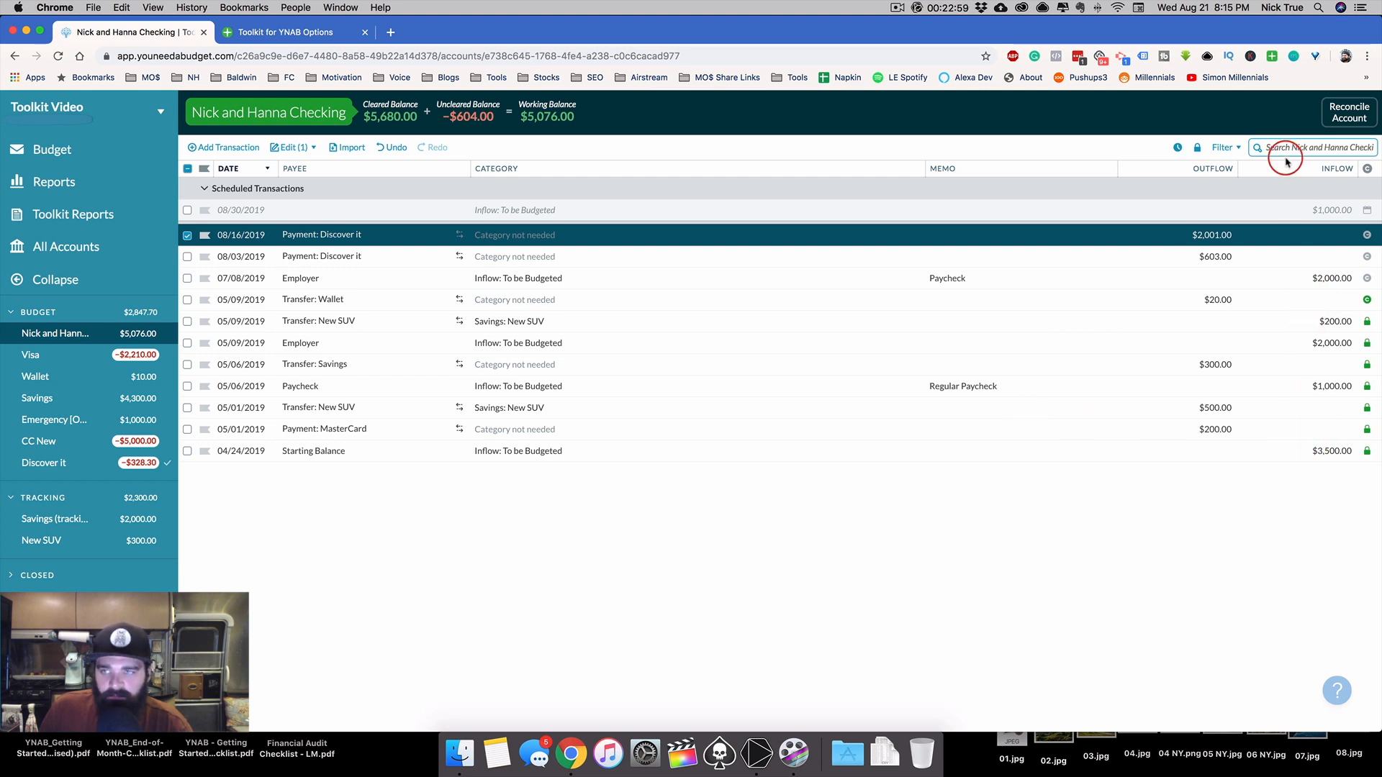
click(1223, 148)
click(1167, 259)
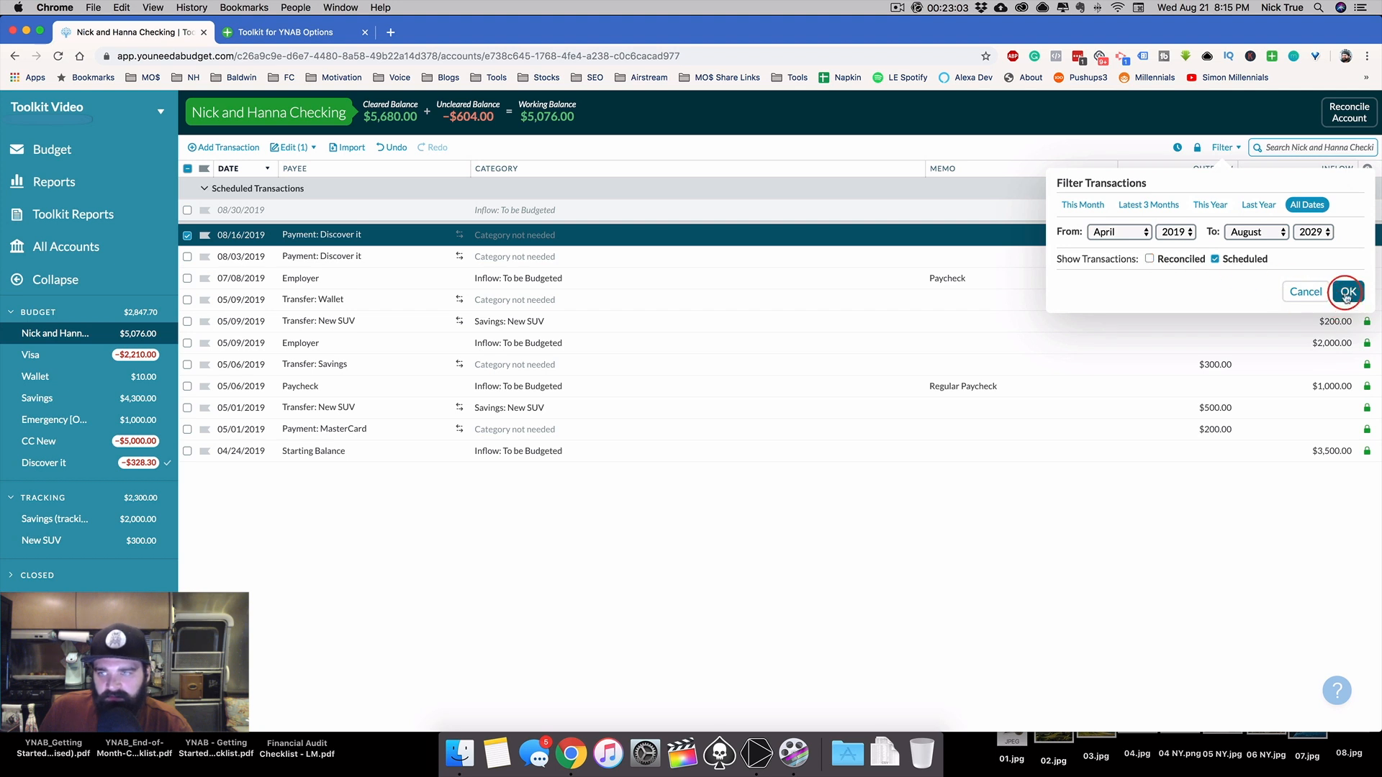
click(1348, 292)
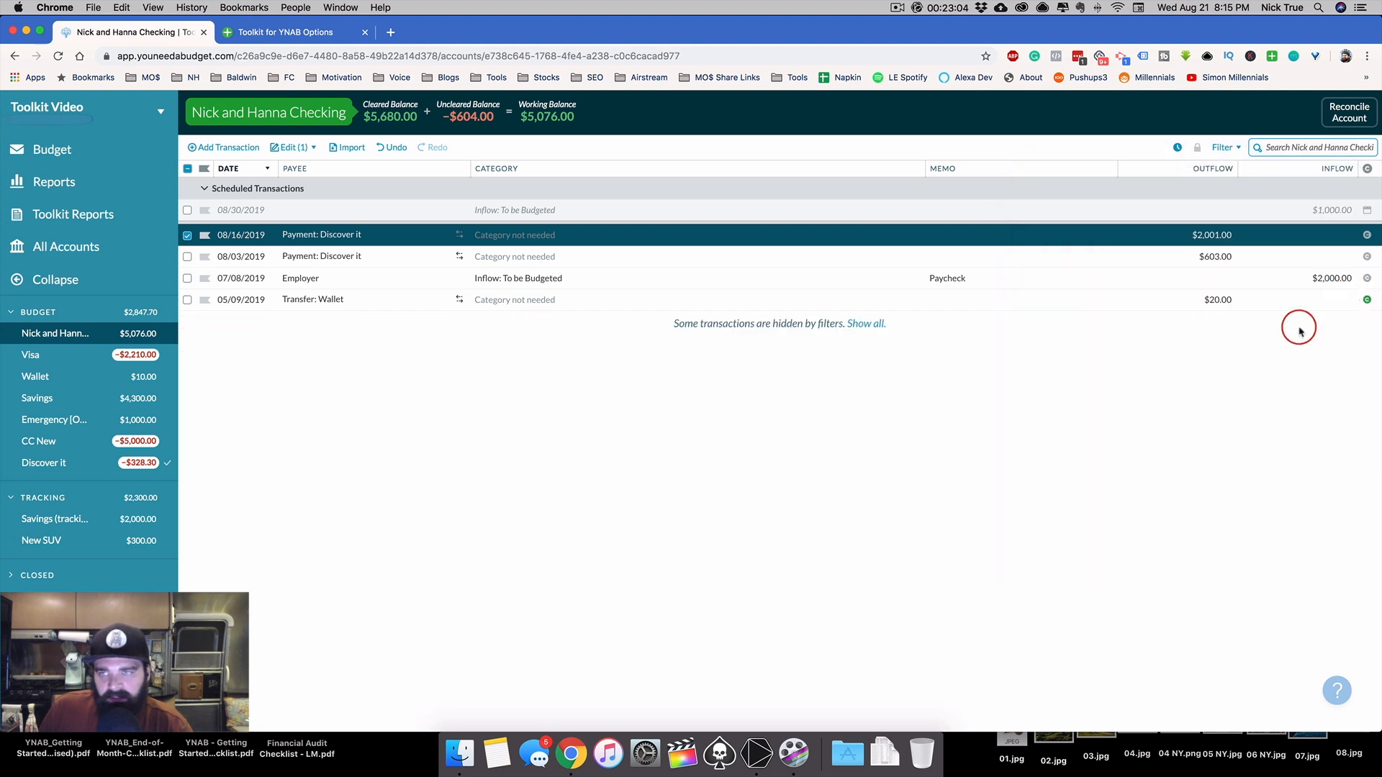
Toggle the reconciled transactions on and off several times with the toolkit control, leaving them hidden
click(1198, 151)
click(1198, 151)
click(1199, 151)
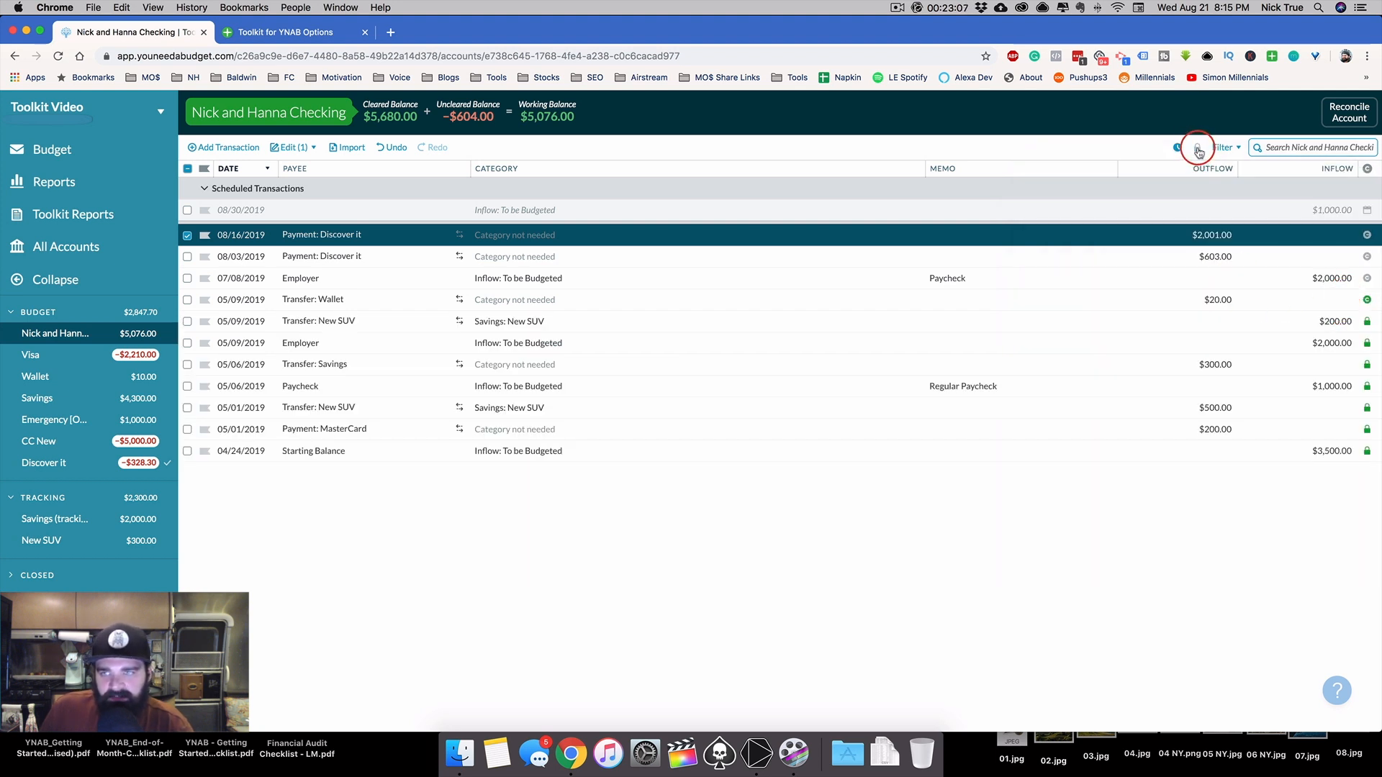
click(1198, 151)
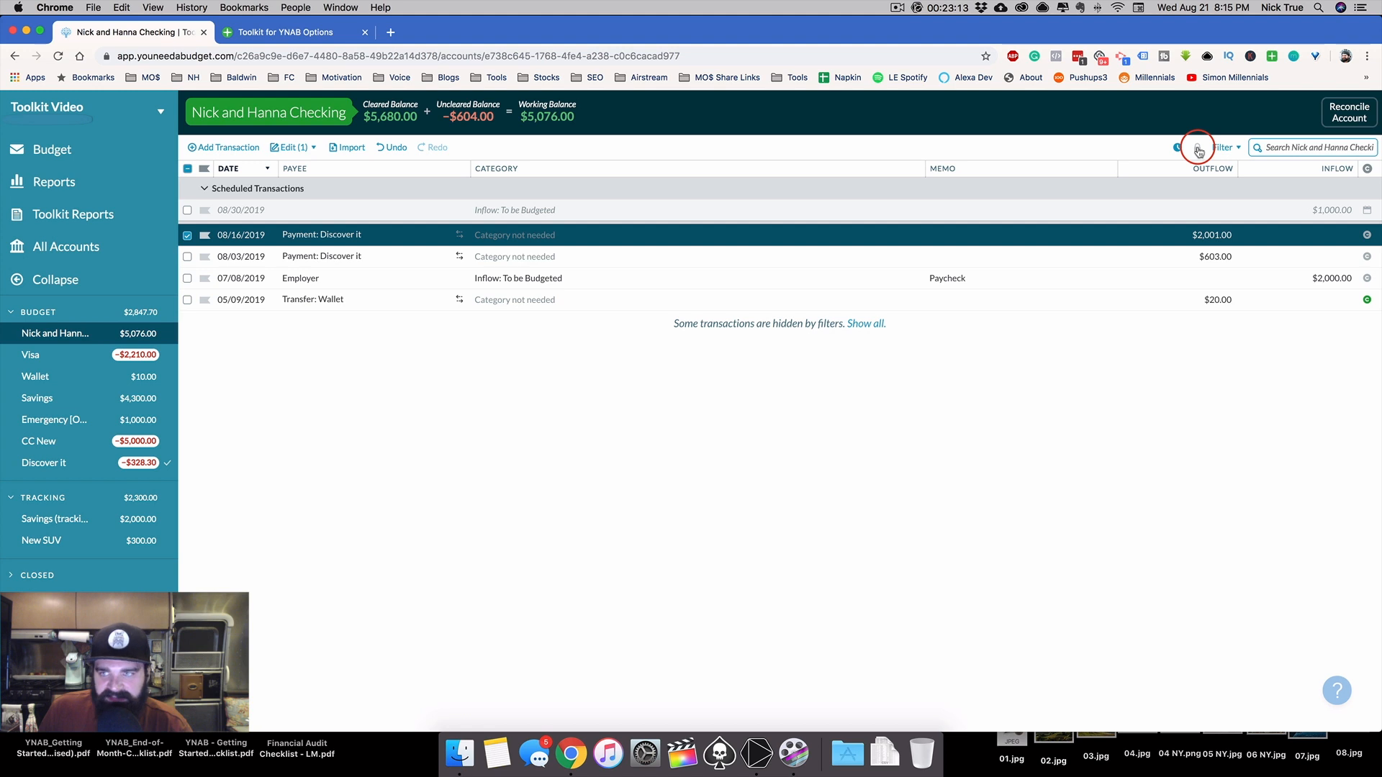
click(1199, 151)
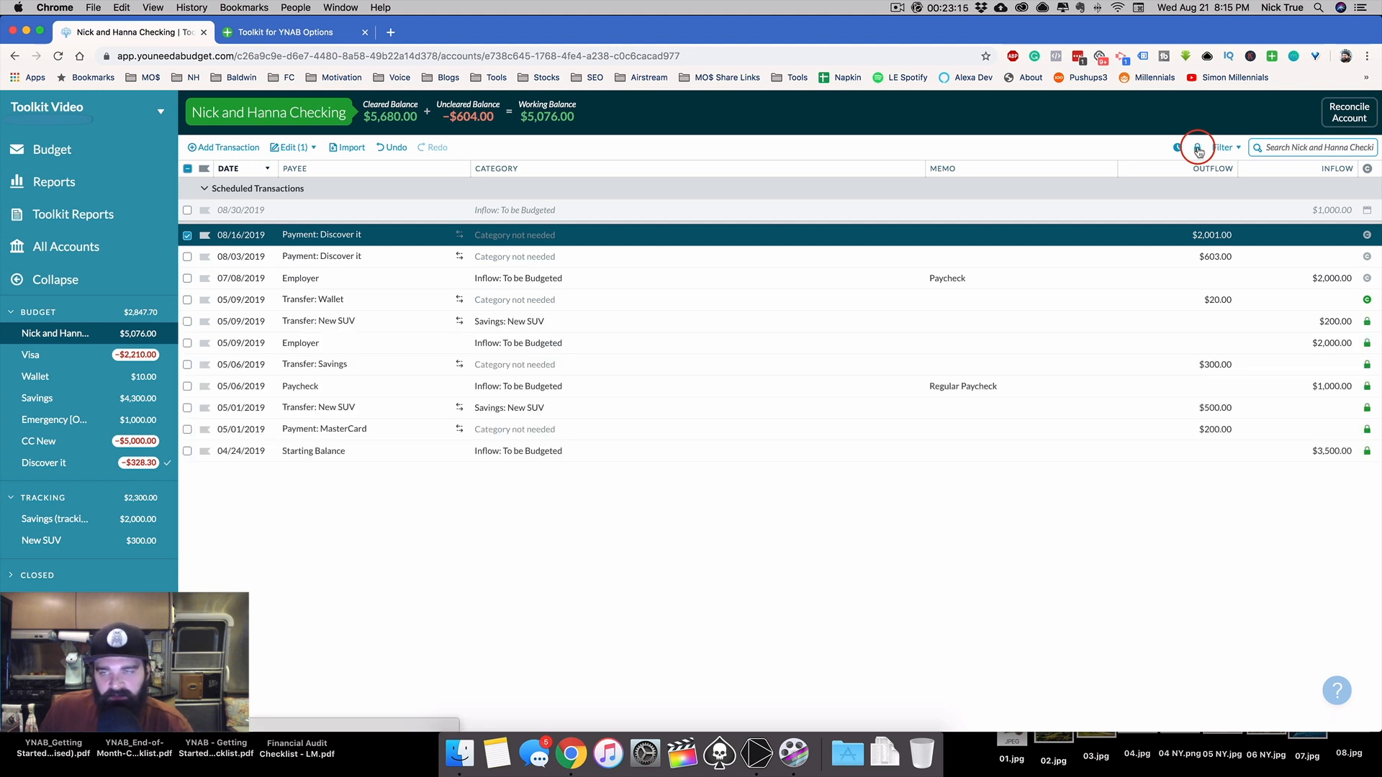
click(1199, 151)
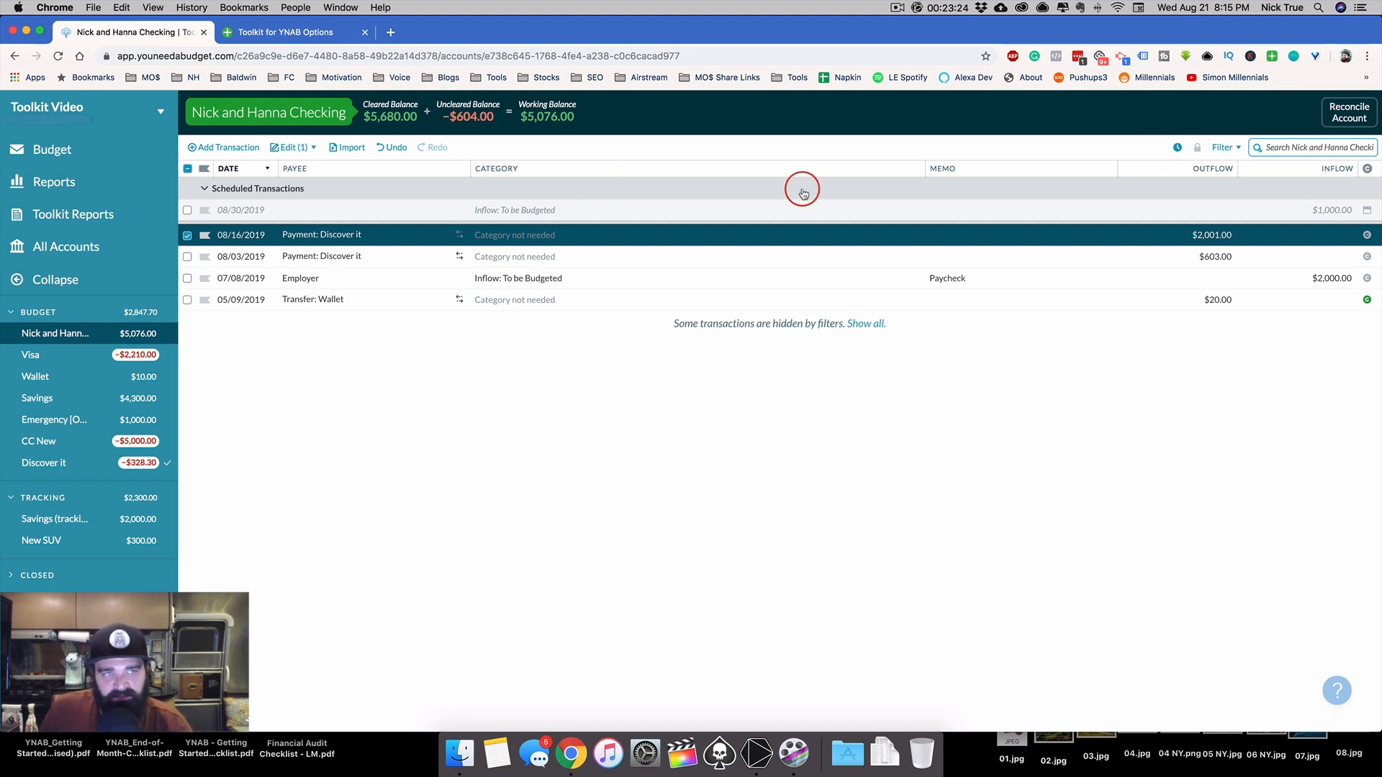
Review the Credit Card Emoji setting for the Budget Screen, and check the Fixed Expenses and Credit Card Payments groups in the August 2019 budget
click(279, 32)
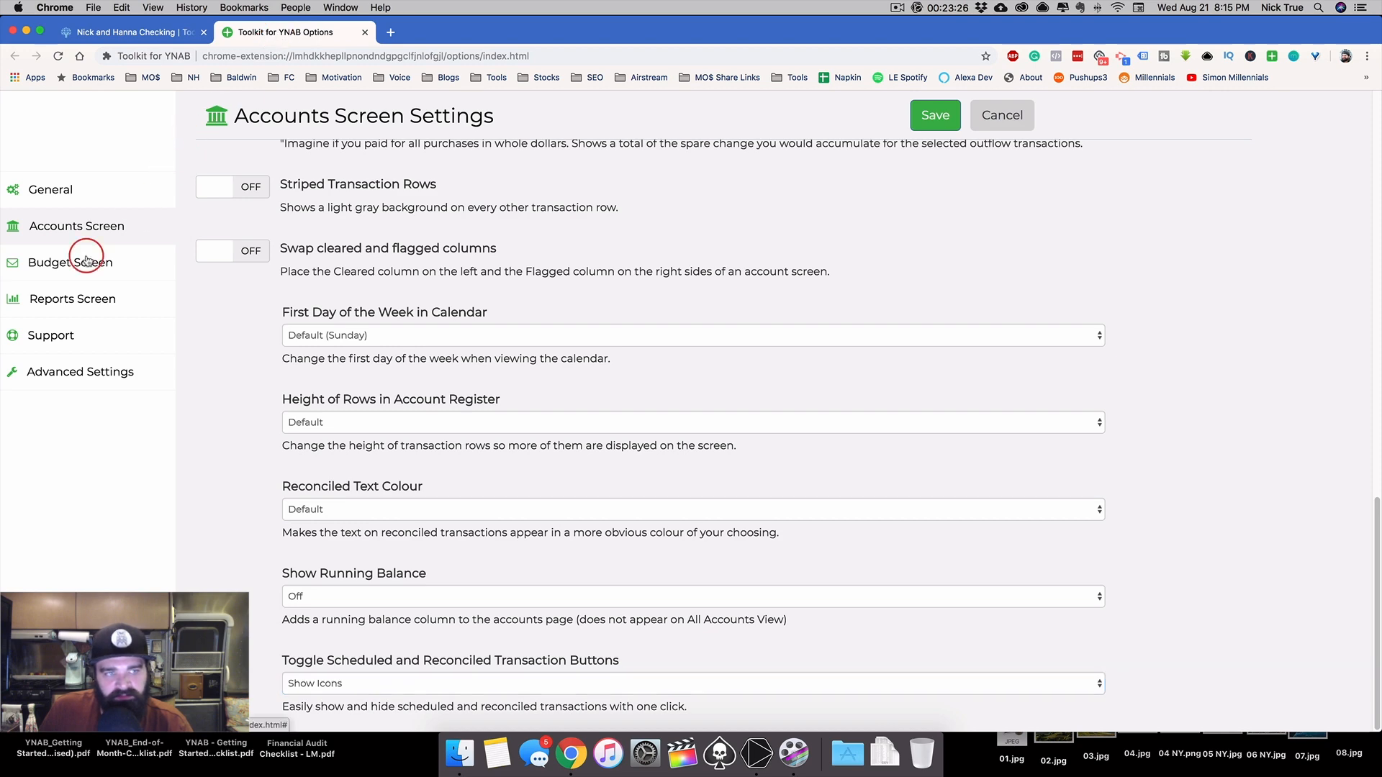
click(51, 259)
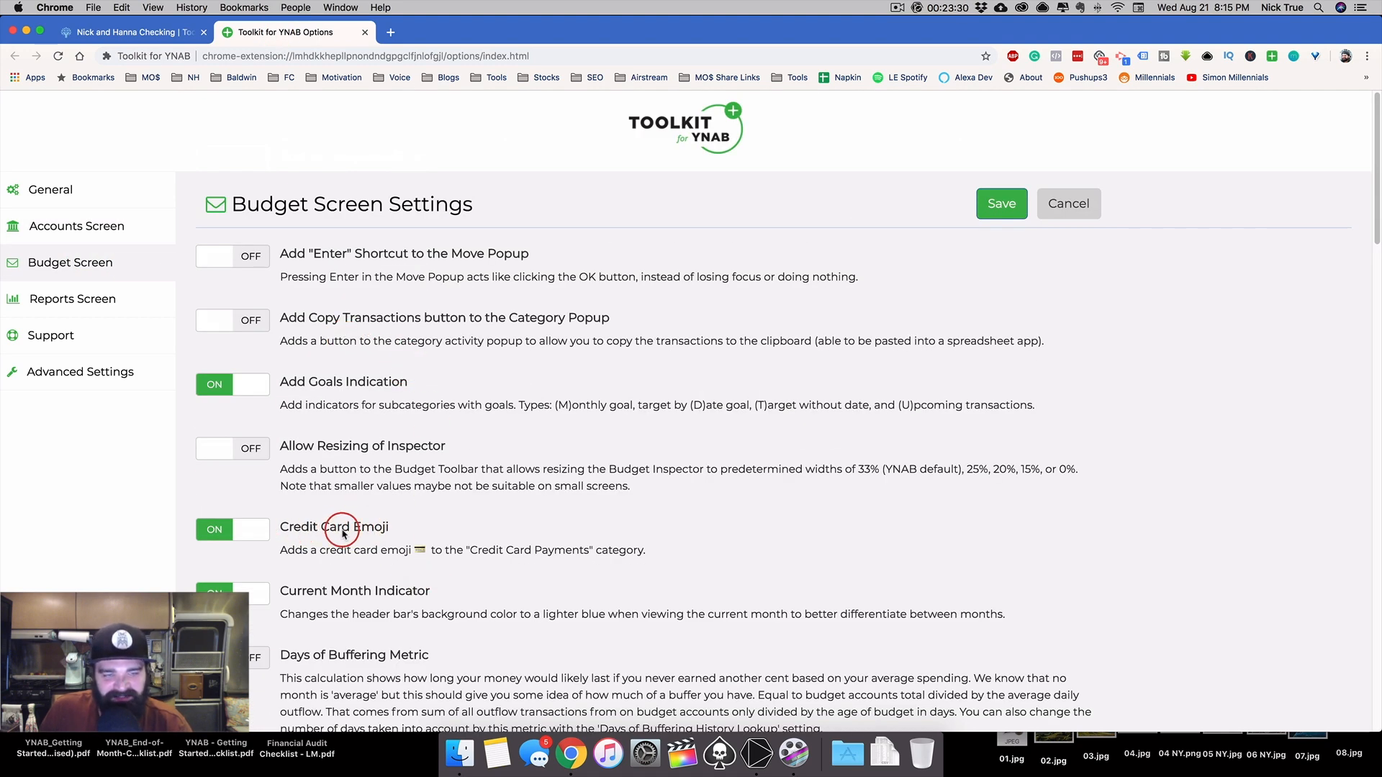
click(133, 35)
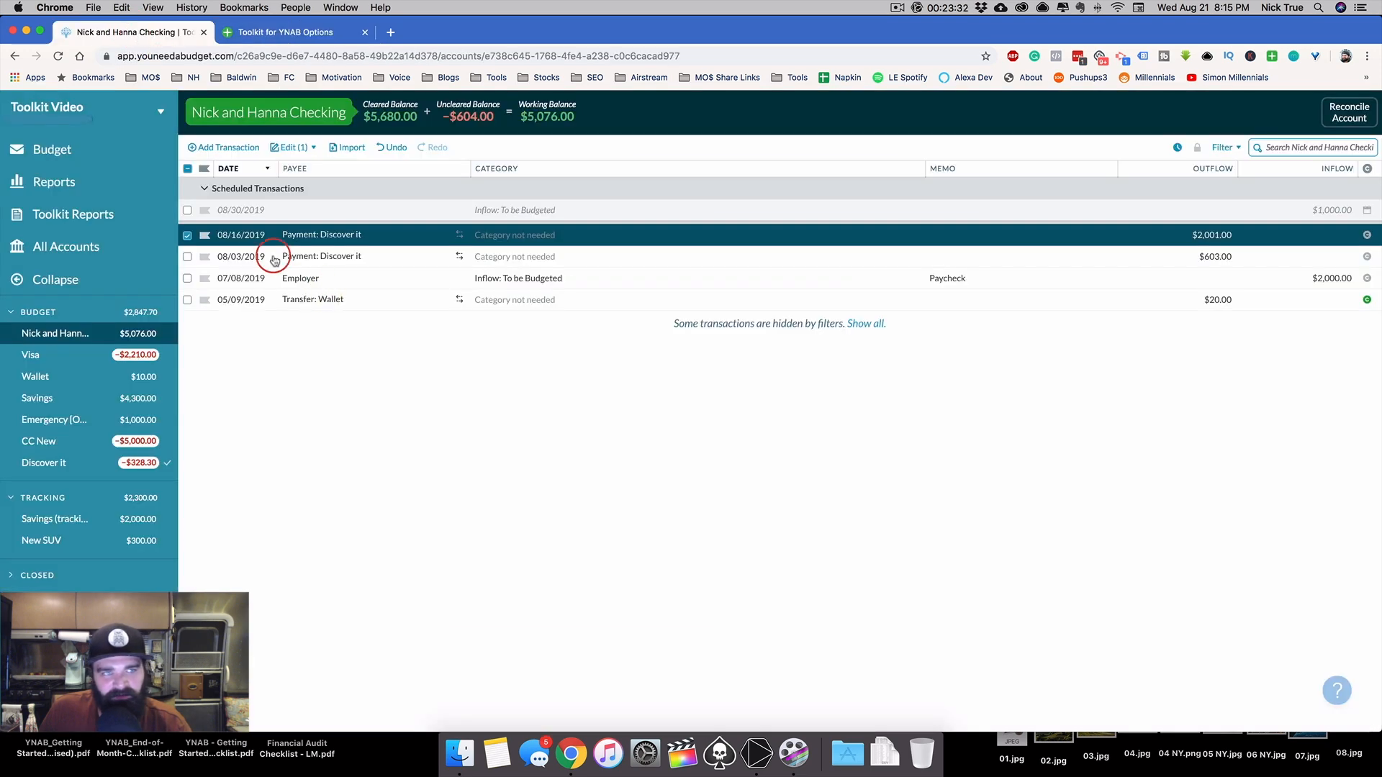
click(77, 148)
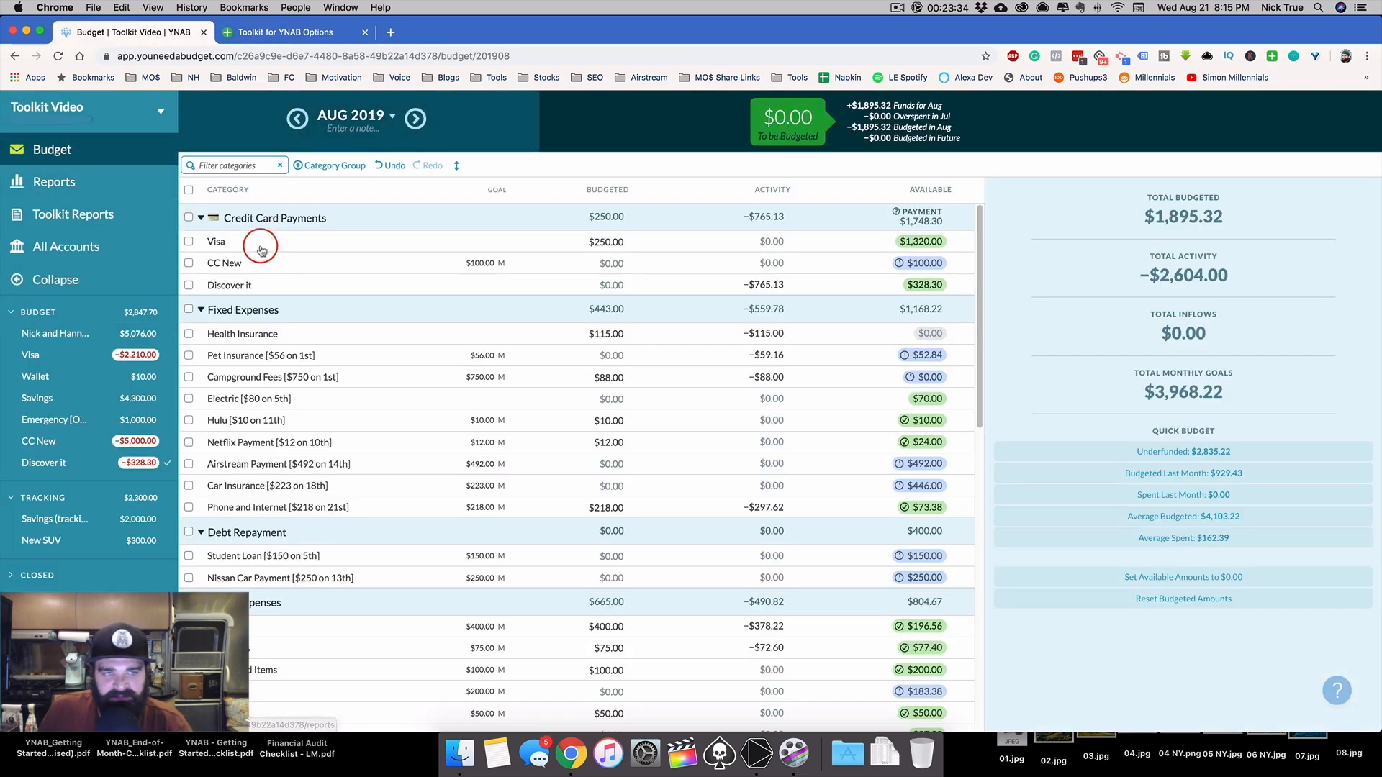
click(241, 315)
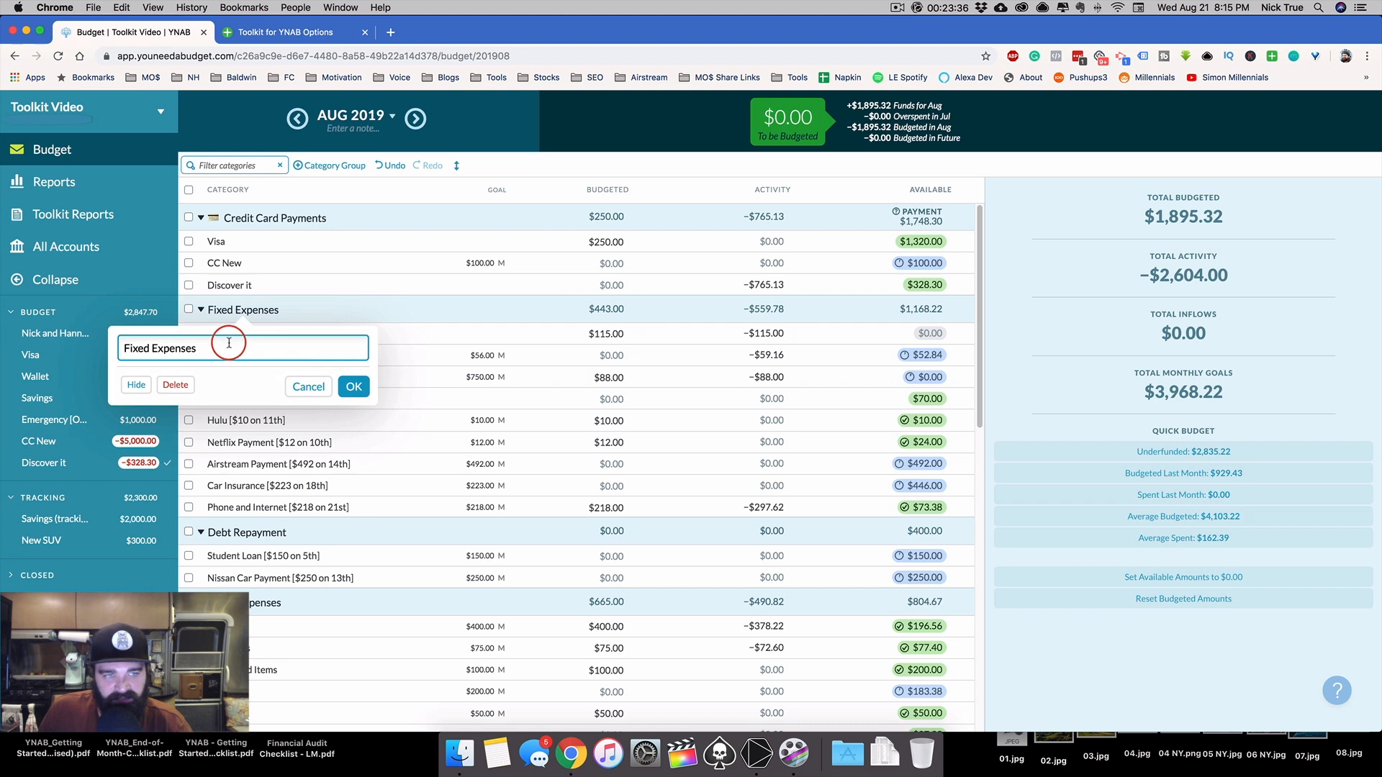
click(309, 388)
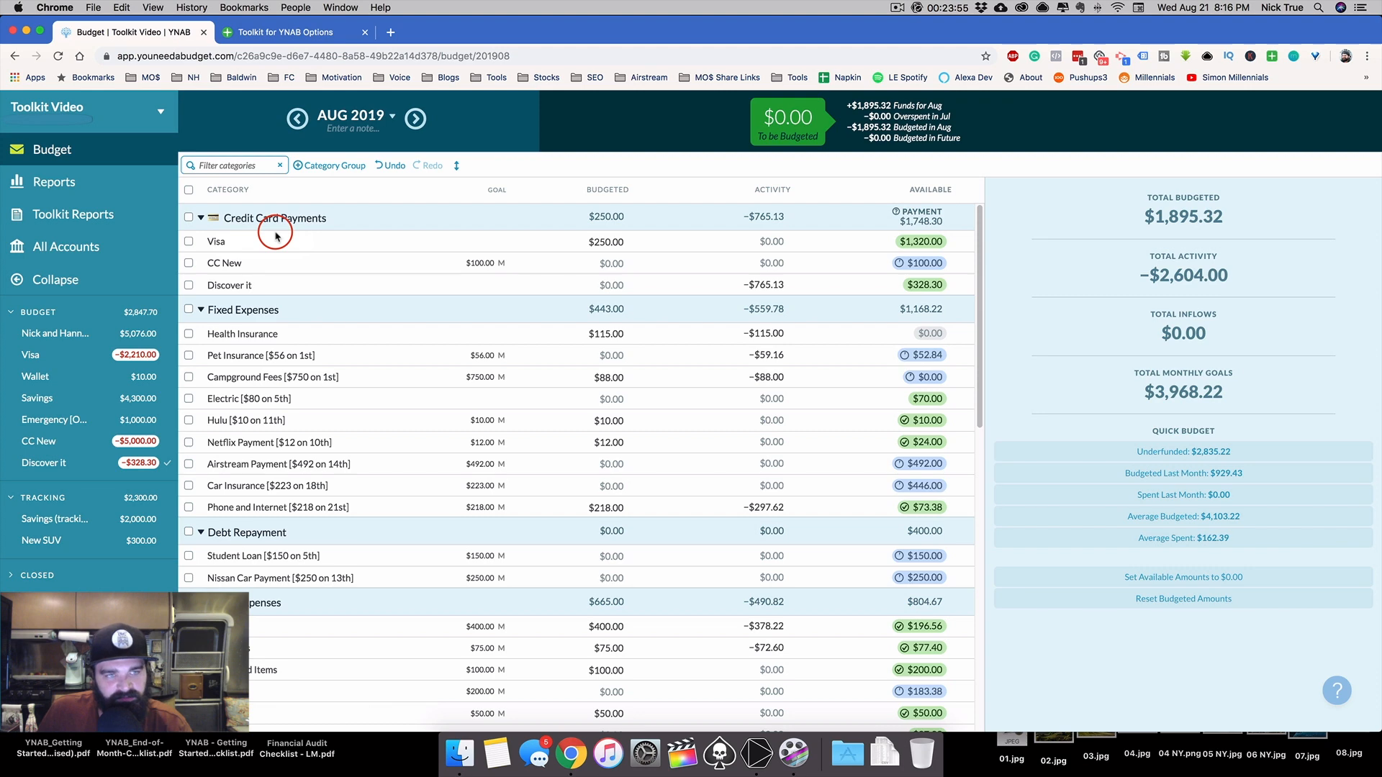
mouse_move(302, 221)
mouse_down()
mouse_move(313, 333)
mouse_move(307, 221)
mouse_up()
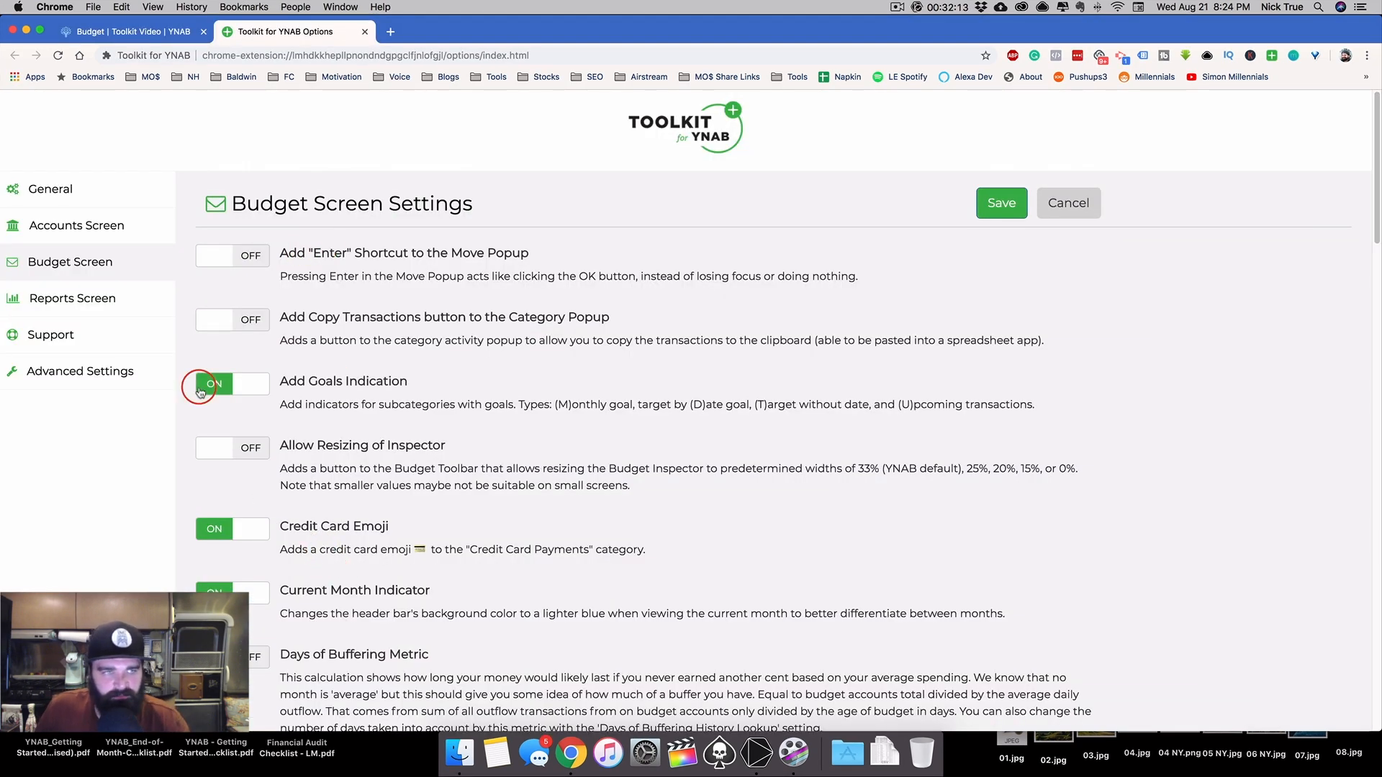
Turn off Current Month Indicator in the Budget Screen settings, save, and reload the budget page
scroll(249, 355, down, 5)
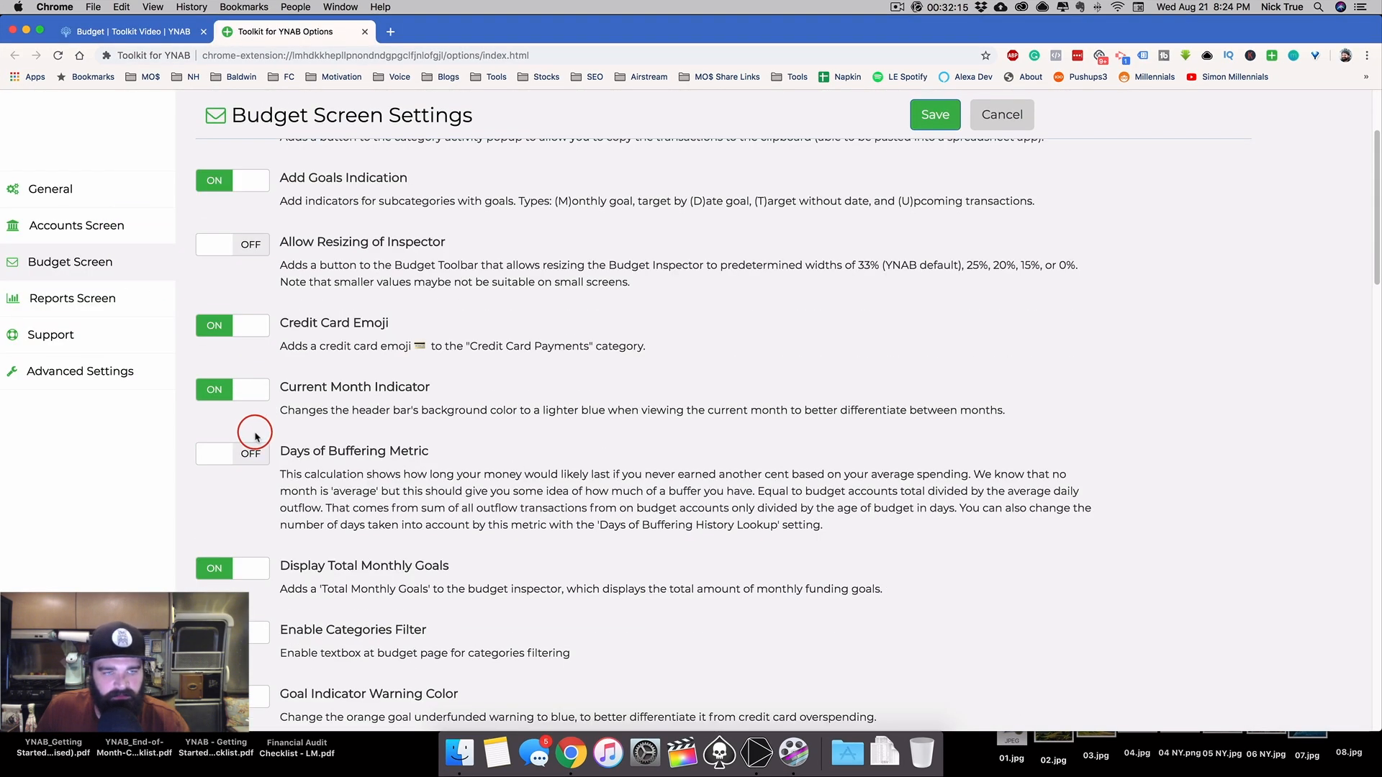
click(246, 389)
click(934, 115)
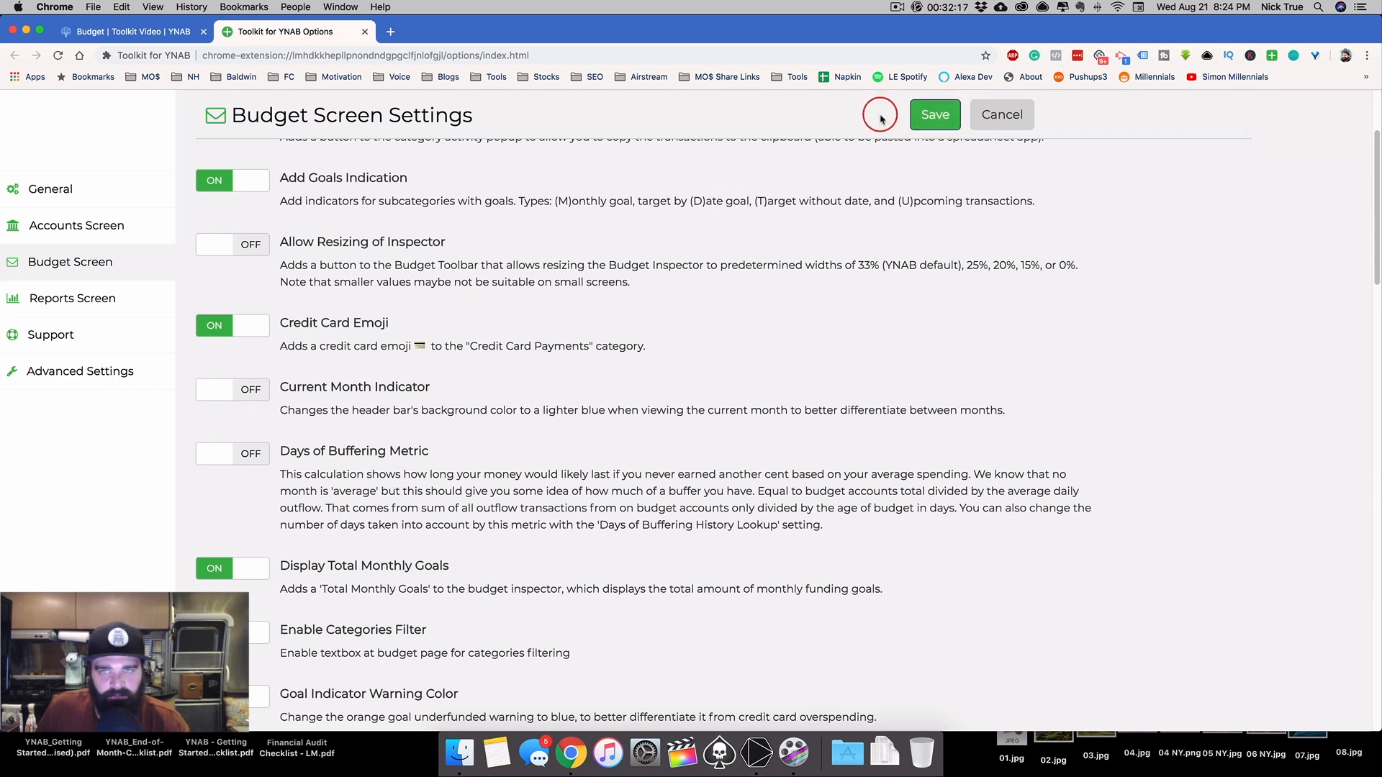
click(143, 32)
key(super+r)
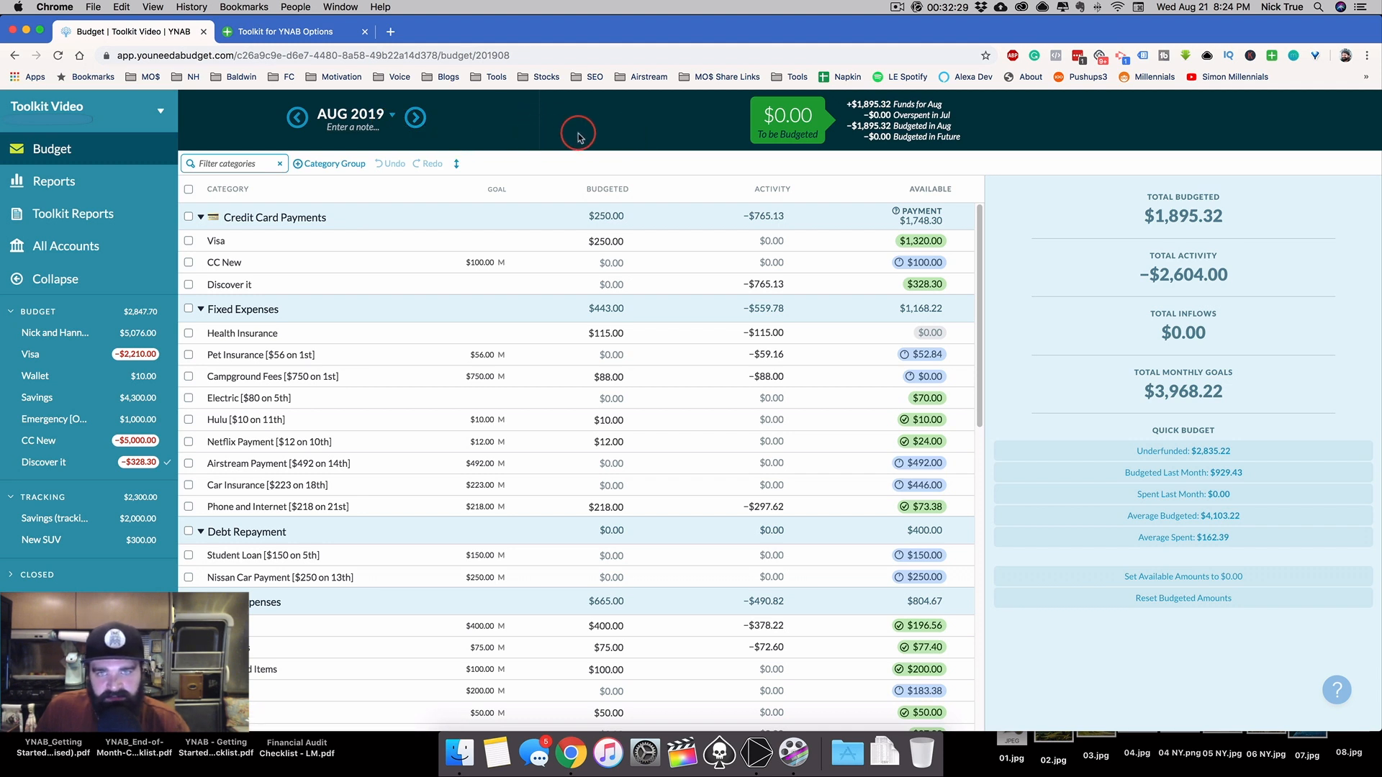
Compare the budget header across September, August and July 2019 with the month indicator off
click(414, 117)
click(301, 118)
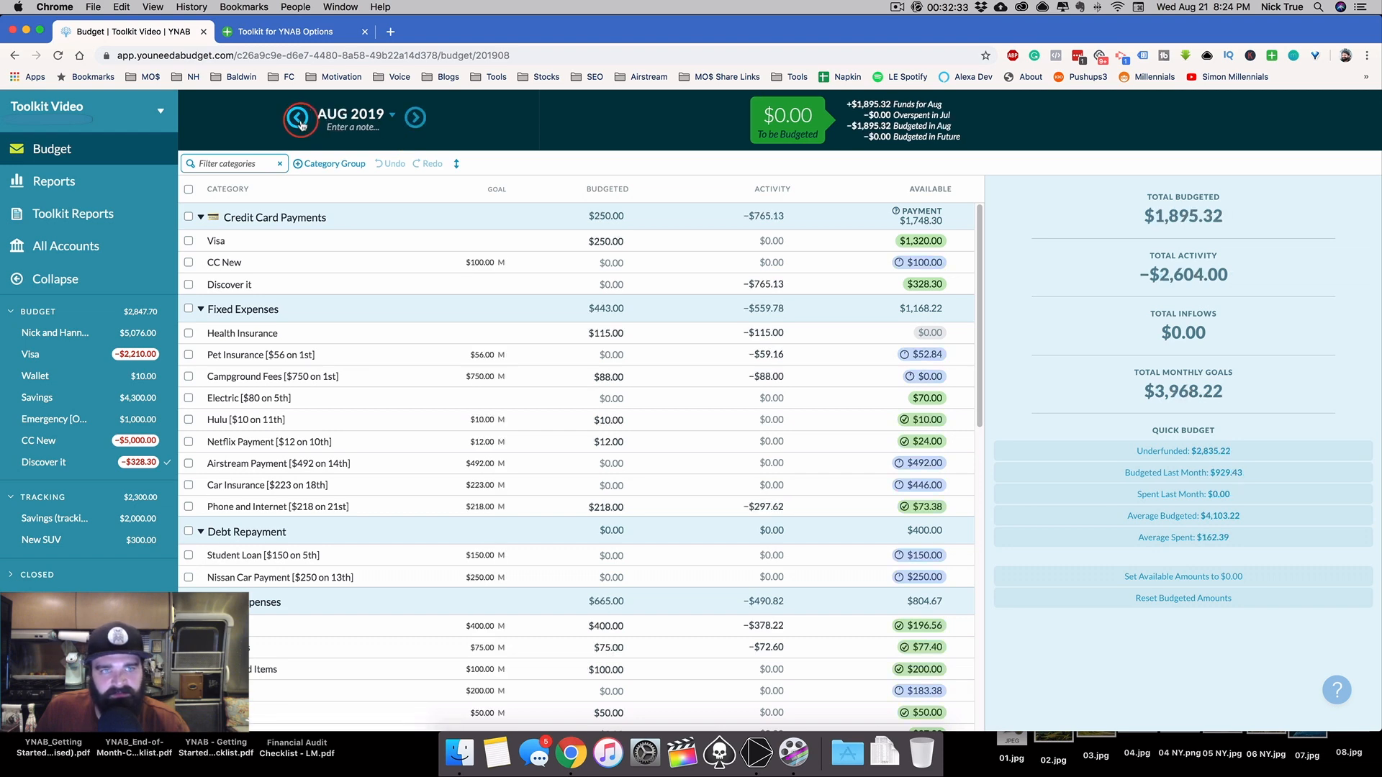
click(301, 119)
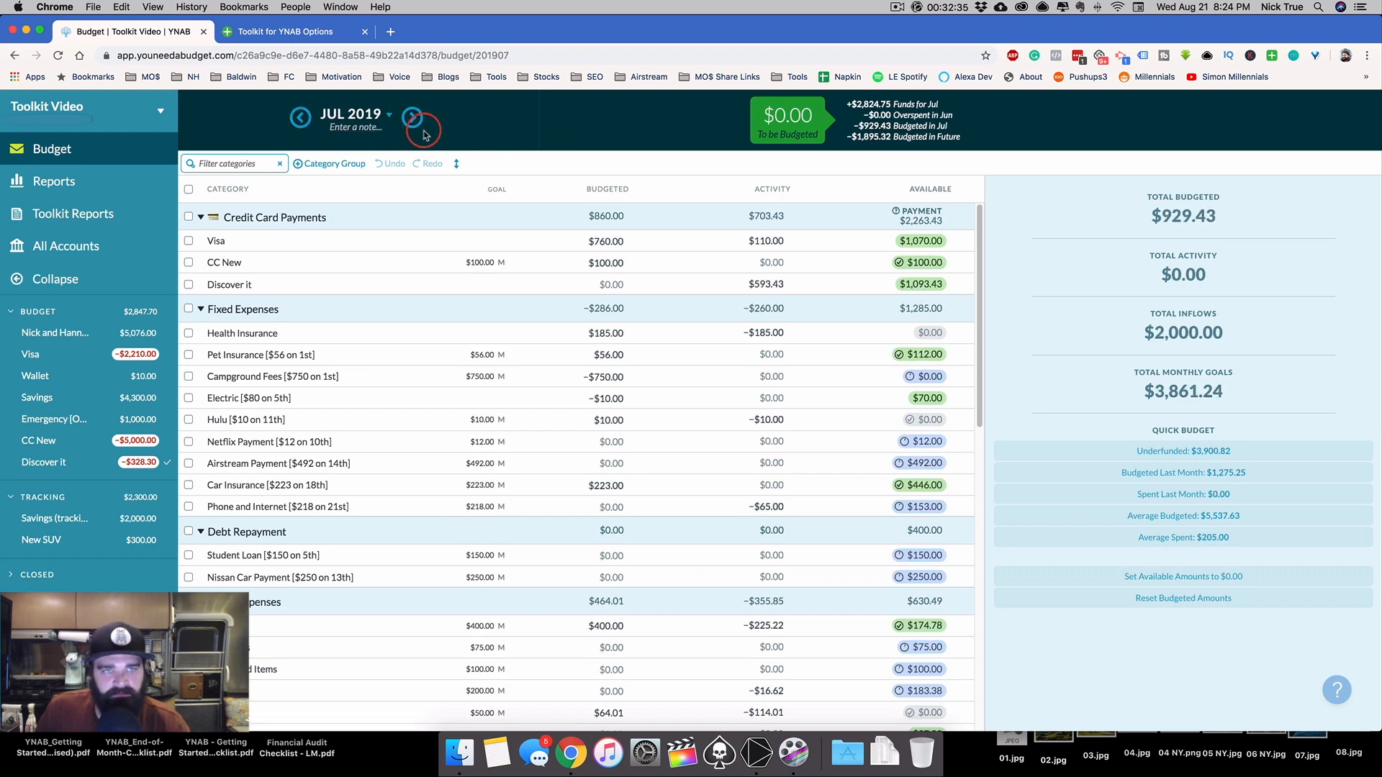
Turn Current Month Indicator back on in the Budget Screen settings, save, and reload the budget page
click(310, 32)
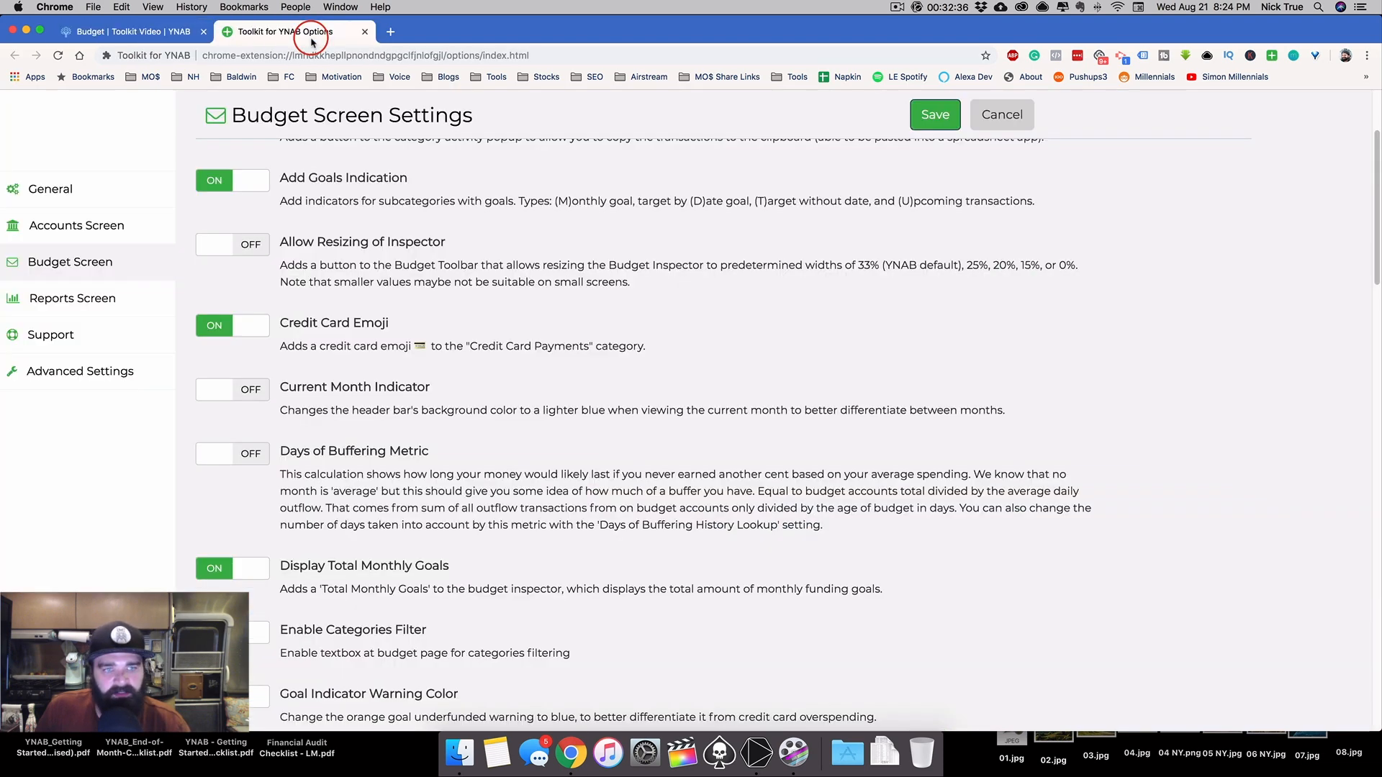
click(235, 398)
click(935, 114)
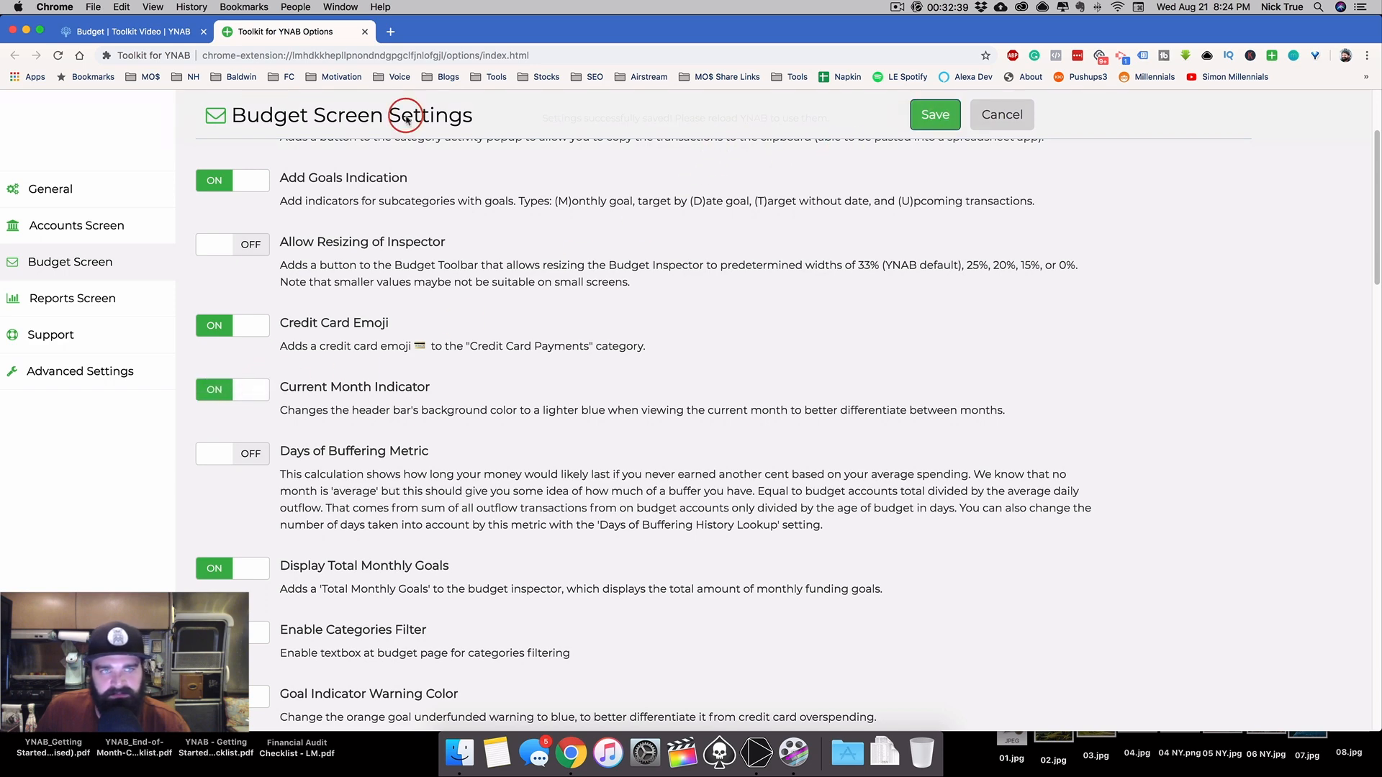
click(172, 33)
key(super+r)
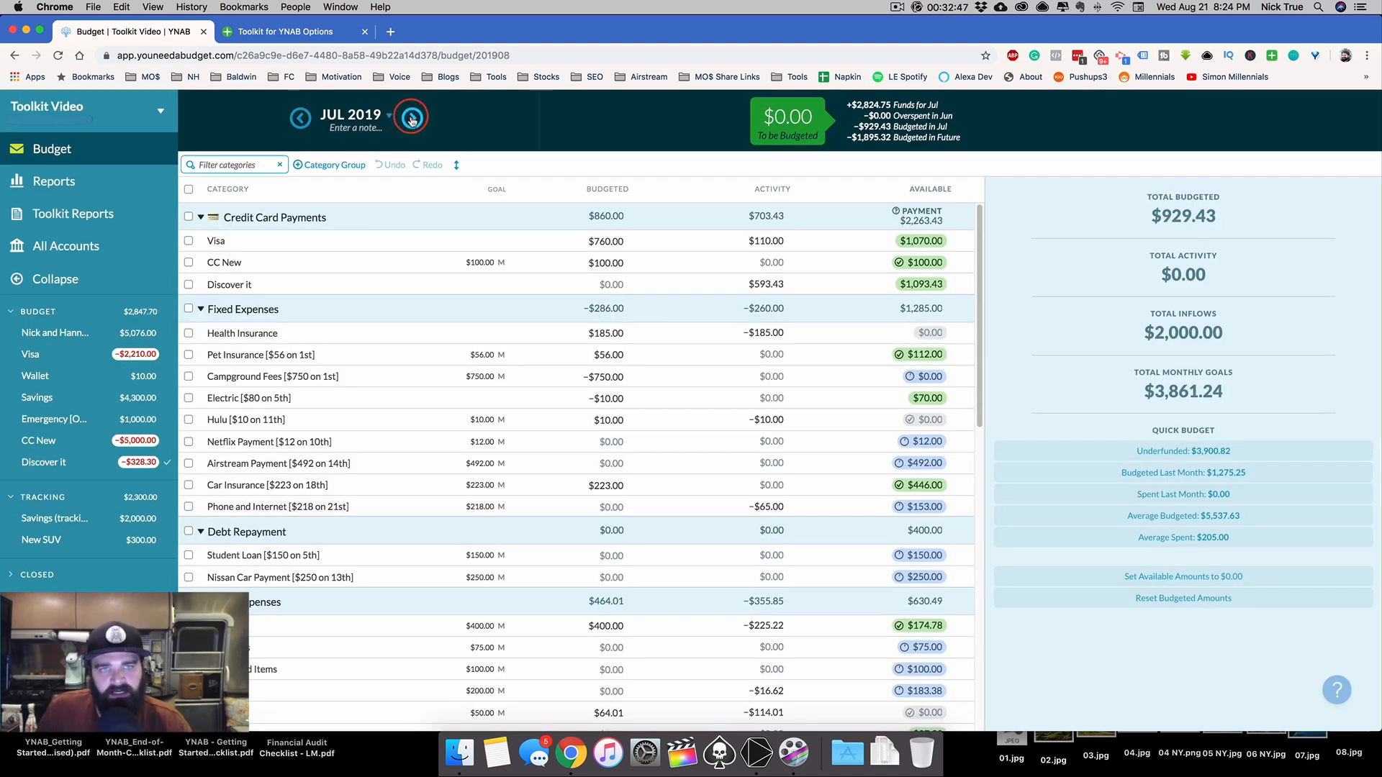
Compare the header of the August 2019 budget with September's, and return to August 2019
click(411, 119)
click(414, 119)
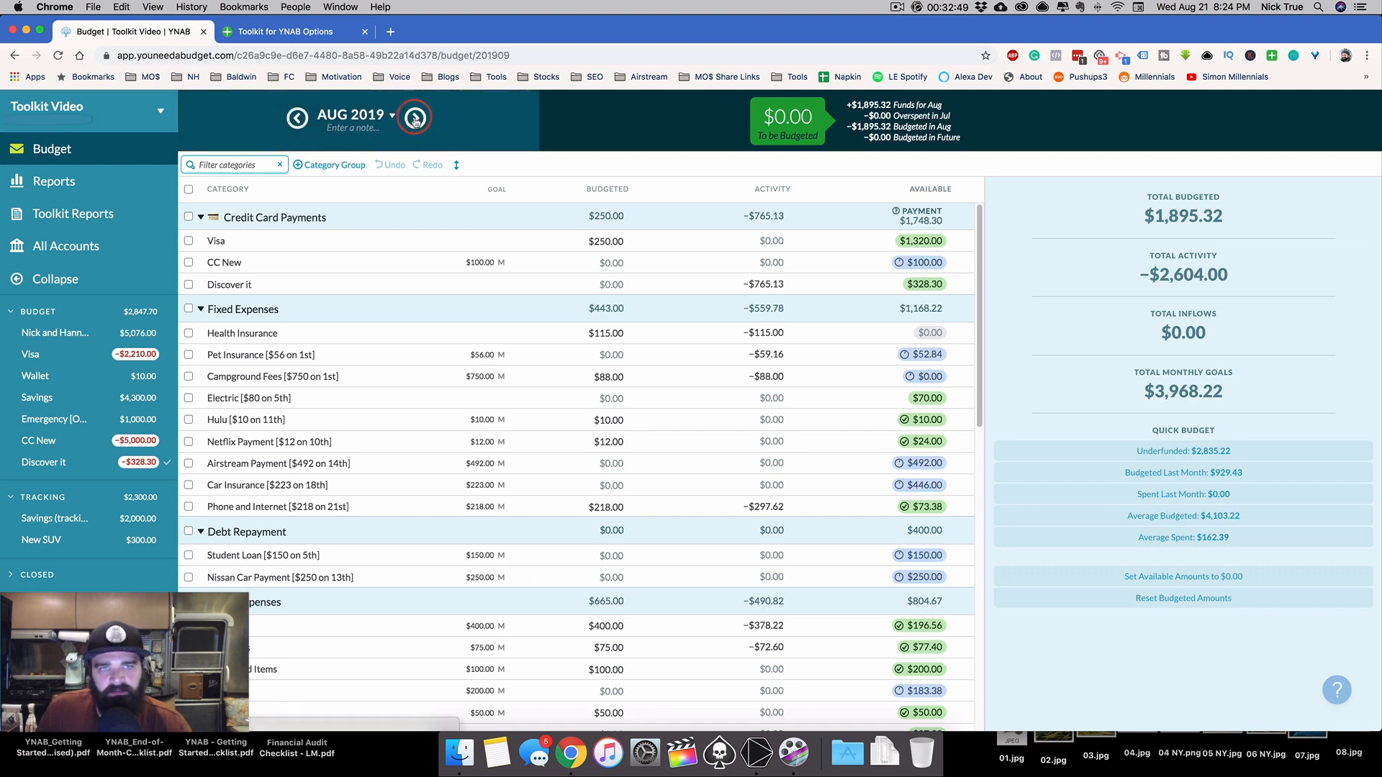
click(302, 118)
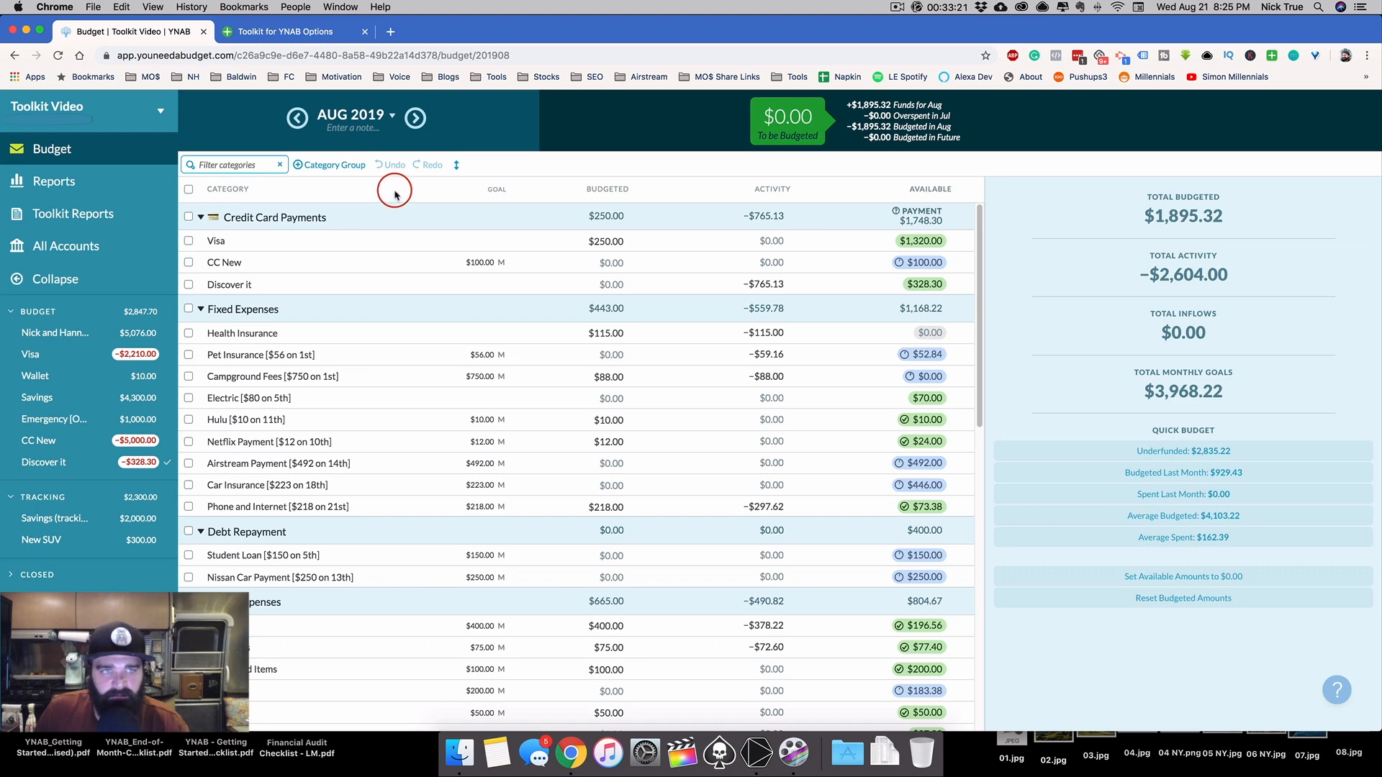
Turn on Days of Buffering Metric in the Budget Screen settings, save, and view the metric in the August 2019 budget header
click(310, 32)
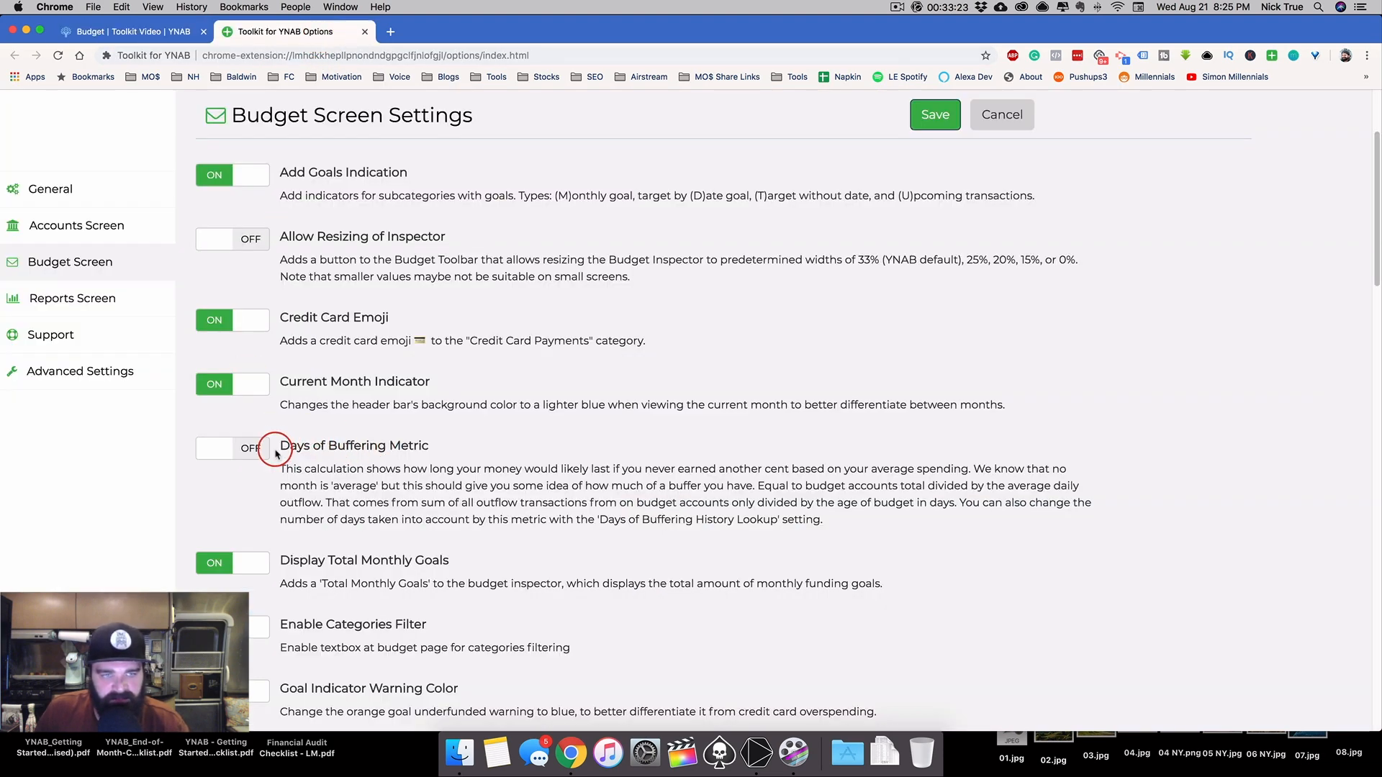
click(254, 448)
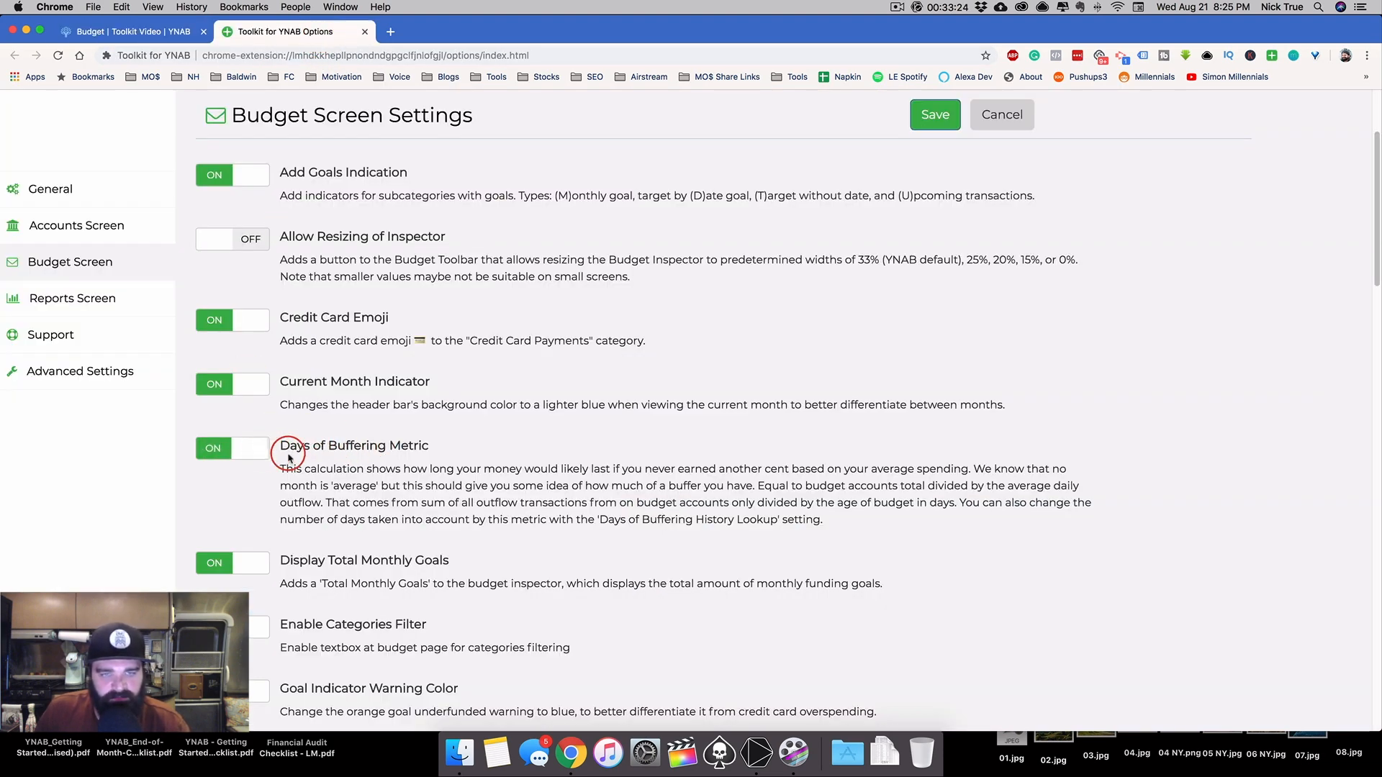
click(934, 122)
click(180, 32)
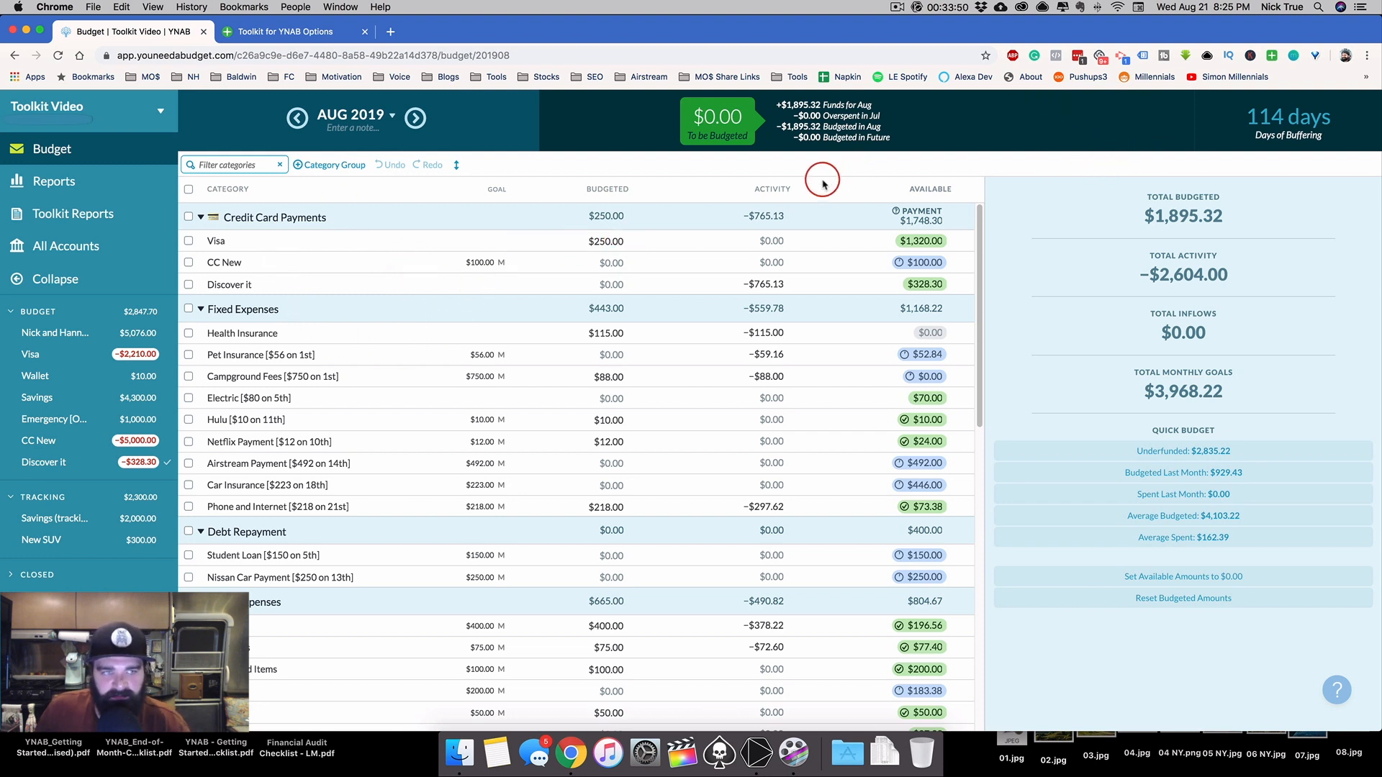
mouse_move(823, 185)
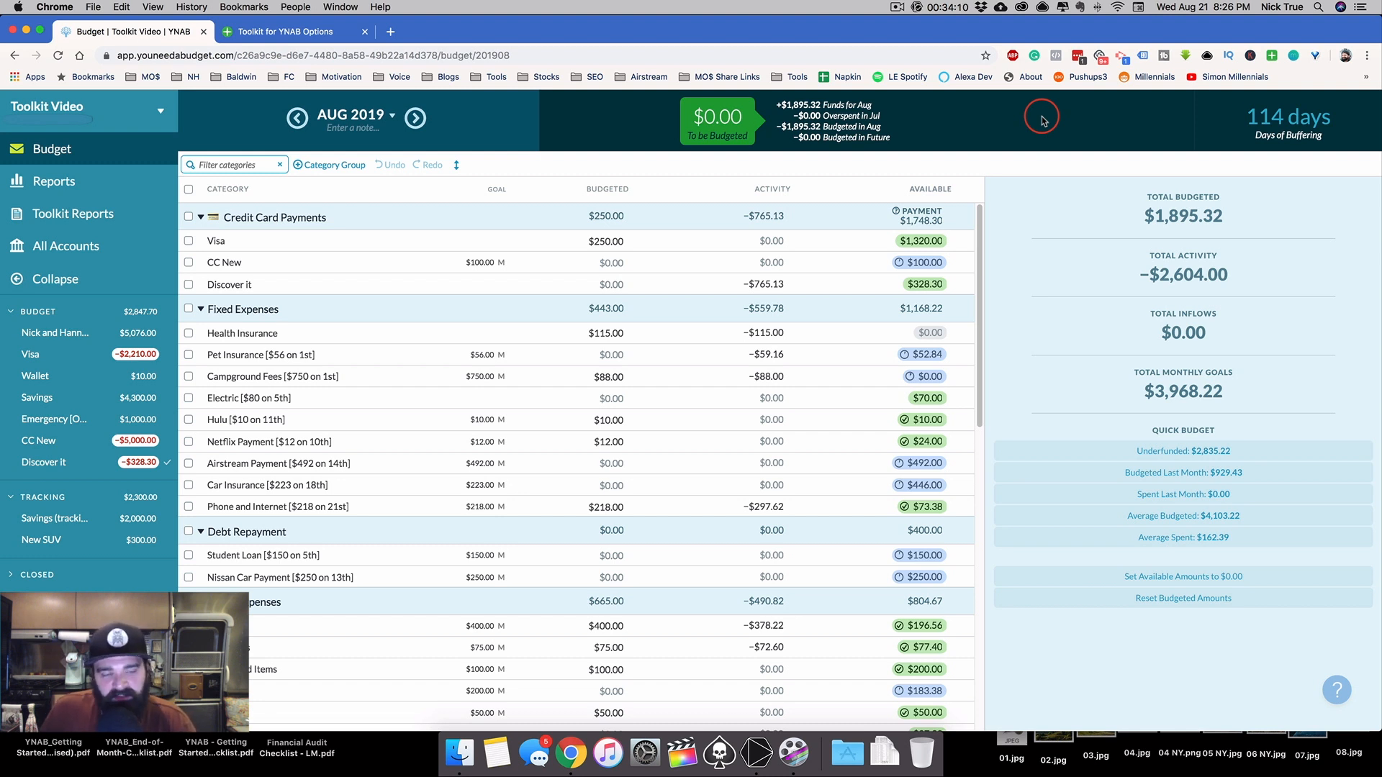
Look through the joint checking account's transactions and return to the budget to examine the Days of Buffering figure
click(57, 341)
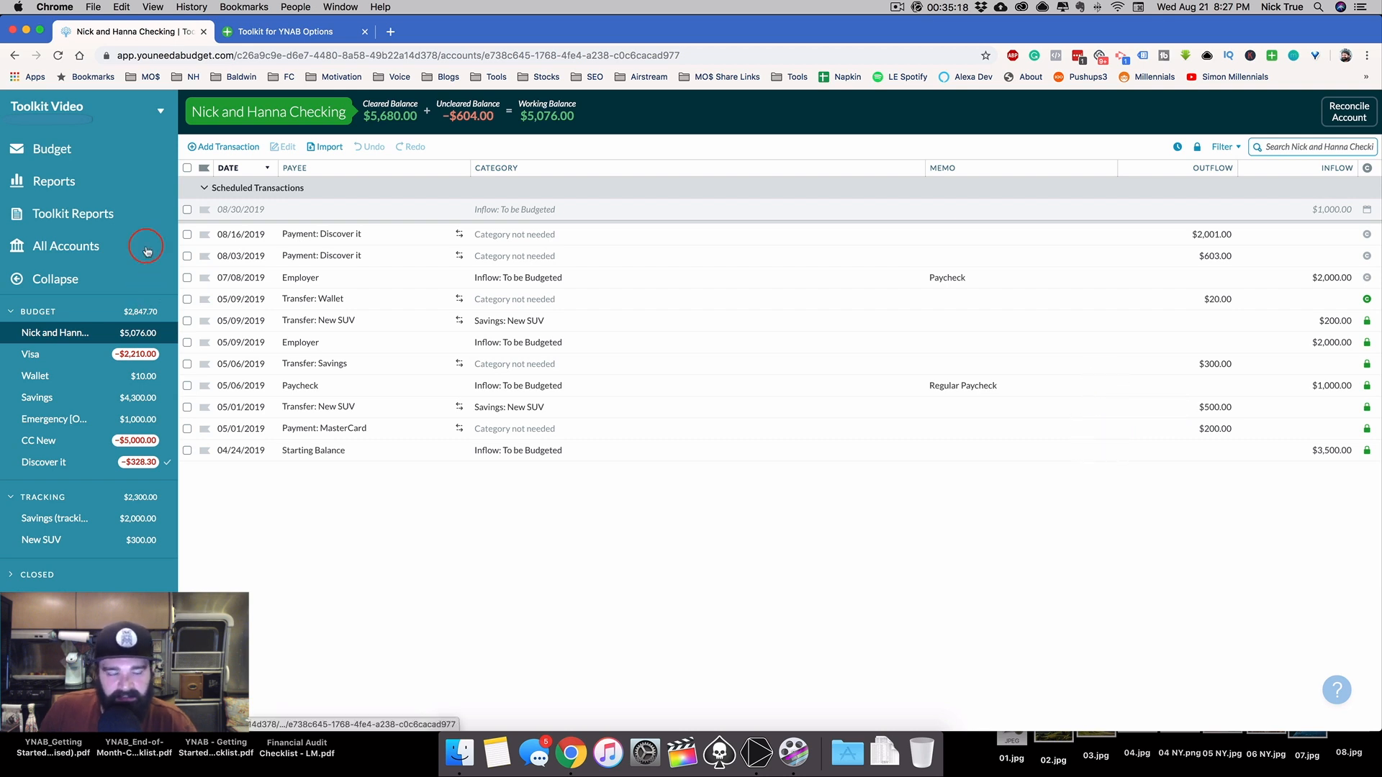
click(92, 148)
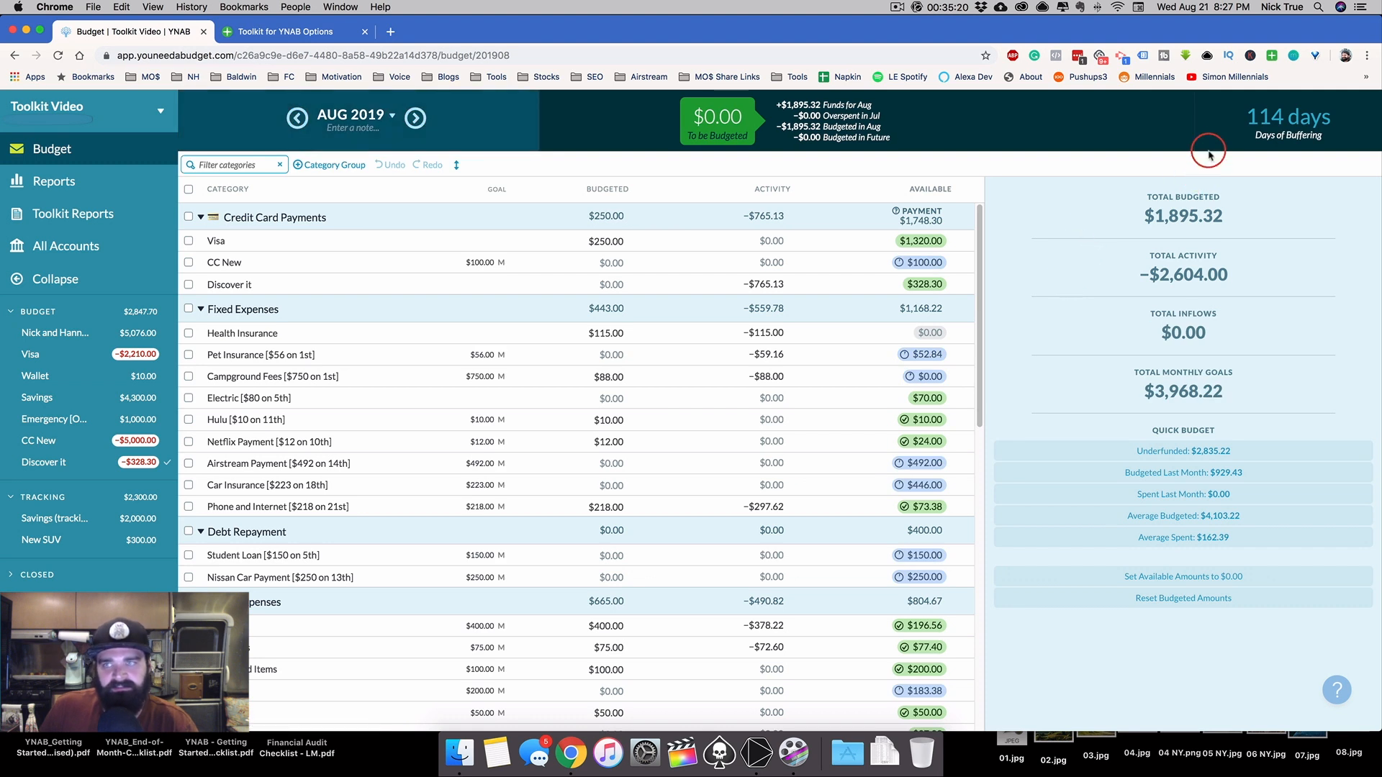
mouse_move(1257, 127)
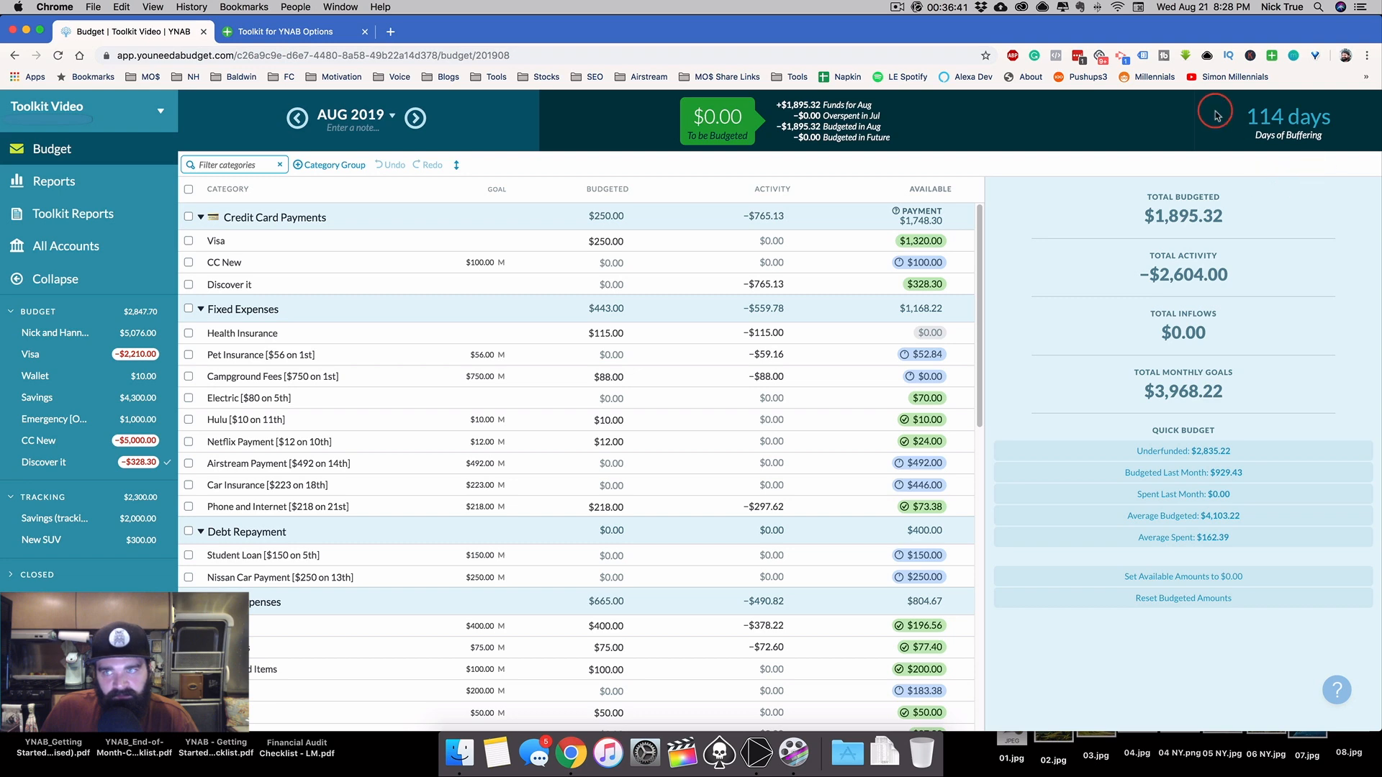
Search the Budget Screen settings for "history" and inspect the options of Days of Buffering History Lookup
click(299, 35)
scroll(742, 501, down, 1)
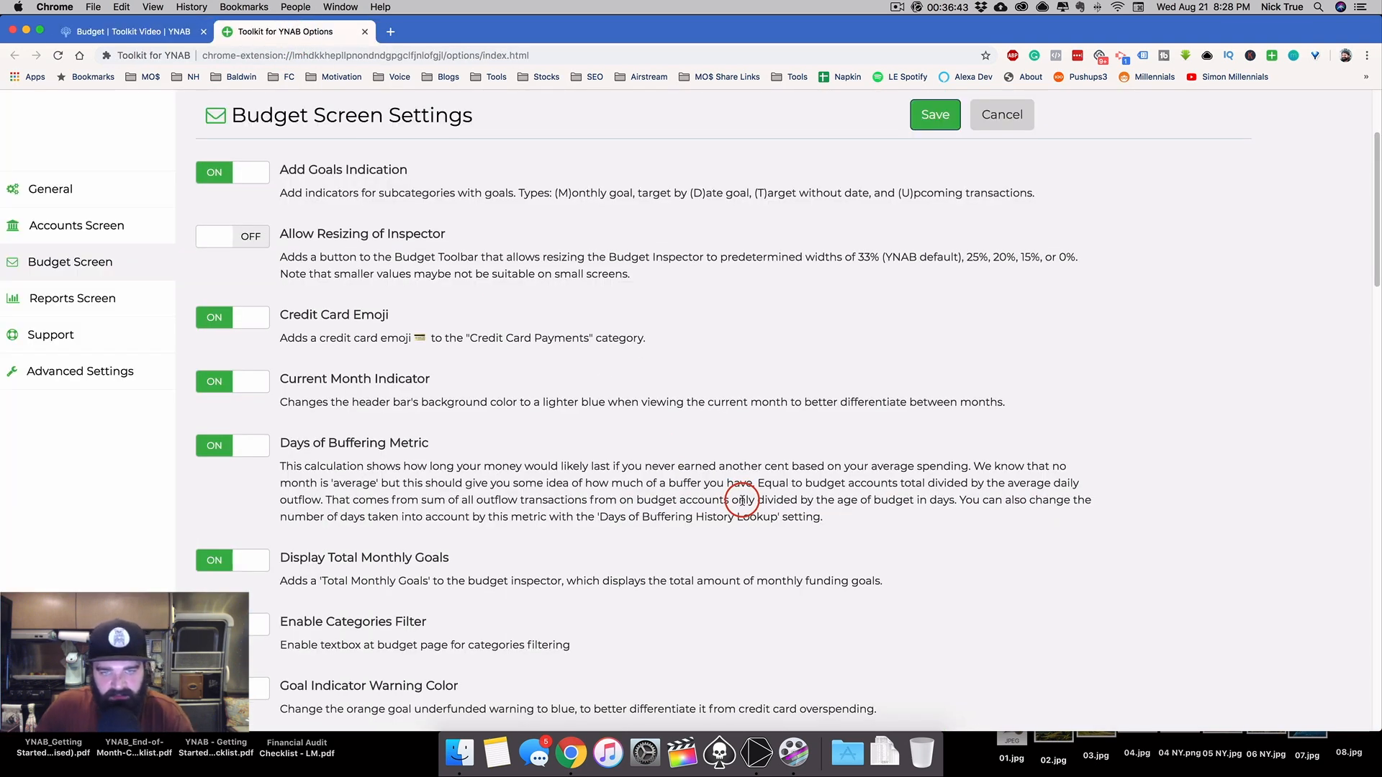
key(super+f)
text(history)
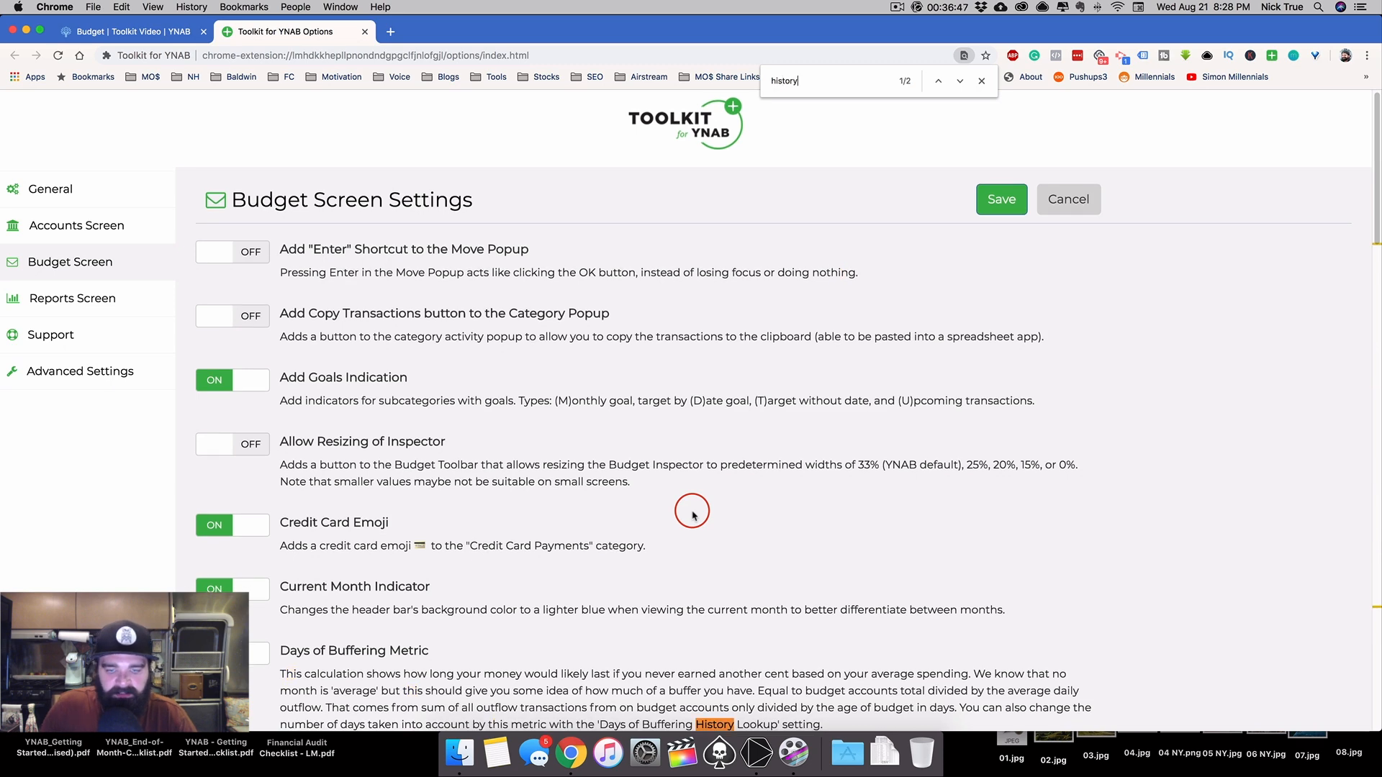
key(Return)
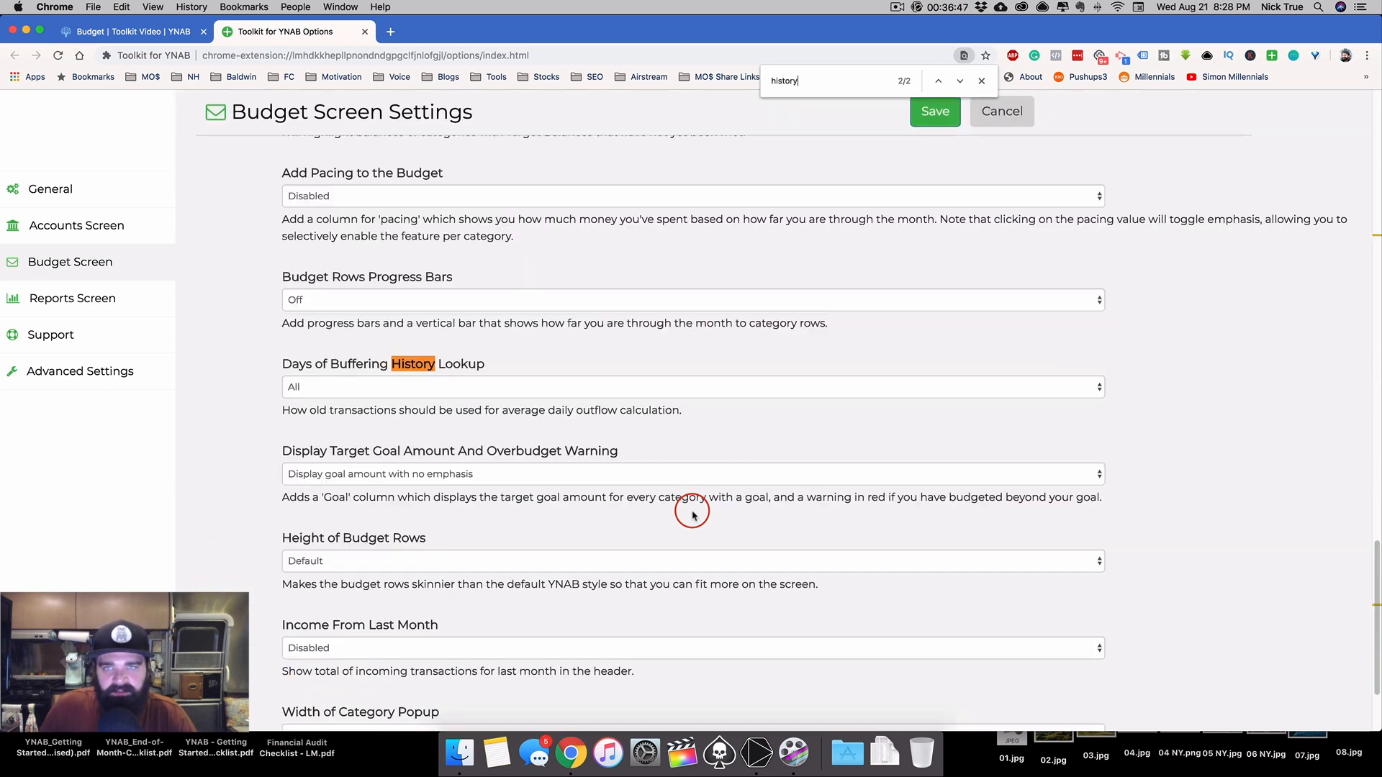
click(390, 389)
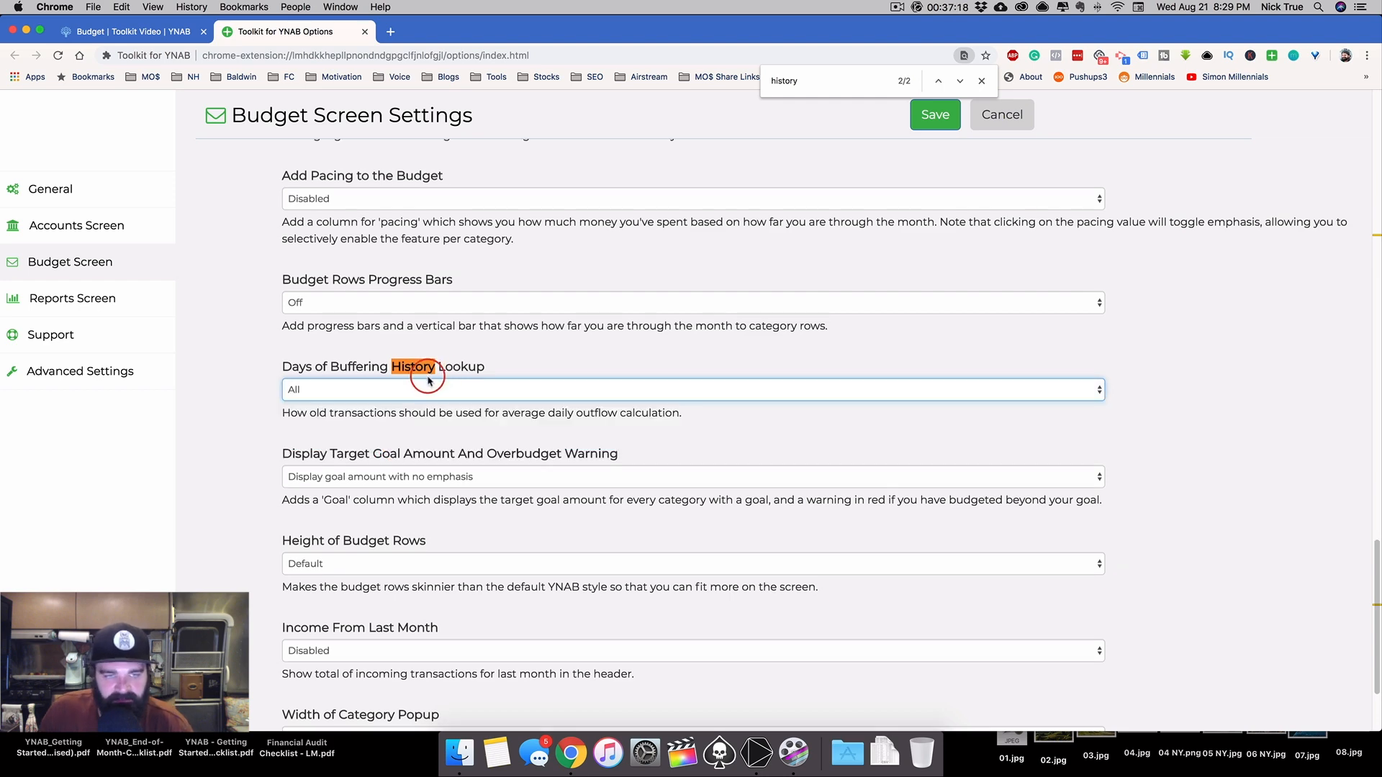
scroll(504, 374, up, 2)
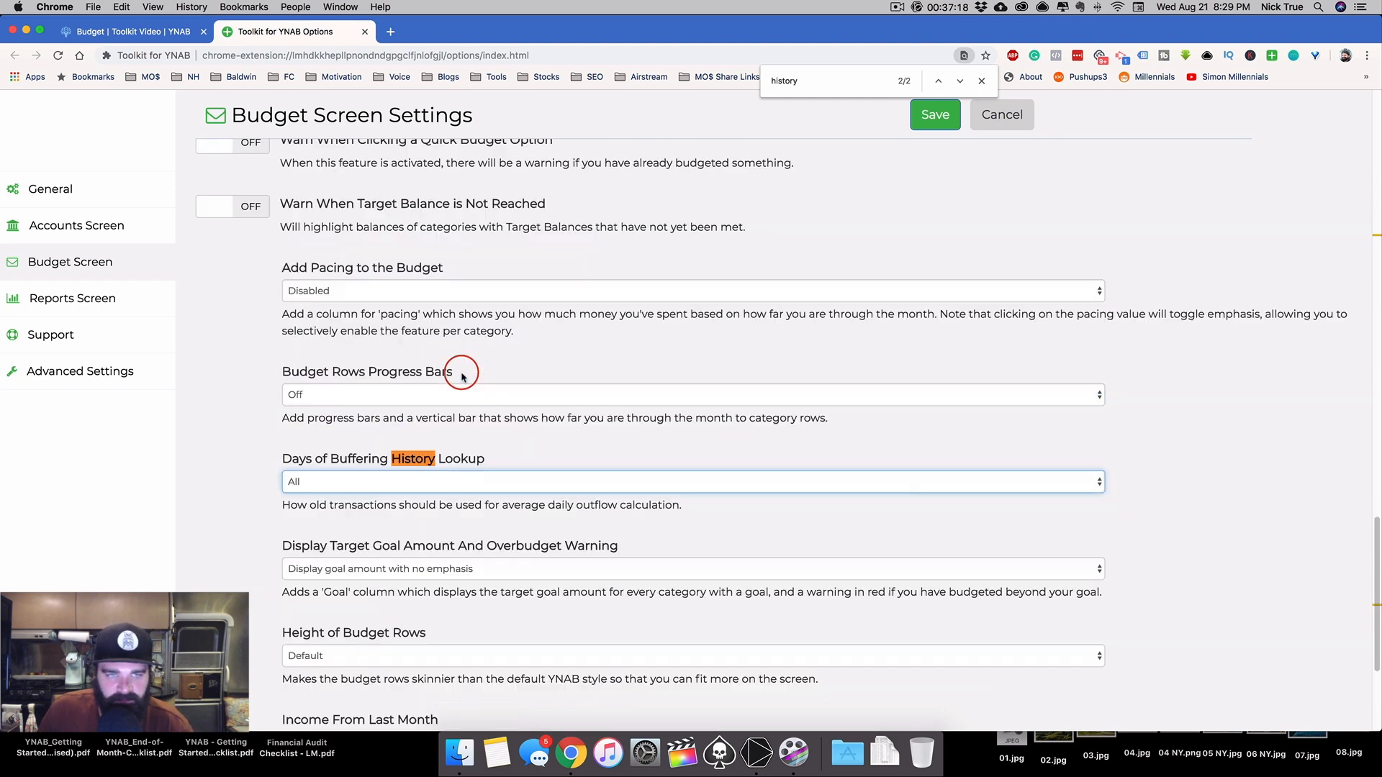
click(981, 81)
click(565, 452)
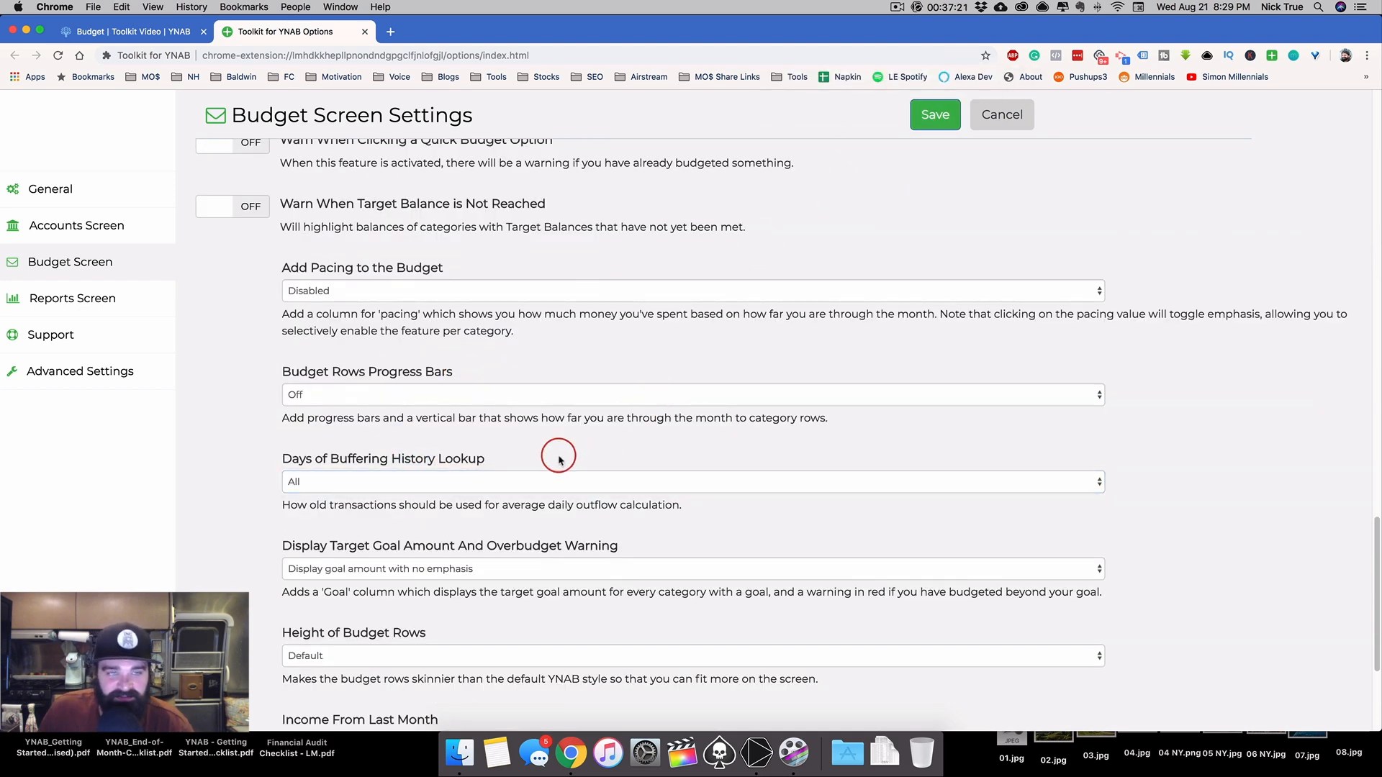
Review the Days of Buffering Metric description in the settings and return to the budget
scroll(560, 457, up, 10)
scroll(559, 457, up, 3)
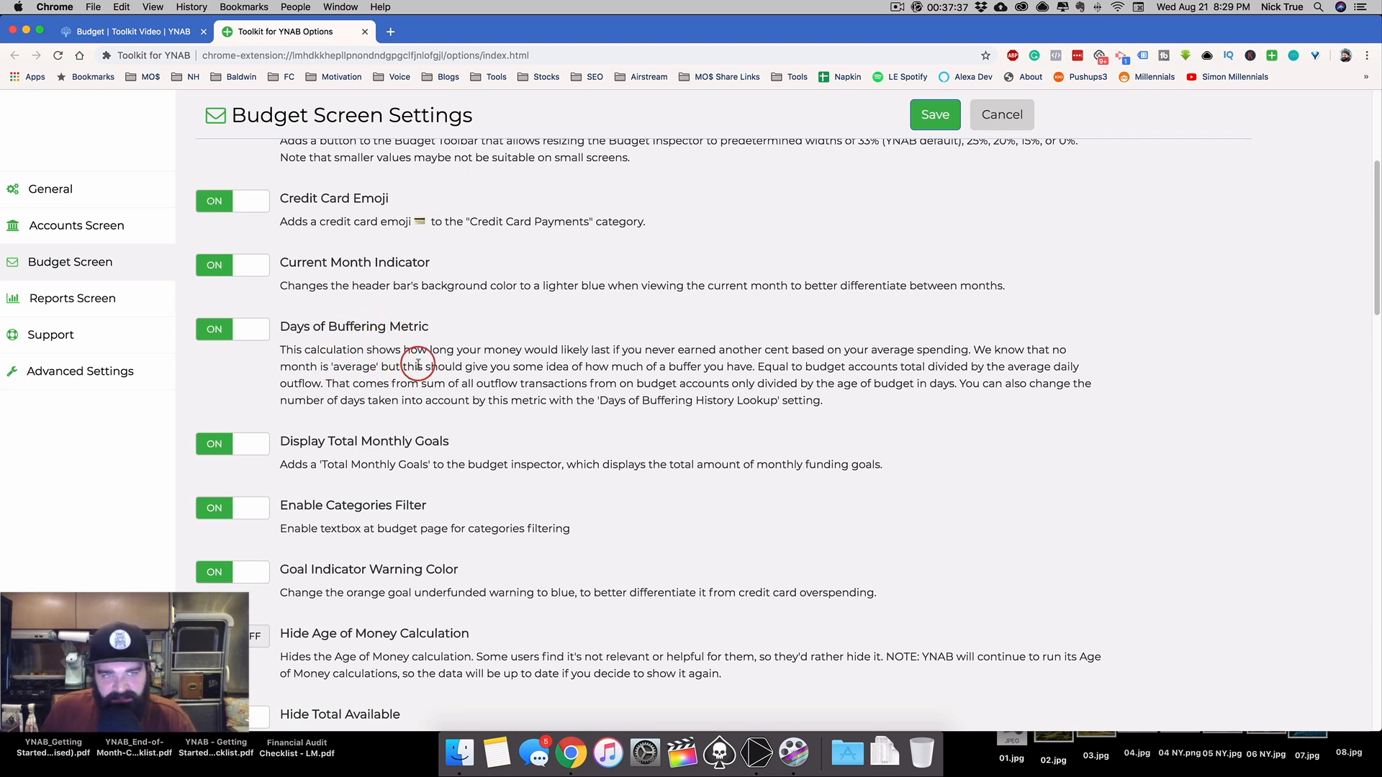
click(160, 31)
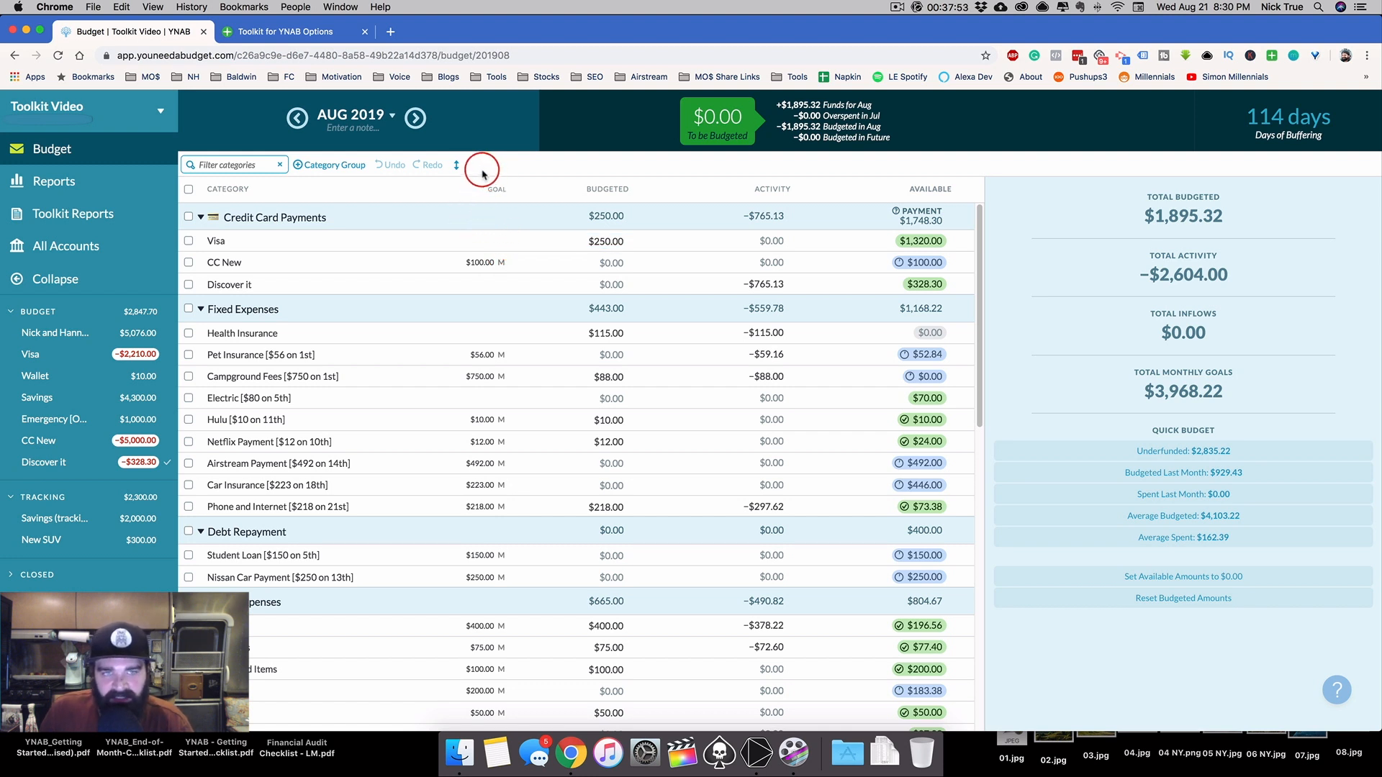
click(419, 124)
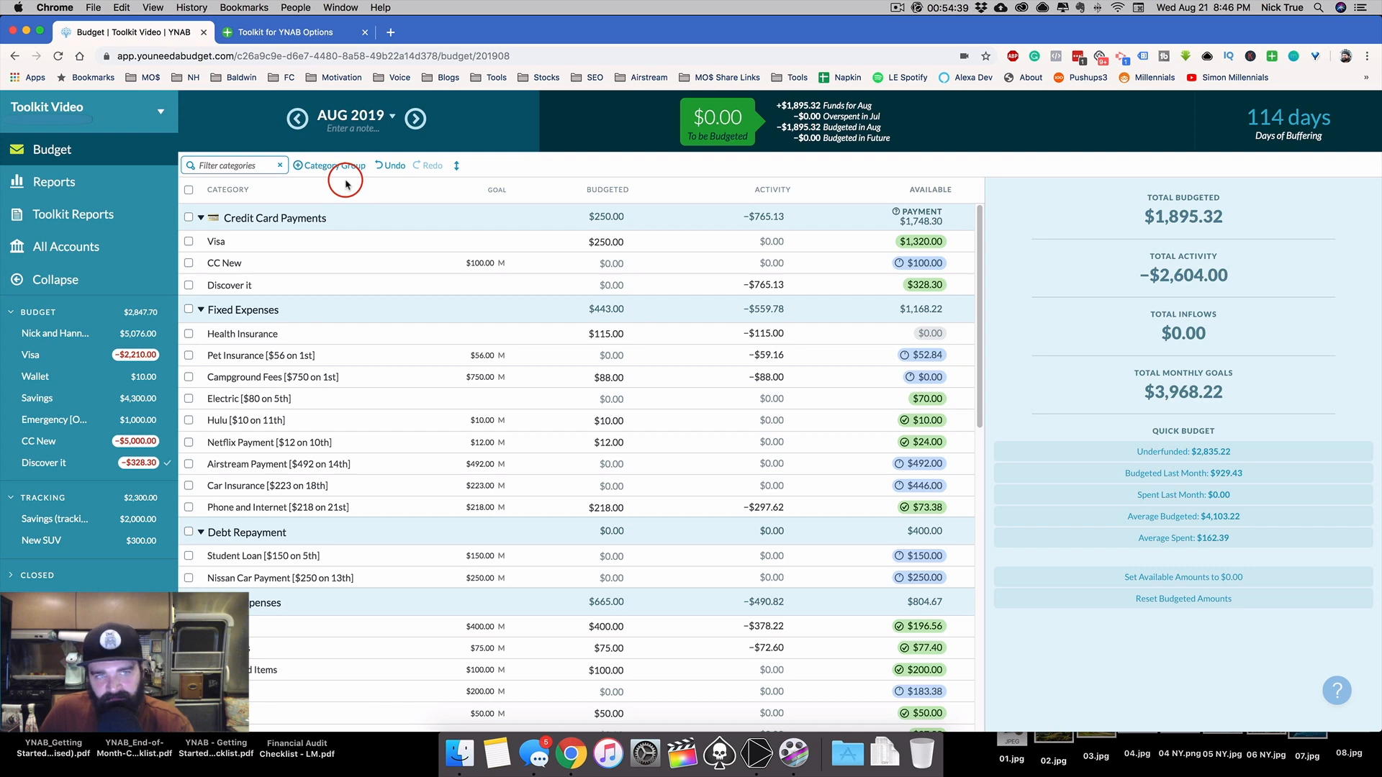
Find the Hide Total Available setting and examine the Total Available amount in the August 2019 budget inspector
click(288, 31)
scroll(387, 277, down, 2)
scroll(387, 277, down, 2)
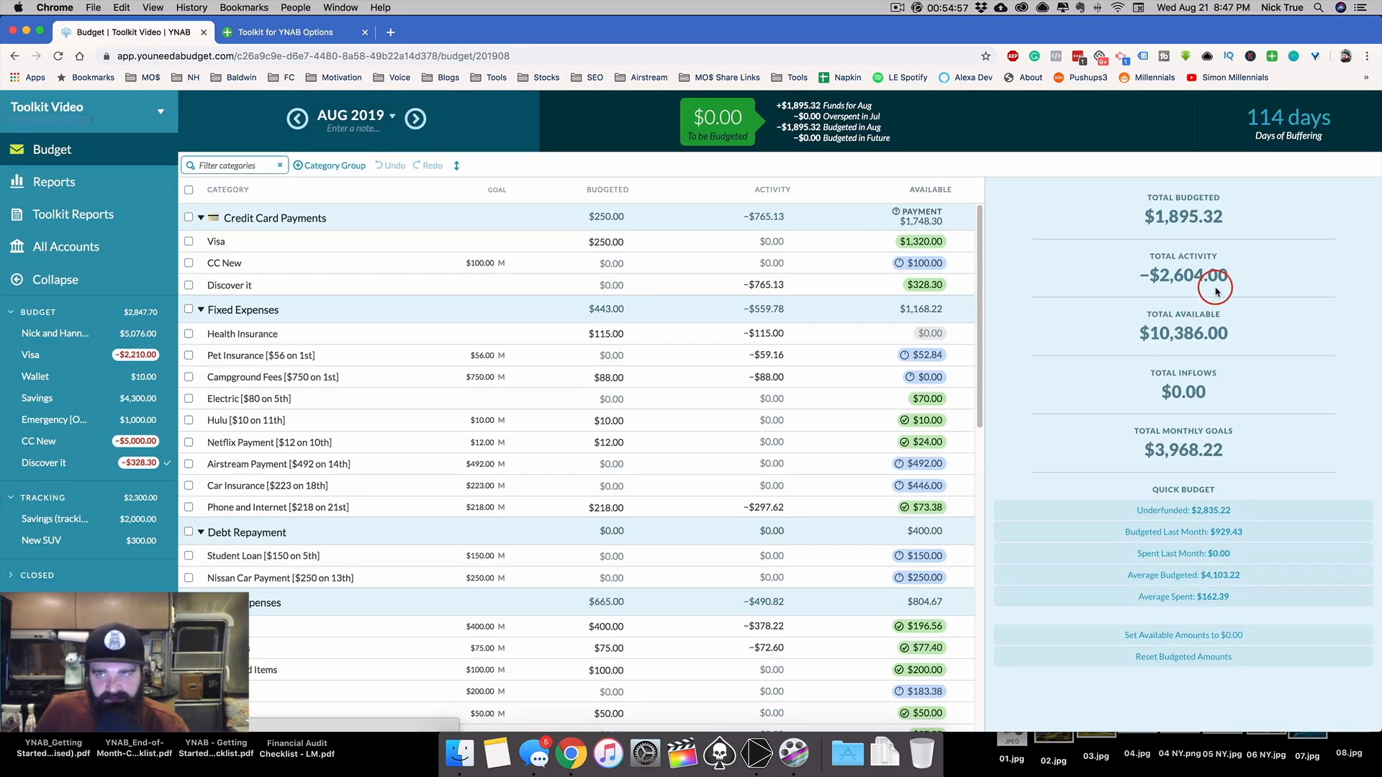
double_click(1220, 330)
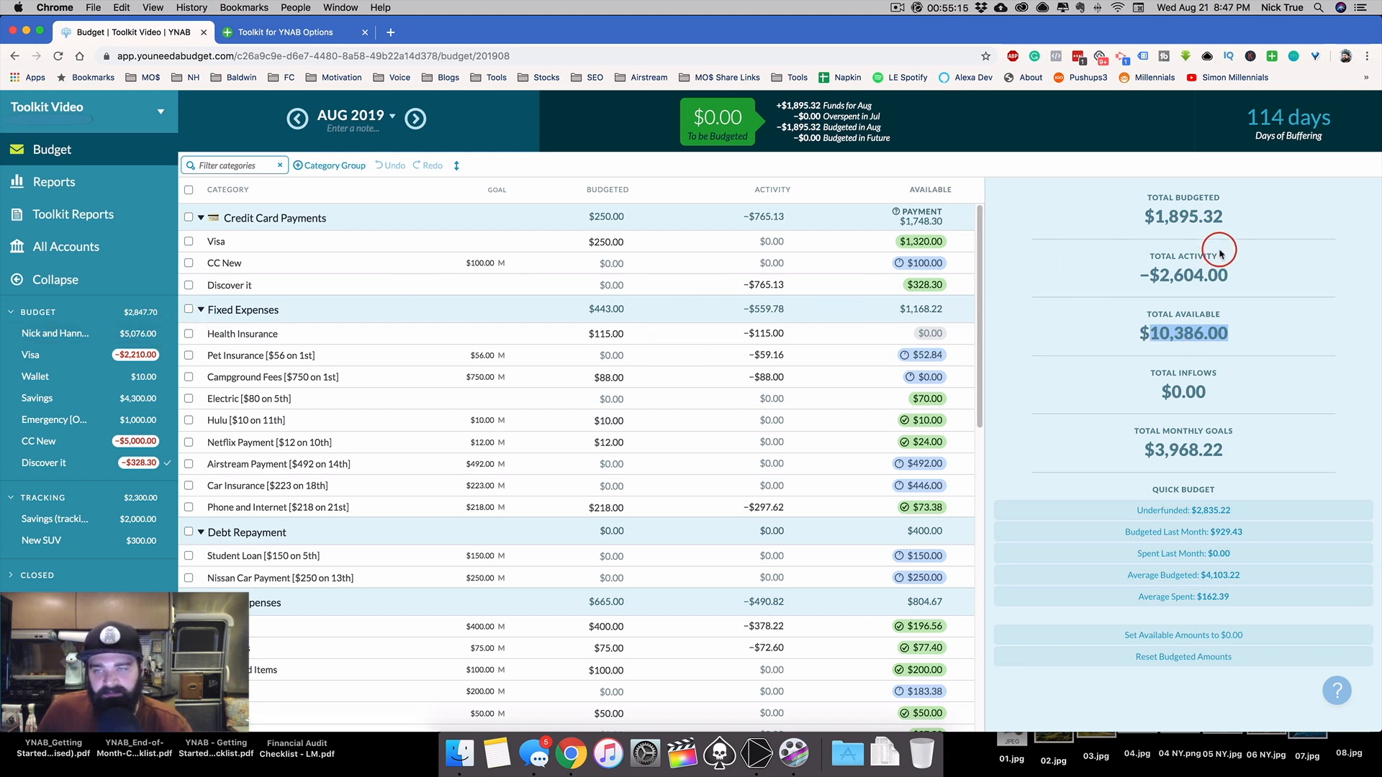
click(1212, 334)
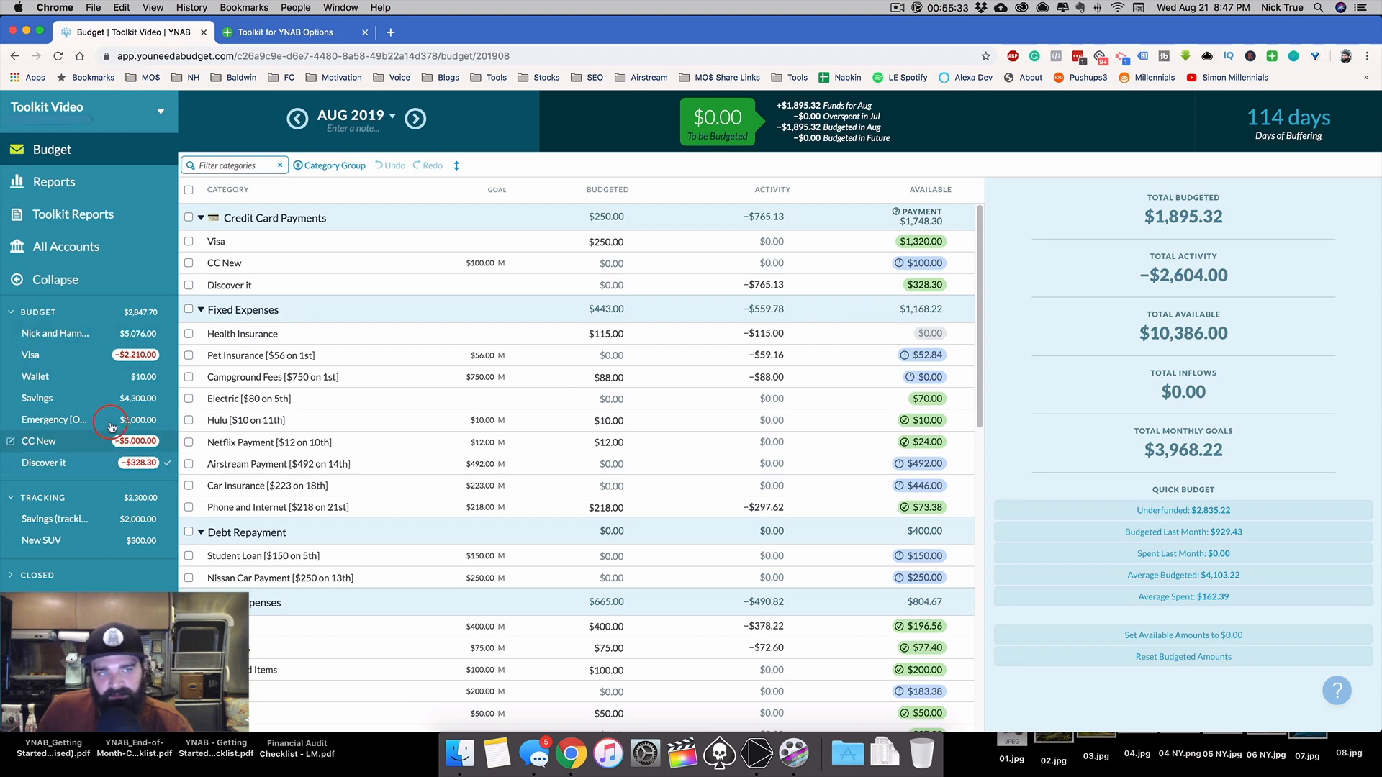
Turn on Hide Total Available in the Budget Screen settings, save, and reload the budget page
click(293, 33)
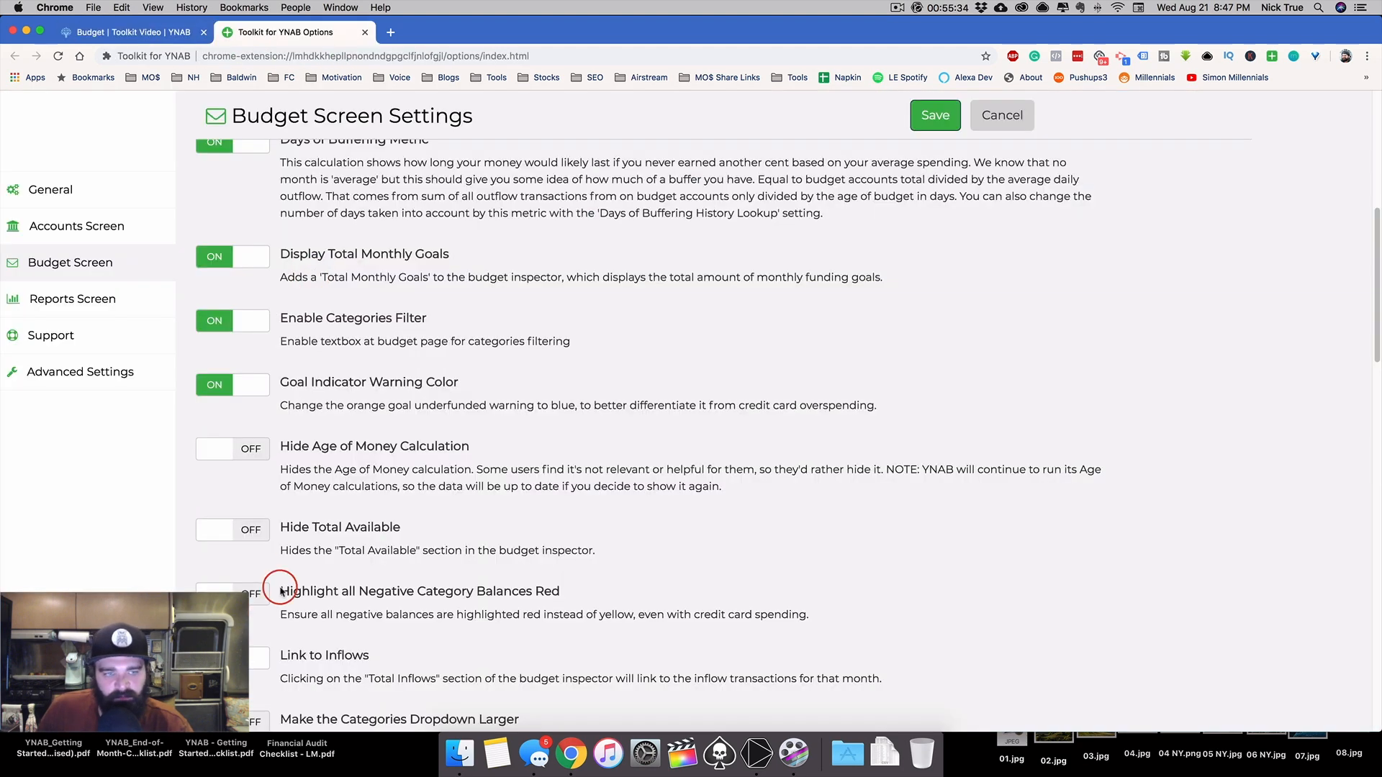
click(252, 532)
click(932, 115)
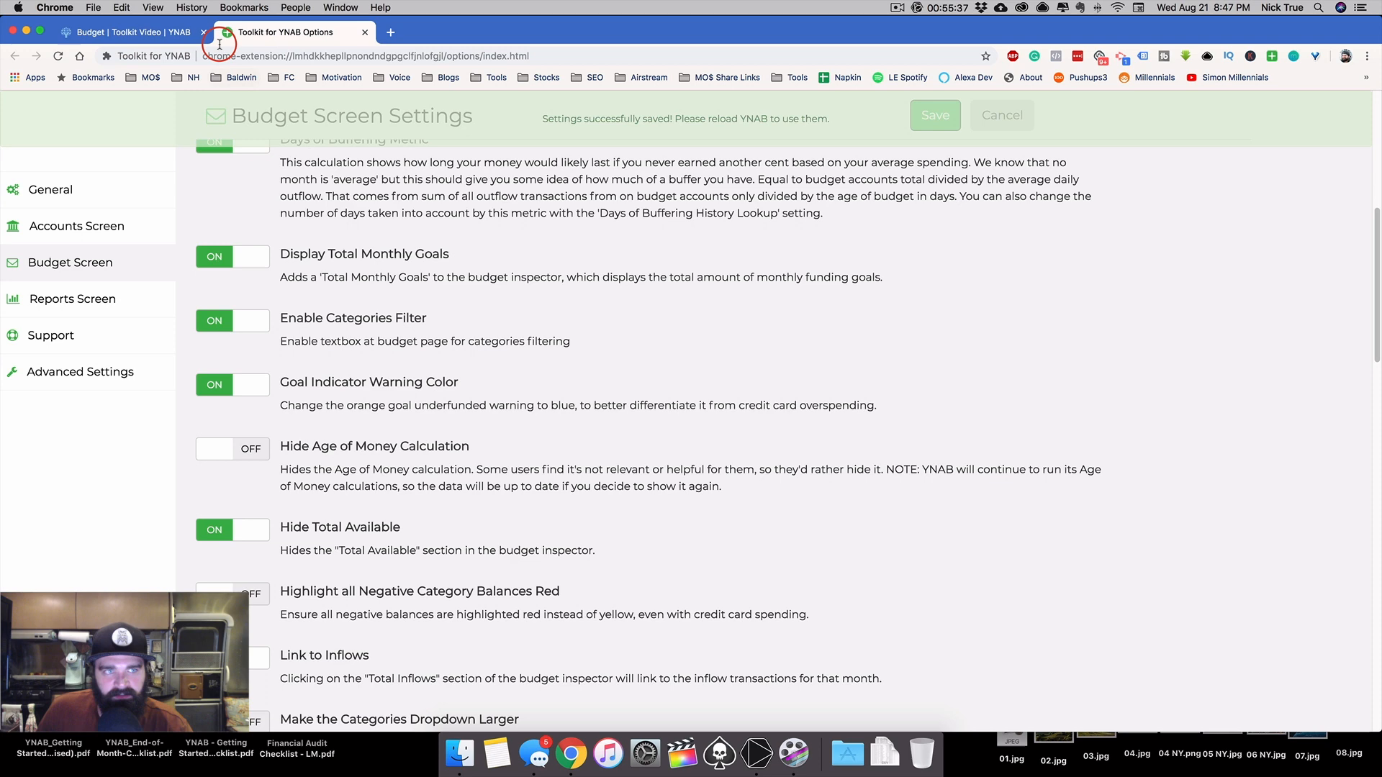
click(153, 32)
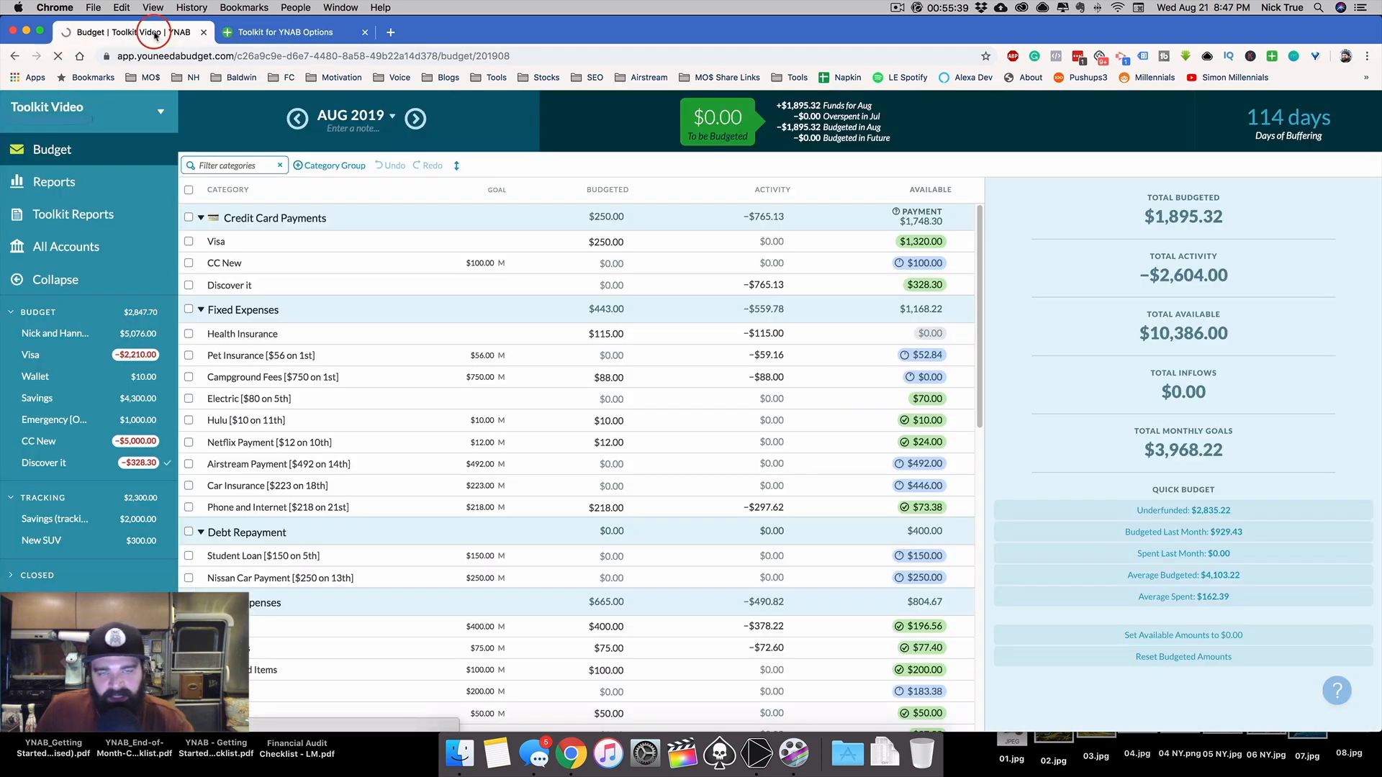
key(super+r)
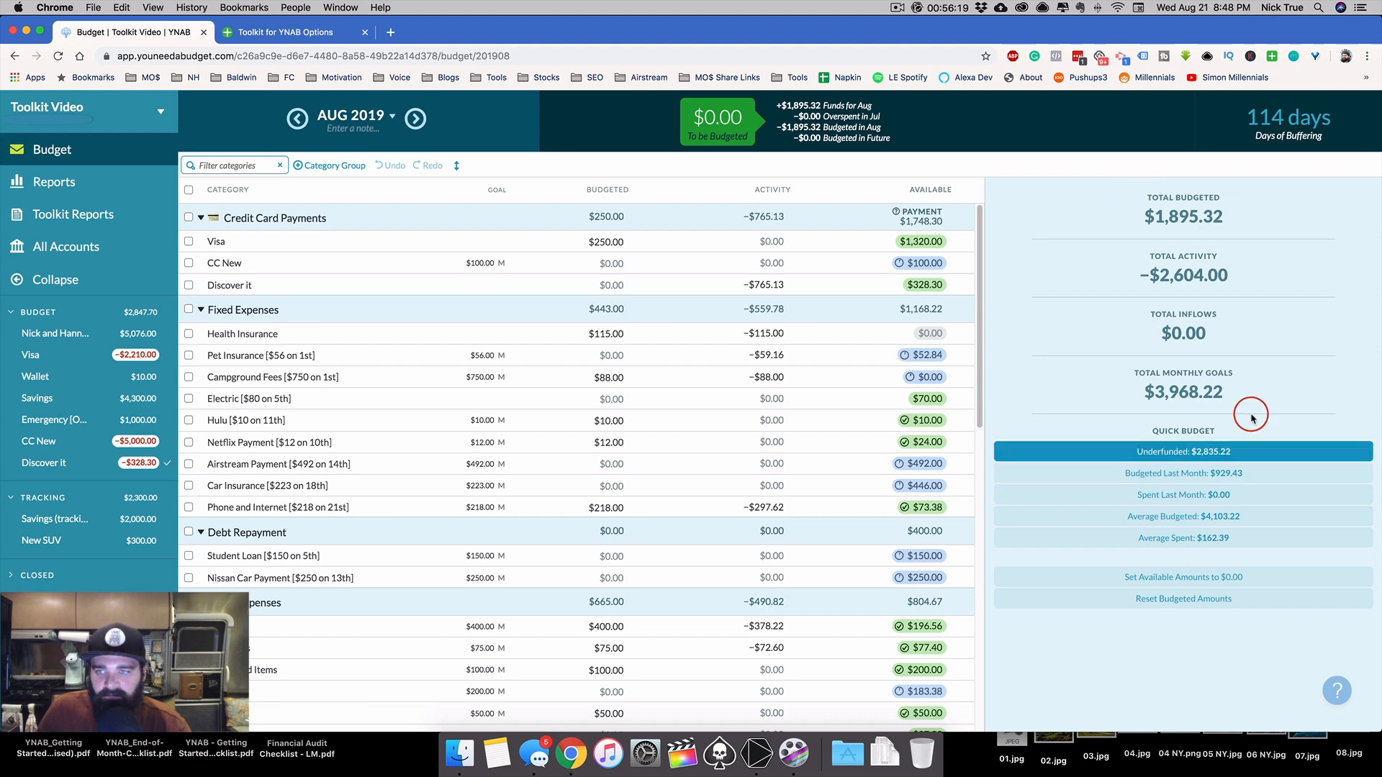
Review the Link to Inflows setting, open July 2019's inflow transactions from Total Inflows, and return to the budget
click(295, 31)
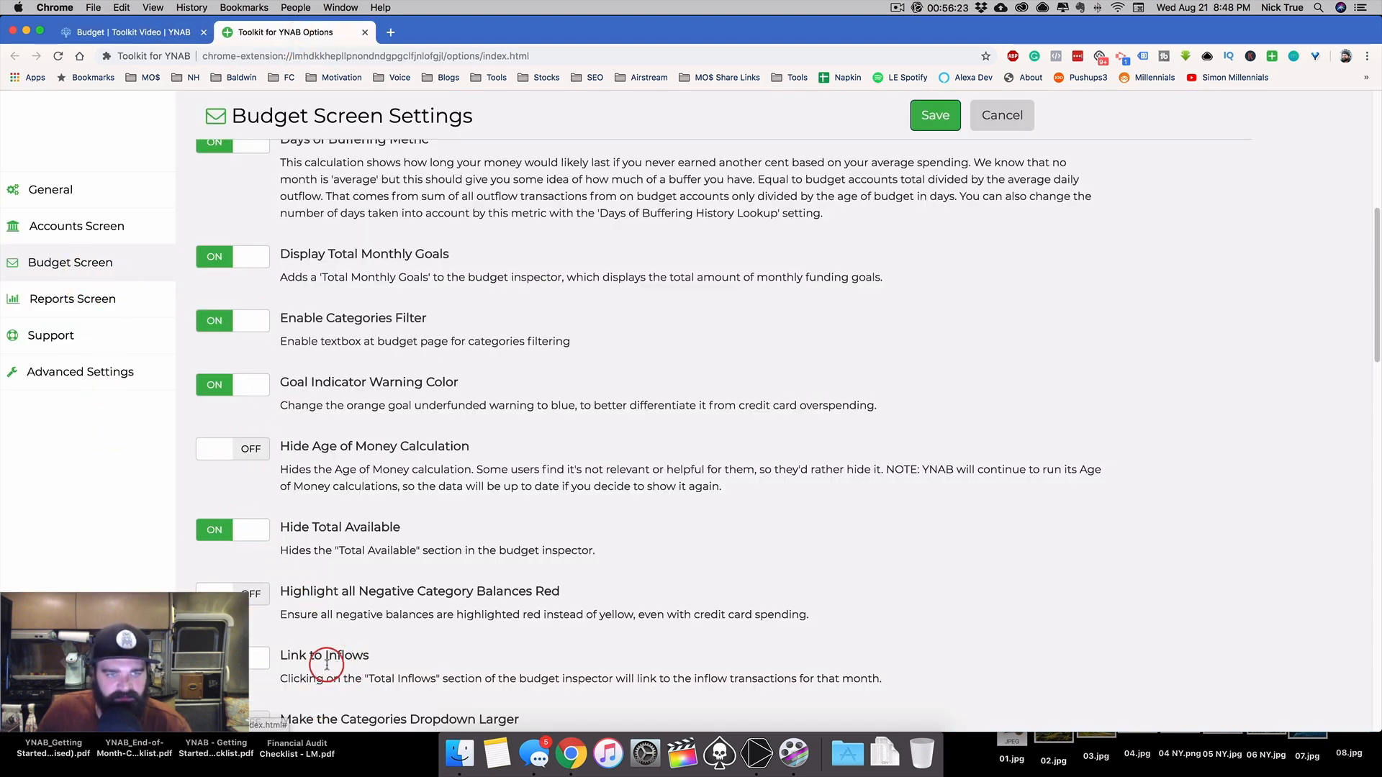
click(171, 32)
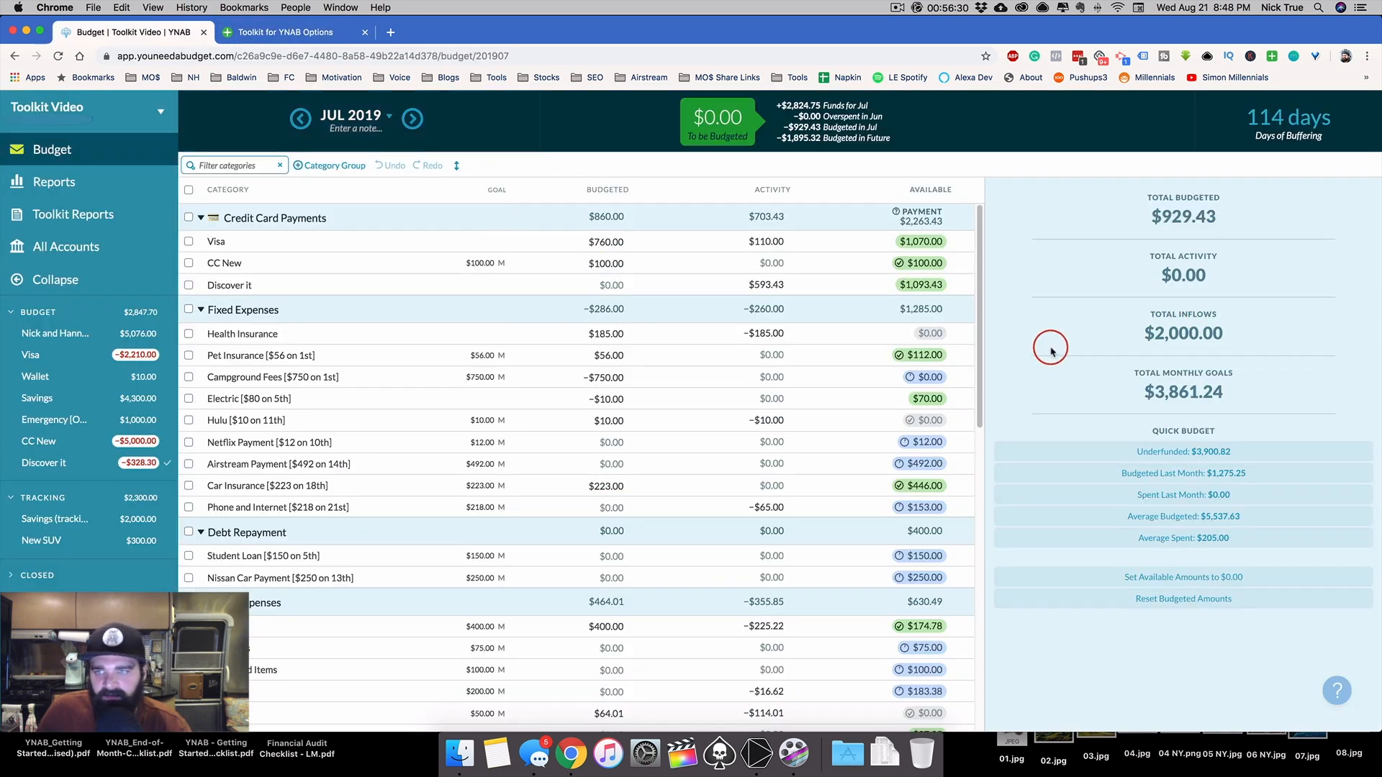
click(1197, 339)
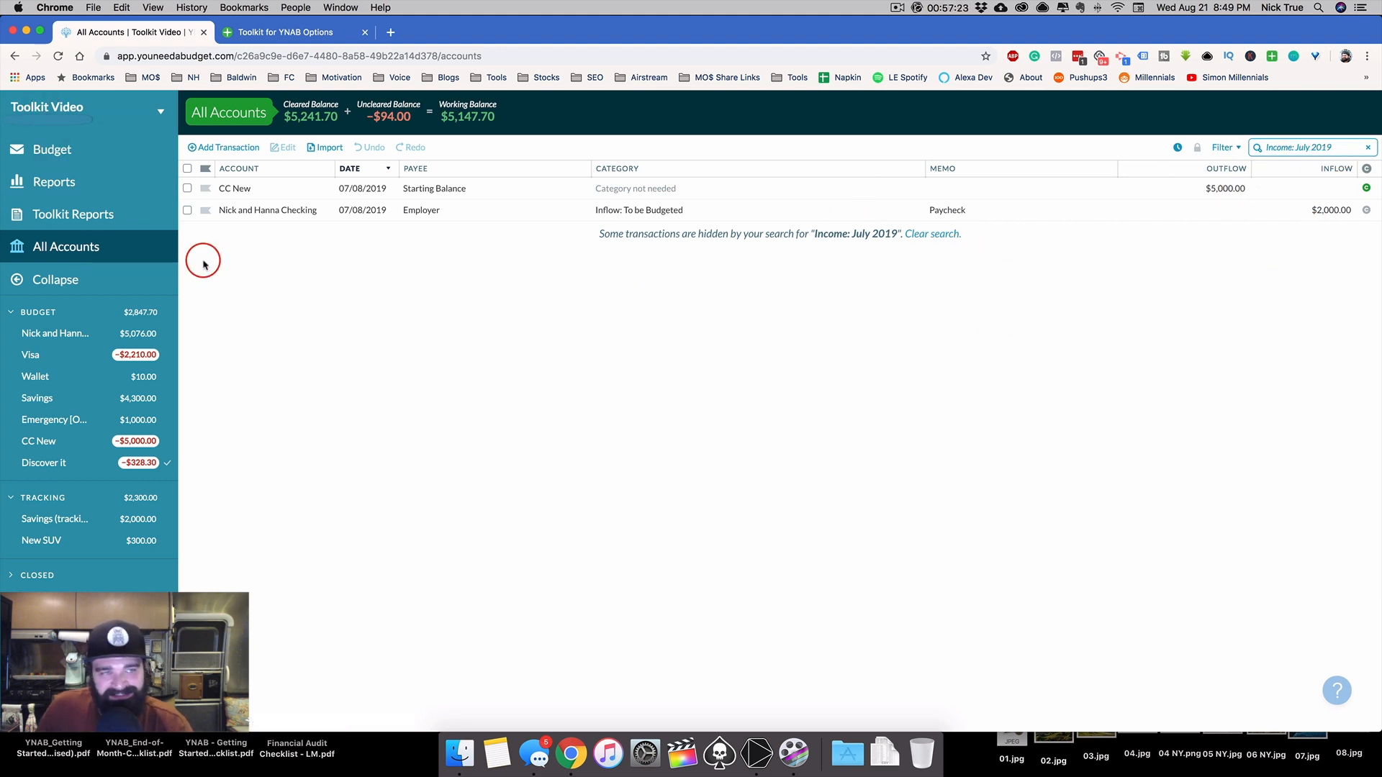
click(162, 154)
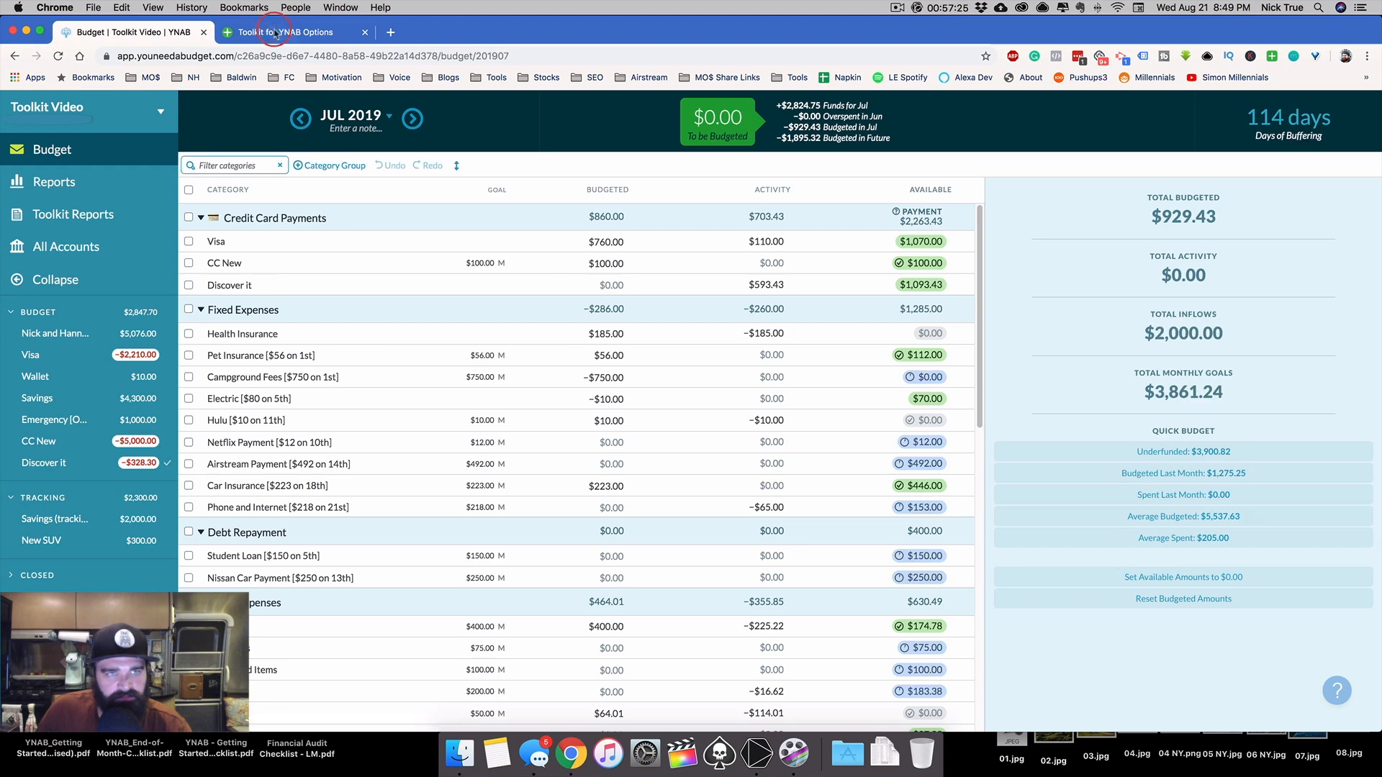
Check the Enable Categories Filter setting, filter the July 2019 categories by "groc", "fun" and "spend", and clear the filter
click(274, 32)
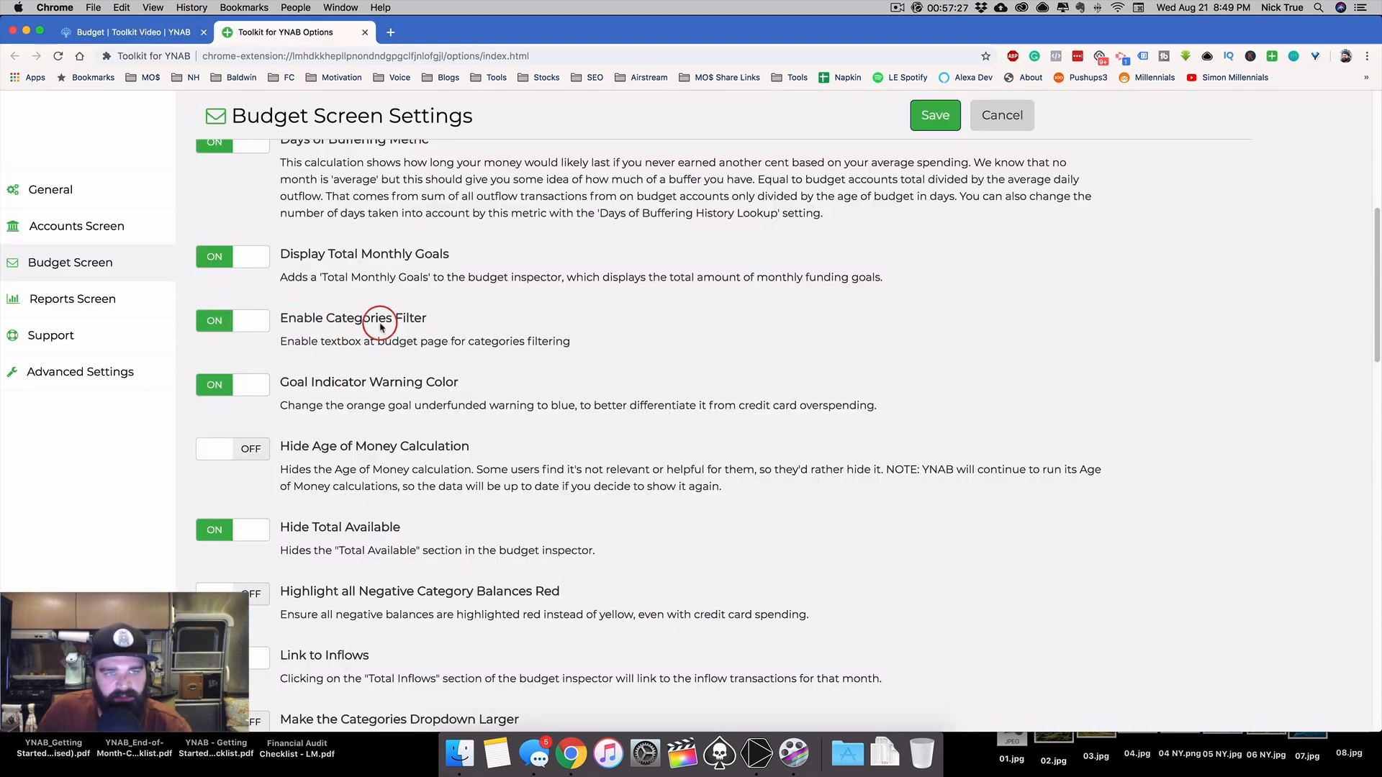
click(189, 34)
mouse_move(993, 204)
mouse_down()
mouse_move(1008, 652)
mouse_move(1003, 185)
mouse_up()
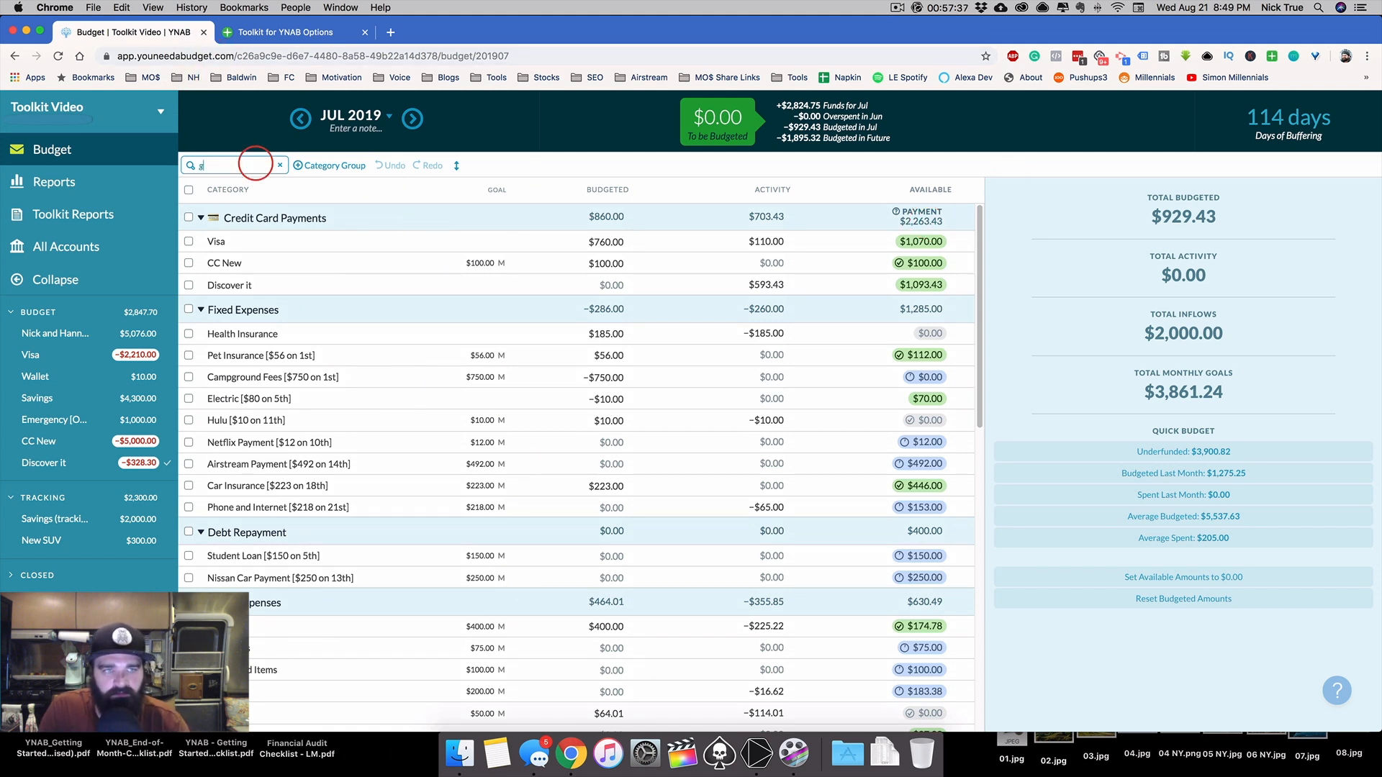
text(roc)
key(BackSpace)
key(BackSpace)
key(BackSpace)
key(BackSpace)
text(fun)
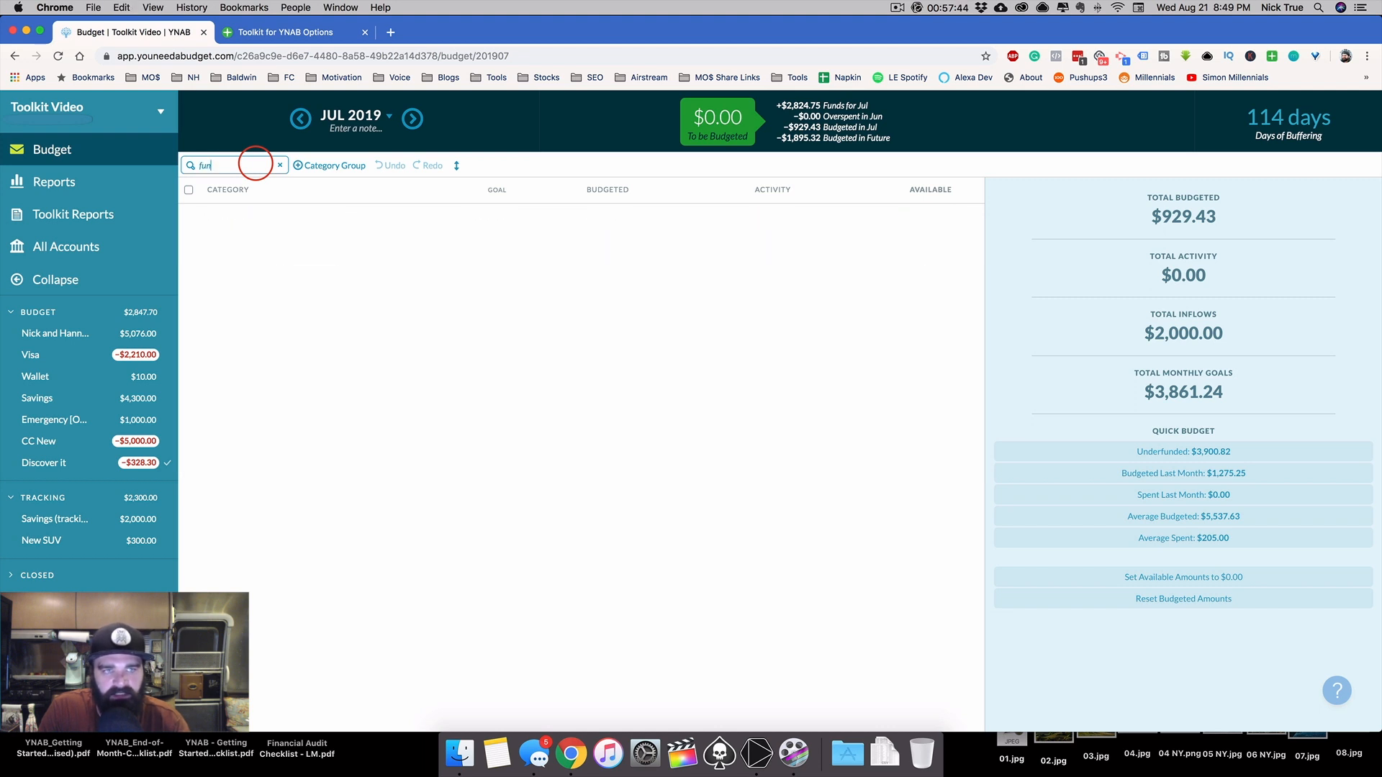
text(spend)
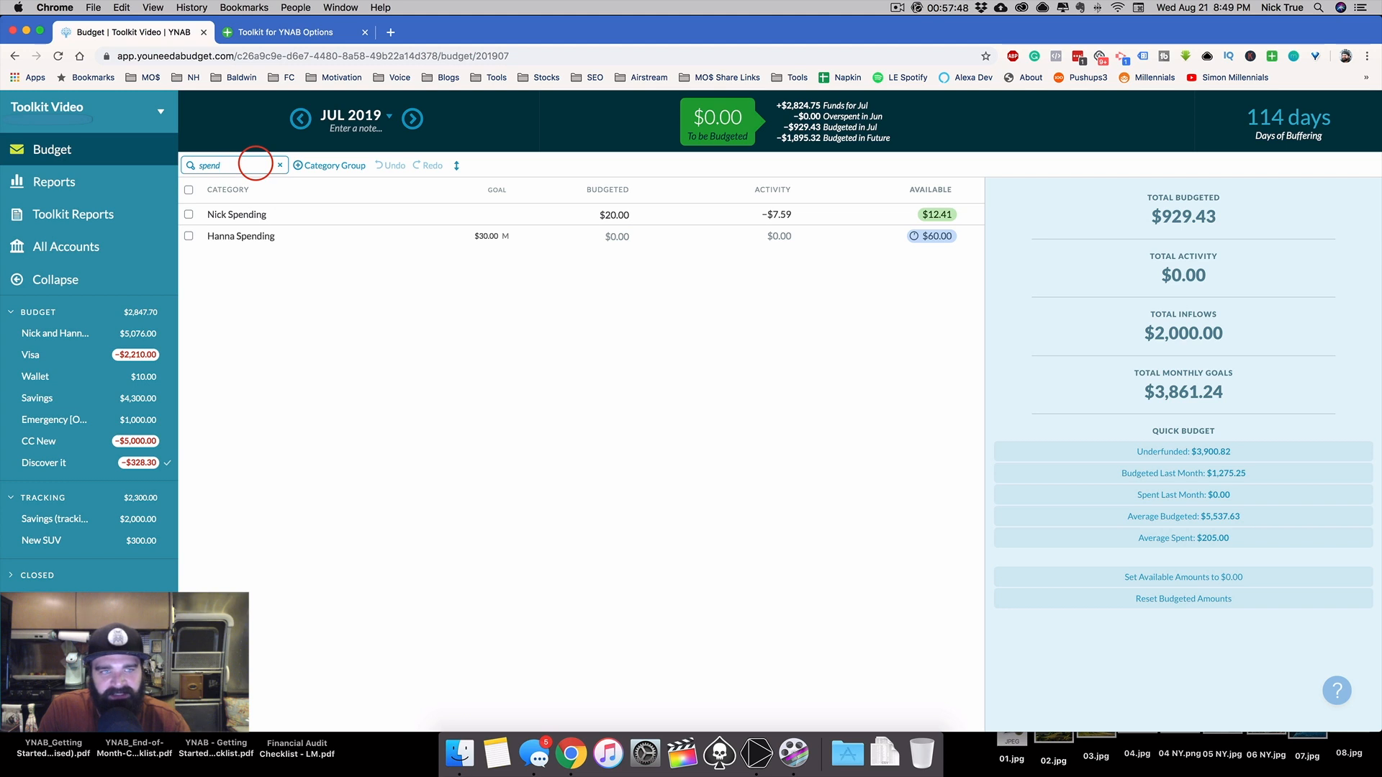
key(BackSpace)
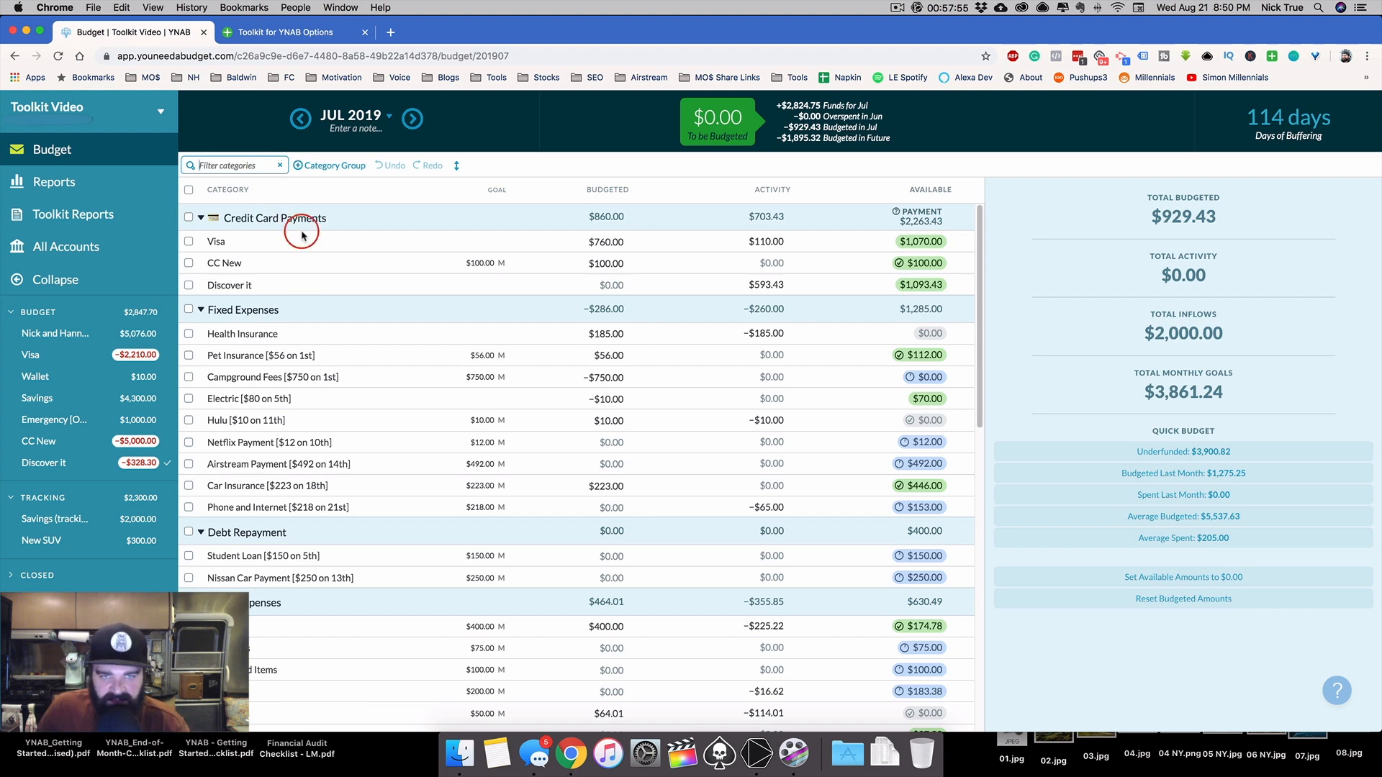
Turn on Make the Categories Dropdown Larger in the Budget Screen settings, save, and return to the July 2019 budget
click(277, 32)
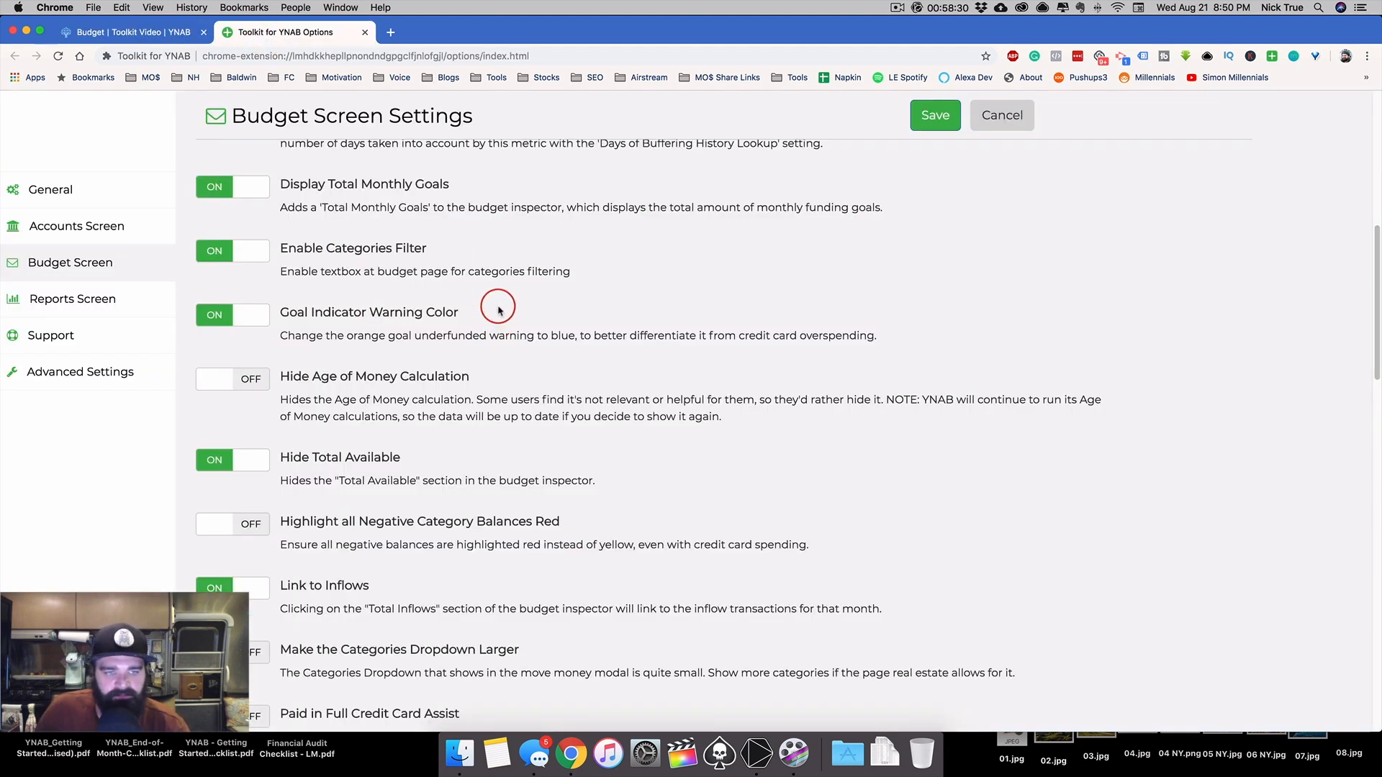
scroll(500, 303, down, 5)
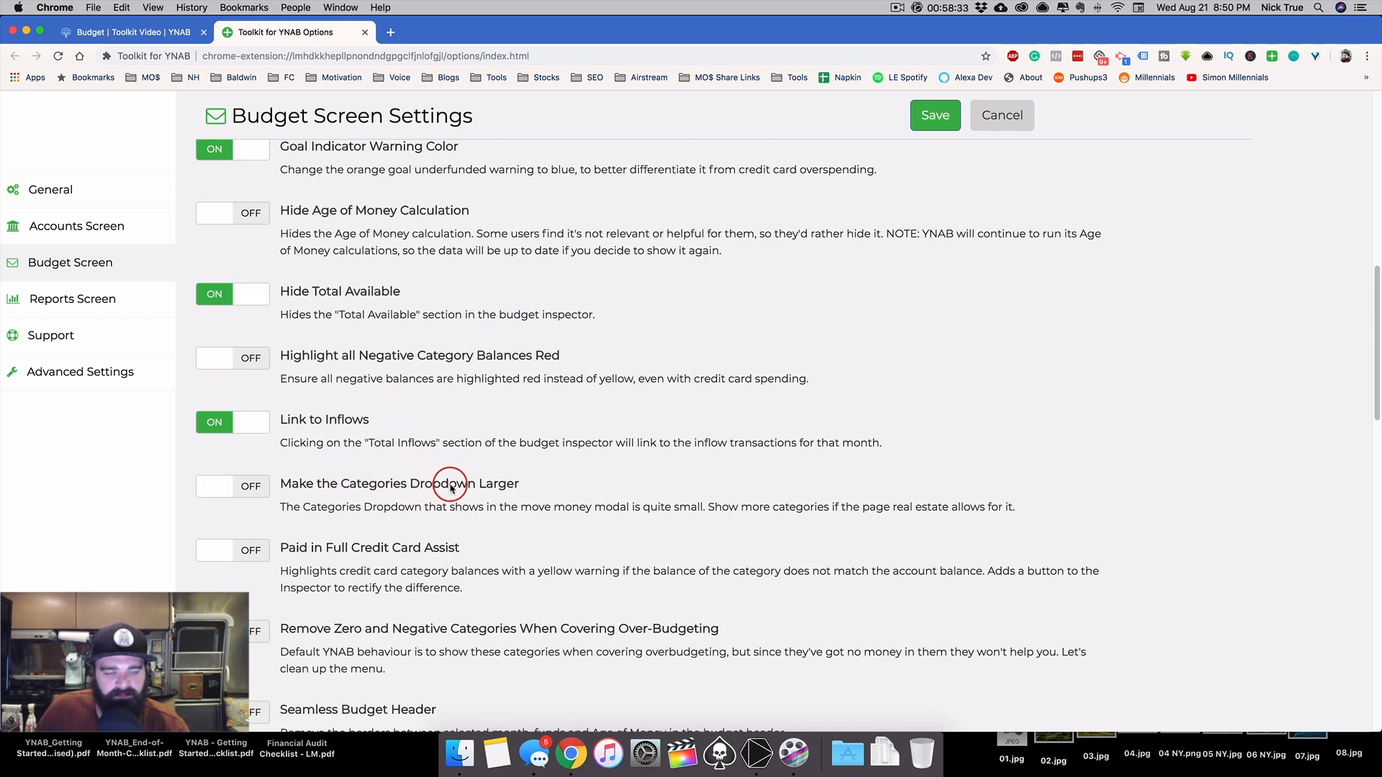
click(252, 486)
click(922, 125)
click(189, 33)
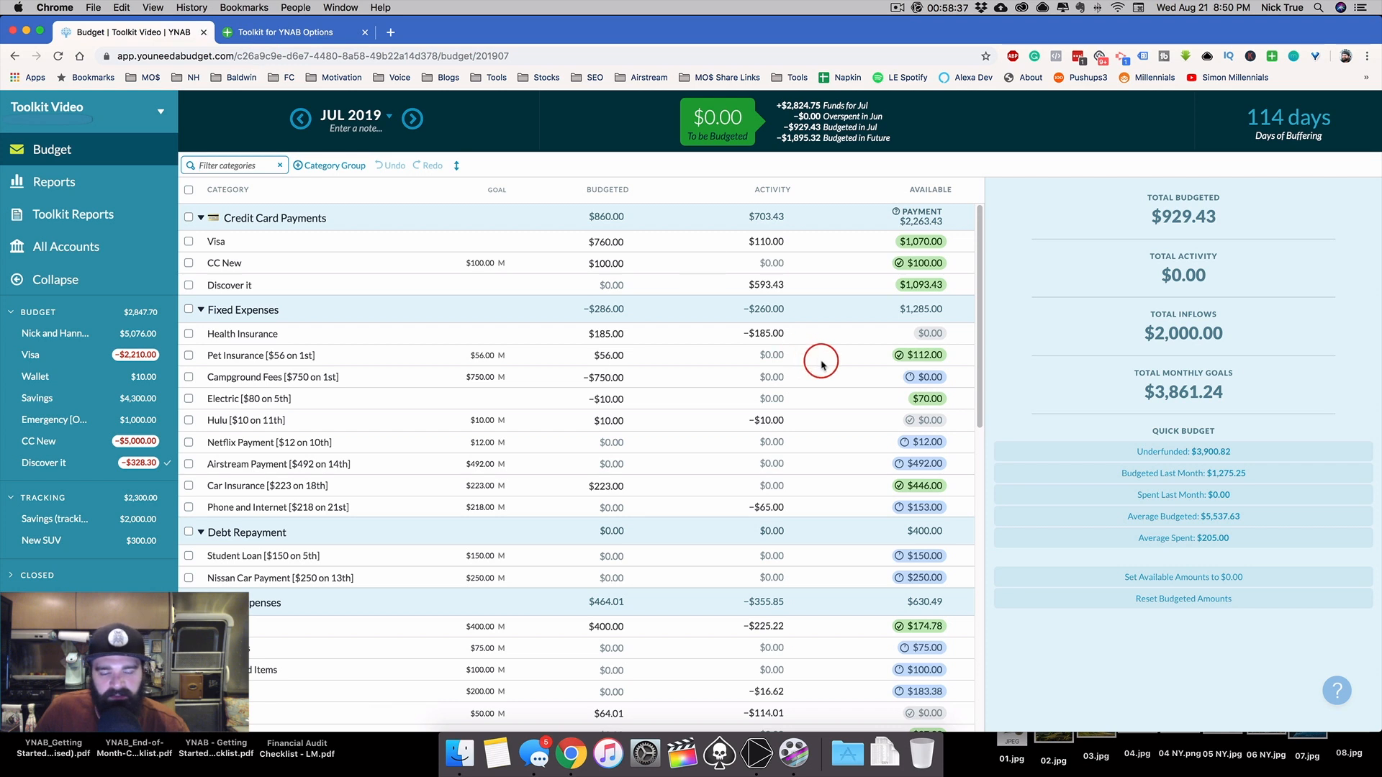
Open the move-money popup for Pet Insurance, browse the enlarged destination category list, and cancel without moving money
click(924, 360)
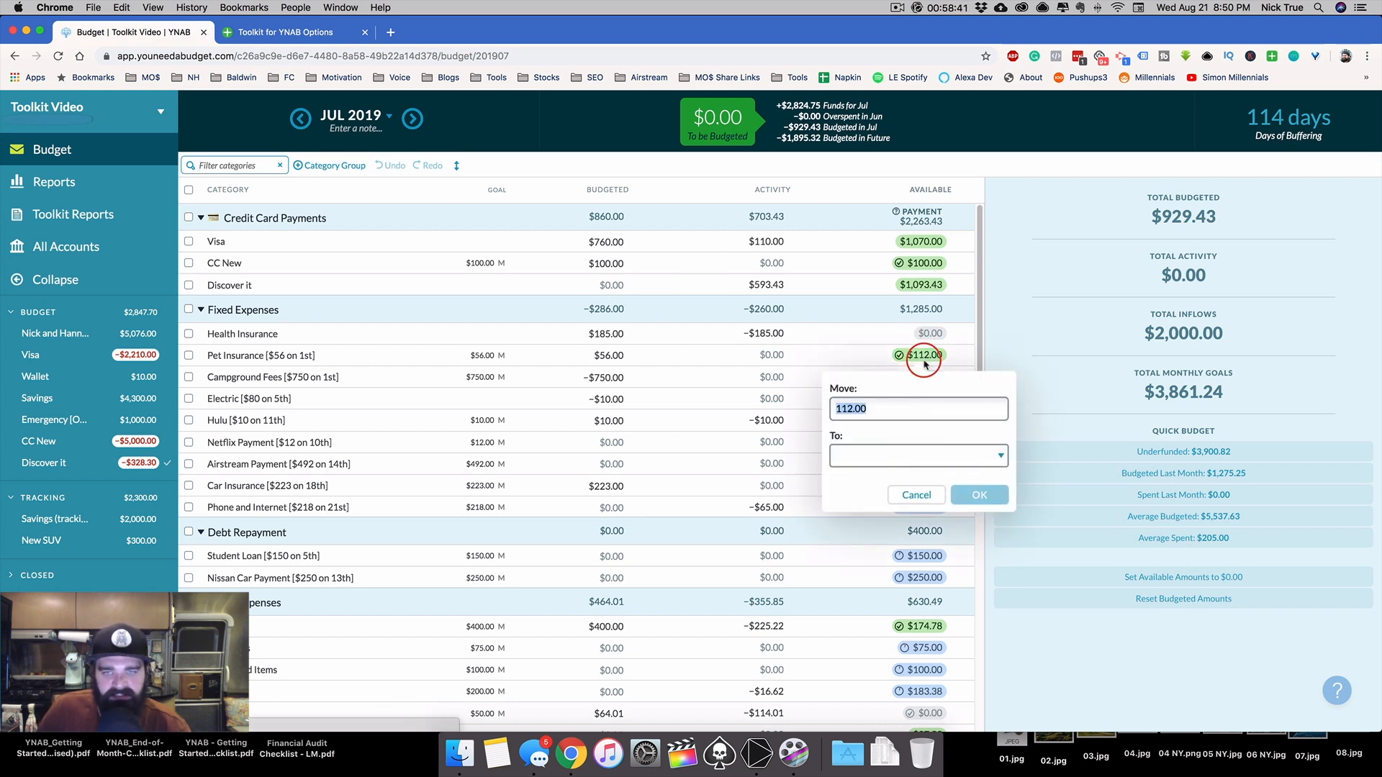
click(886, 456)
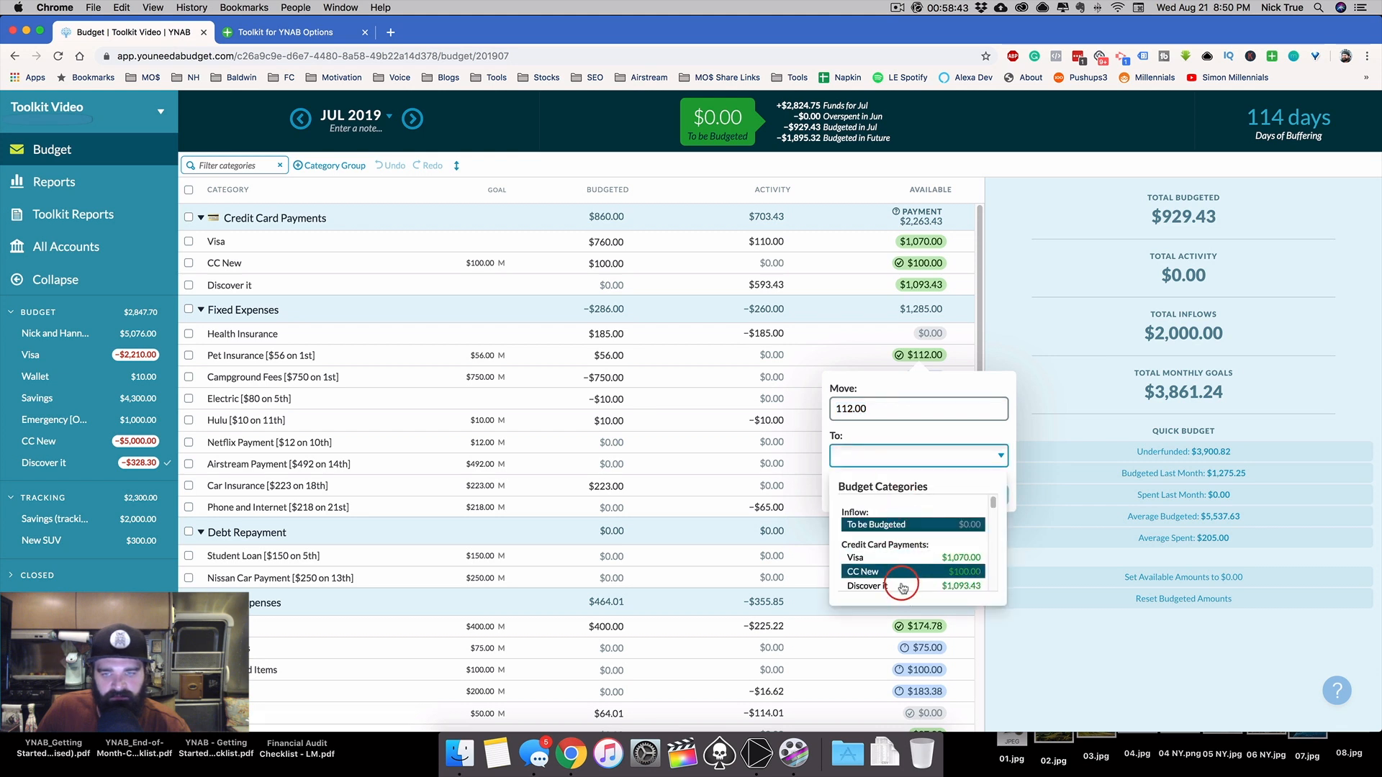
scroll(914, 560, down, 3)
click(932, 437)
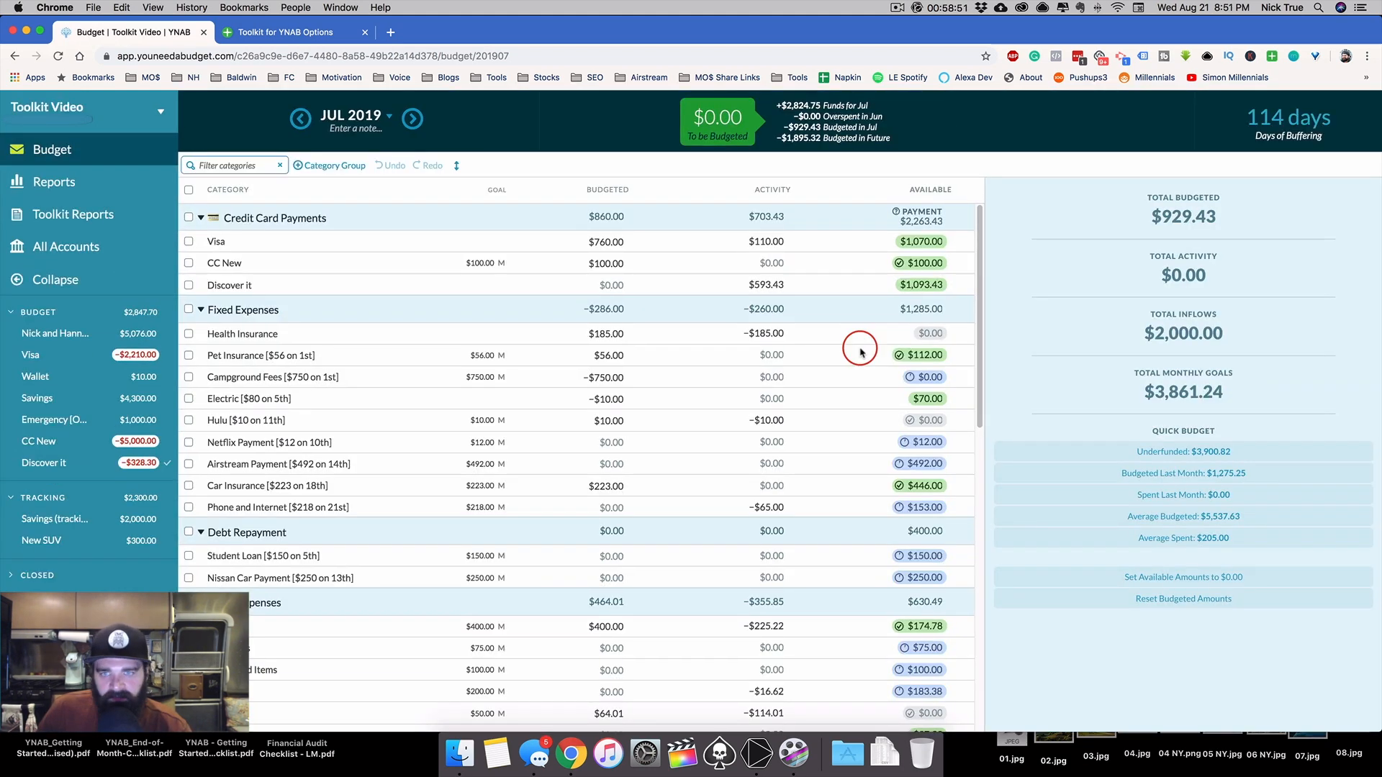
click(925, 355)
click(941, 457)
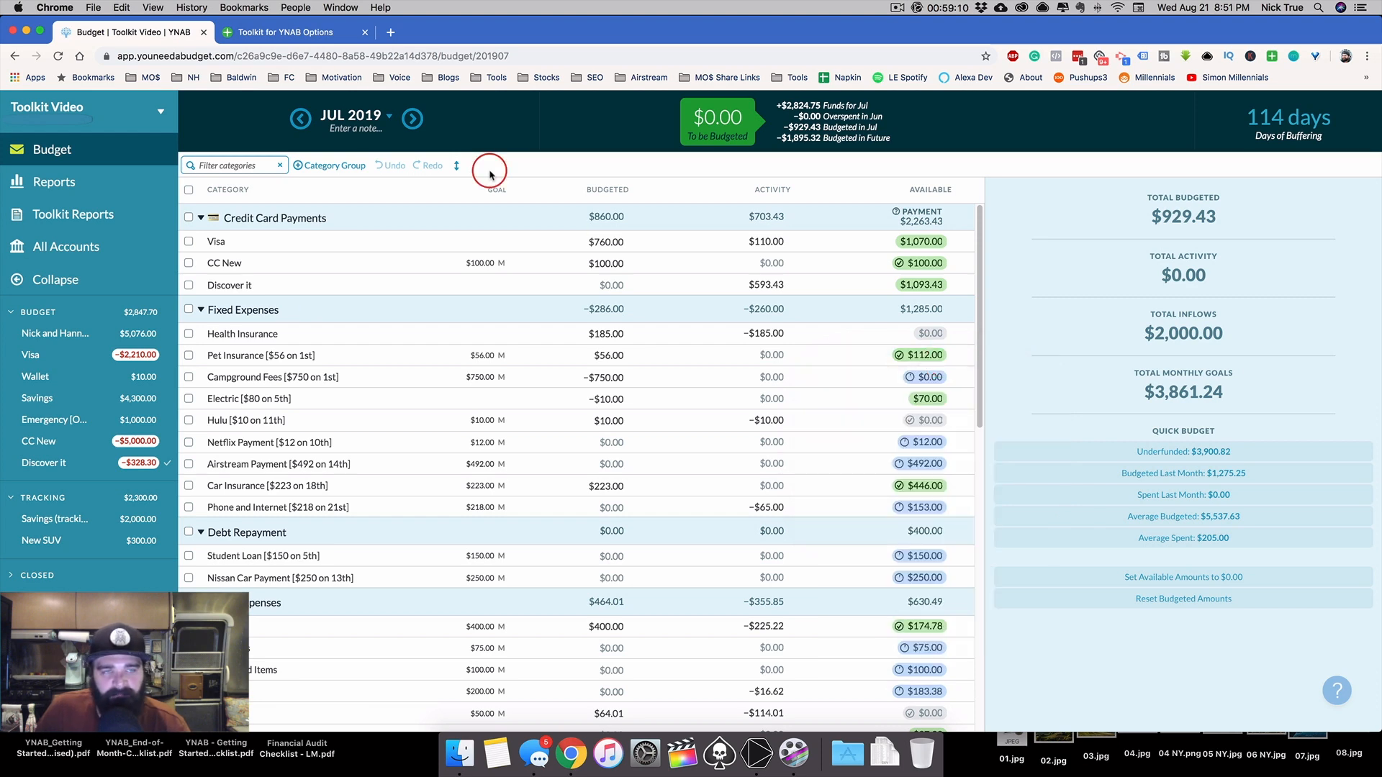
Find the Paid in Full Credit Card Assist setting with the search term "paid", turn it on, save, and return to the budget
click(323, 32)
key(super+f)
text(paid)
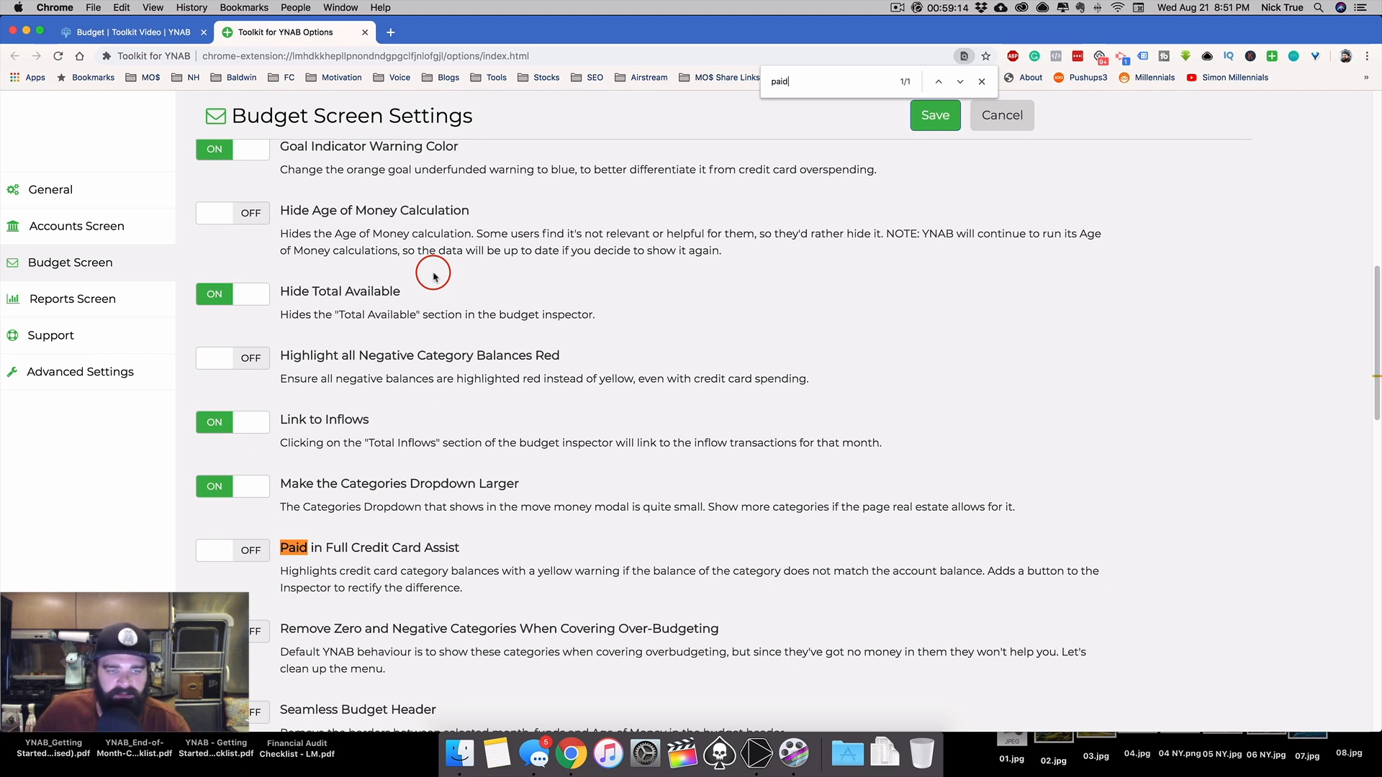
key(Escape)
click(331, 558)
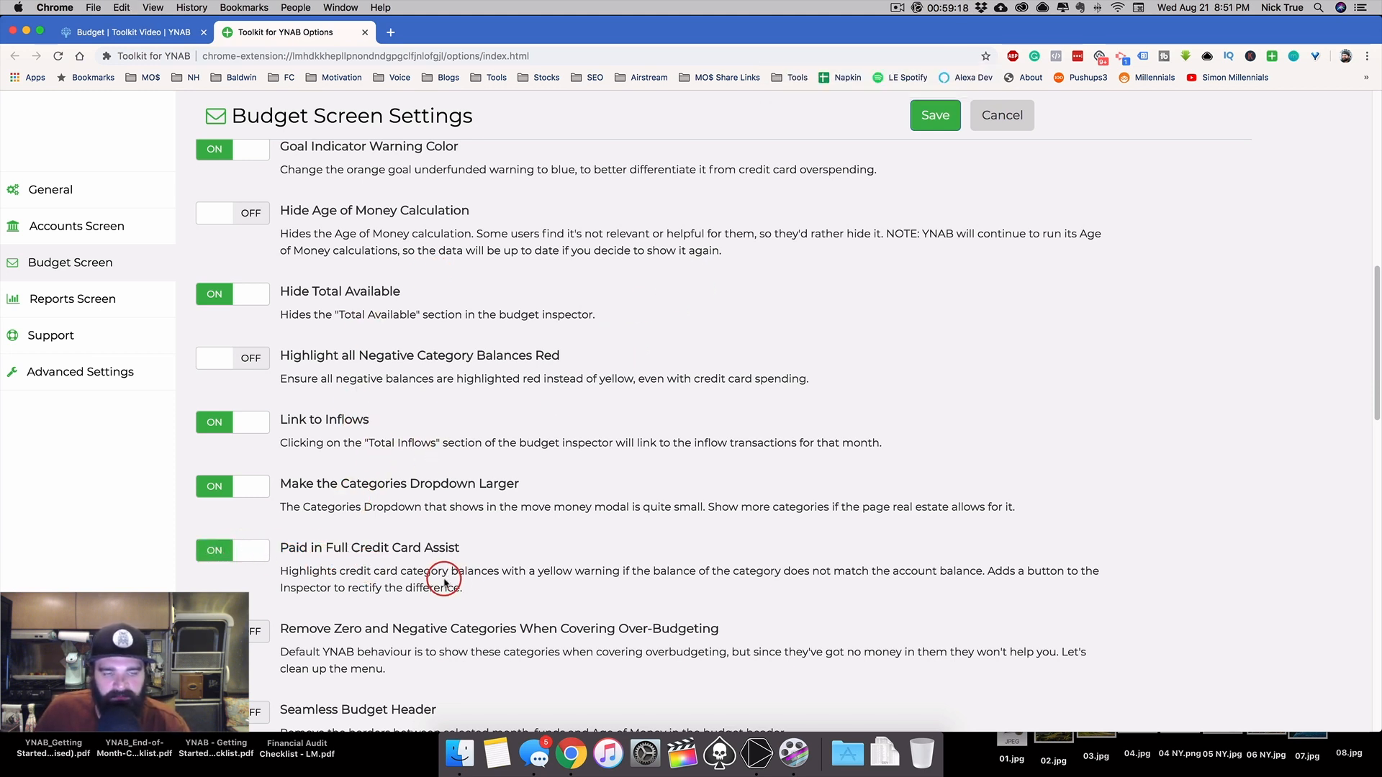
click(933, 117)
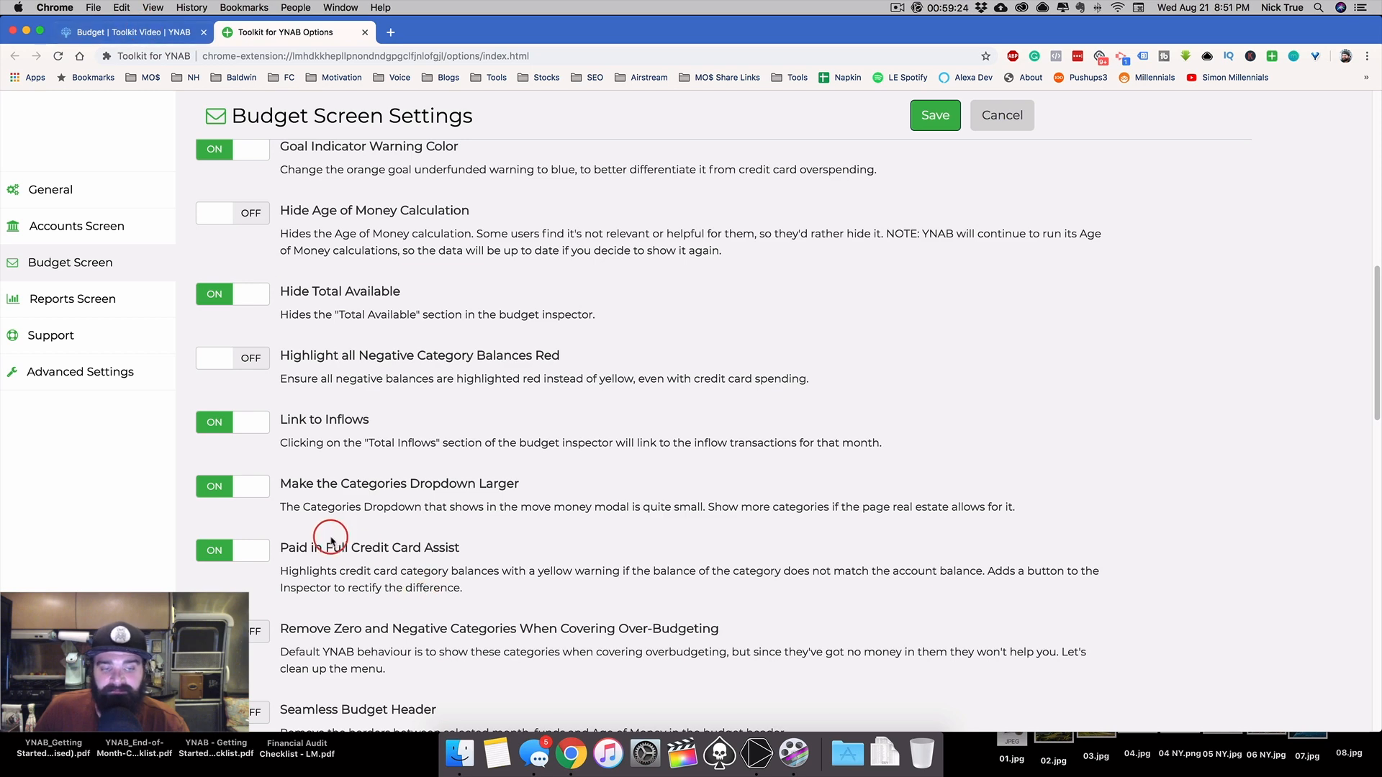
click(134, 32)
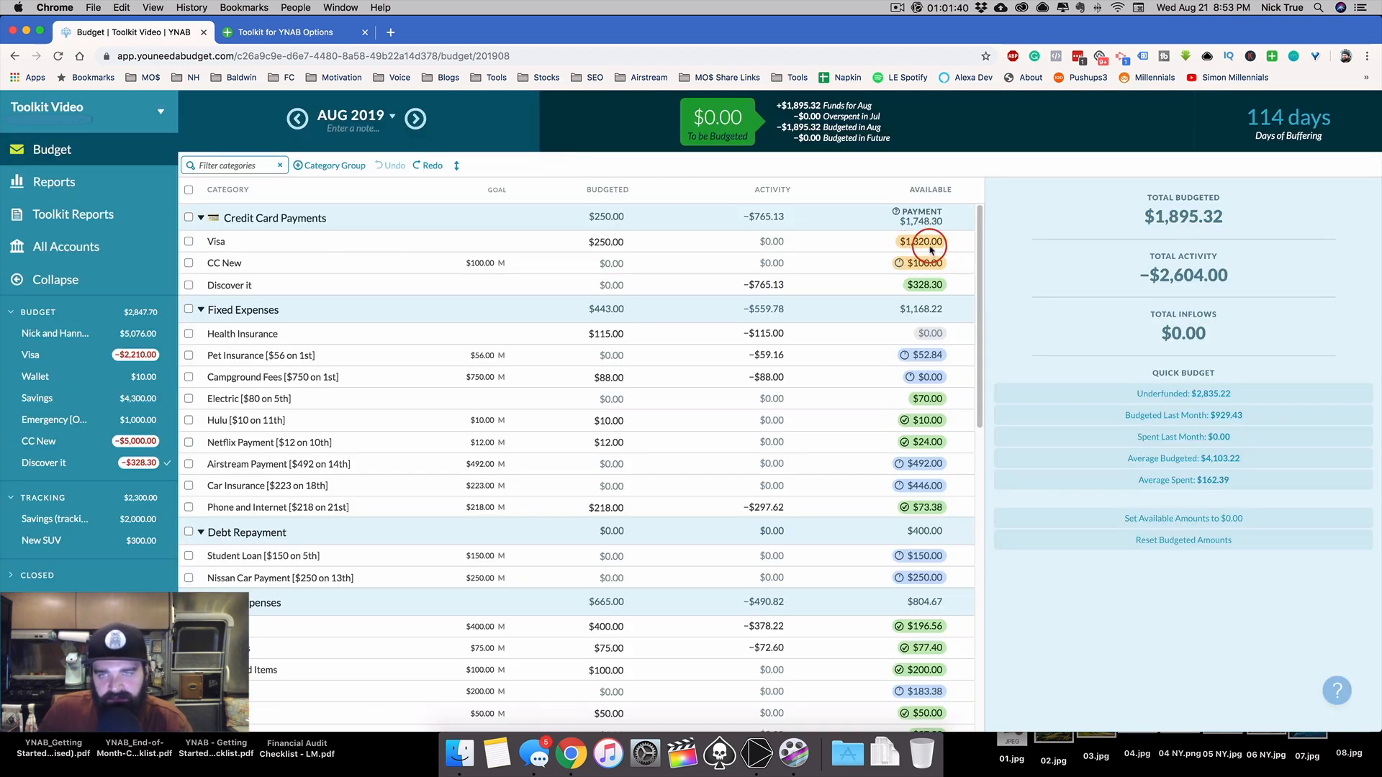
Try Rectify Difference on the Visa category in August 2019, setting its budgeted amount to $1,140.00
click(809, 242)
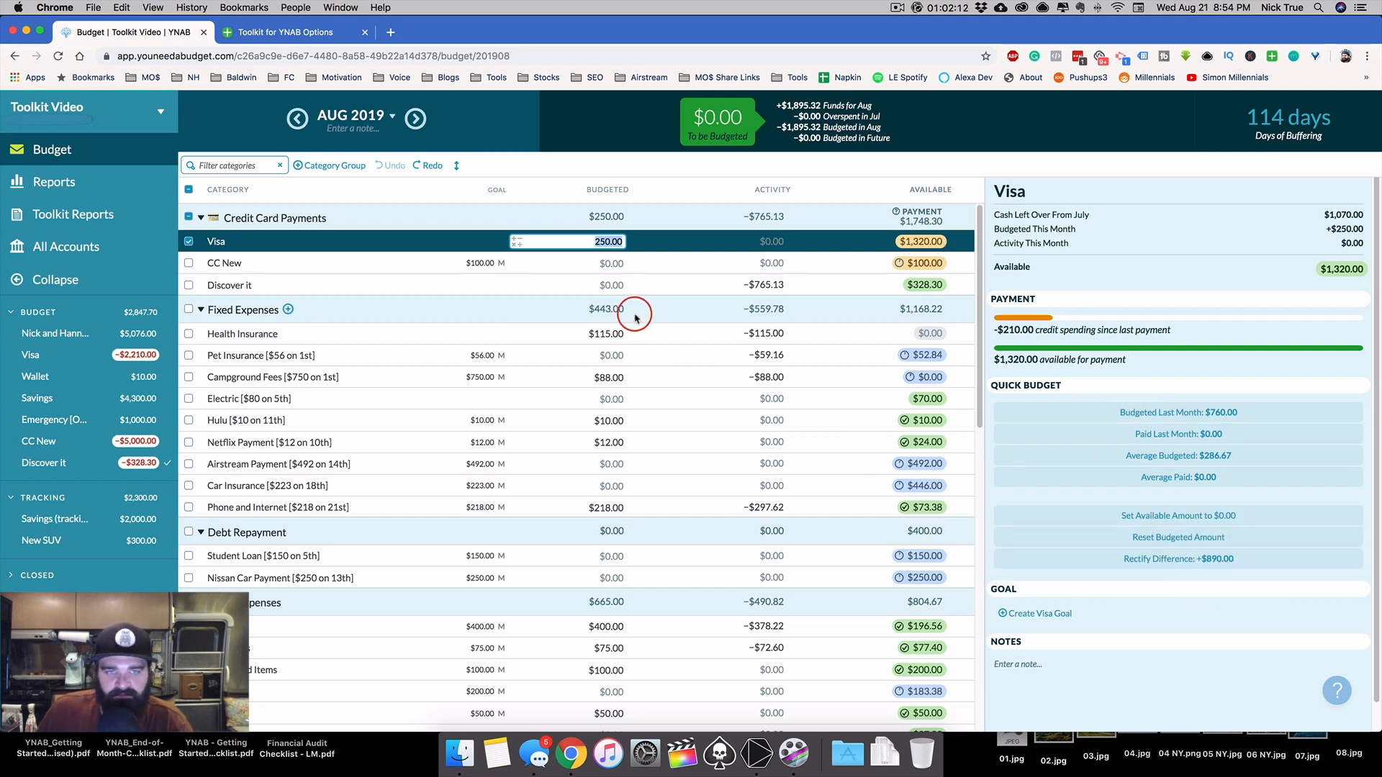
click(1203, 564)
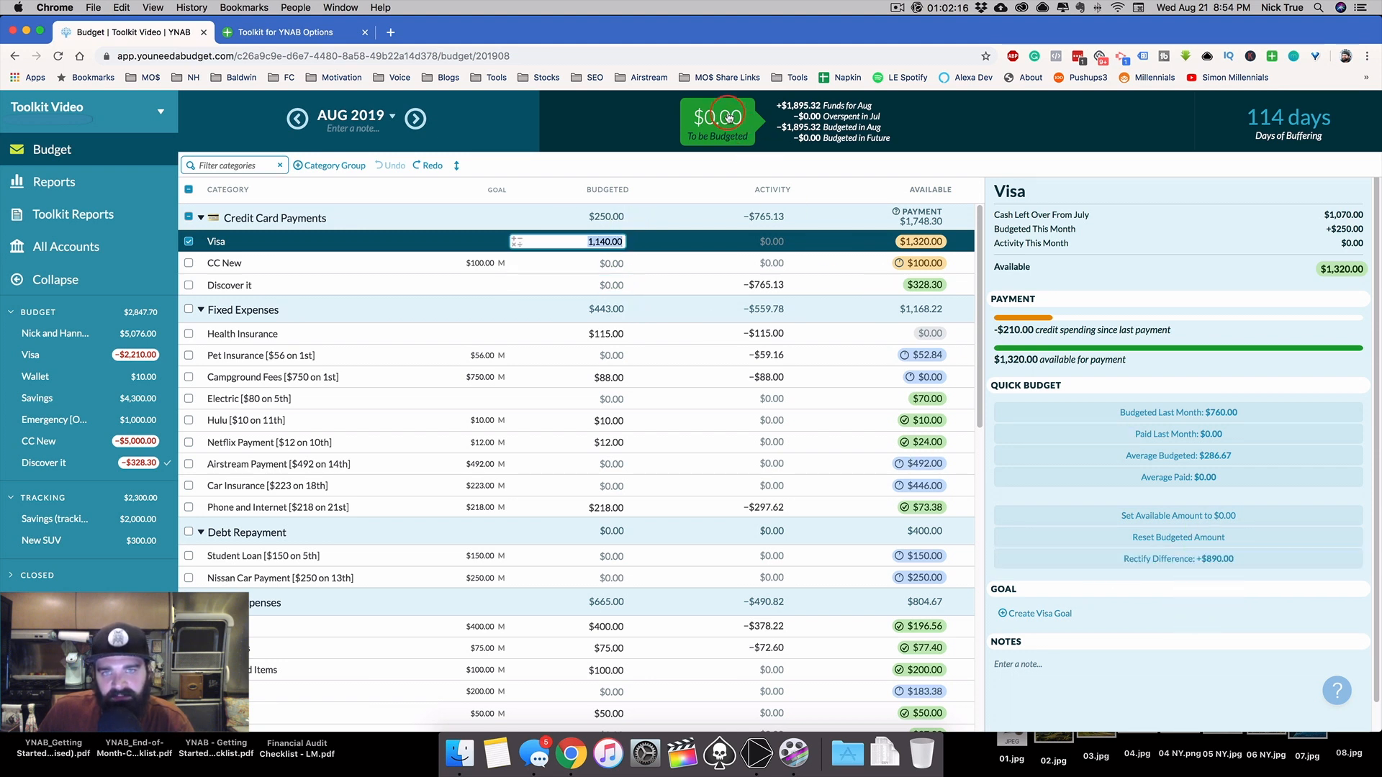
key(Return)
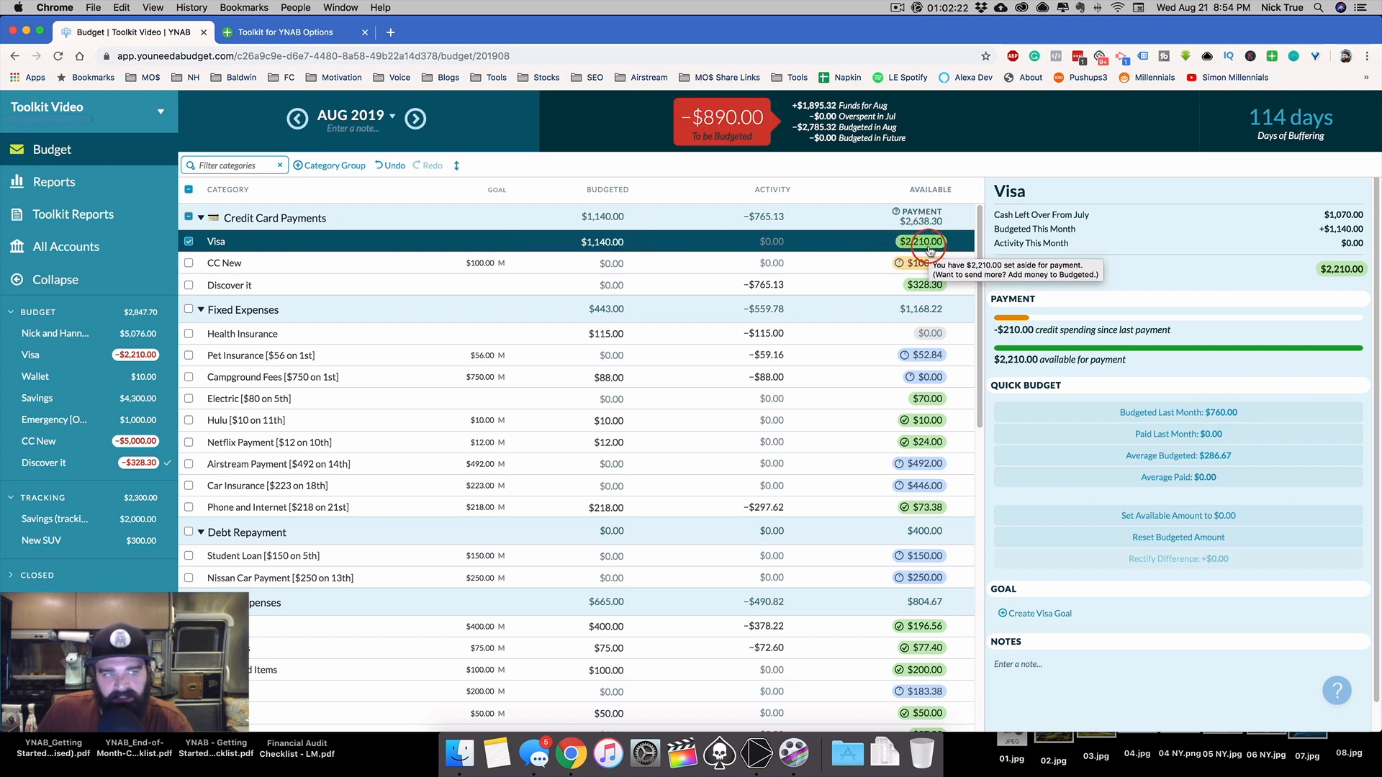
click(671, 264)
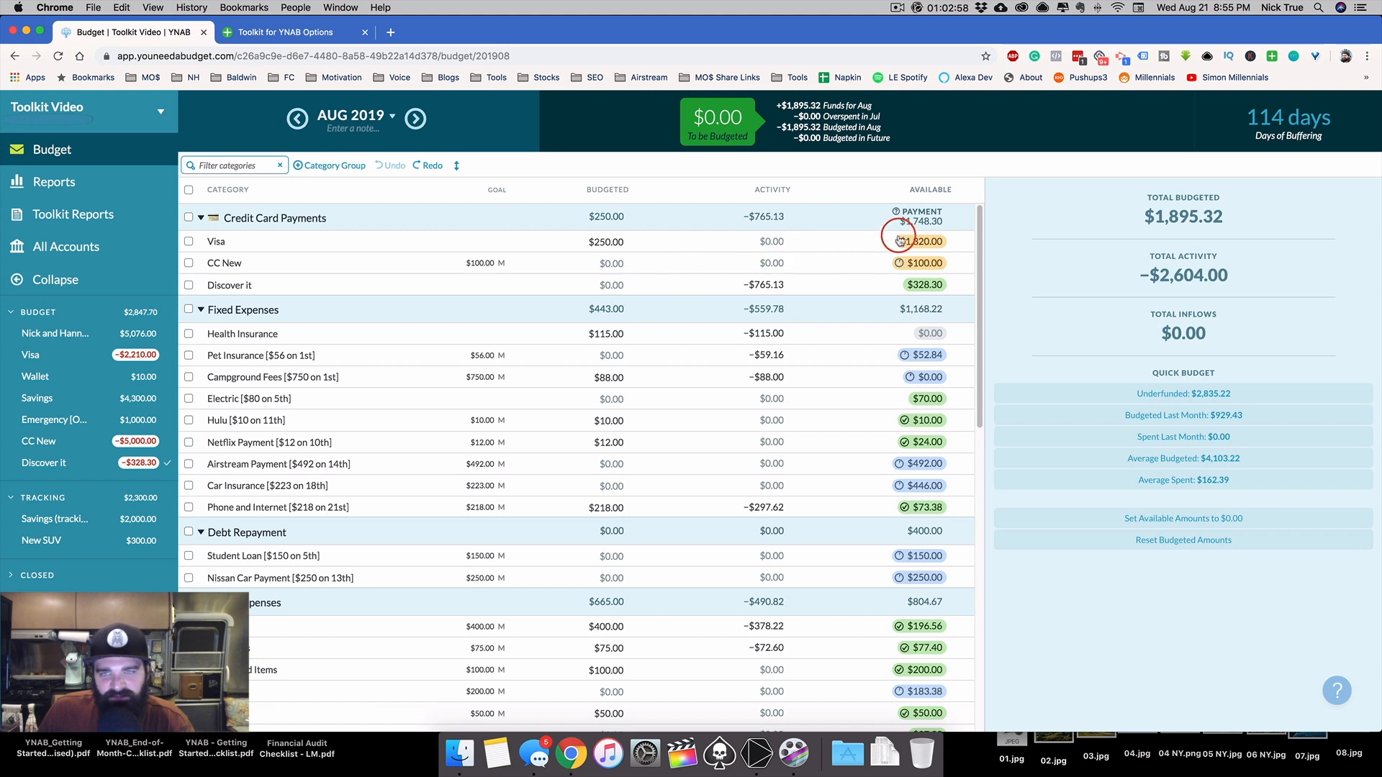
Examine Visa's budgeted and available amounts and look through the other August 2019 categories' available balances
click(568, 243)
click(659, 247)
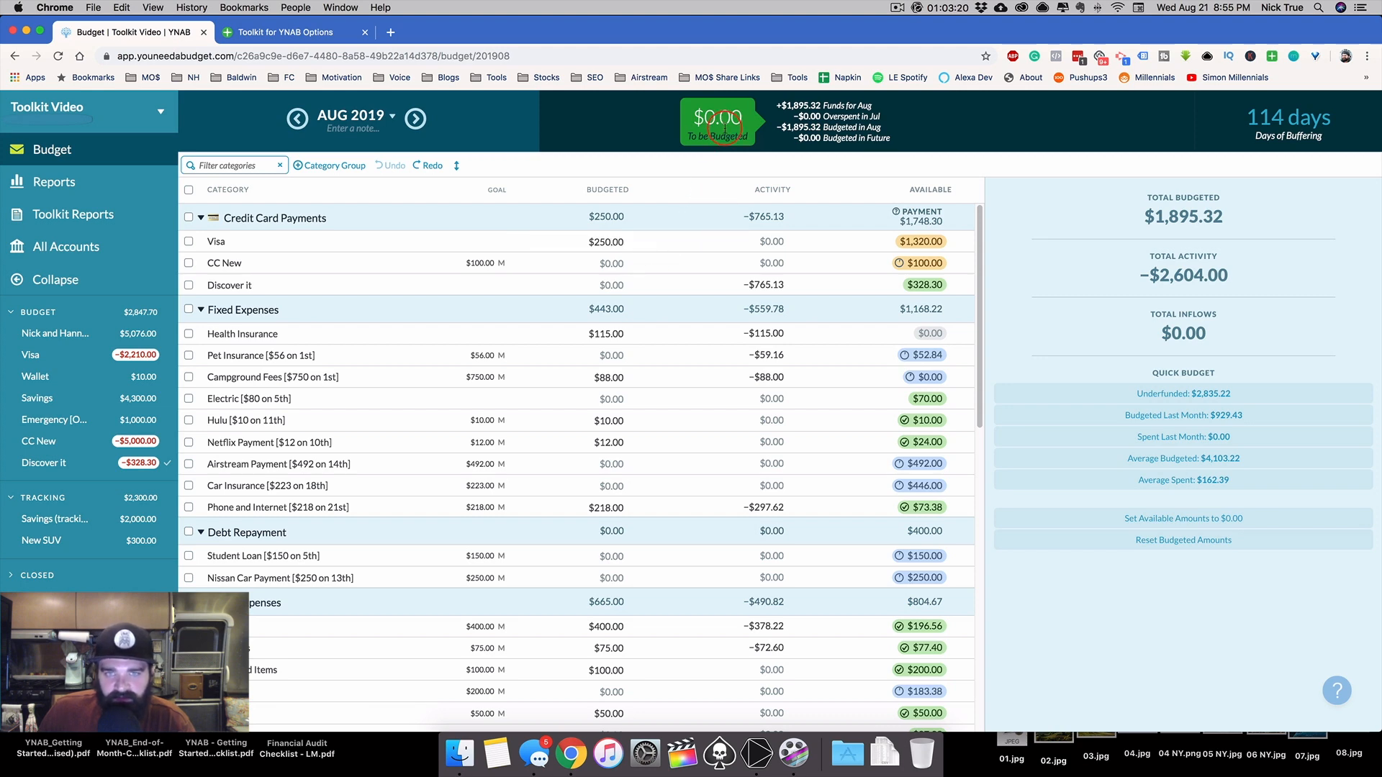
scroll(981, 345, down, 4)
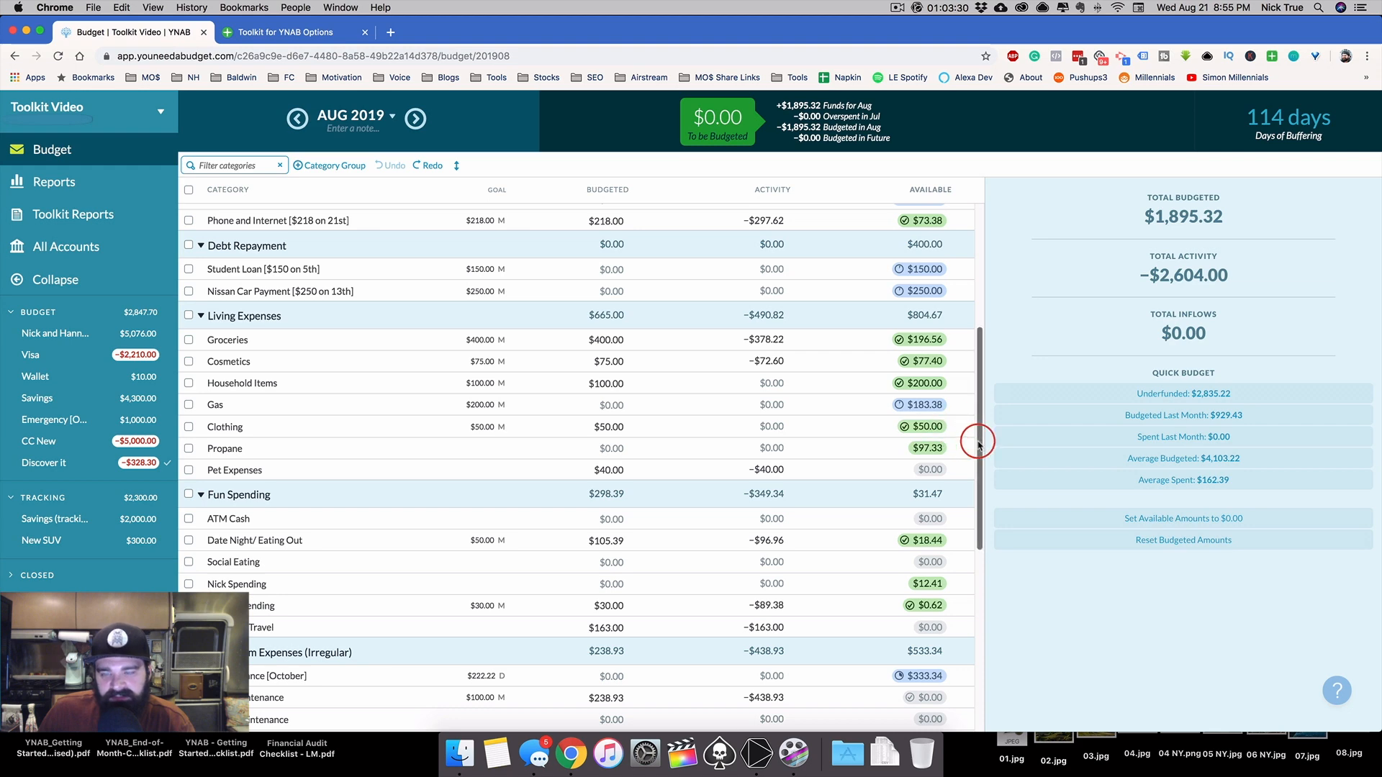
drag(977, 435, 959, 297)
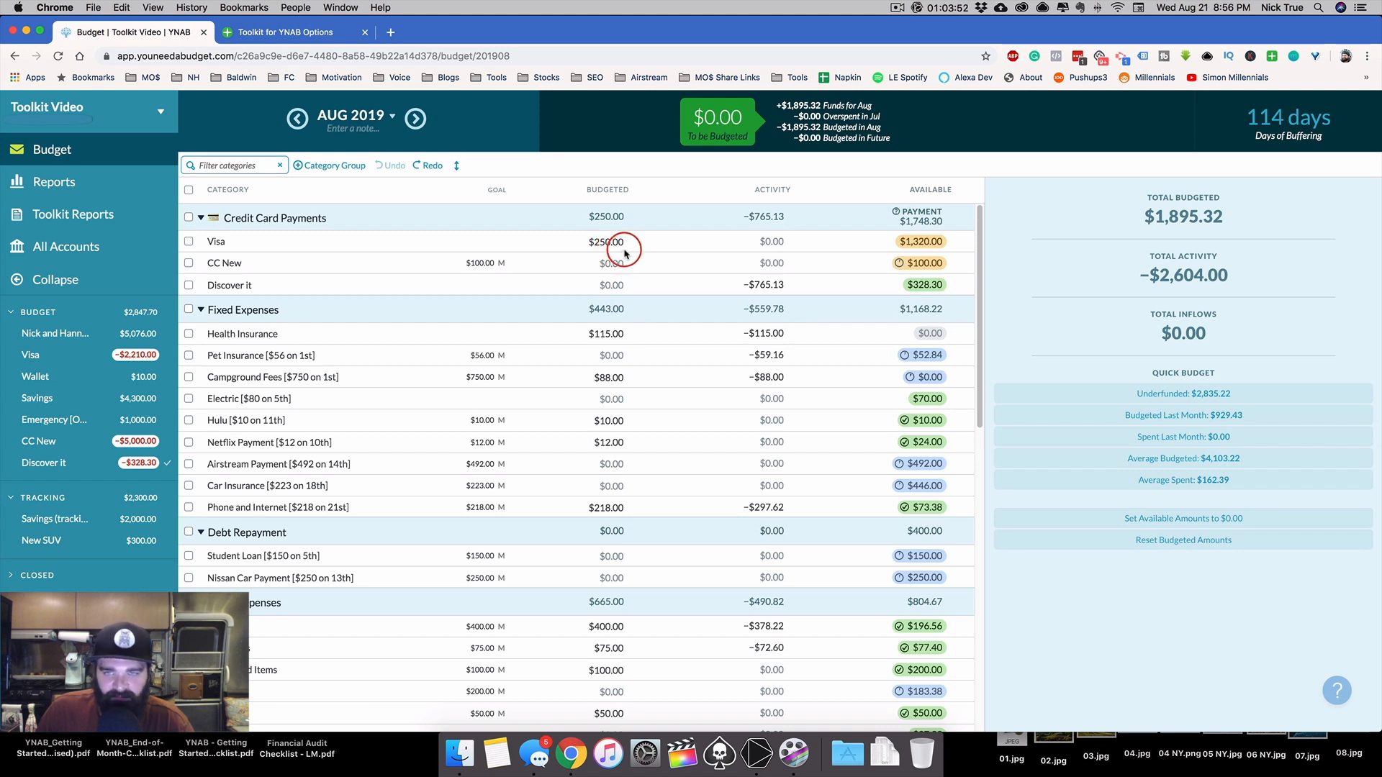
click(624, 257)
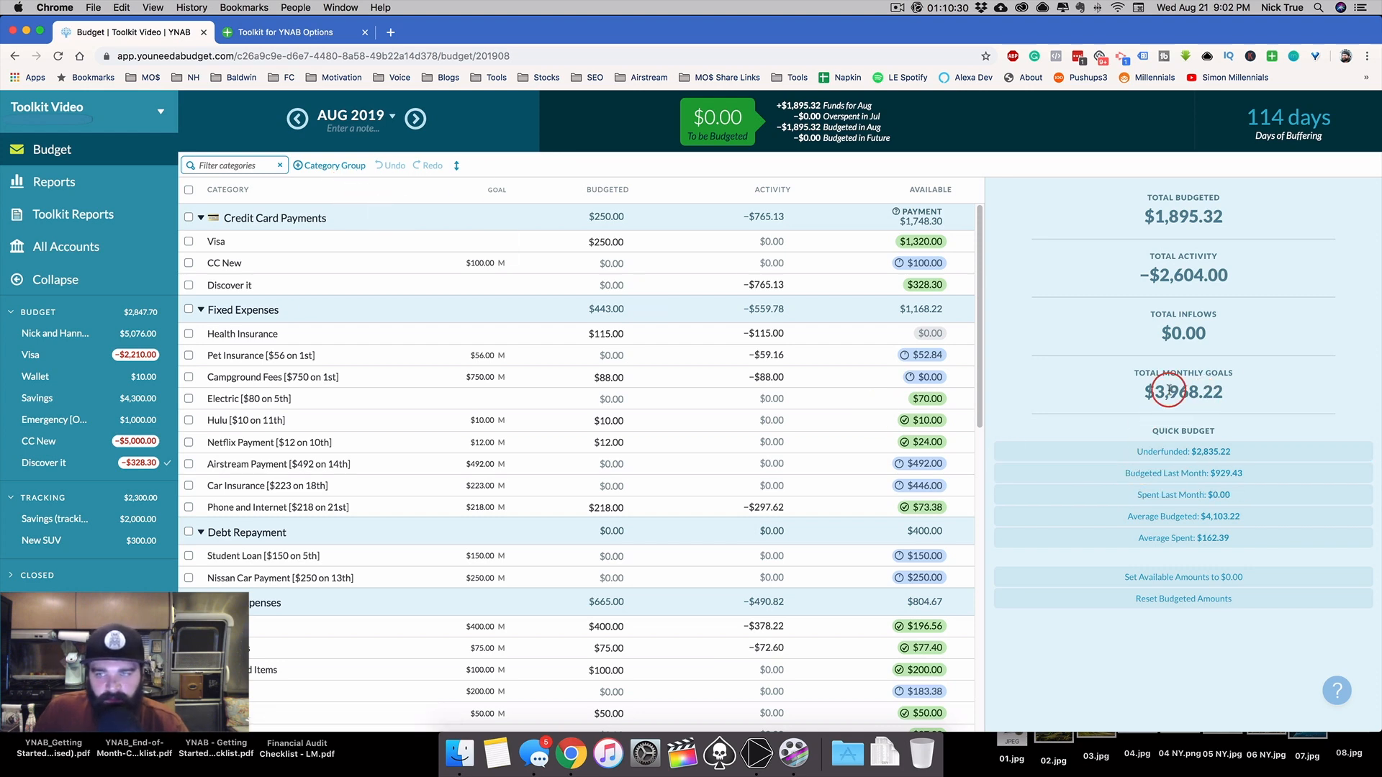
Review the Display Total Monthly Goals setting in the Budget Screen settings and return to the budget
click(279, 32)
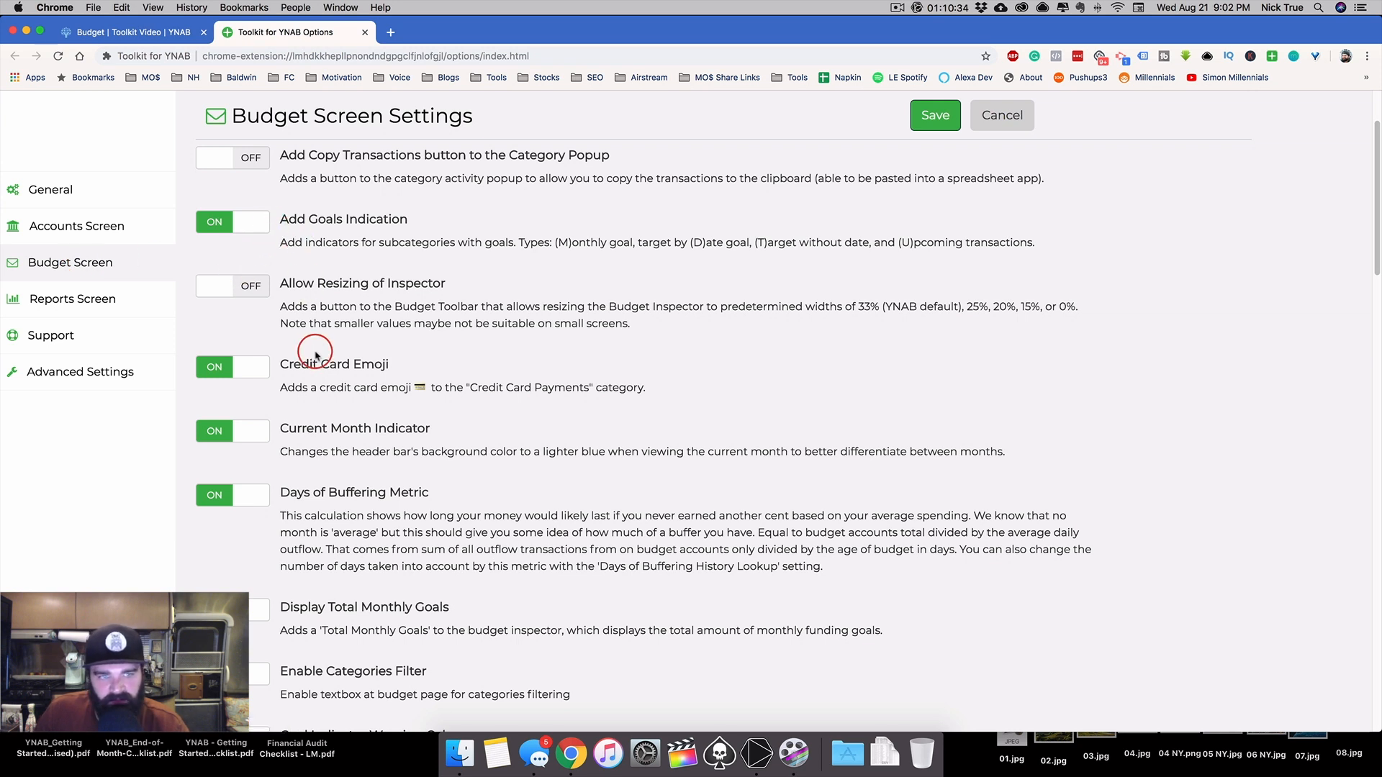
scroll(322, 502, down, 1)
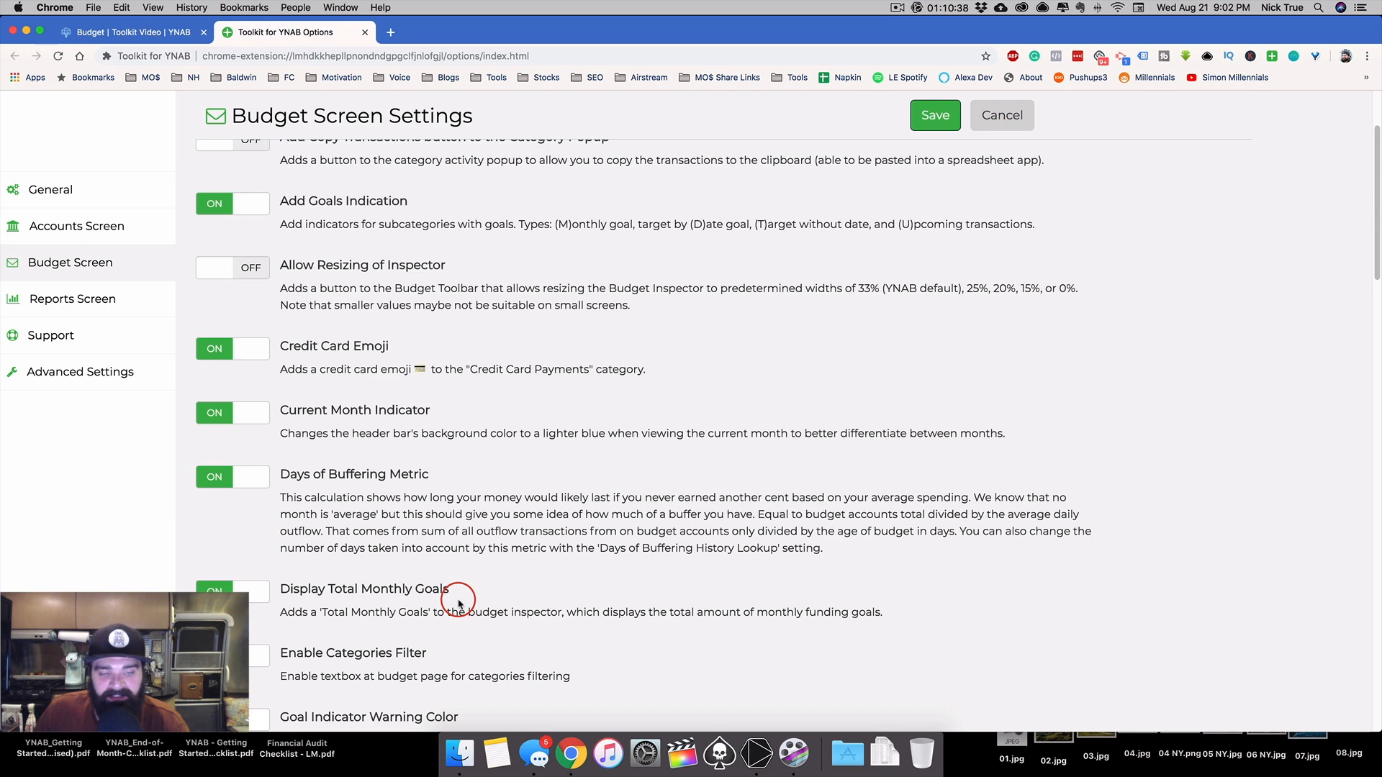
click(162, 32)
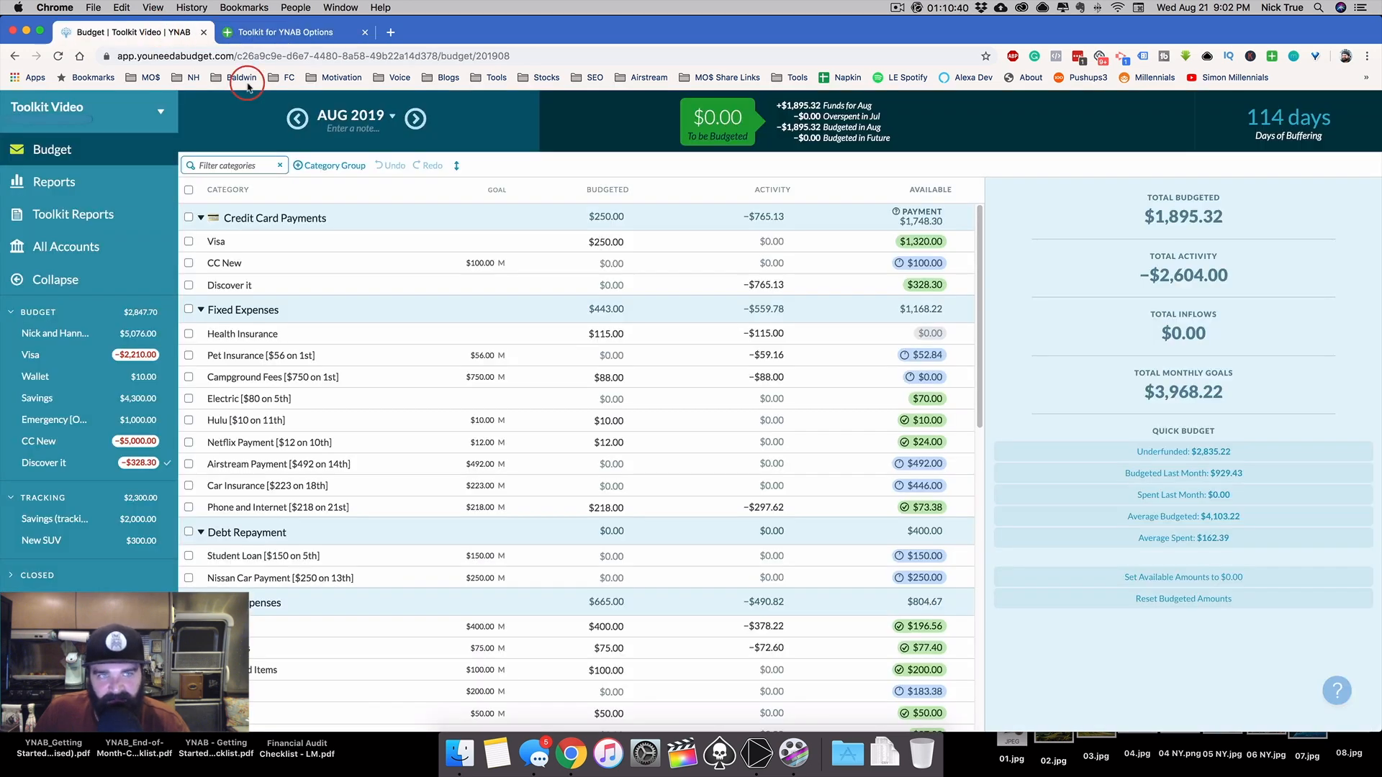
Open the September 2019 budget and compare its Total Monthly Goals with the Underfunded amount
click(416, 118)
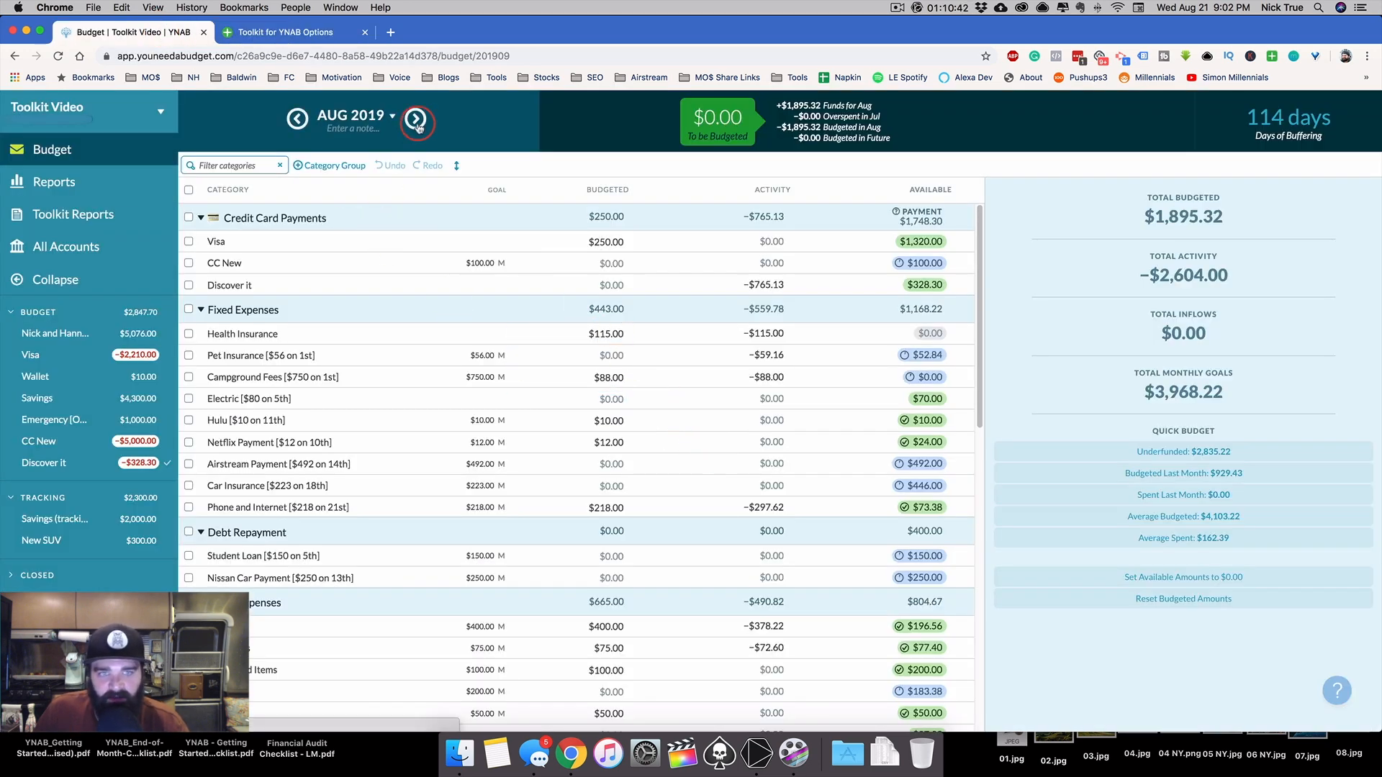
drag(981, 222, 1010, 204)
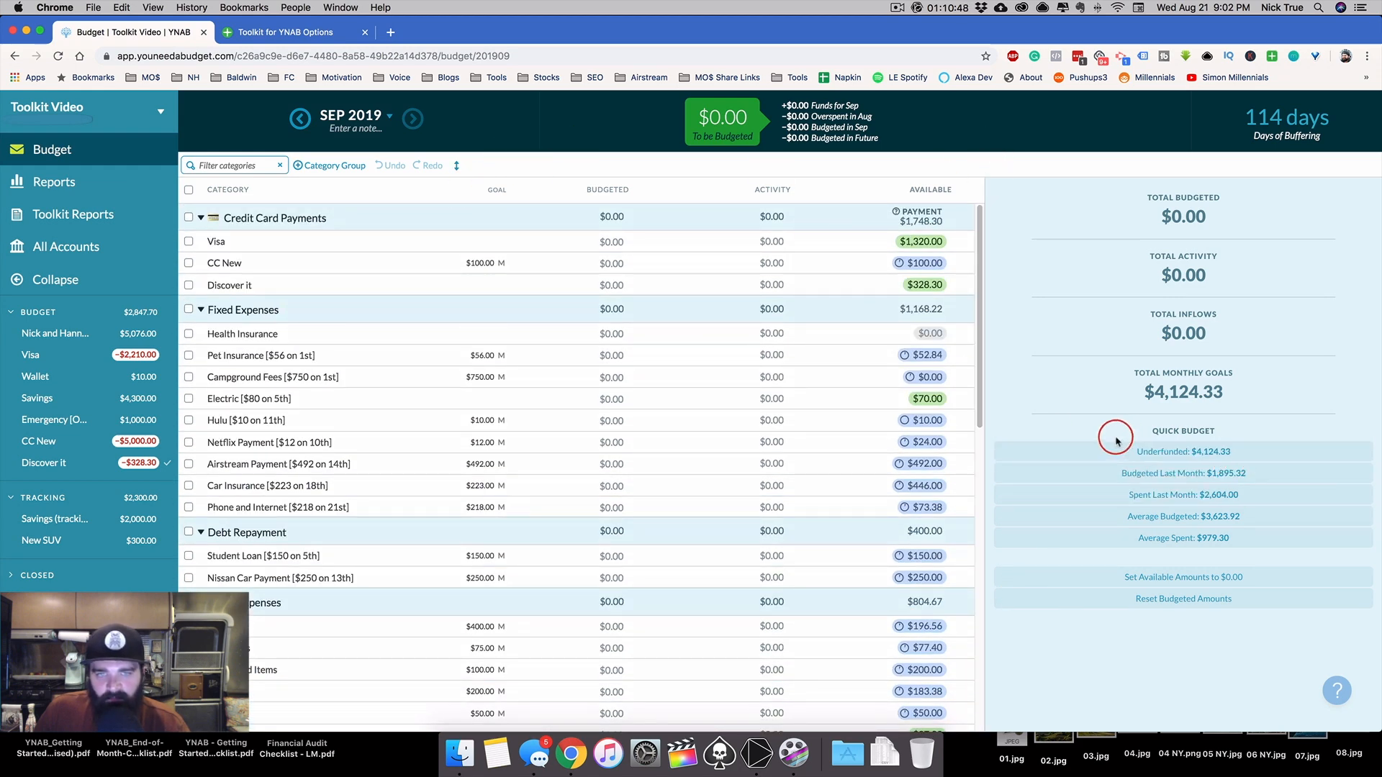
drag(1152, 394, 1223, 395)
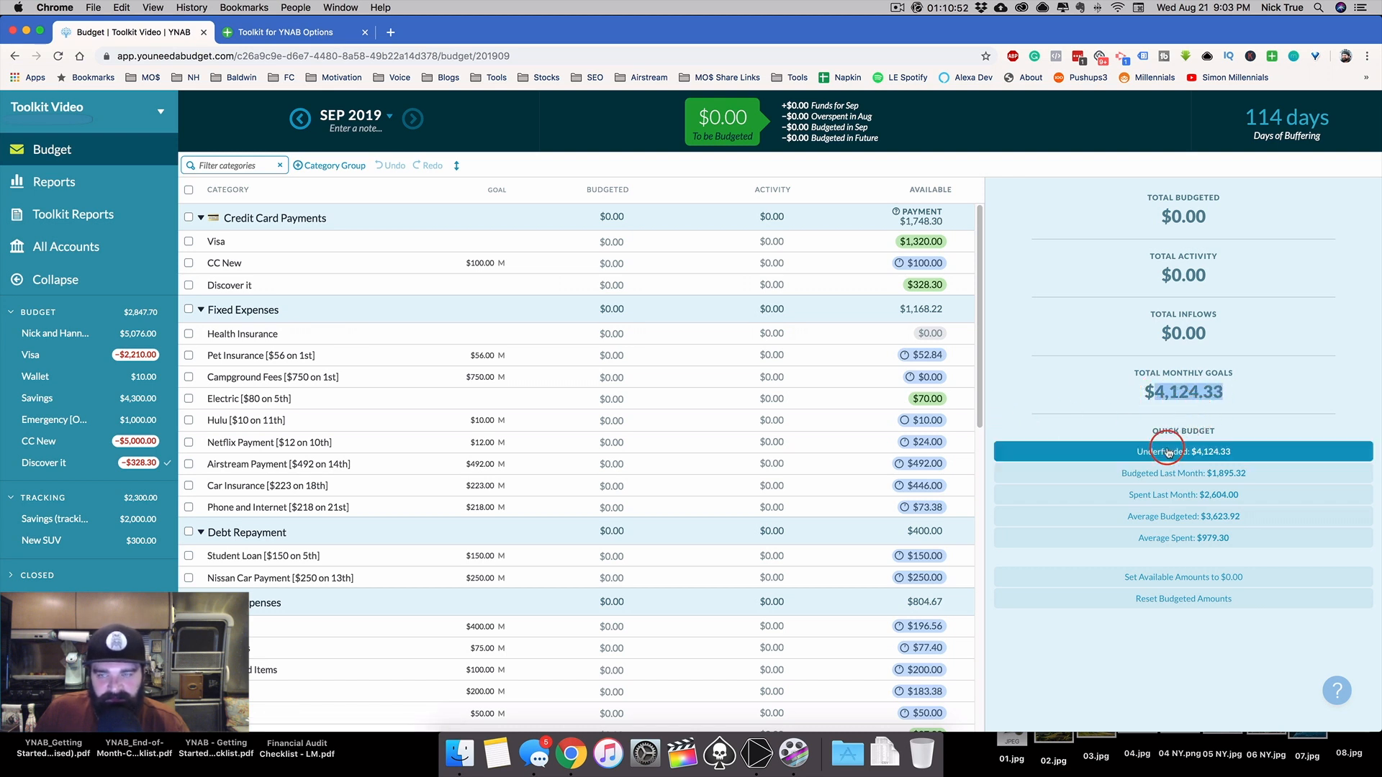
Try budgeting $750 for Campground Fees in September 2019, compare Total Monthly Goals with Underfunded, and remove the amount
click(618, 376)
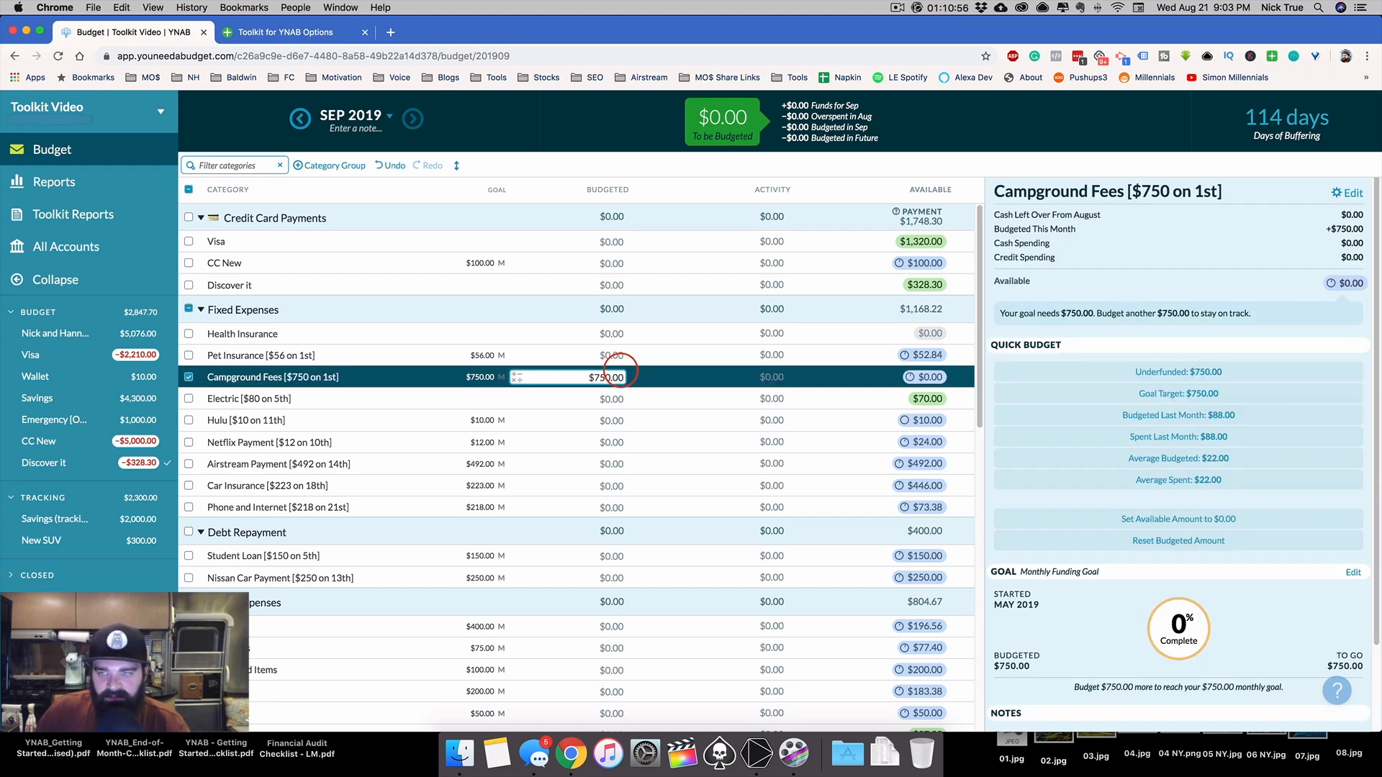
click(188, 376)
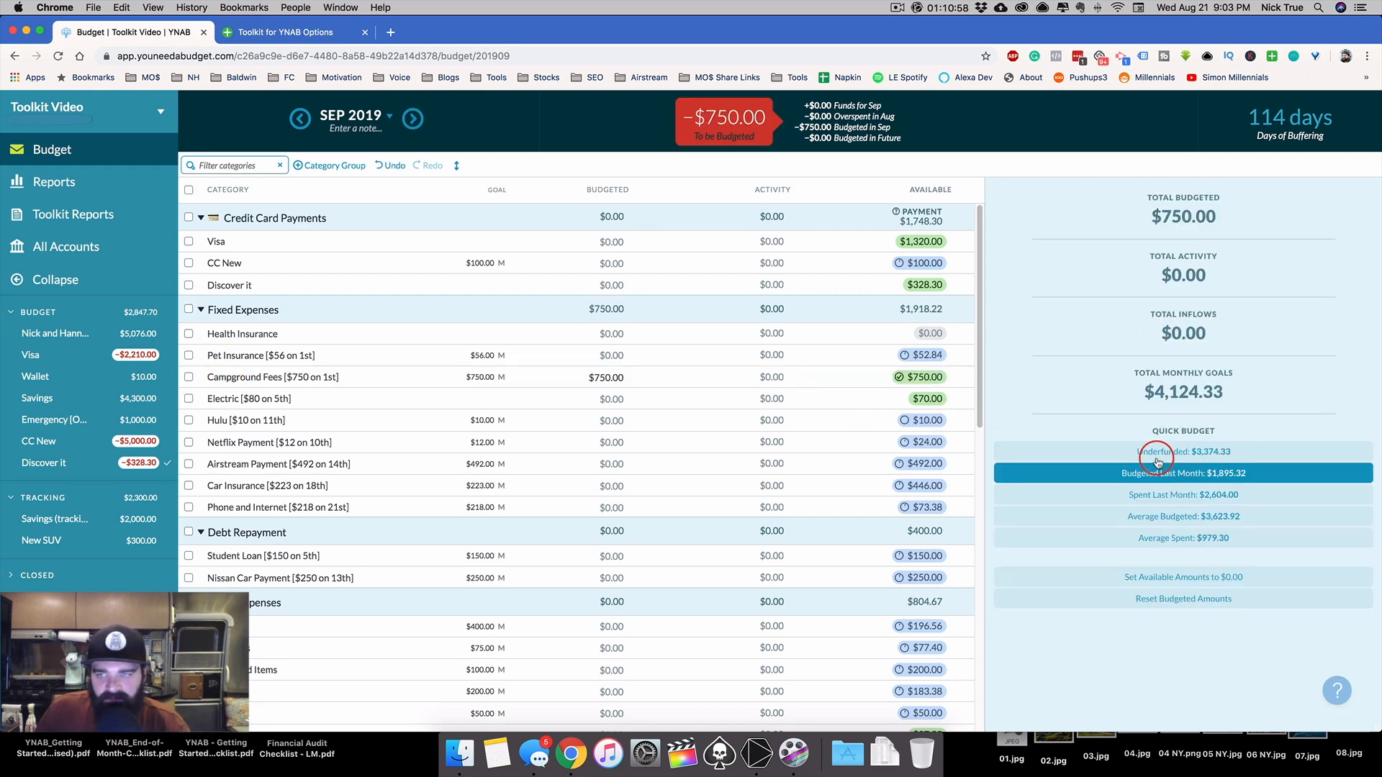
click(587, 375)
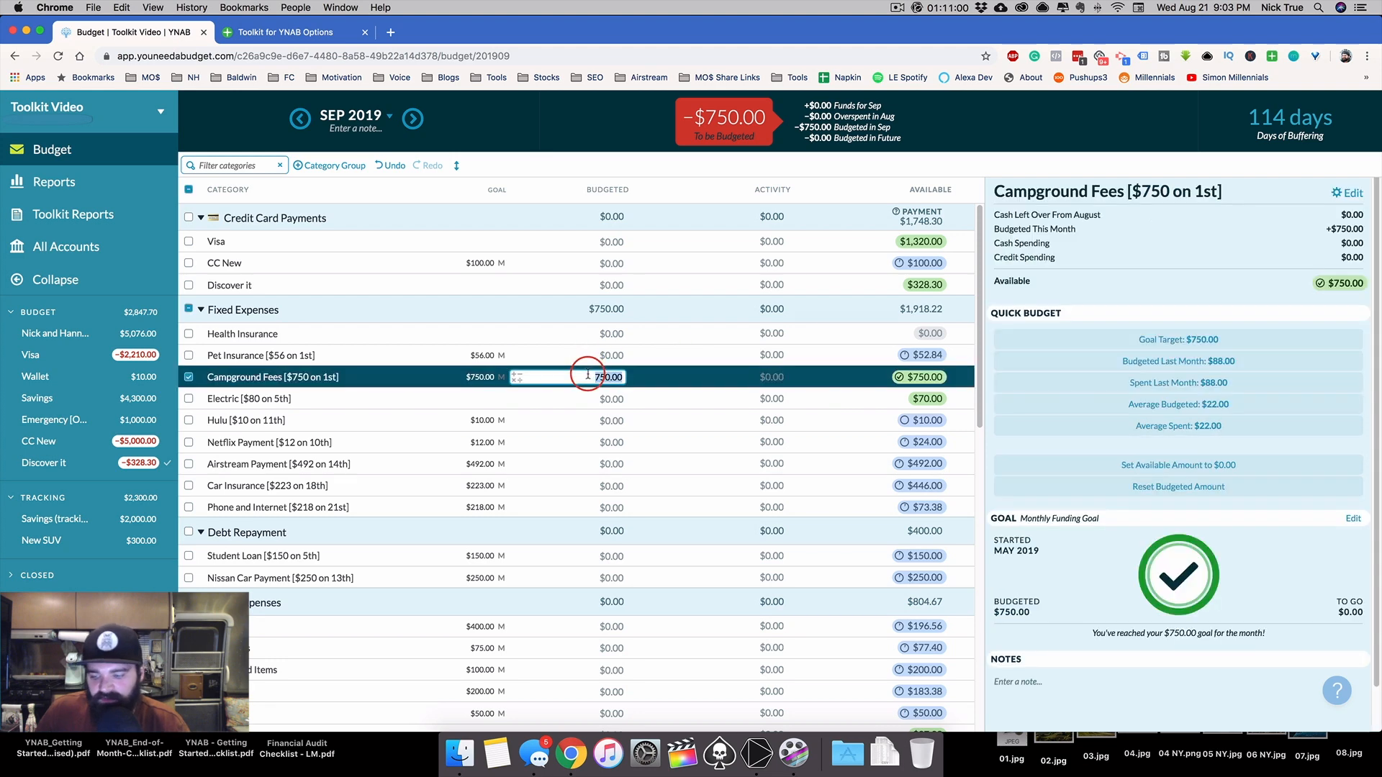
click(188, 376)
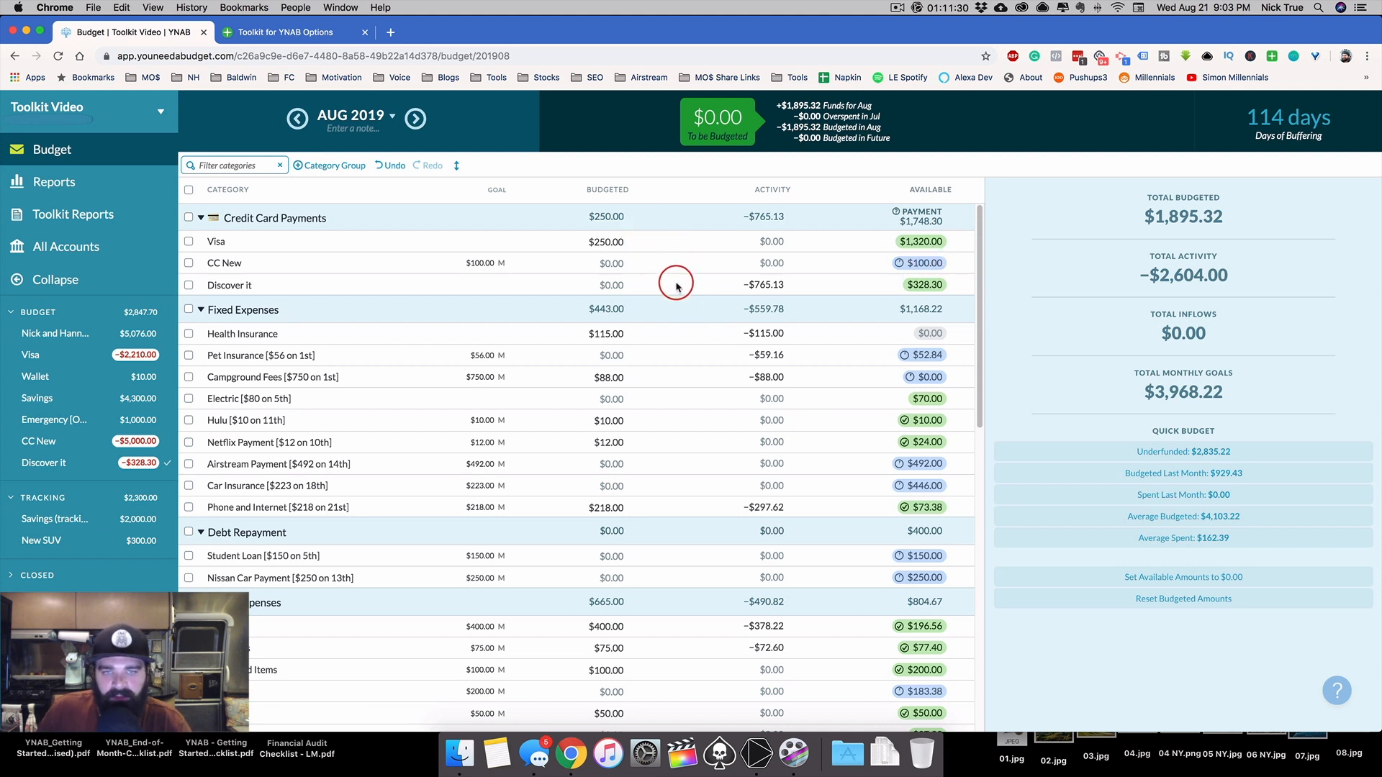
Examine August 2019's Total Monthly Goals against the goals, budgeted amounts and available balances of the categories
drag(1233, 394, 1156, 393)
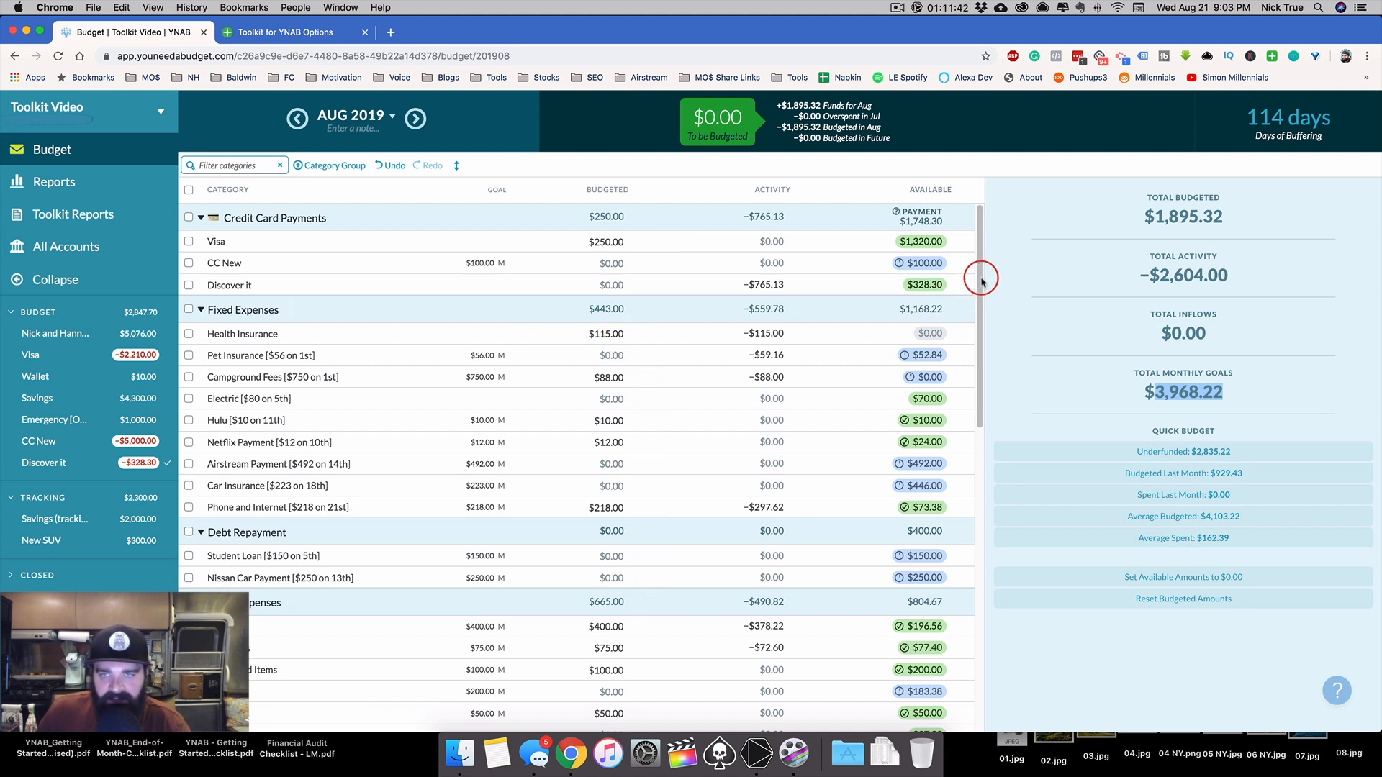
scroll(974, 278, down, 1)
click(613, 335)
click(594, 626)
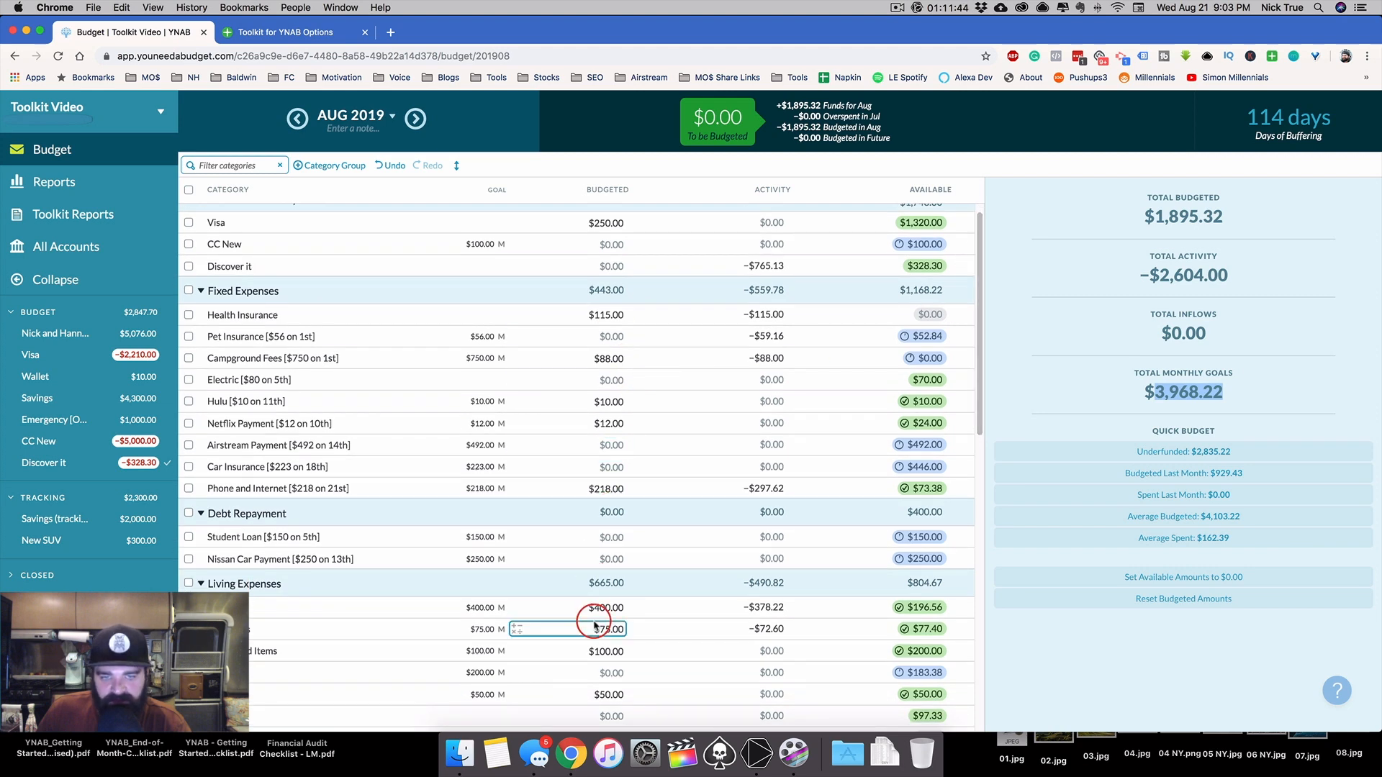
click(1176, 391)
double_click(1169, 398)
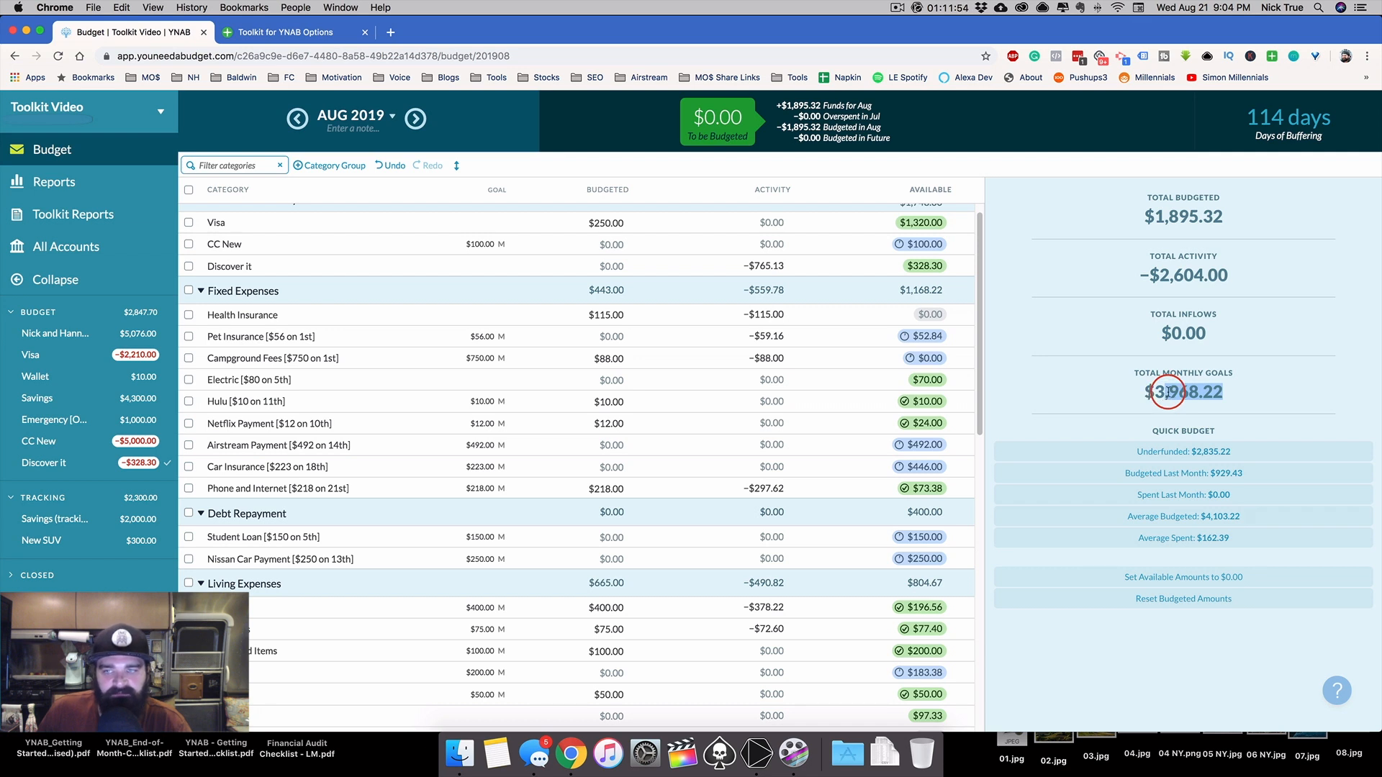
click(1145, 392)
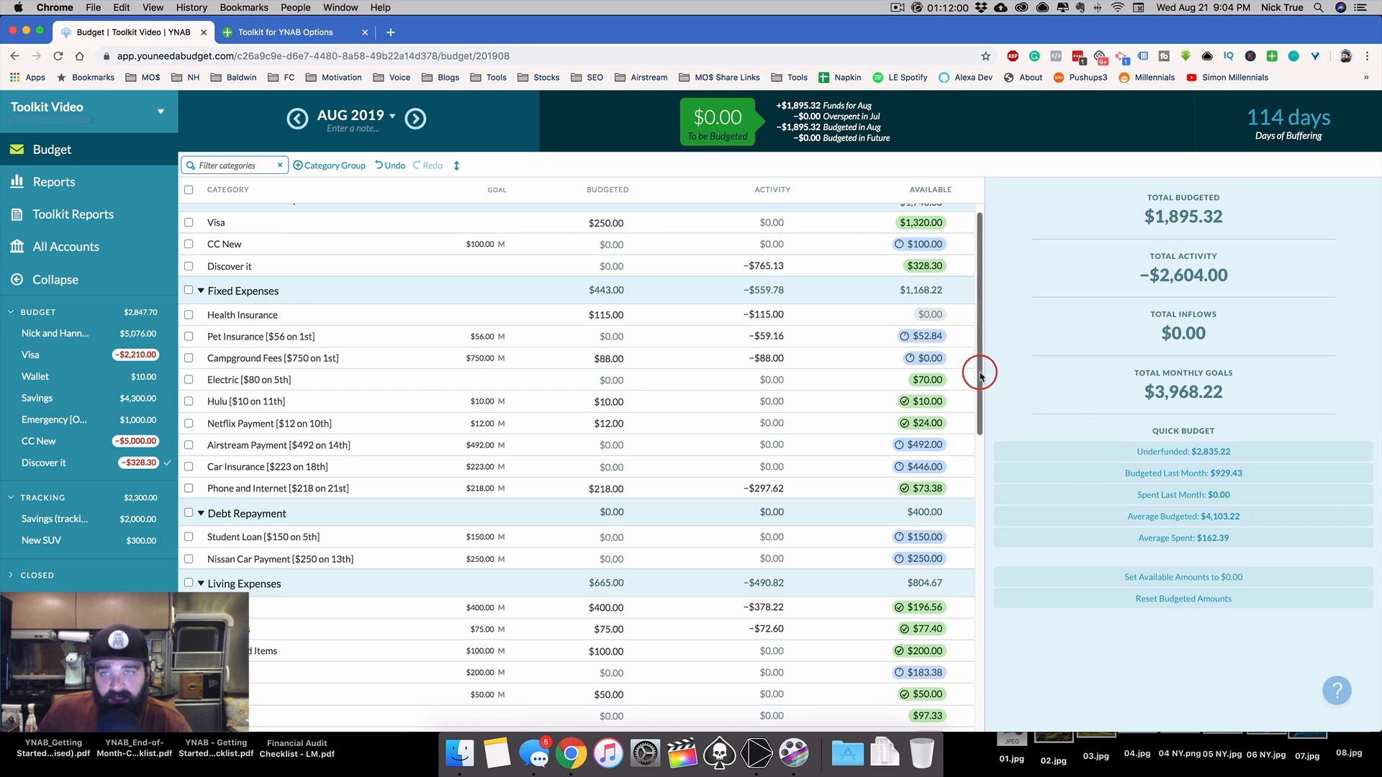
drag(978, 375, 980, 365)
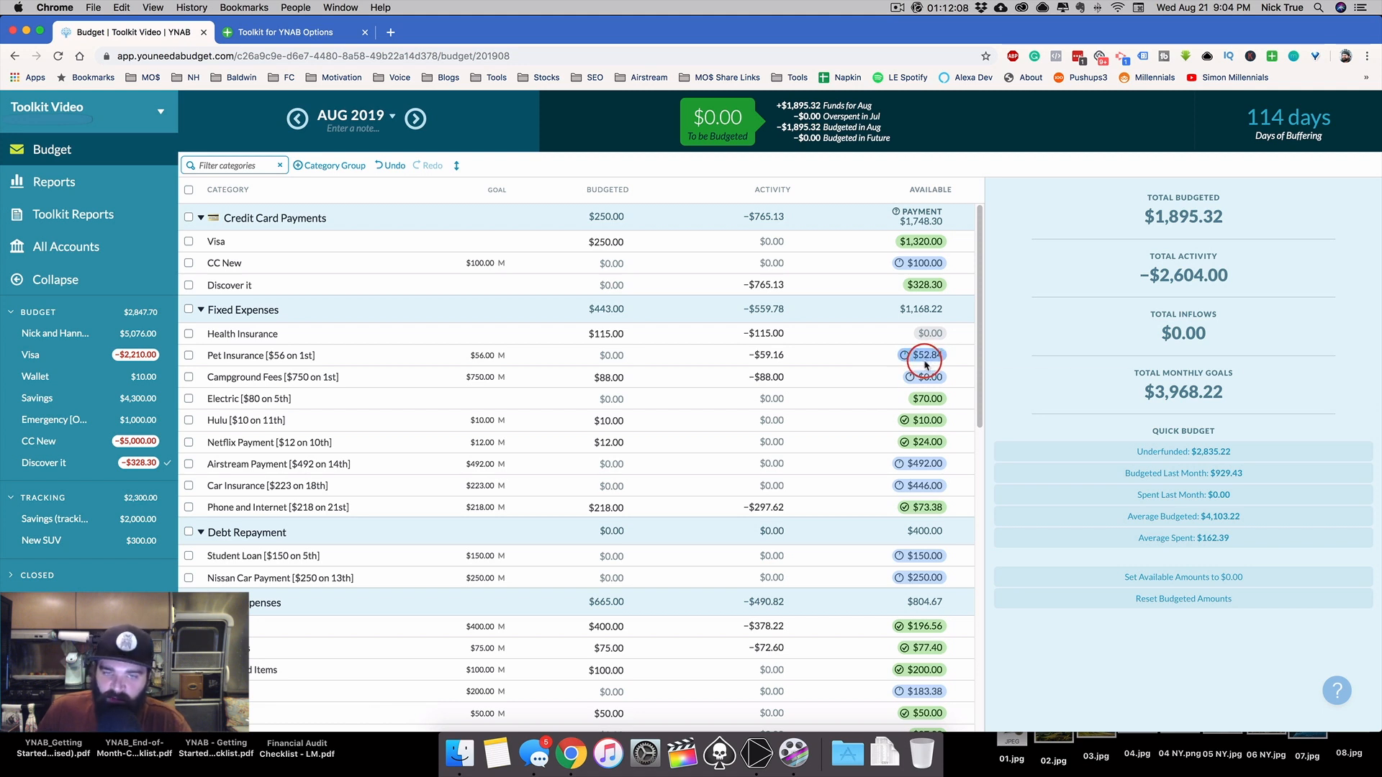
click(624, 352)
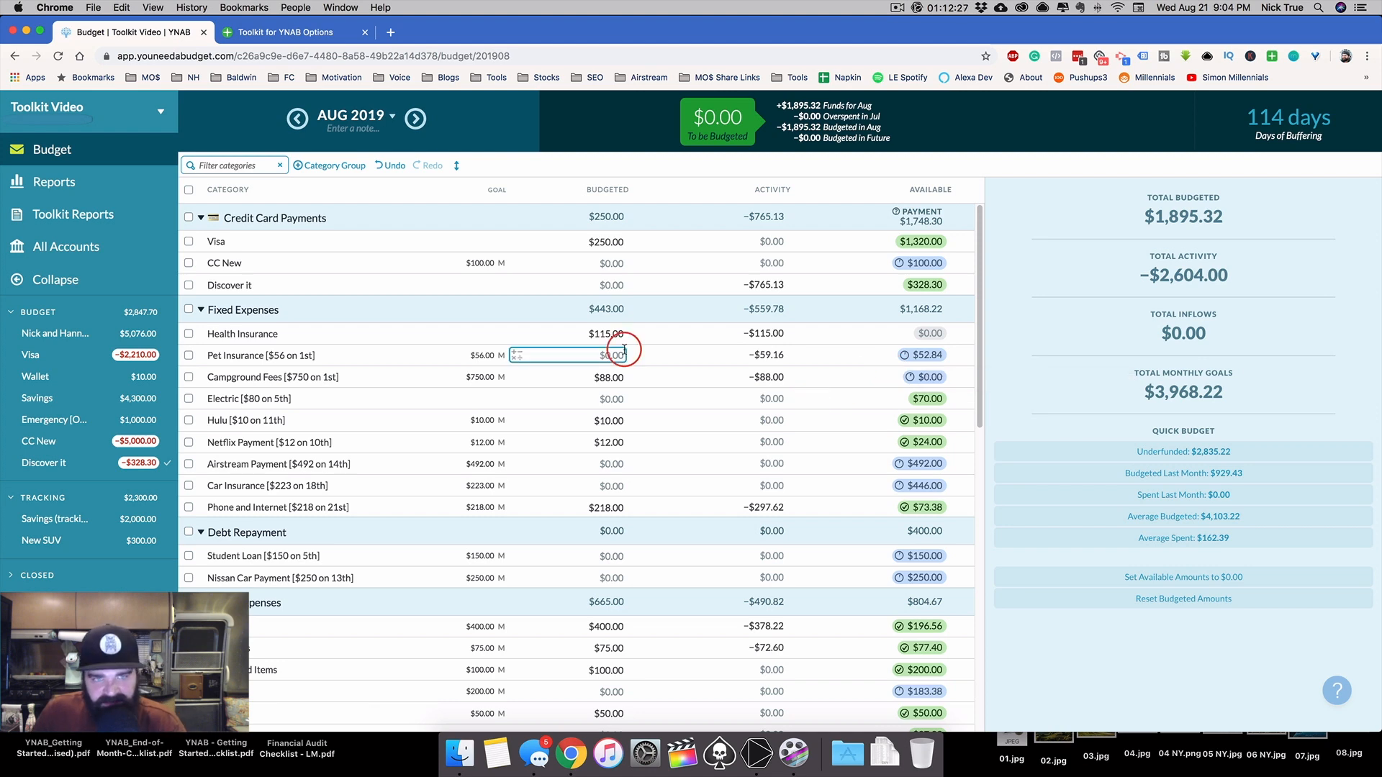
Look over the first Budget Screen settings, including Add Goals Indication, and return to the August 2019 budget
click(324, 33)
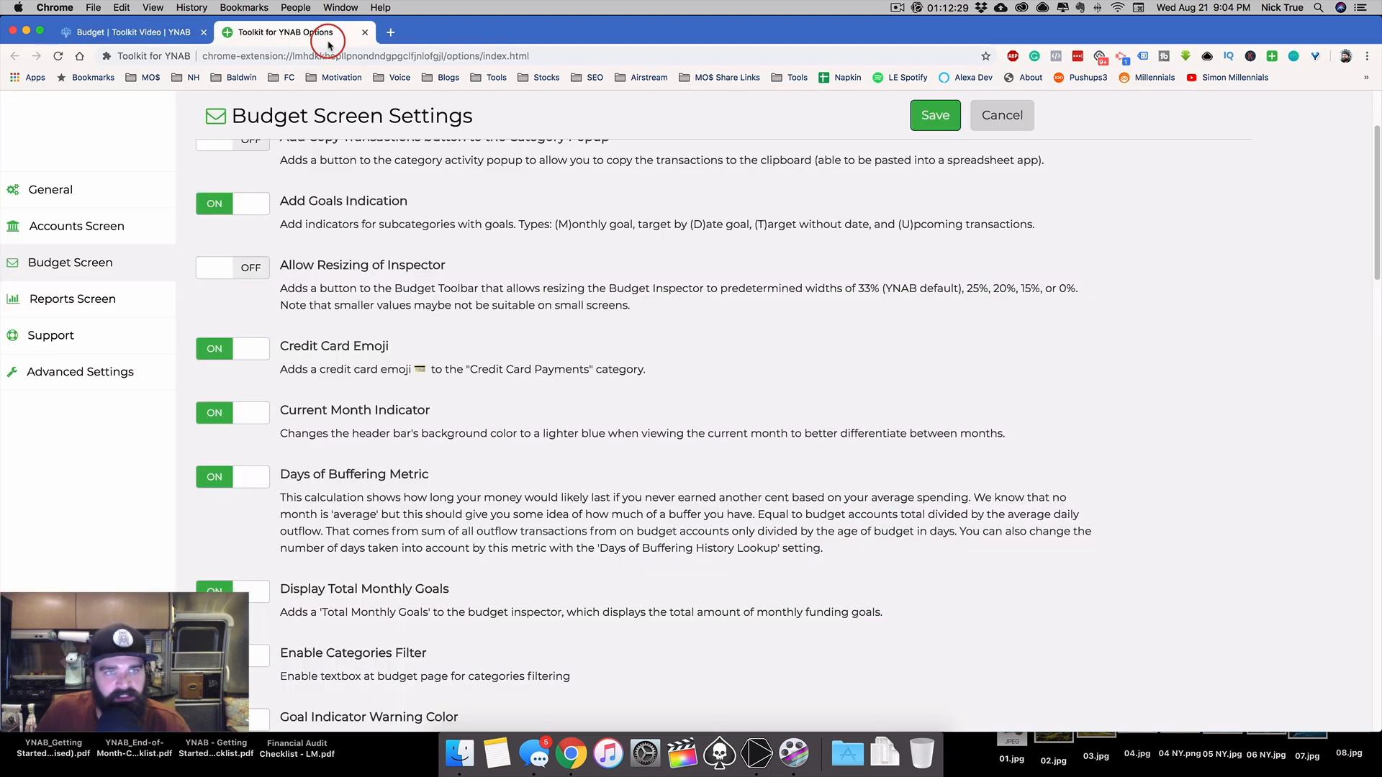
scroll(321, 268, up, 3)
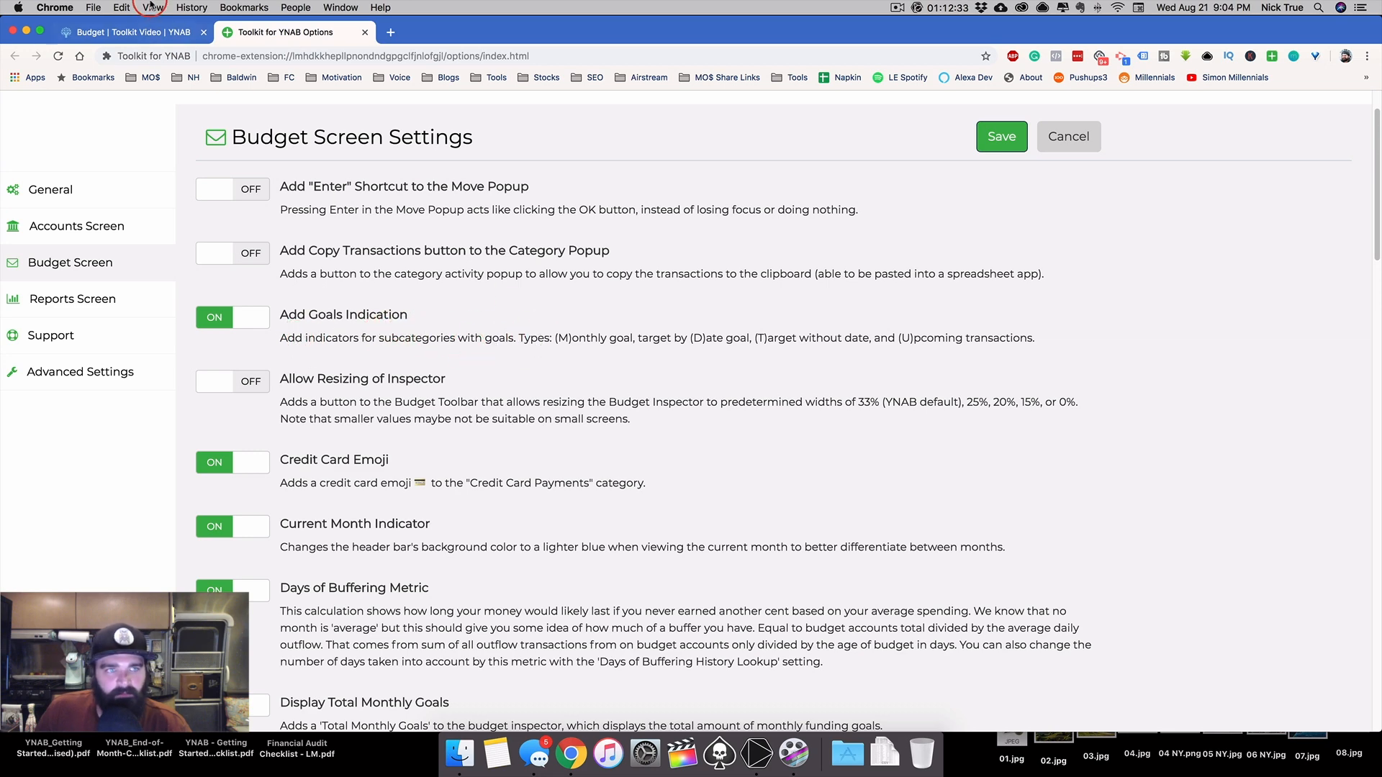
click(138, 34)
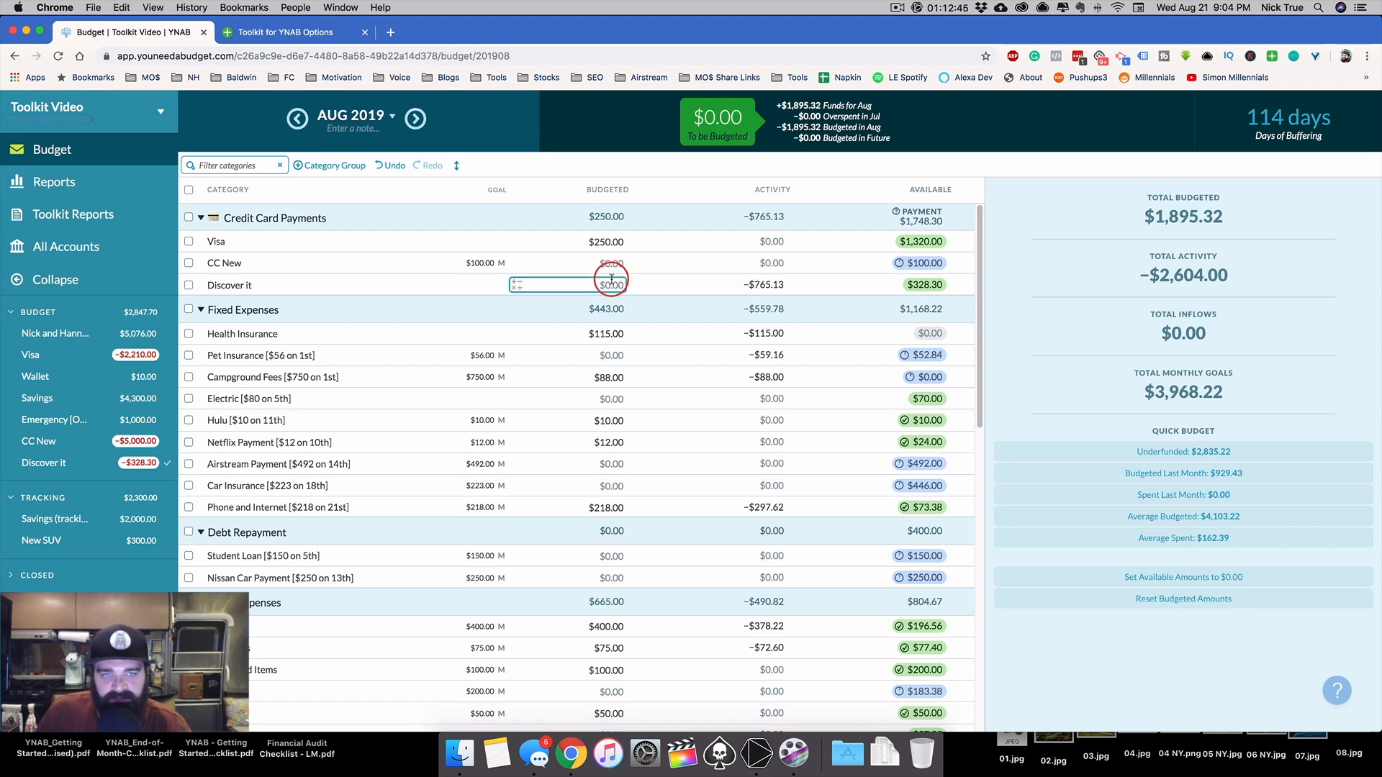
Review August's goal amounts and open the Car Insurance [October] category's Target Category Balance by Date goal to inspect its settings
scroll(608, 286, down, 1)
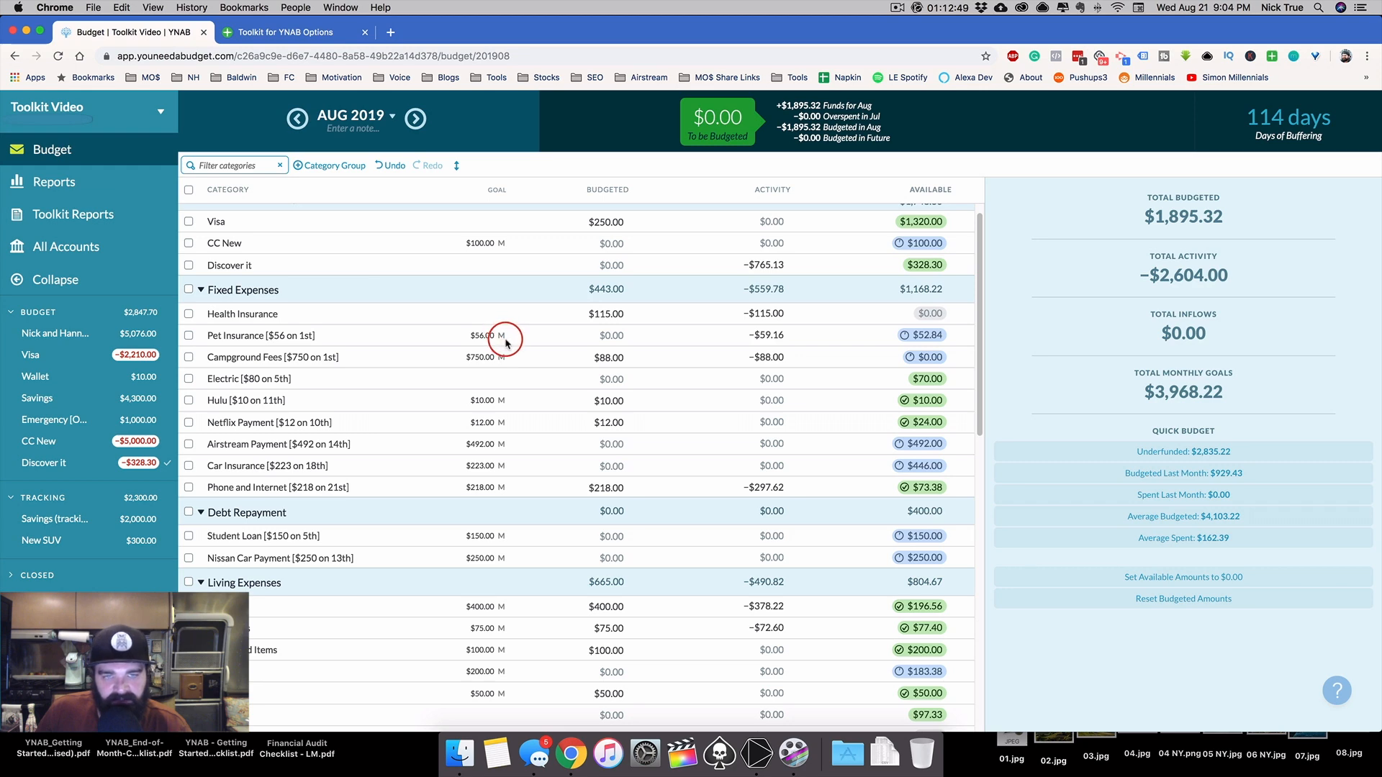
scroll(515, 351, down, 10)
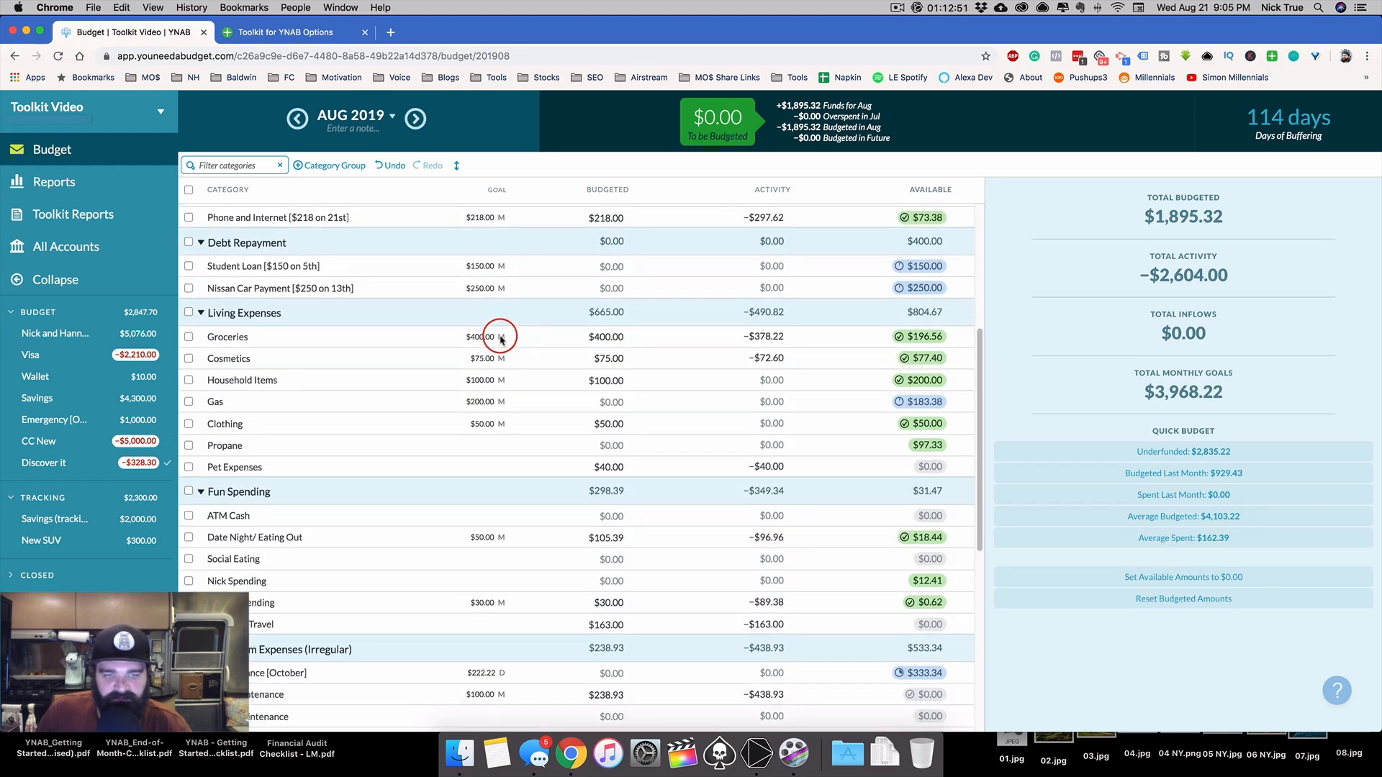
scroll(502, 340, down, 5)
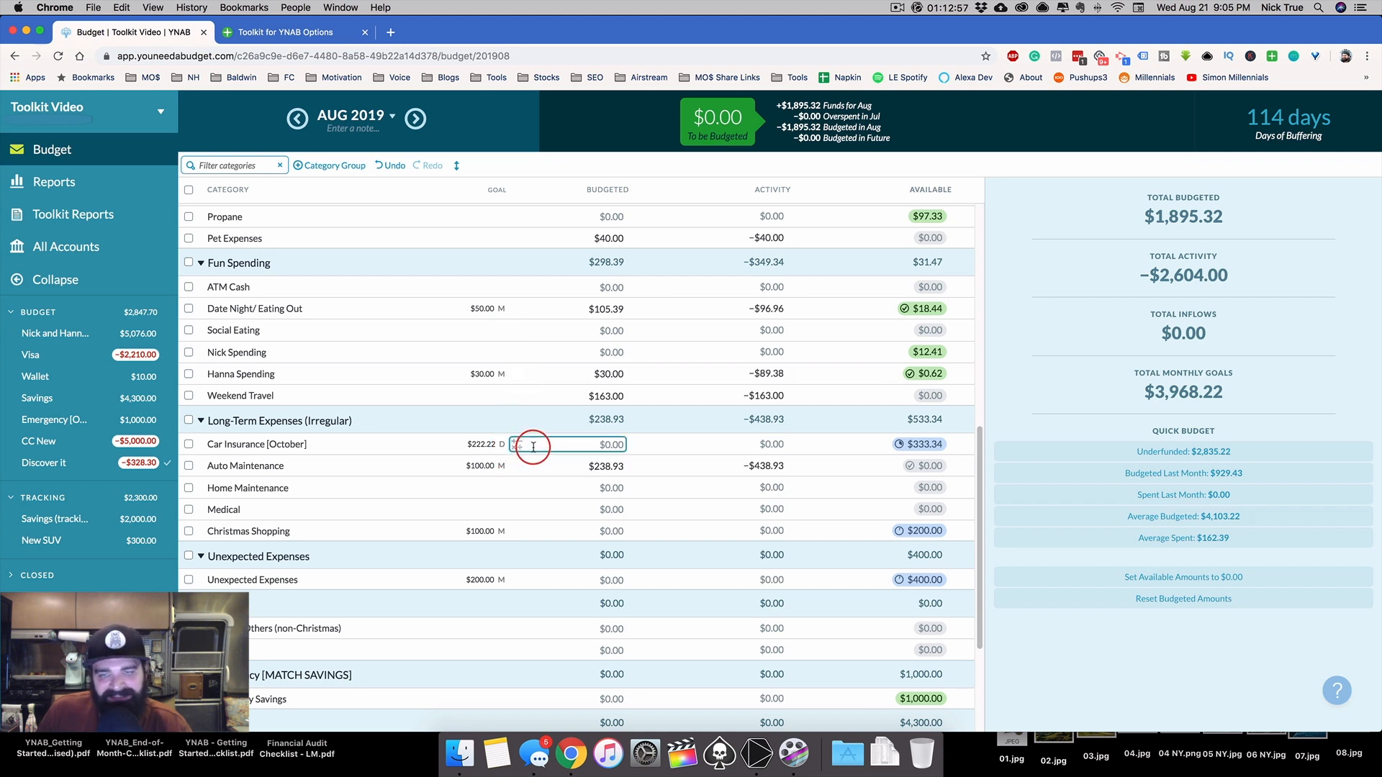
click(406, 445)
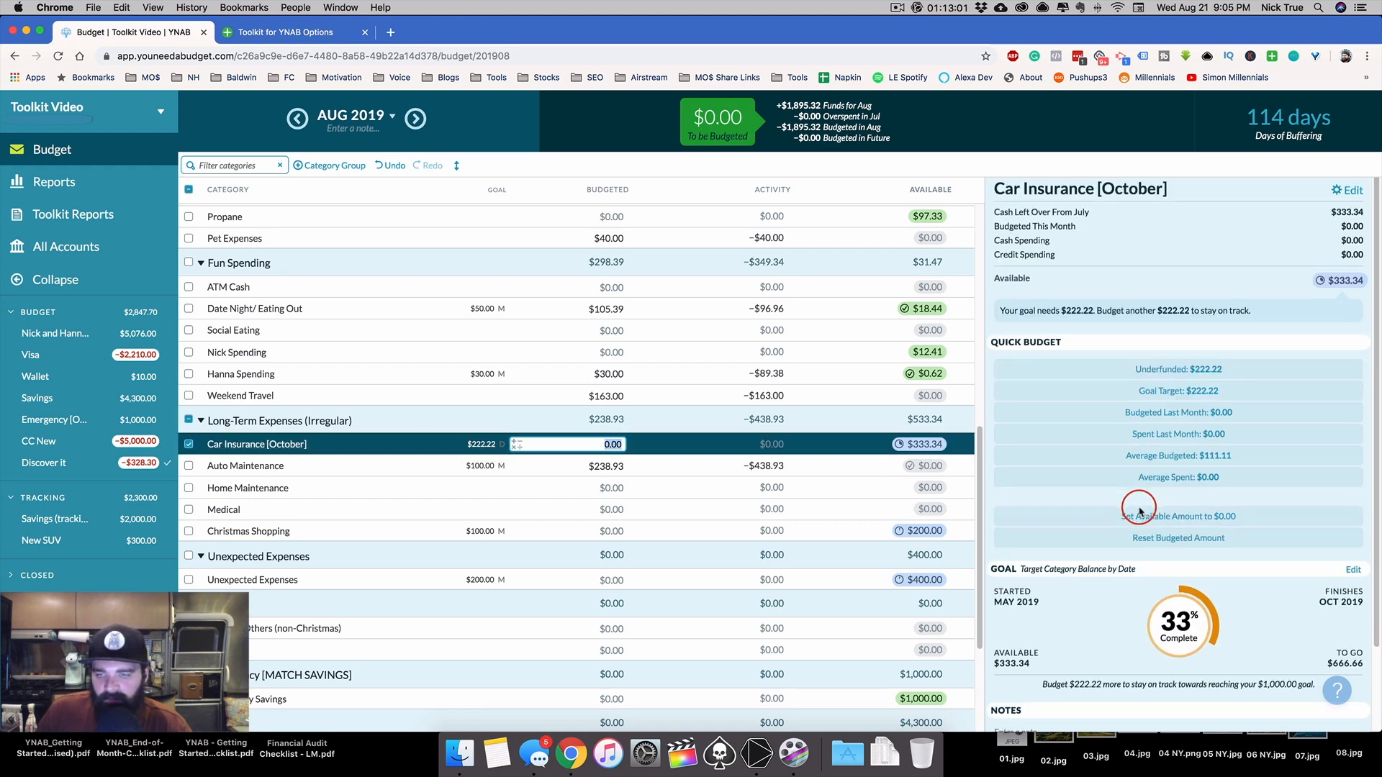
scroll(1122, 504, down, 3)
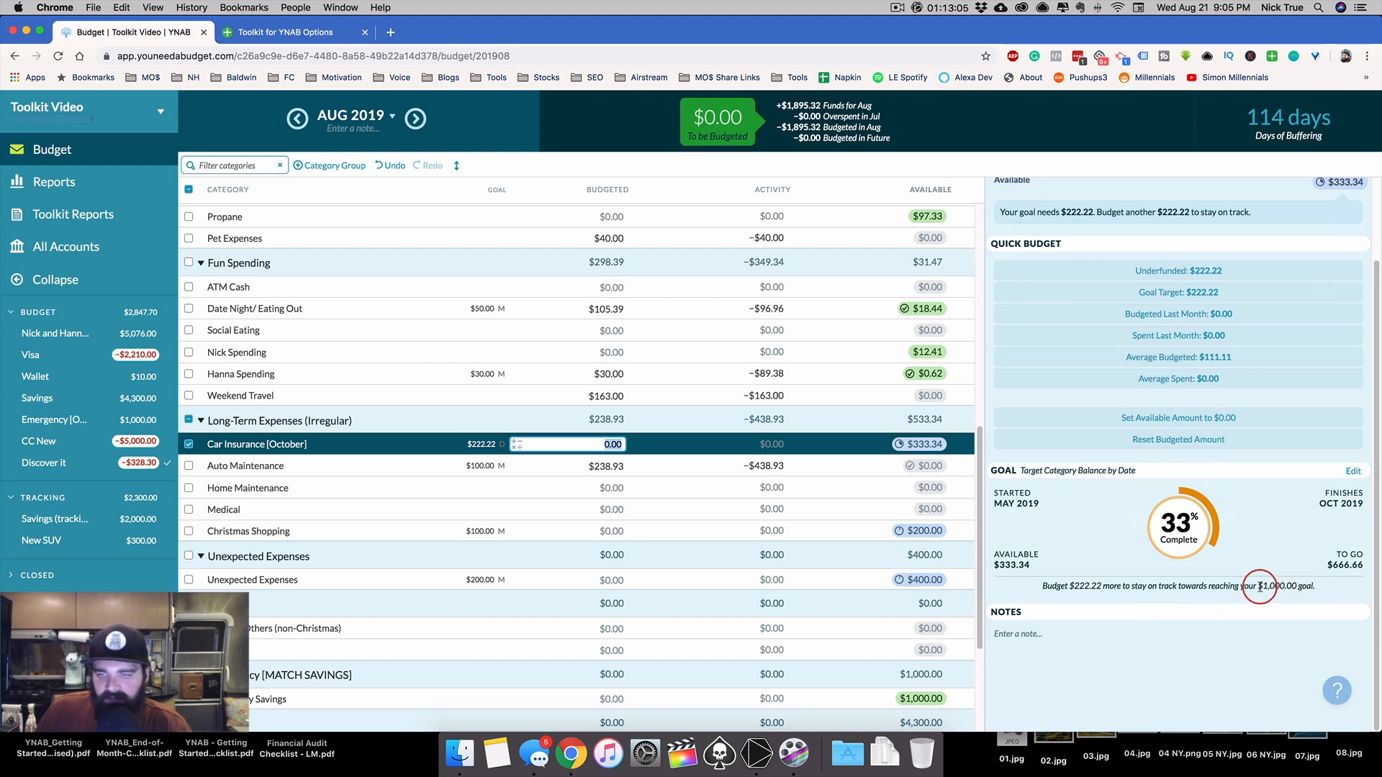
click(1353, 471)
click(1334, 647)
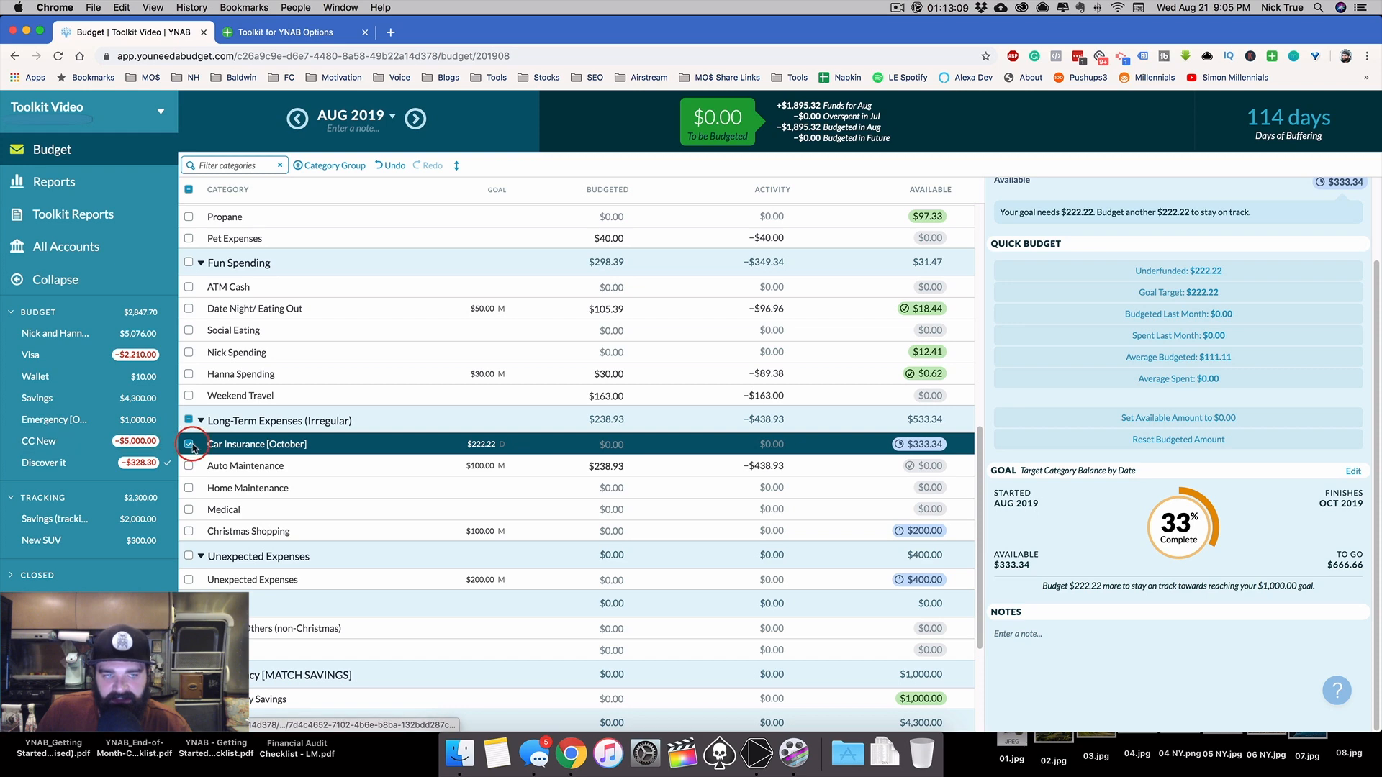
click(189, 444)
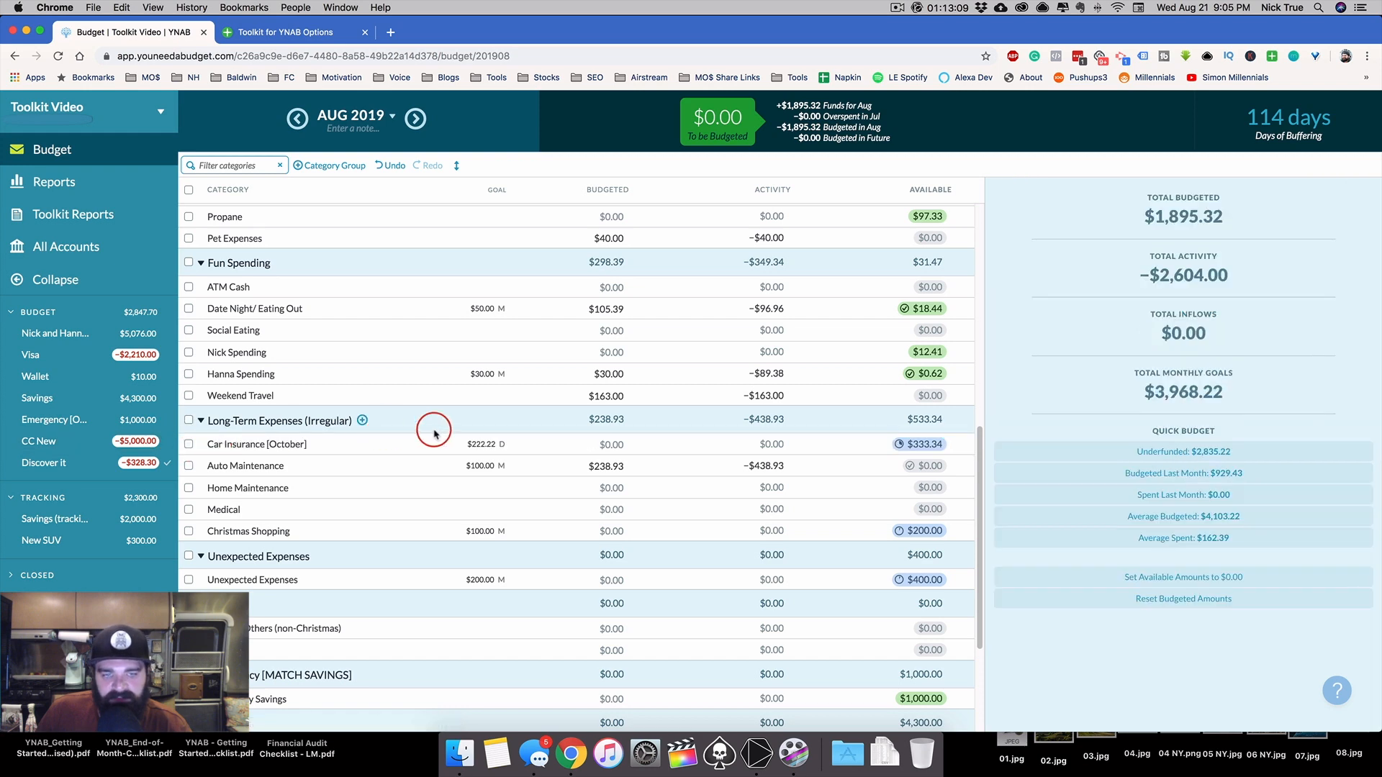
View the goal types offered for the Home Maintenance category and leave without creating a goal
click(515, 488)
click(1091, 517)
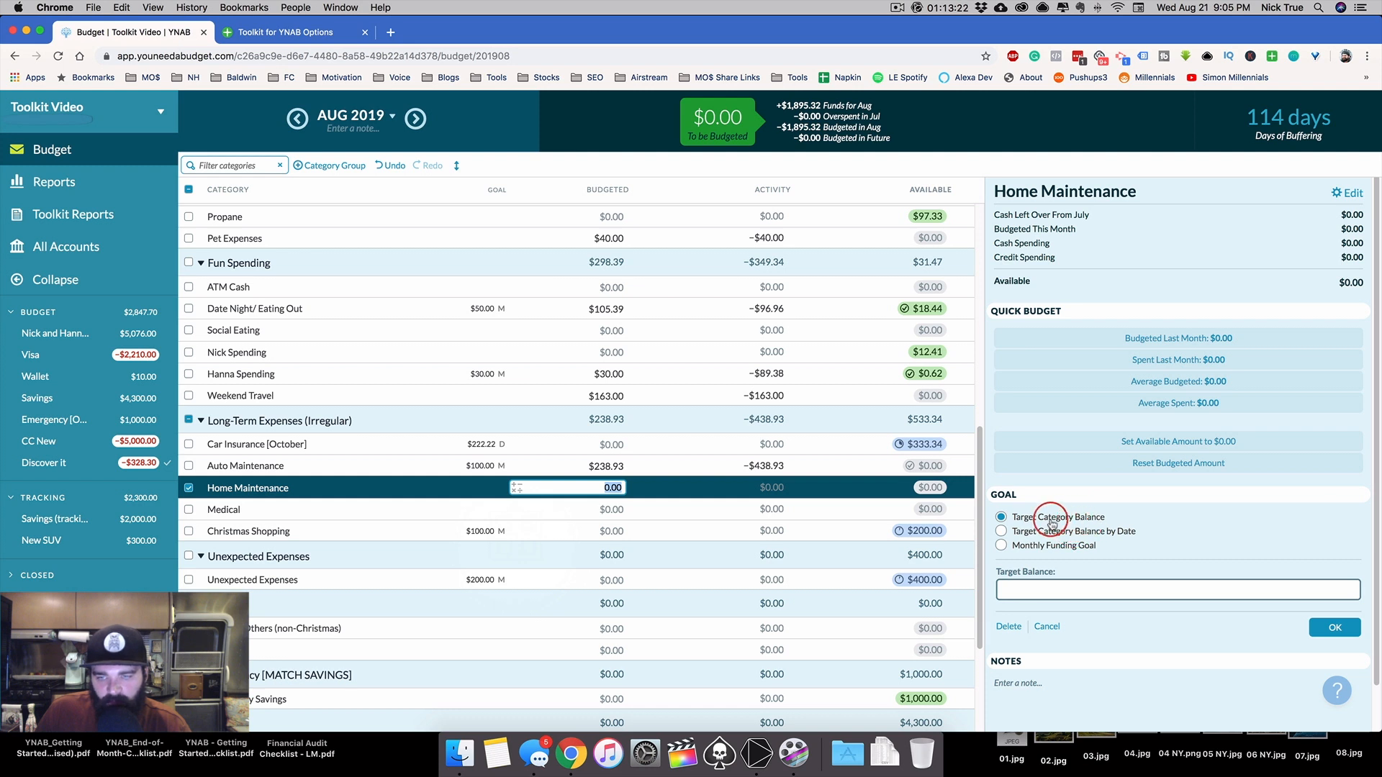
click(1045, 627)
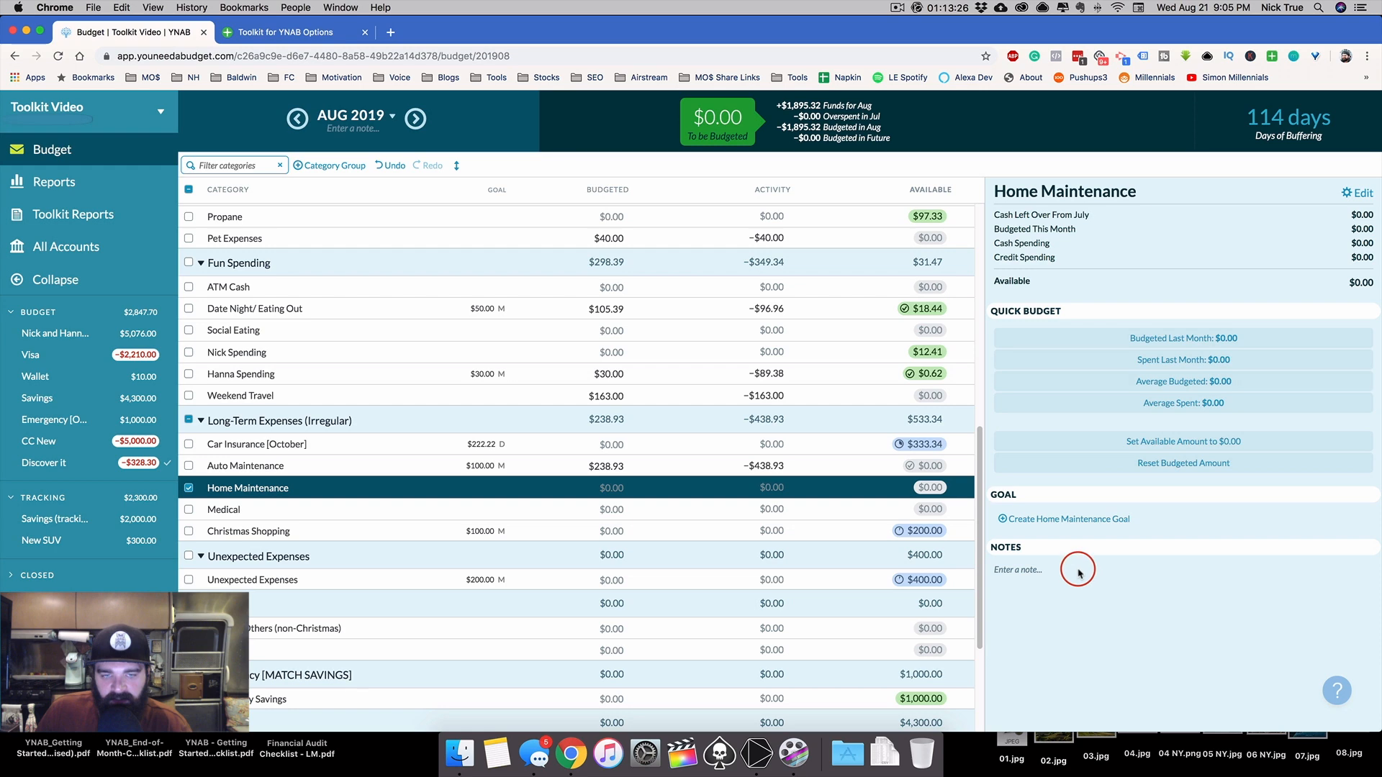
click(243, 487)
scroll(484, 479, up, 10)
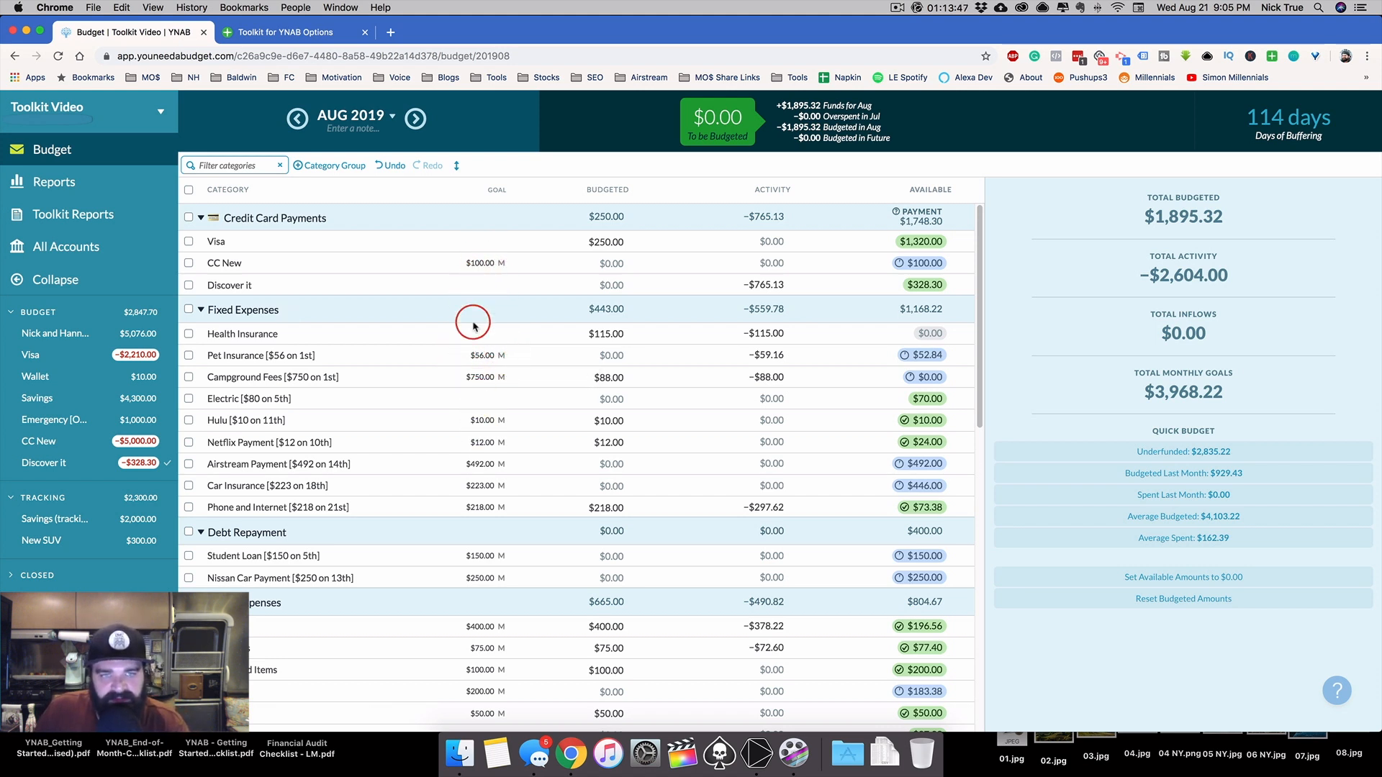
Set Display Target Goal Amount And Overbudget Warning to "Display goal amount and warn of overbudget with red", save, and reload the budget
click(308, 32)
drag(1377, 188, 1376, 626)
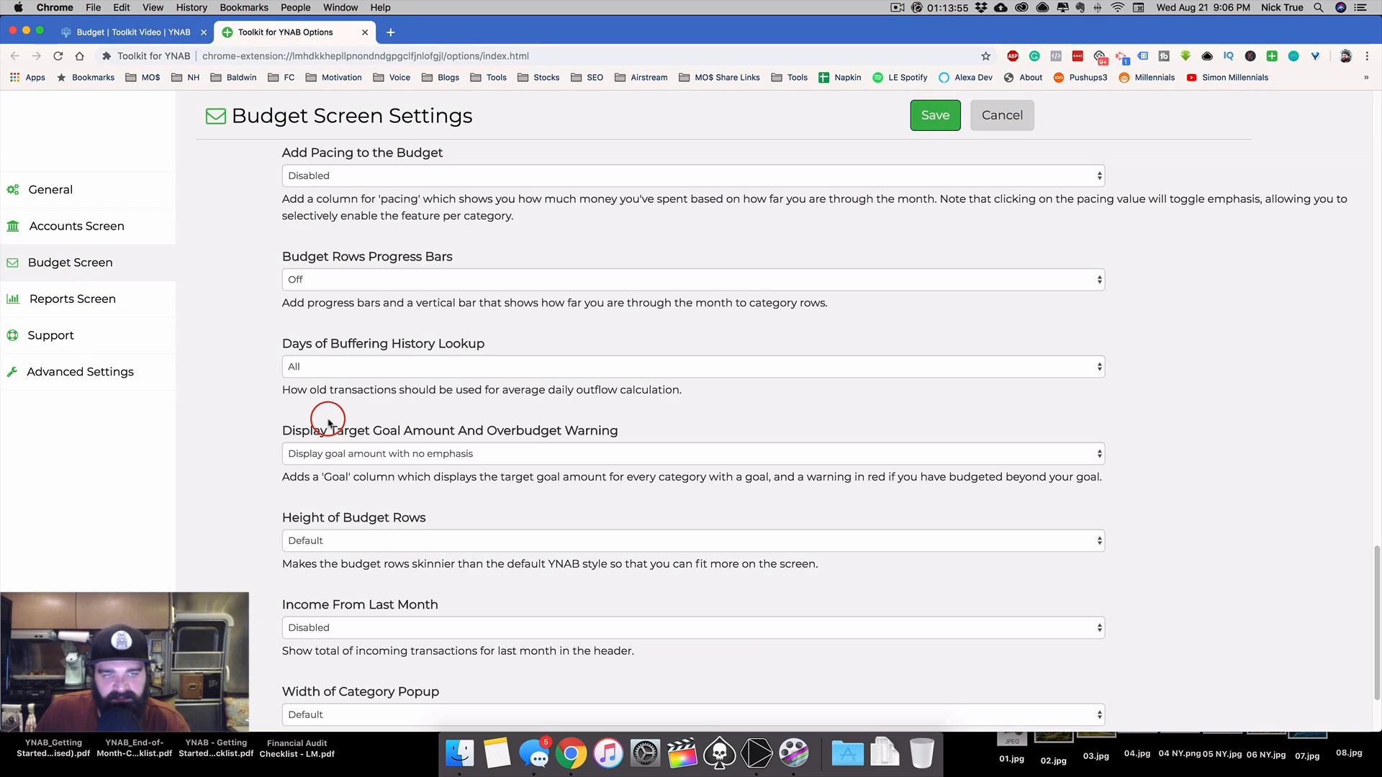
click(561, 446)
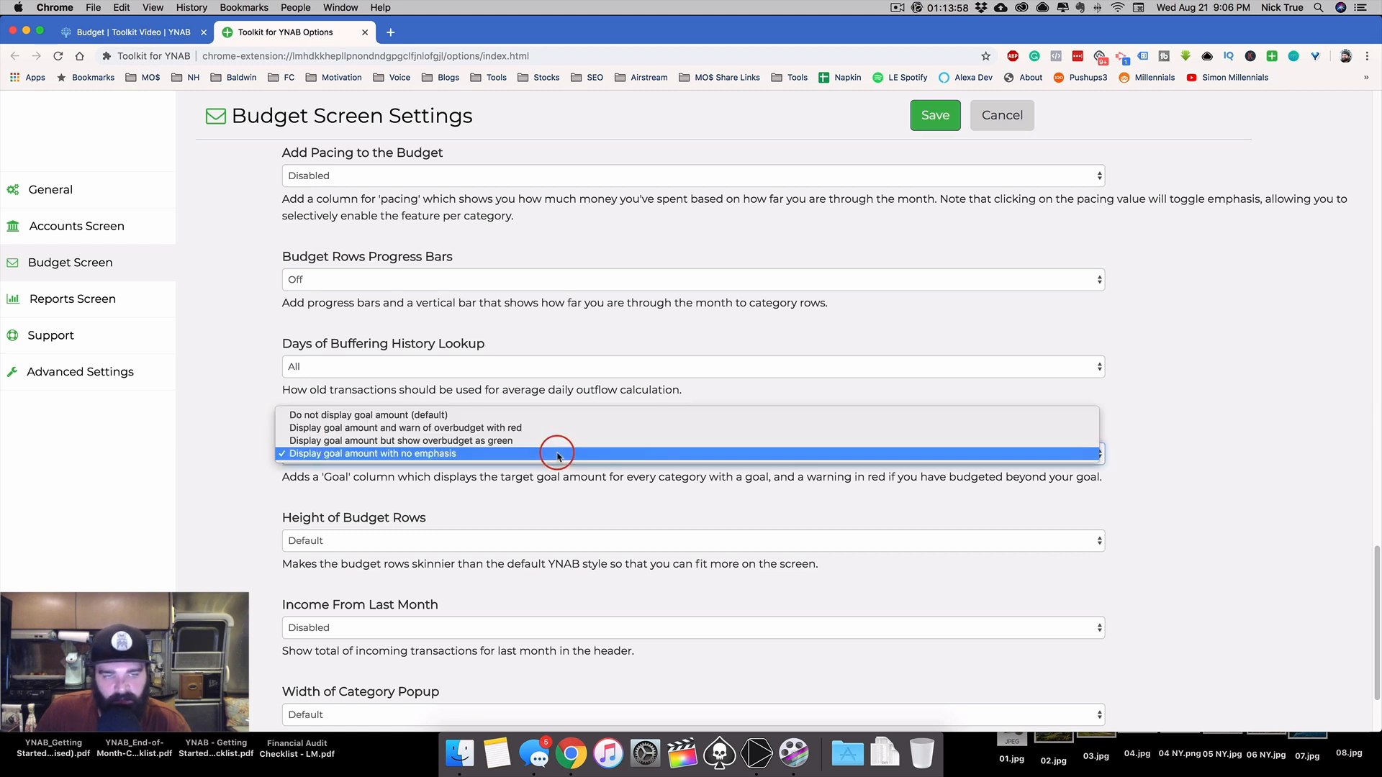
click(518, 429)
click(937, 115)
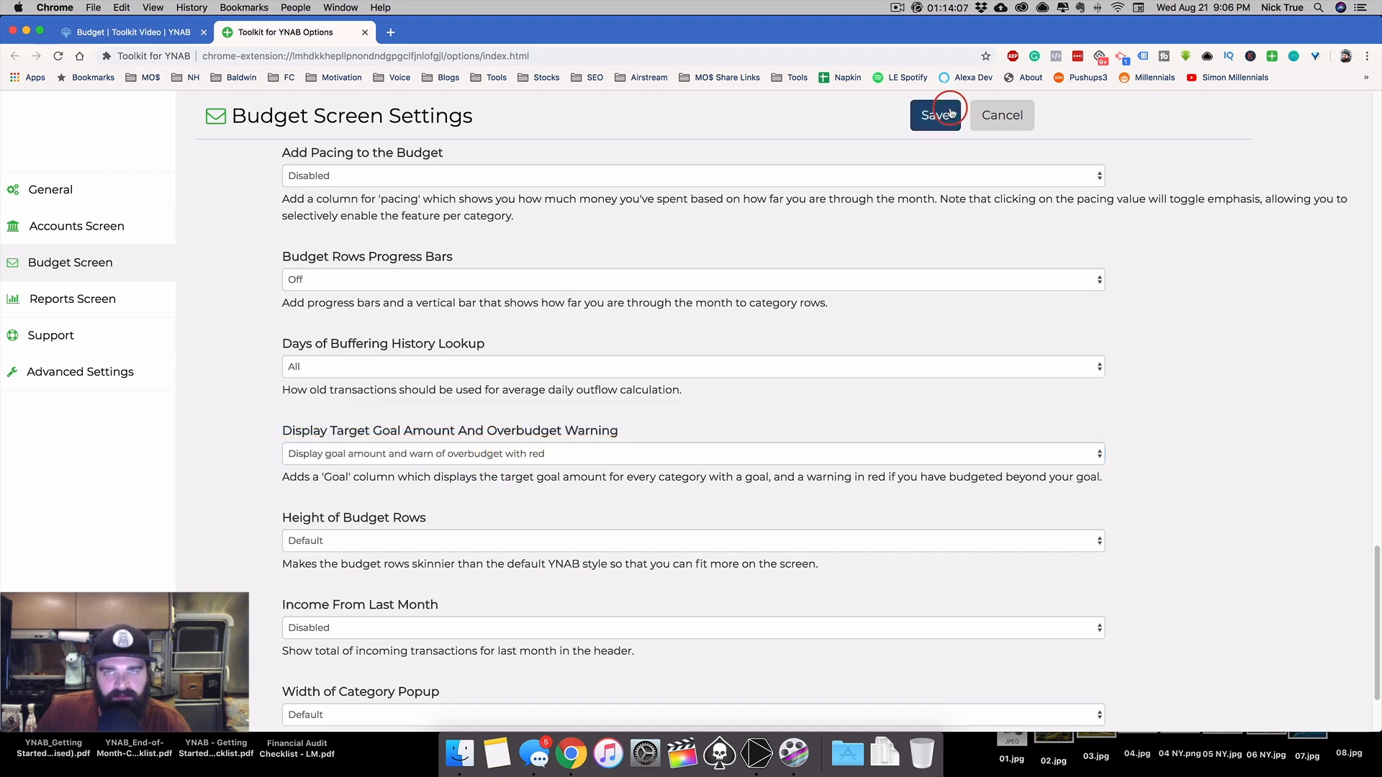
click(165, 32)
key(super+r)
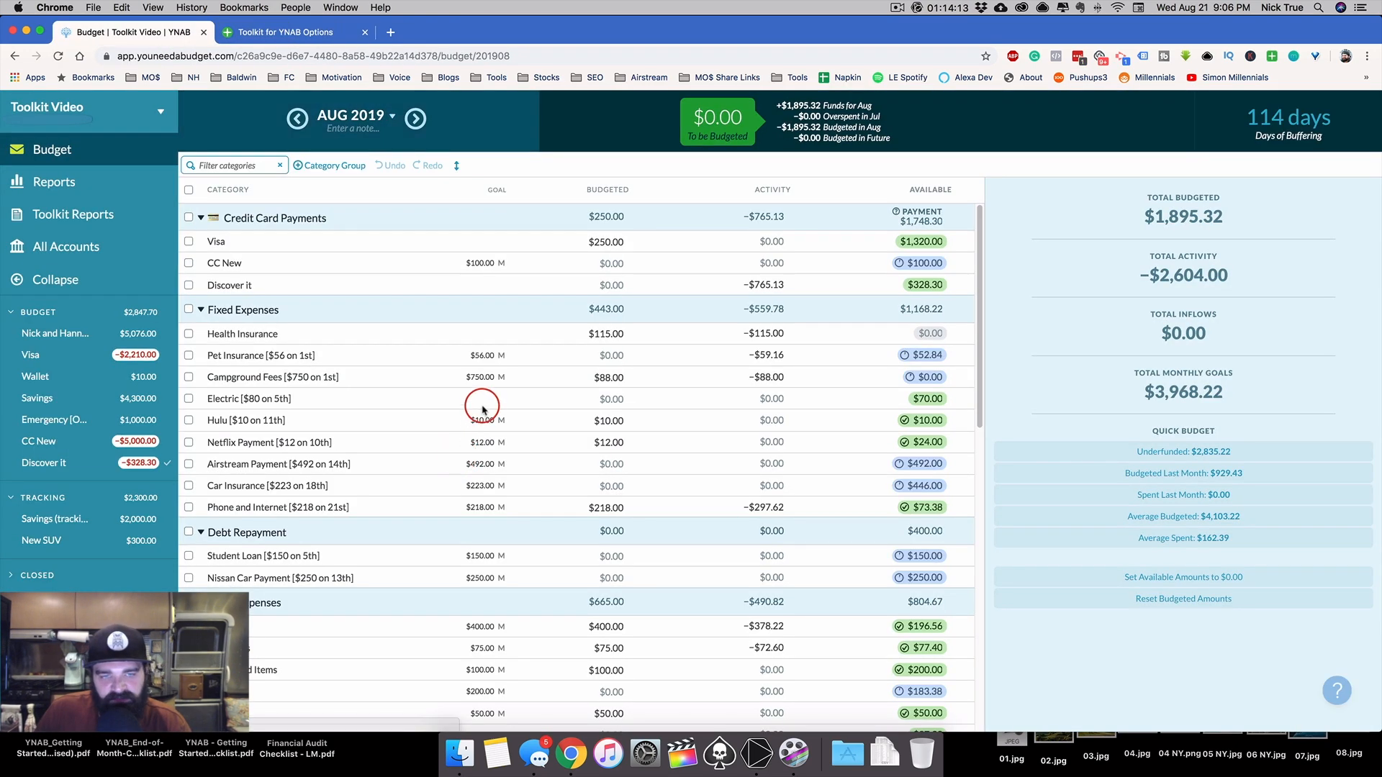
Examine the overbudget goal warnings in the August budget and the details of the Date Night/ Eating Out goal
scroll(464, 447, down, 5)
scroll(482, 408, down, 2)
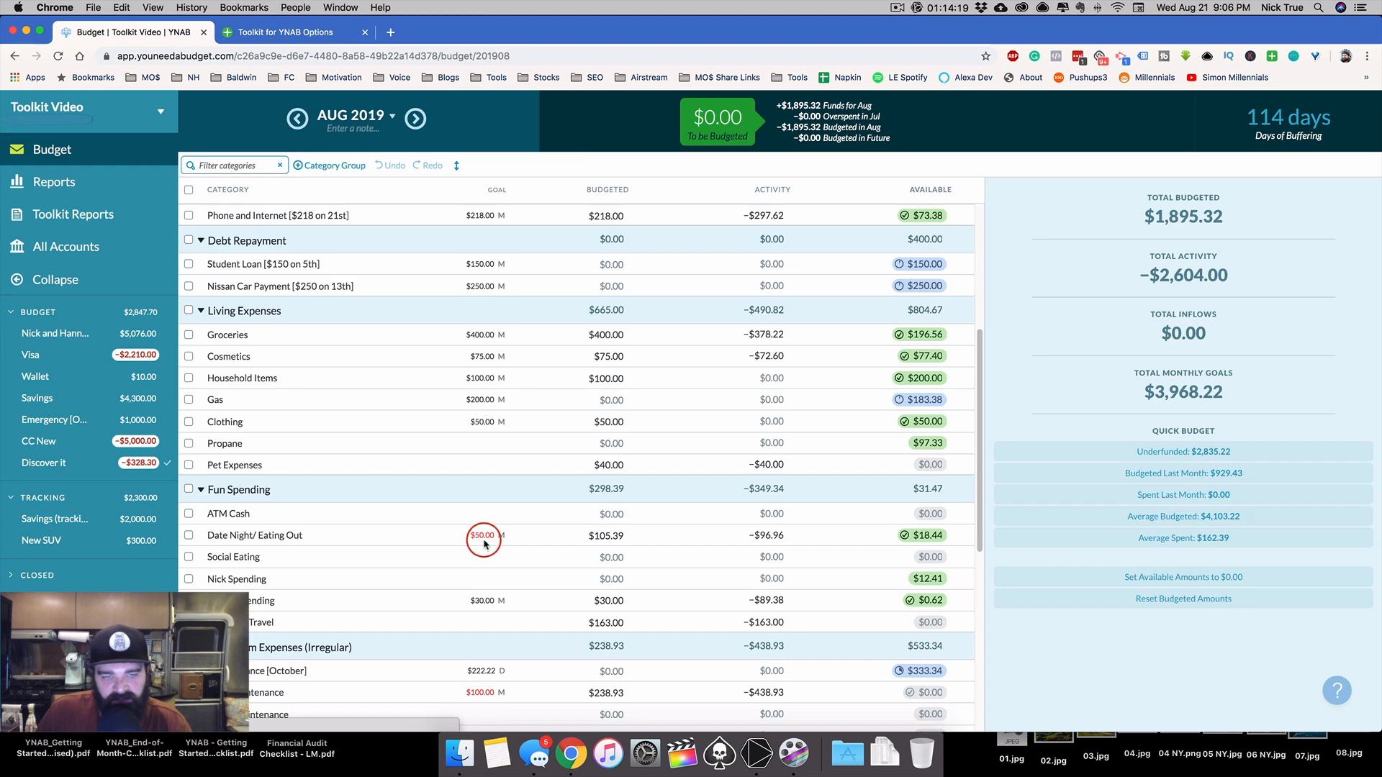
click(530, 536)
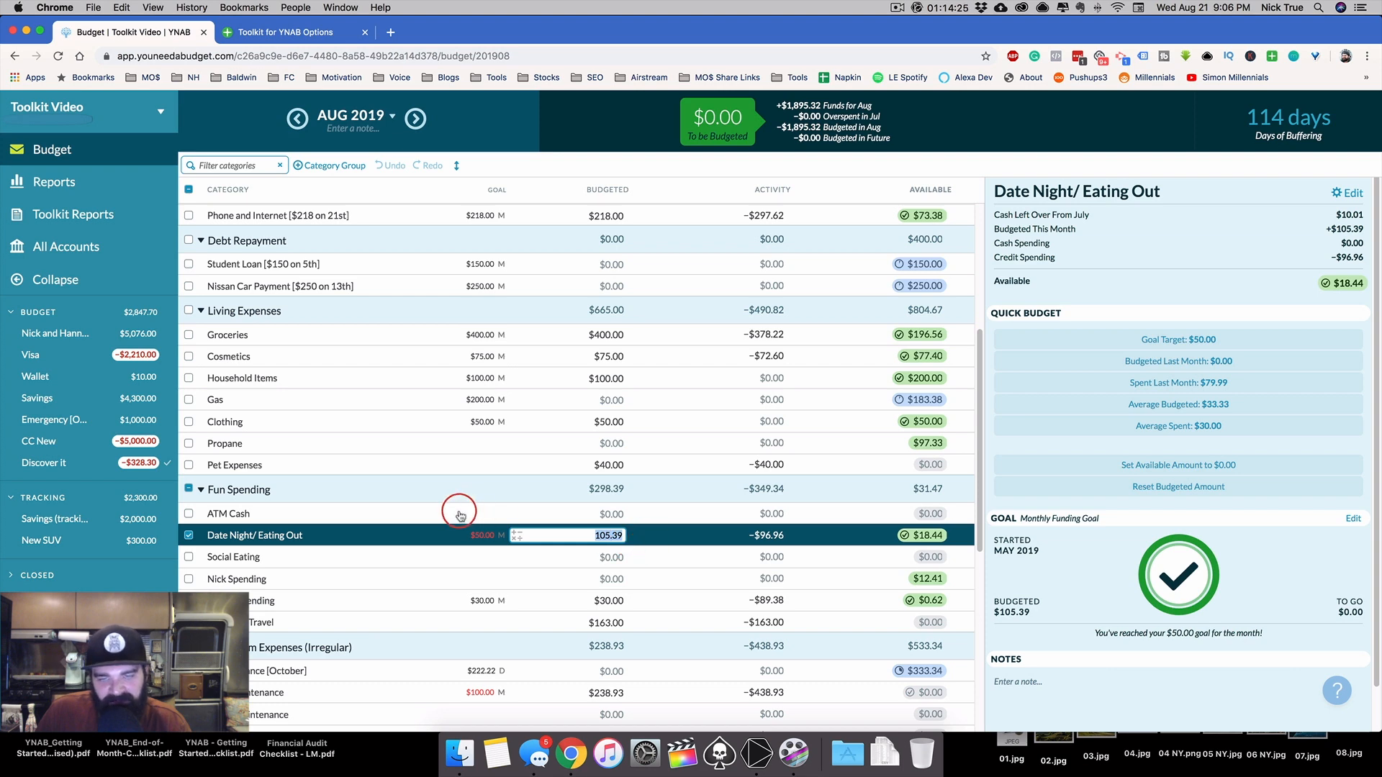
click(190, 536)
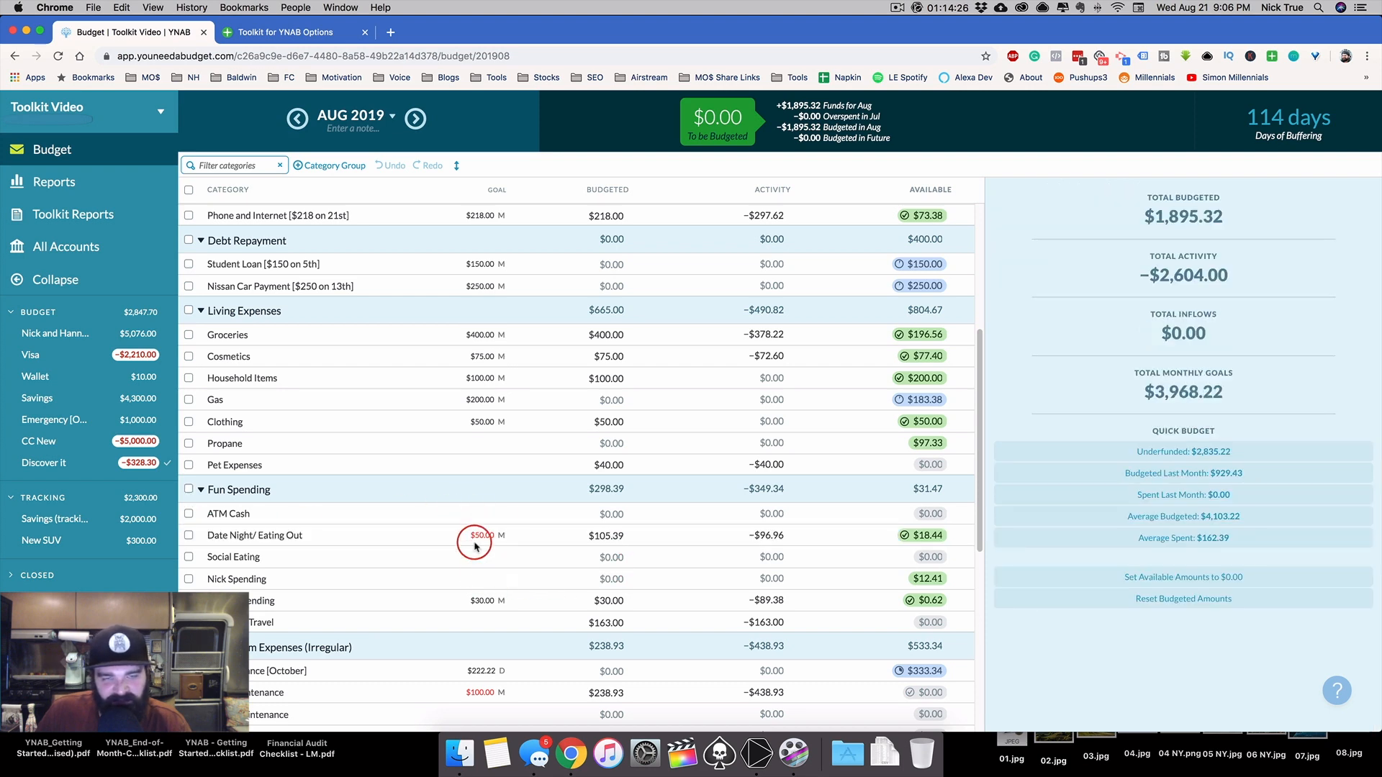
Set Display Target Goal Amount And Overbudget Warning to "Display goal amount with no emphasis", save, and reload the budget
click(259, 33)
click(371, 454)
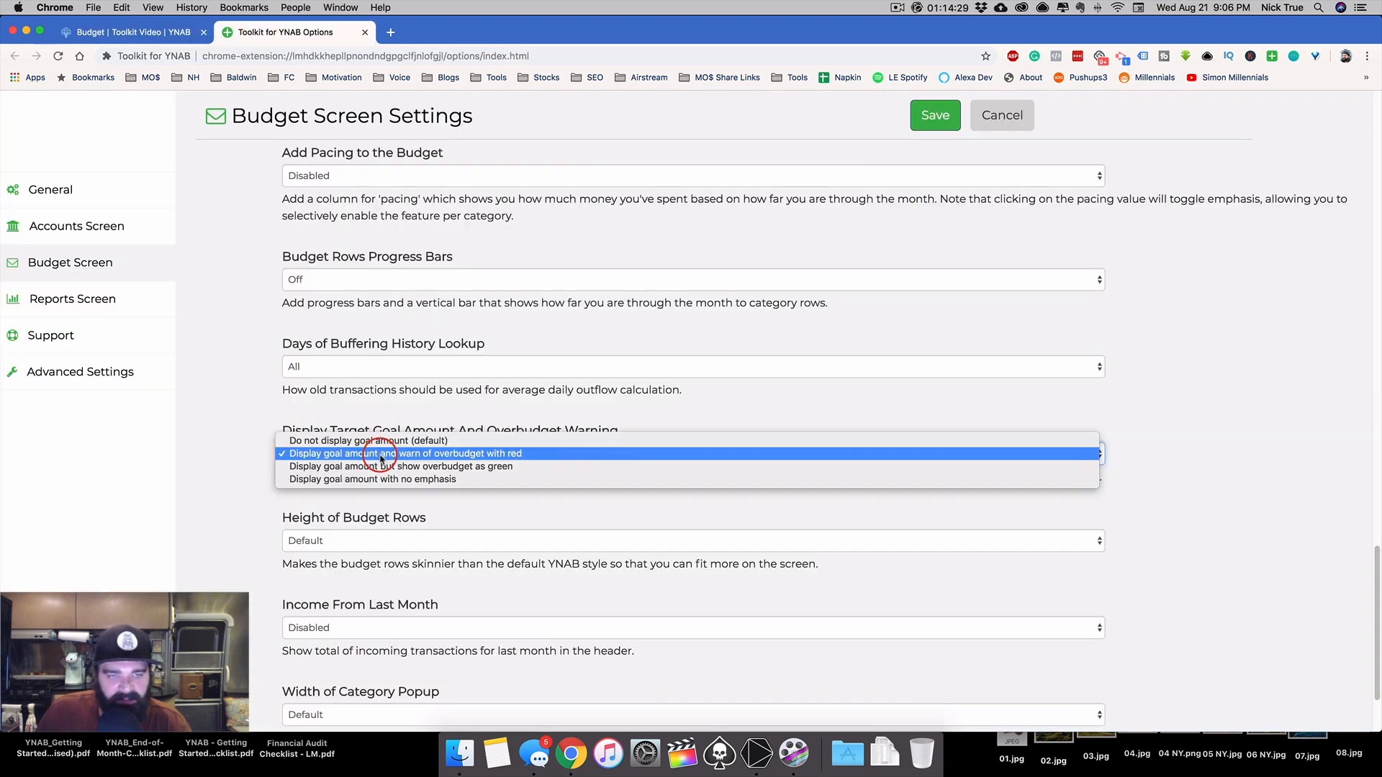
click(387, 480)
click(935, 115)
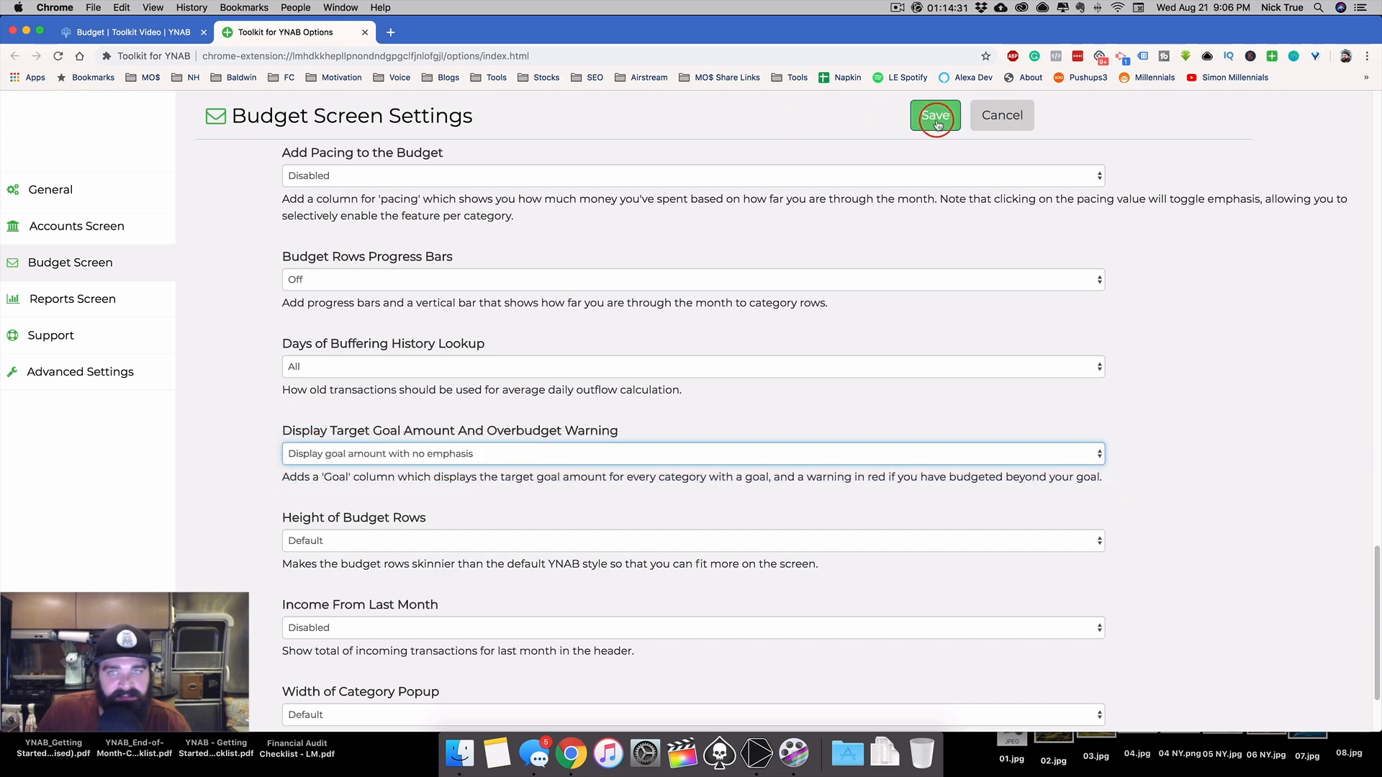
click(148, 27)
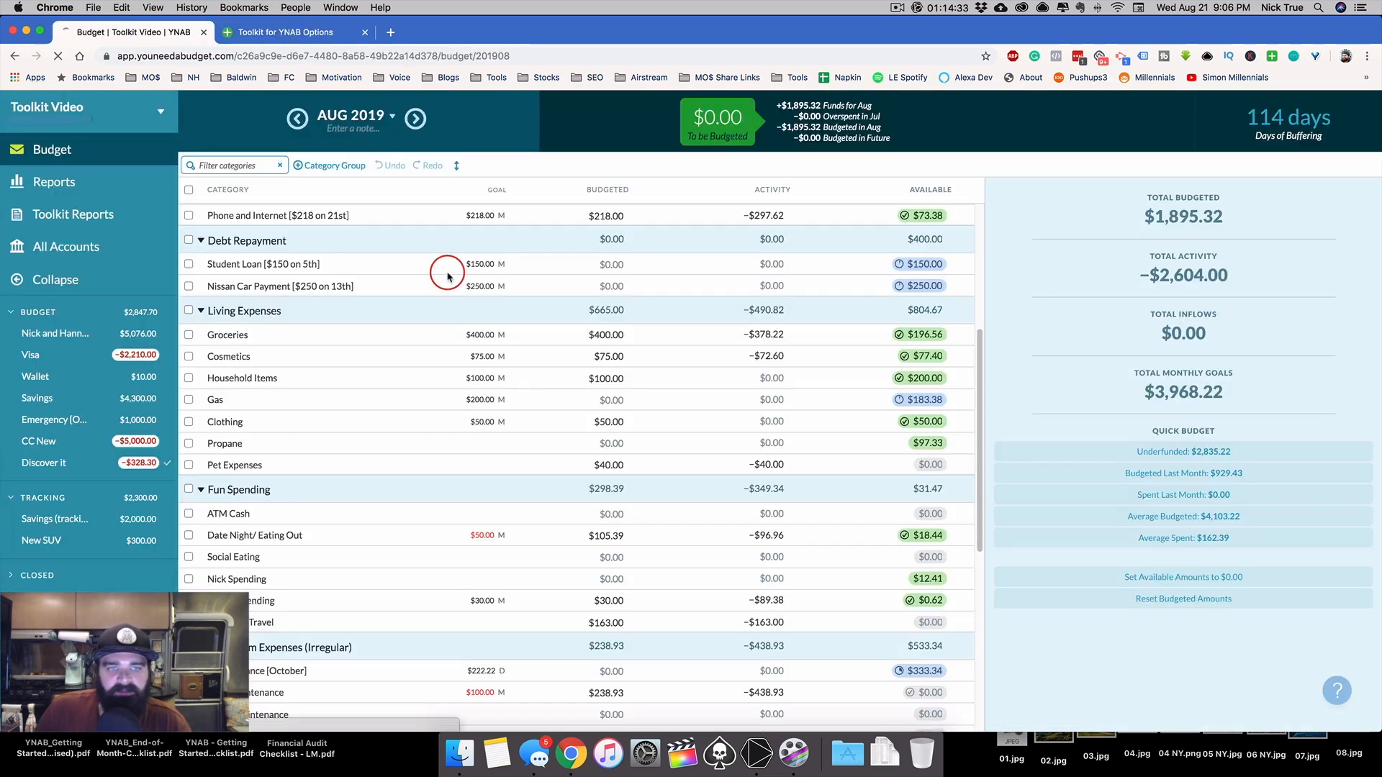
key(super+r)
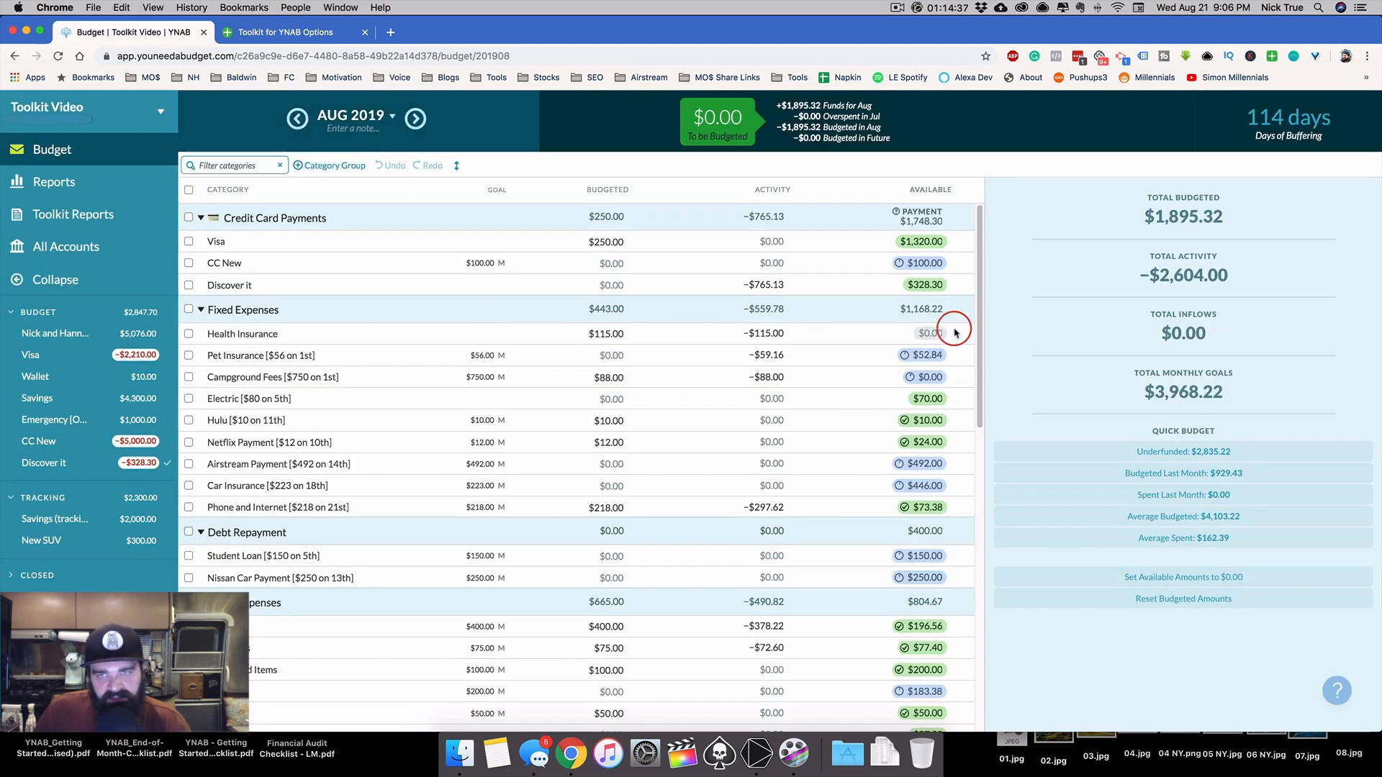
Examine the goal indicators in the August budget and compare Groceries' August details with its July available balance
drag(975, 287, 988, 607)
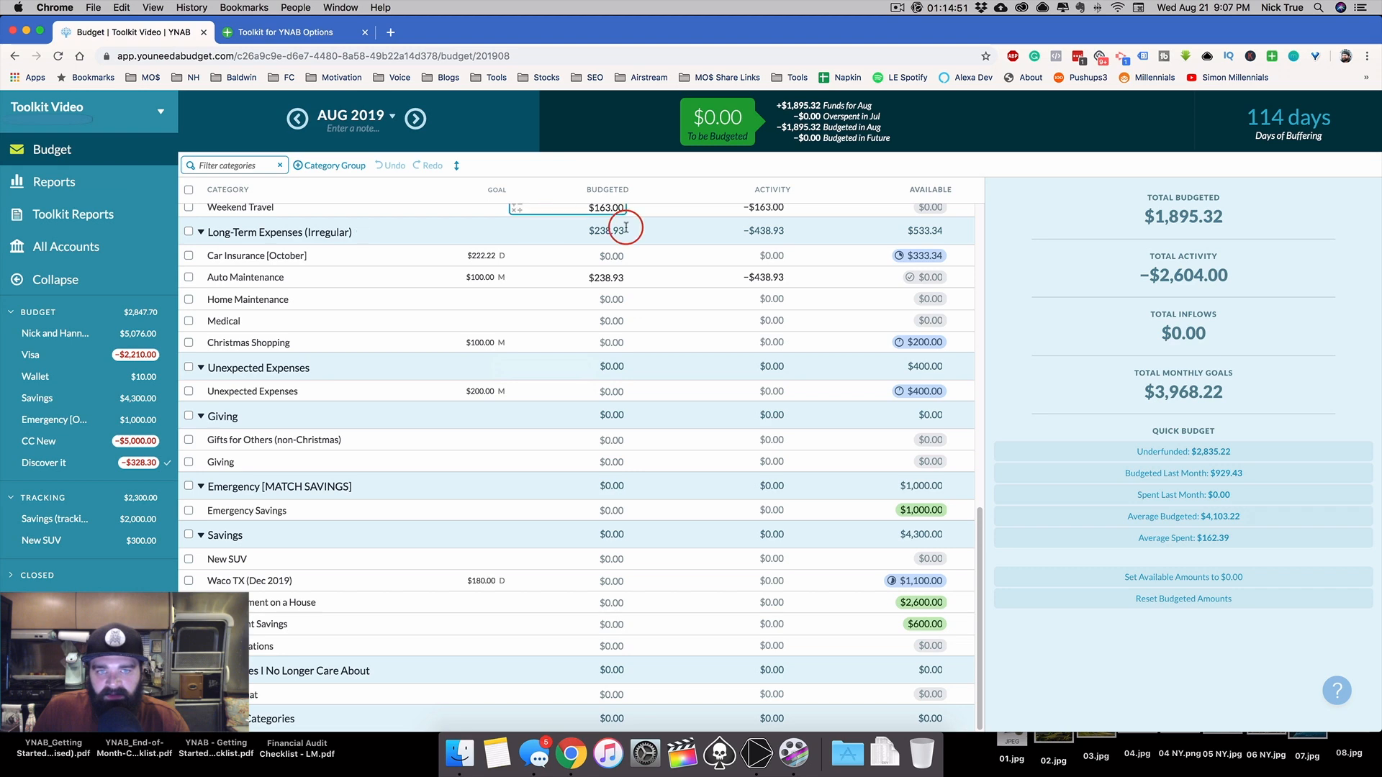
scroll(309, 277, up, 10)
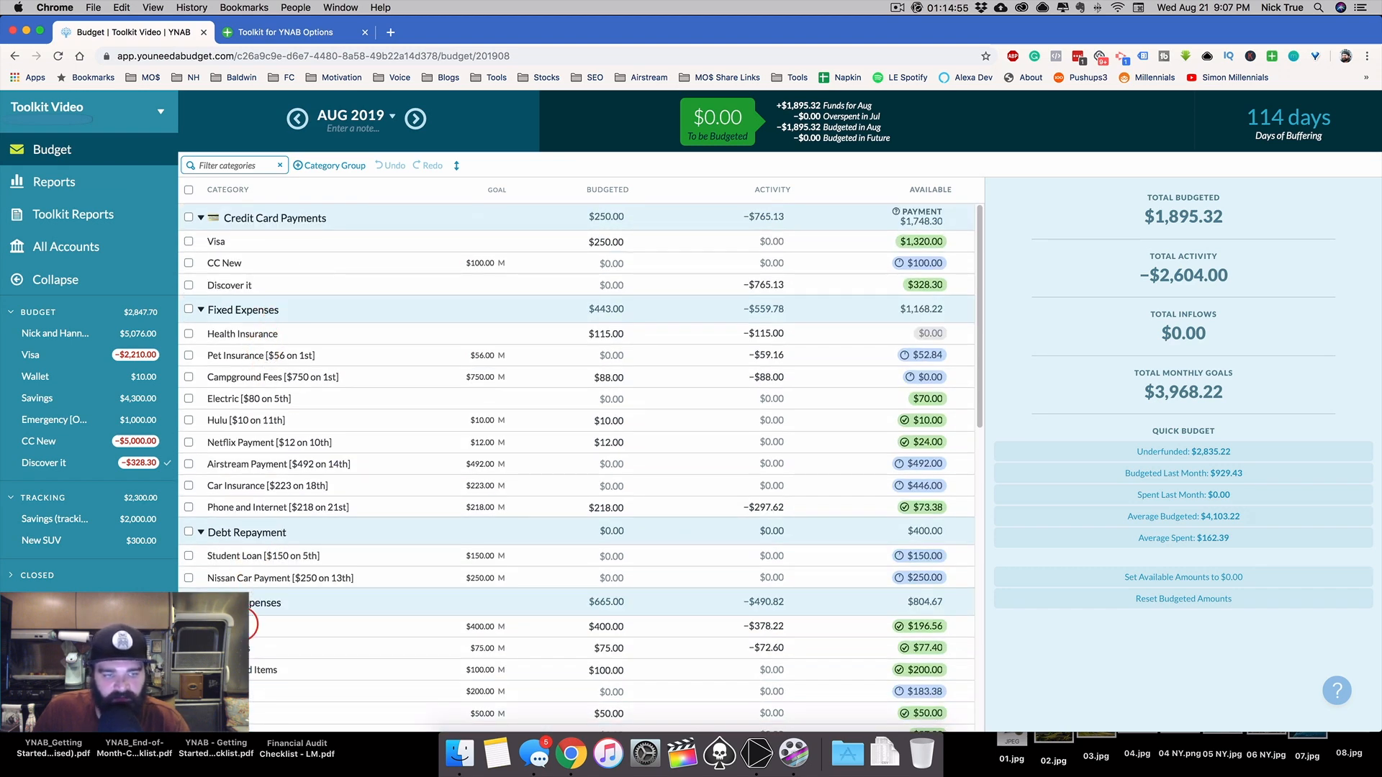
click(241, 626)
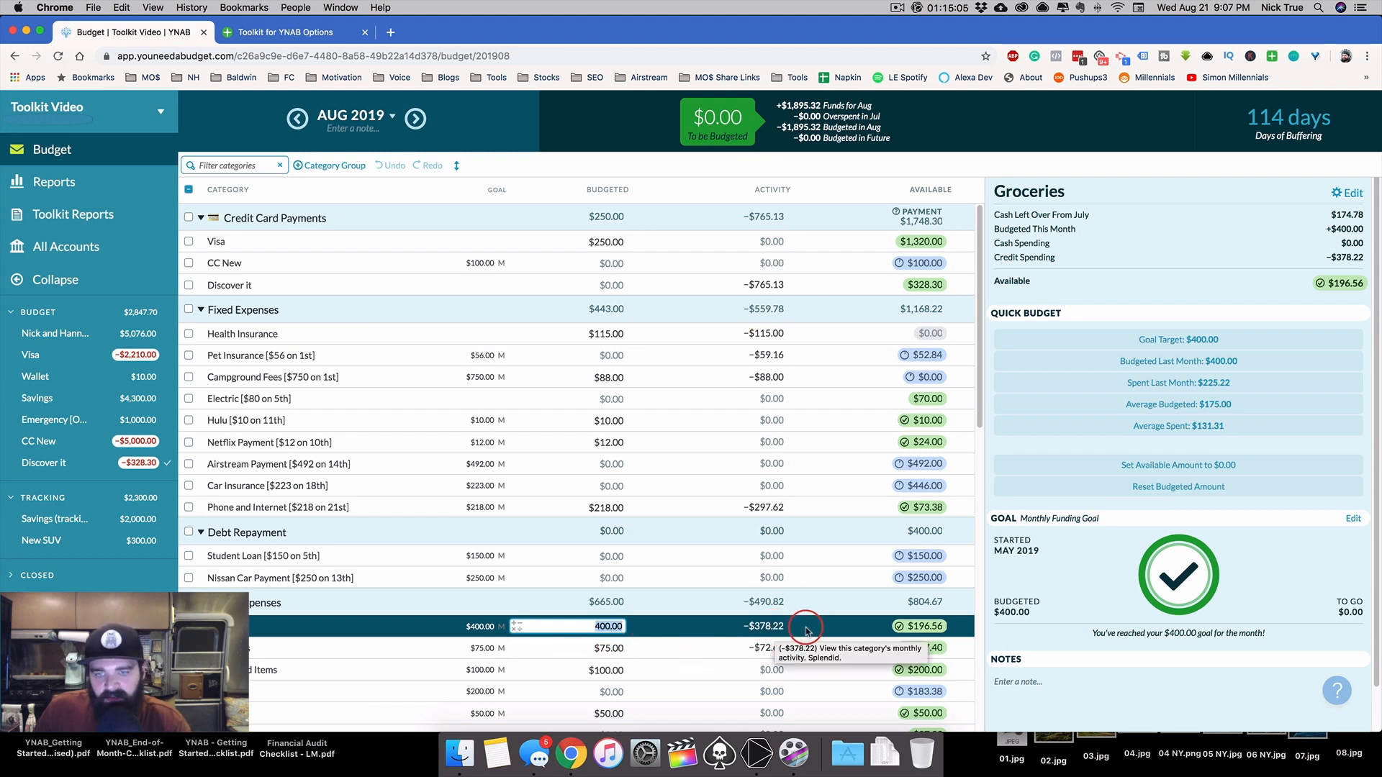
click(934, 637)
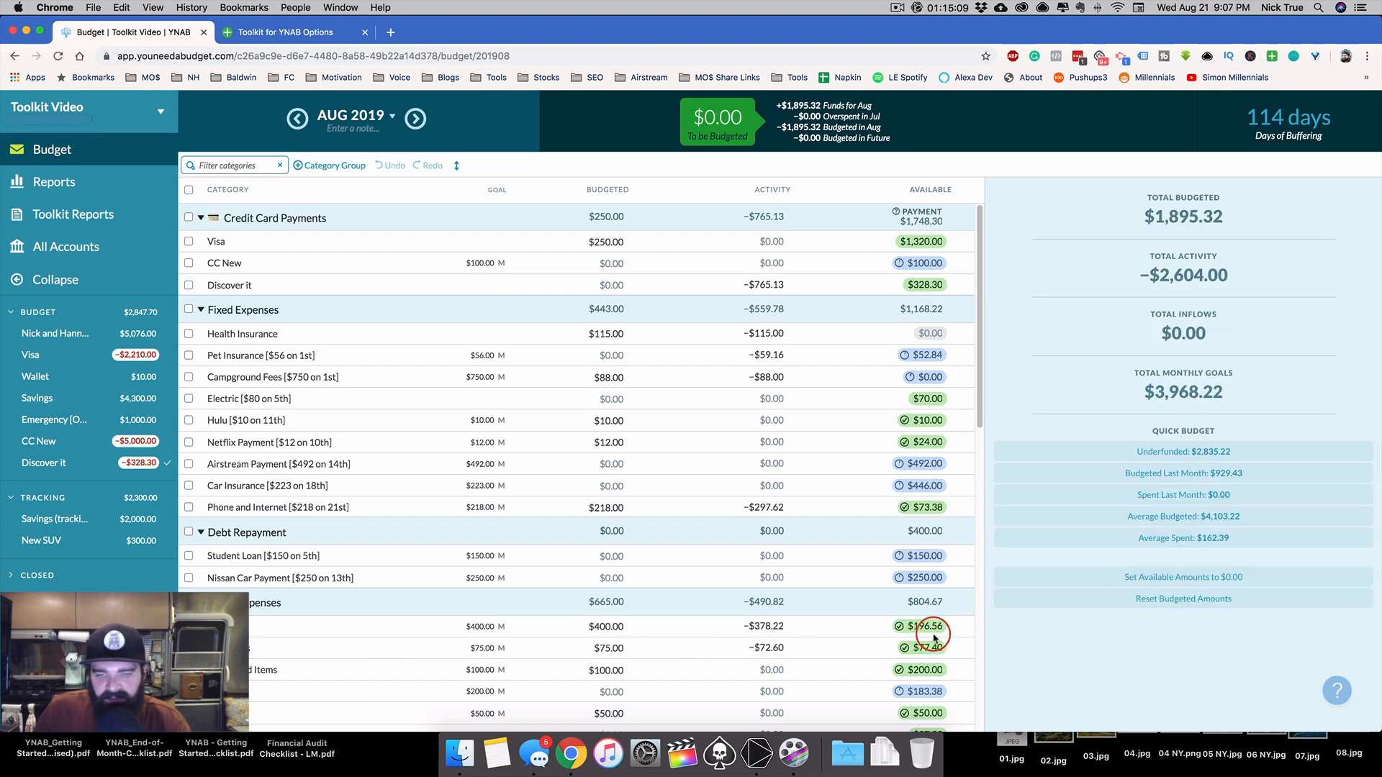
click(295, 119)
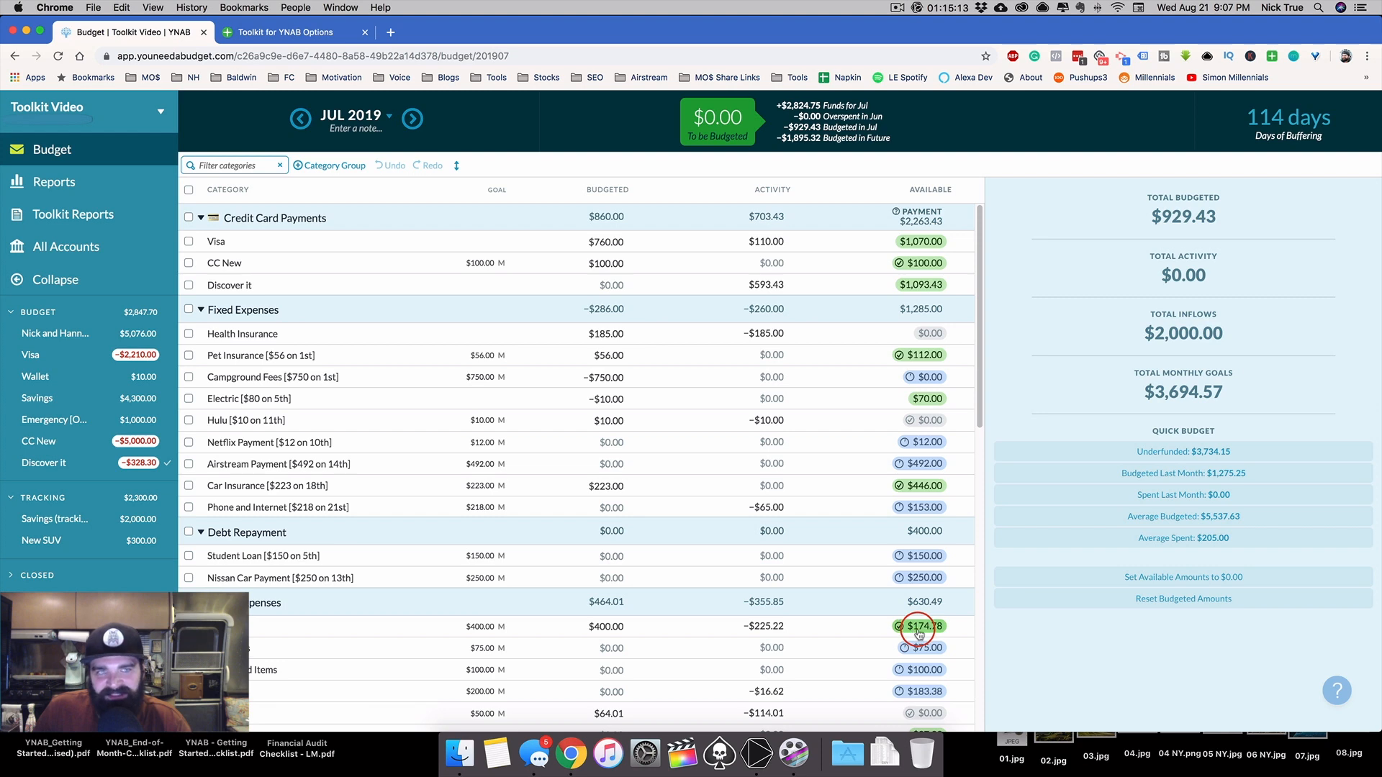
click(414, 119)
Turn off Goal Indicator Warning Color in the Budget Screen settings, save, and reload the August budget
click(285, 34)
scroll(407, 333, up, 10)
scroll(407, 337, up, 3)
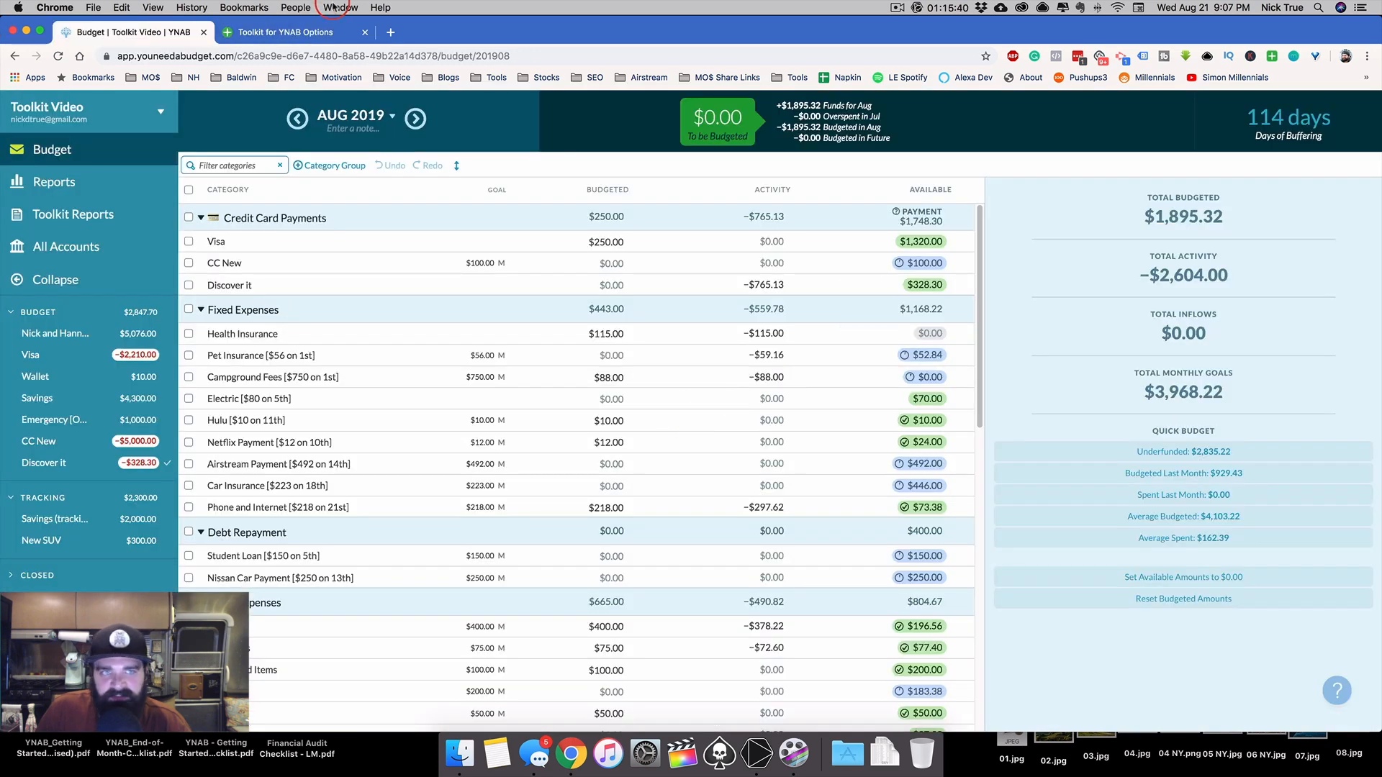
click(302, 33)
click(245, 239)
click(947, 117)
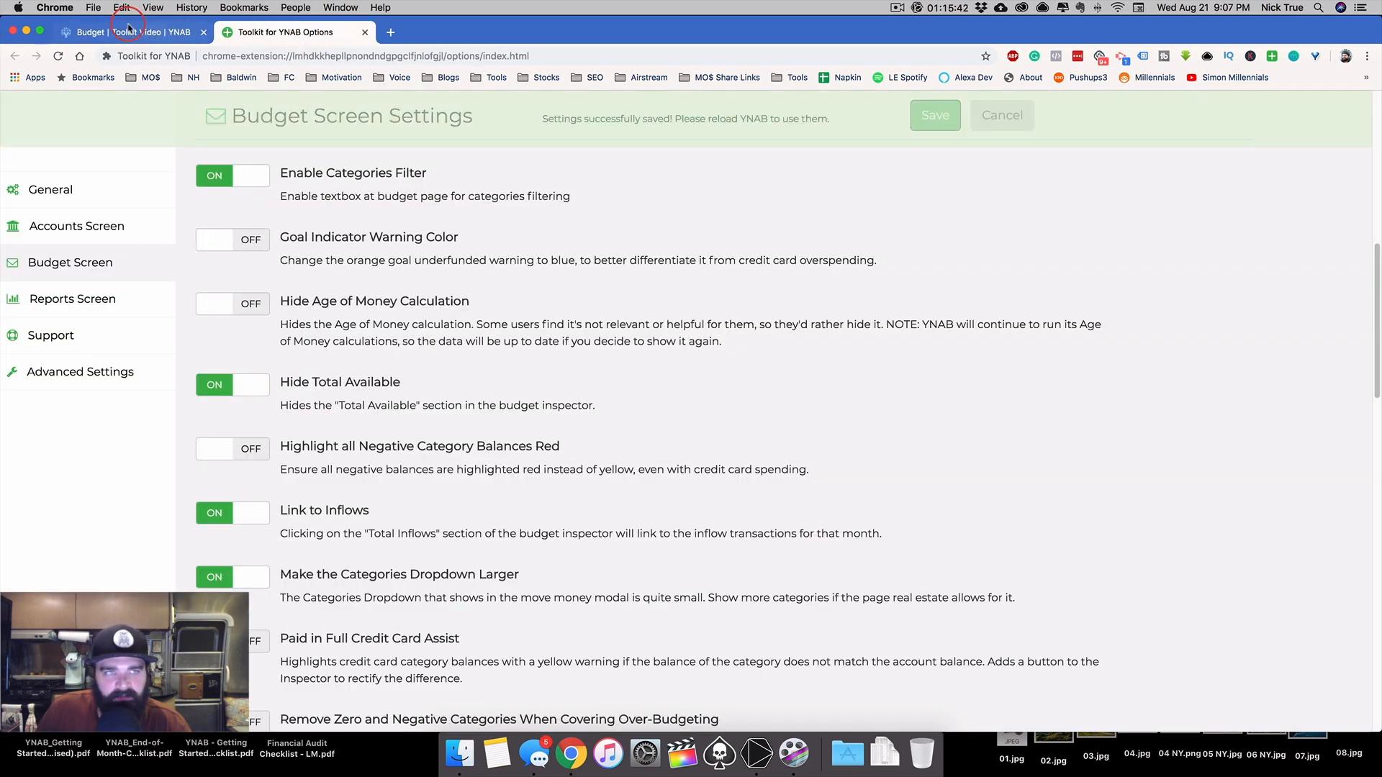
click(111, 34)
key(super+r)
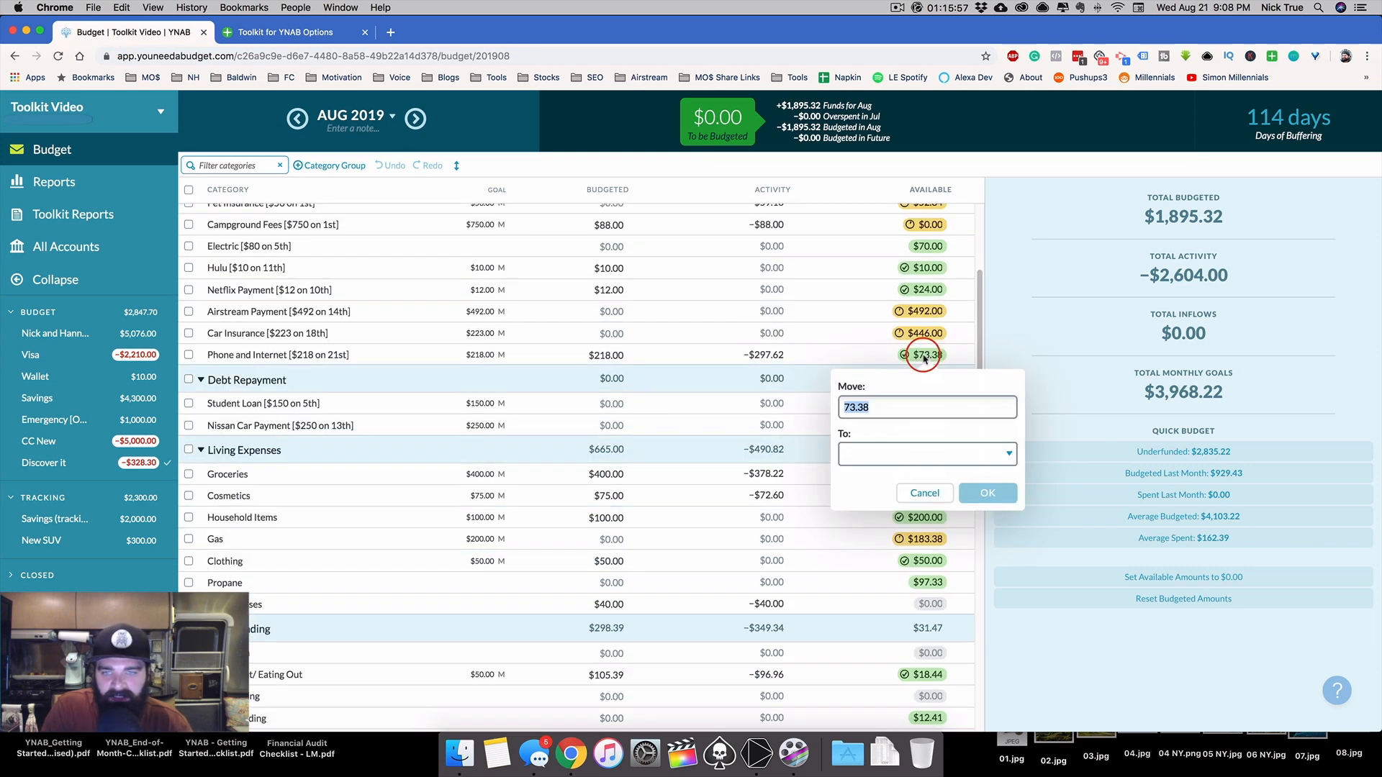
Move the available $73.38 from Phone and Internet to To be Budgeted, and set the category's August budgeted amount to 0
key(Tab)
key(Return)
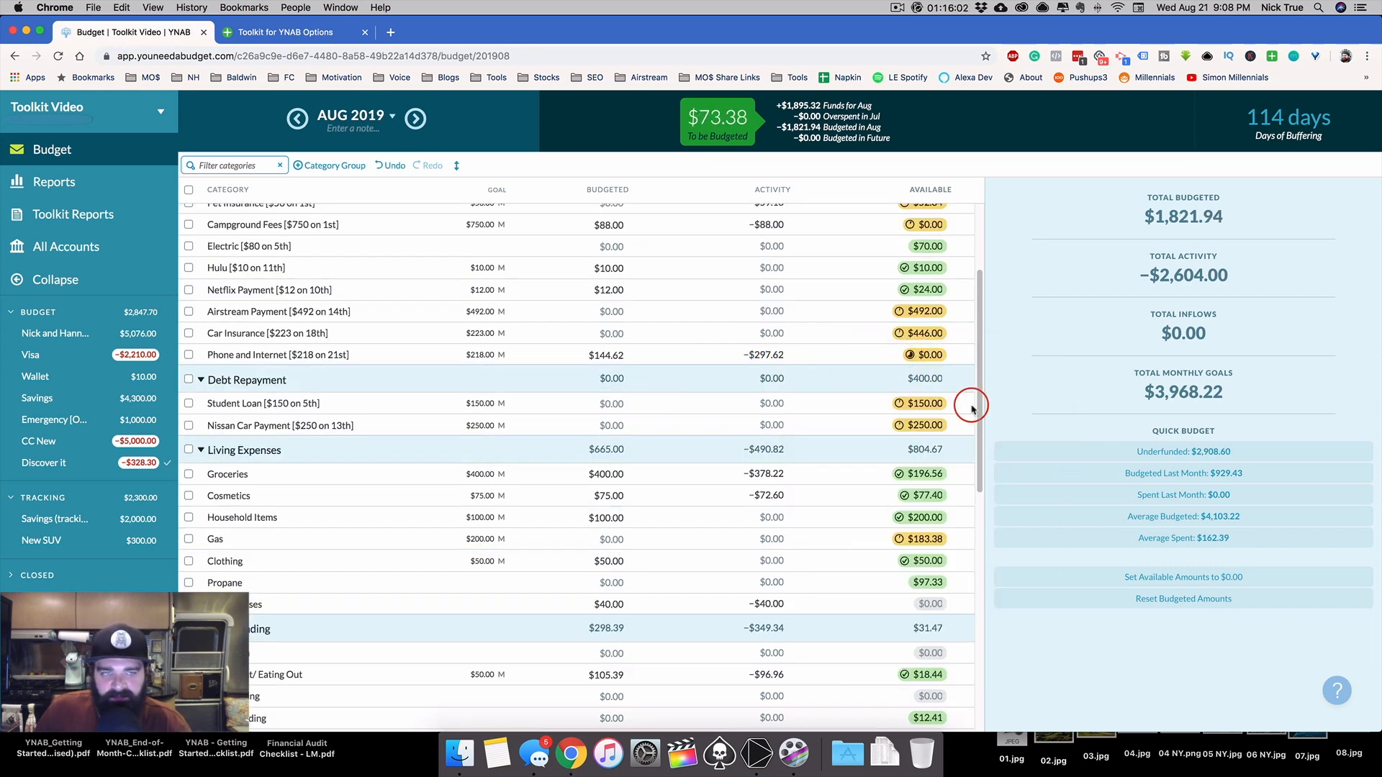
scroll(979, 369, down, 2)
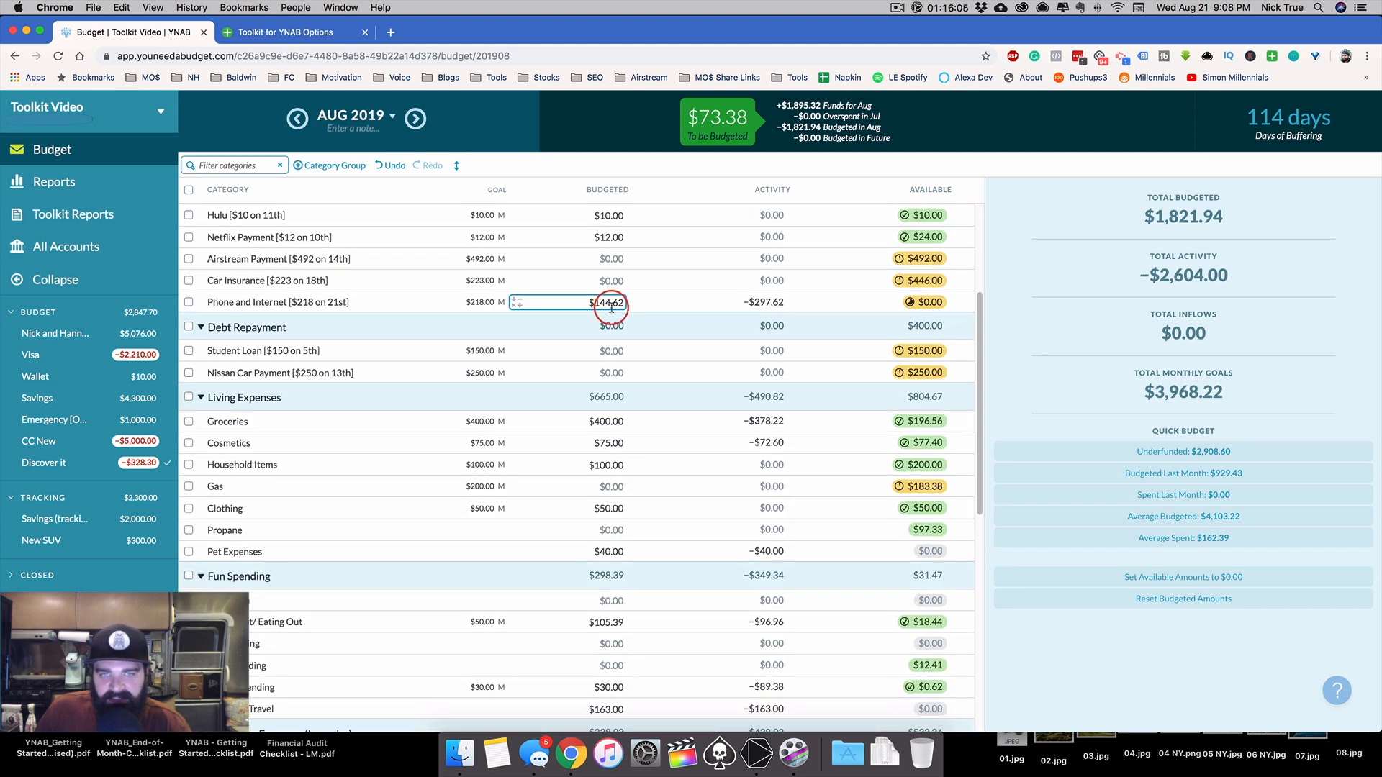
click(610, 303)
text(0)
key(Return)
click(918, 282)
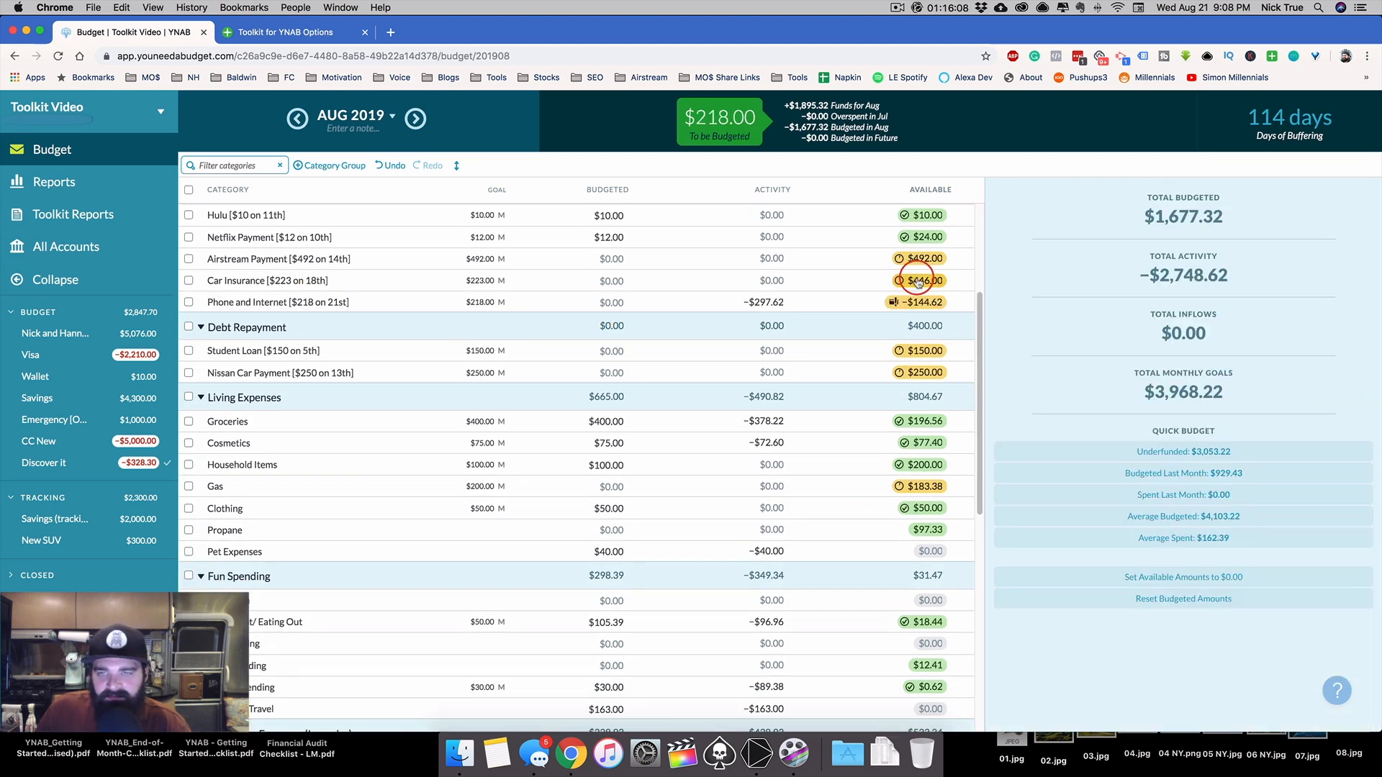
Compare the warning colour of underfunded goals with that of the overspent Phone and Internet category in August
drag(987, 299, 986, 195)
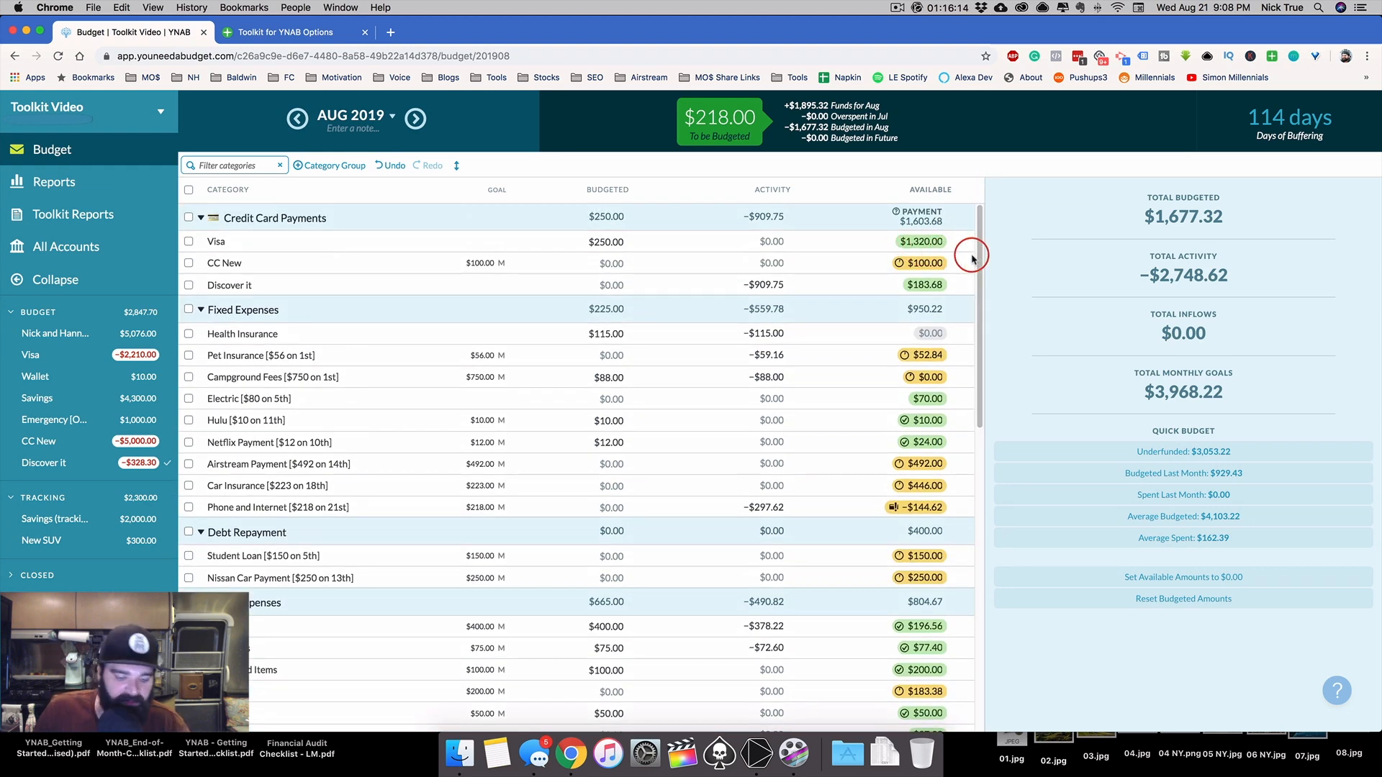
scroll(974, 257, down, 2)
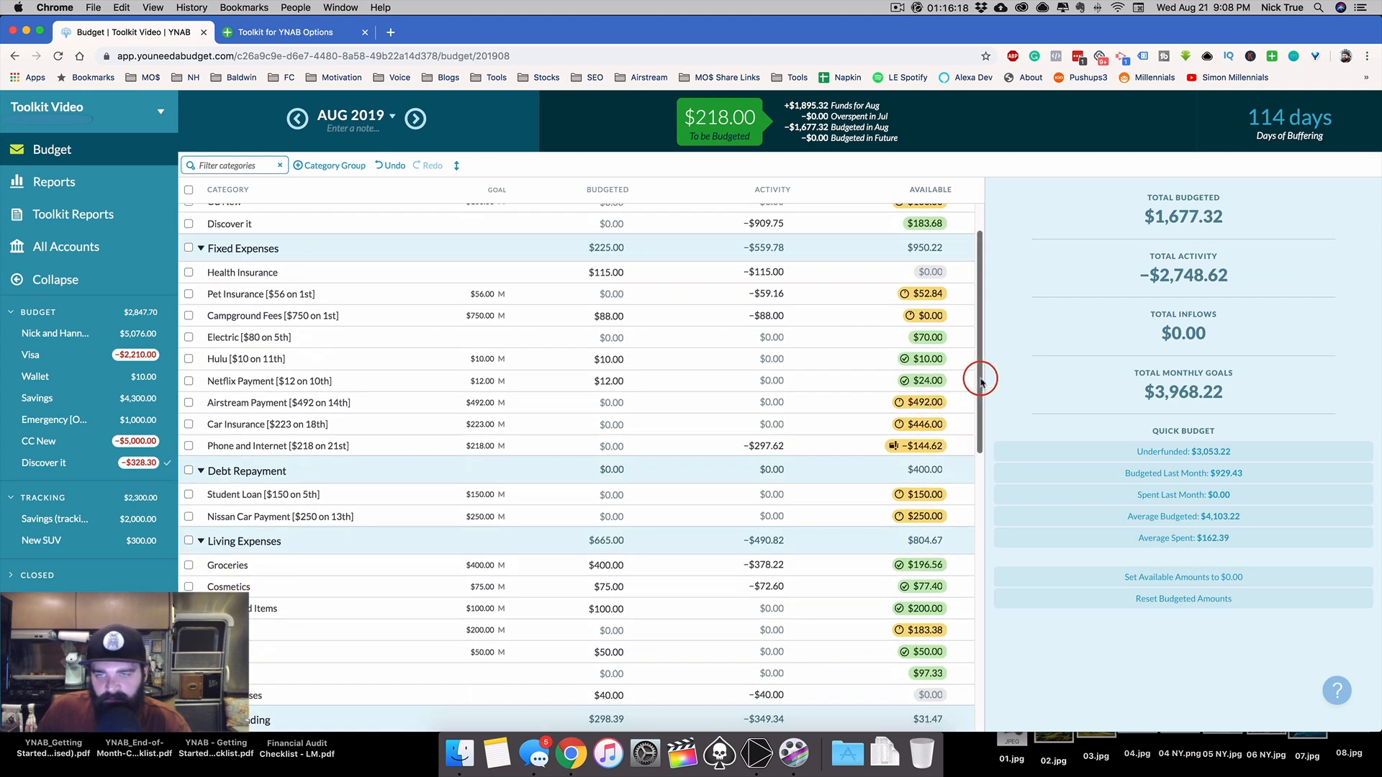
scroll(979, 398, down, 1)
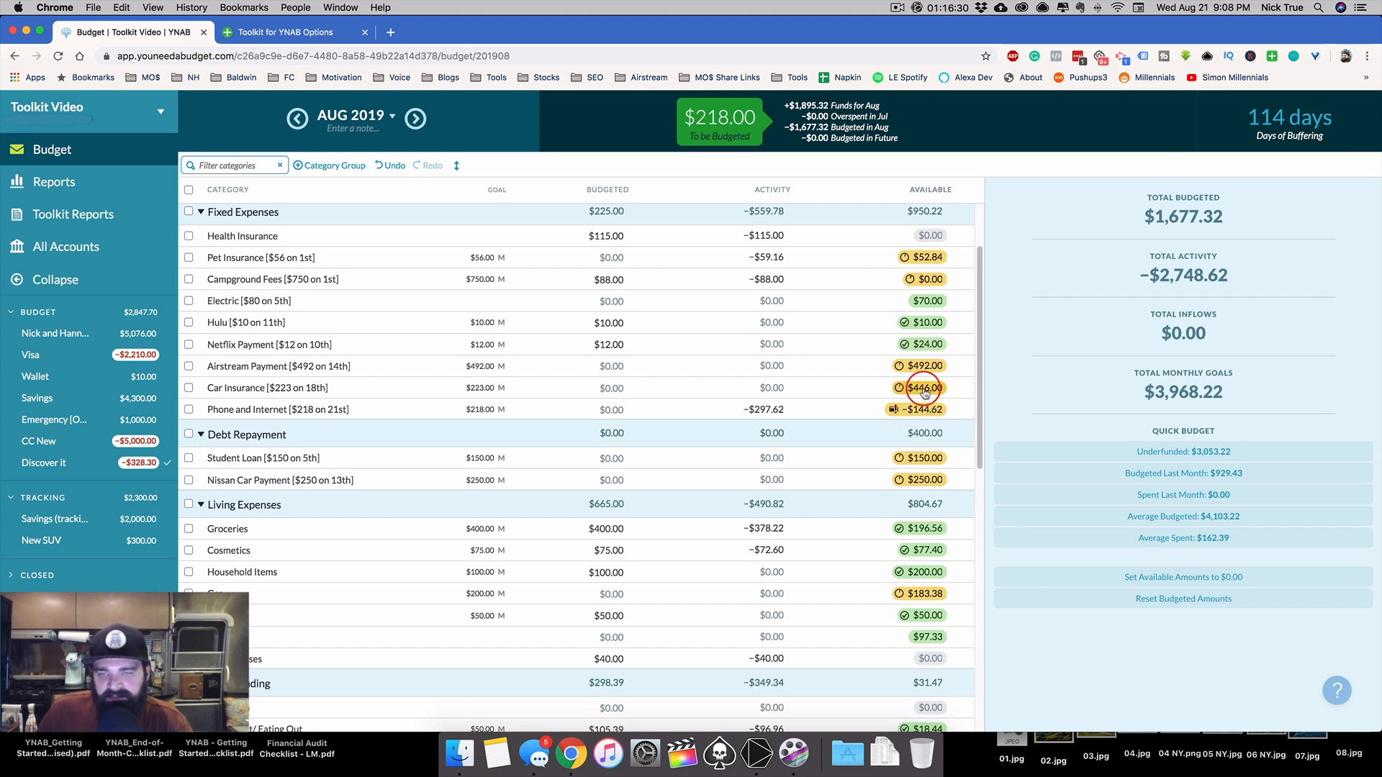
Turn on Goal Indicator Warning Color in the Budget Screen settings, save, and reload the August budget
mouse_move(928, 391)
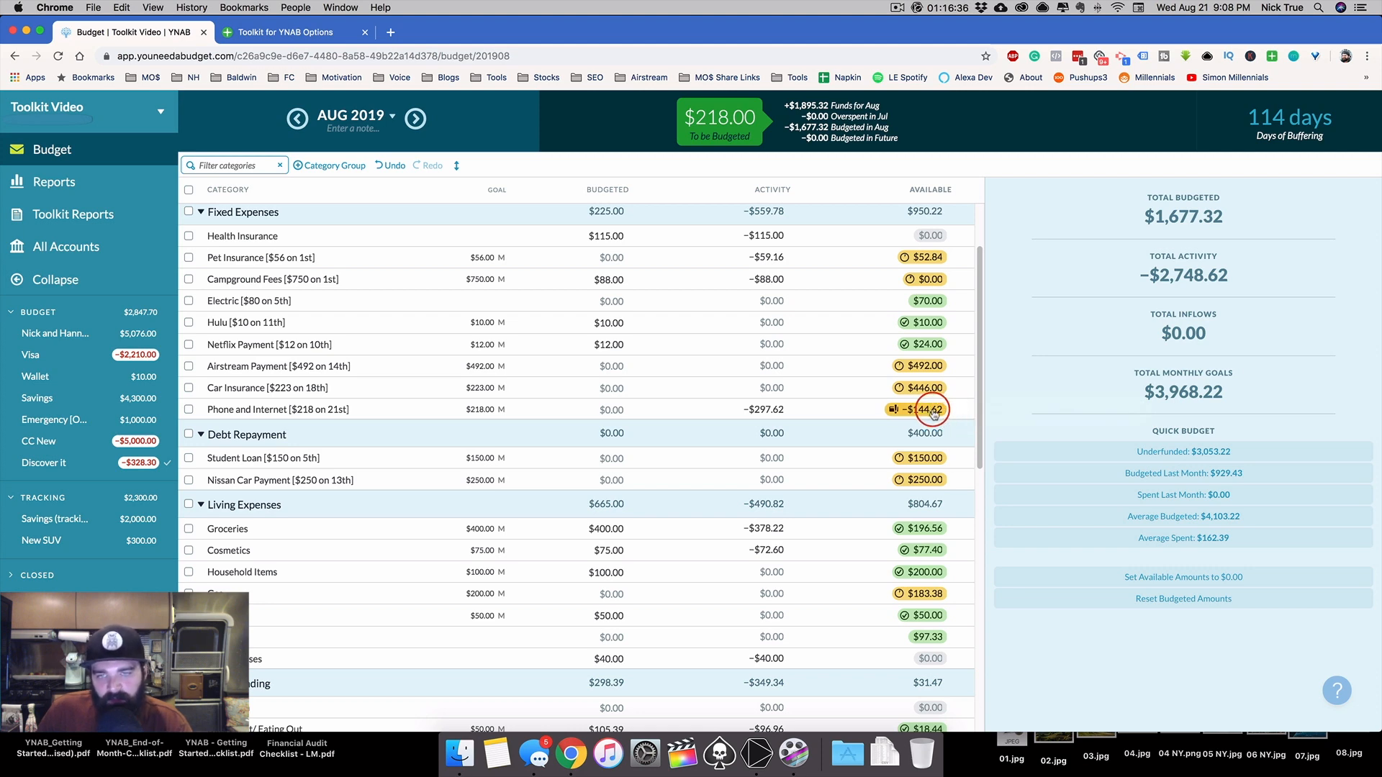
click(277, 33)
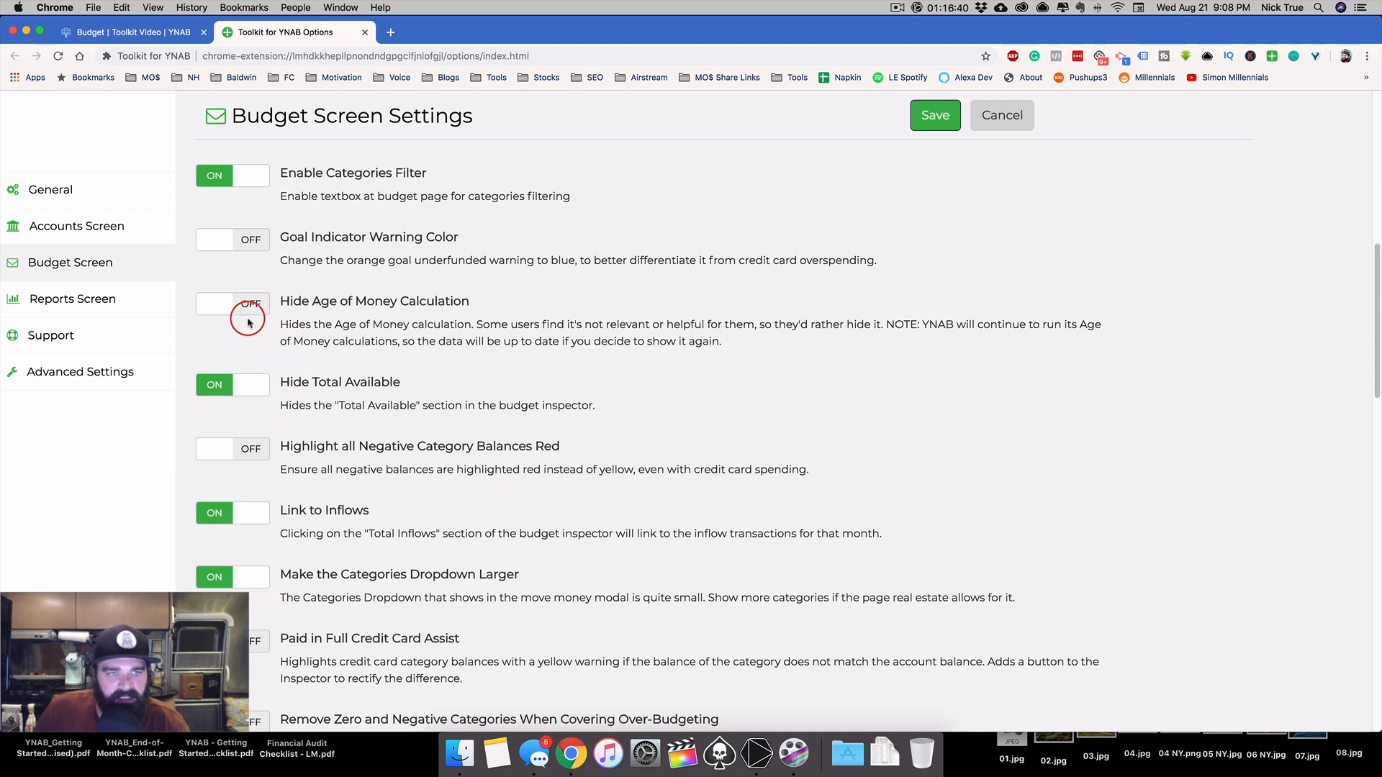
click(236, 245)
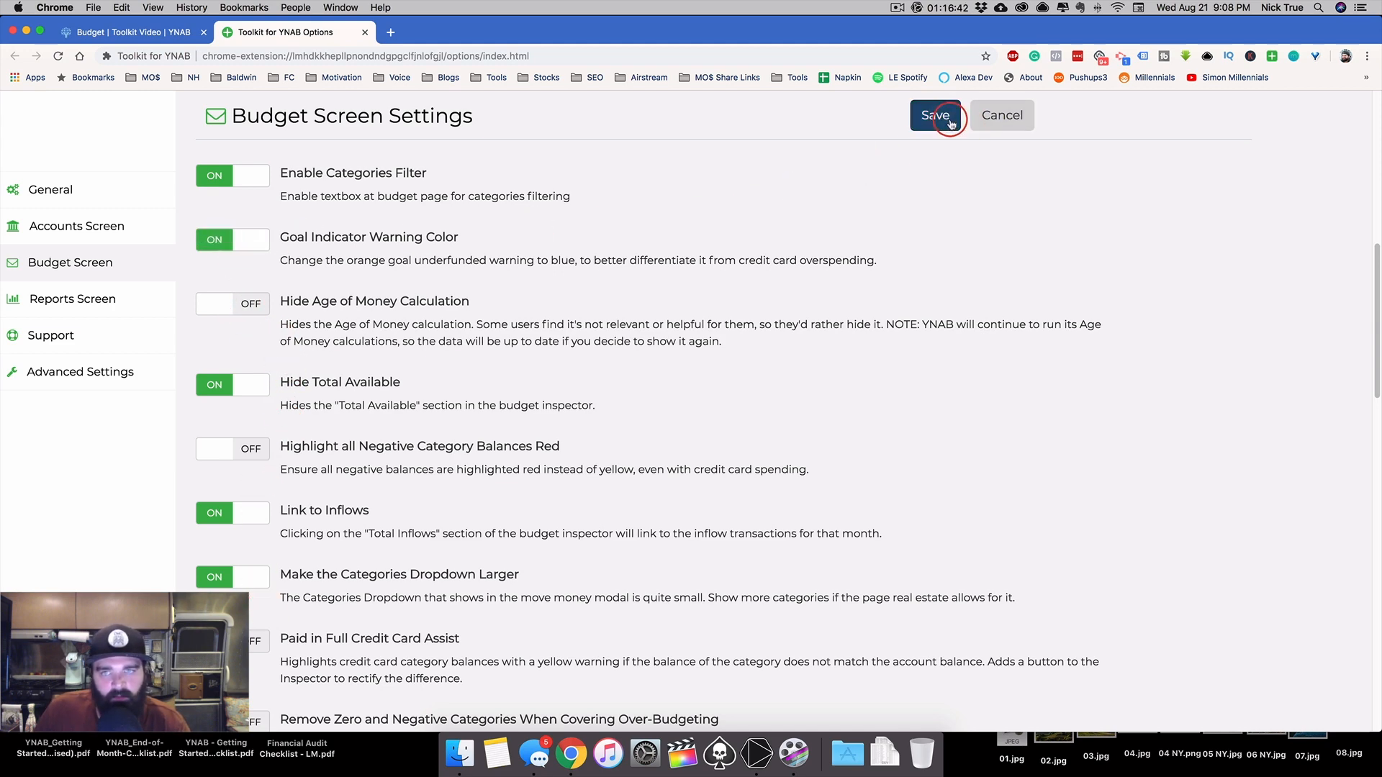
click(951, 123)
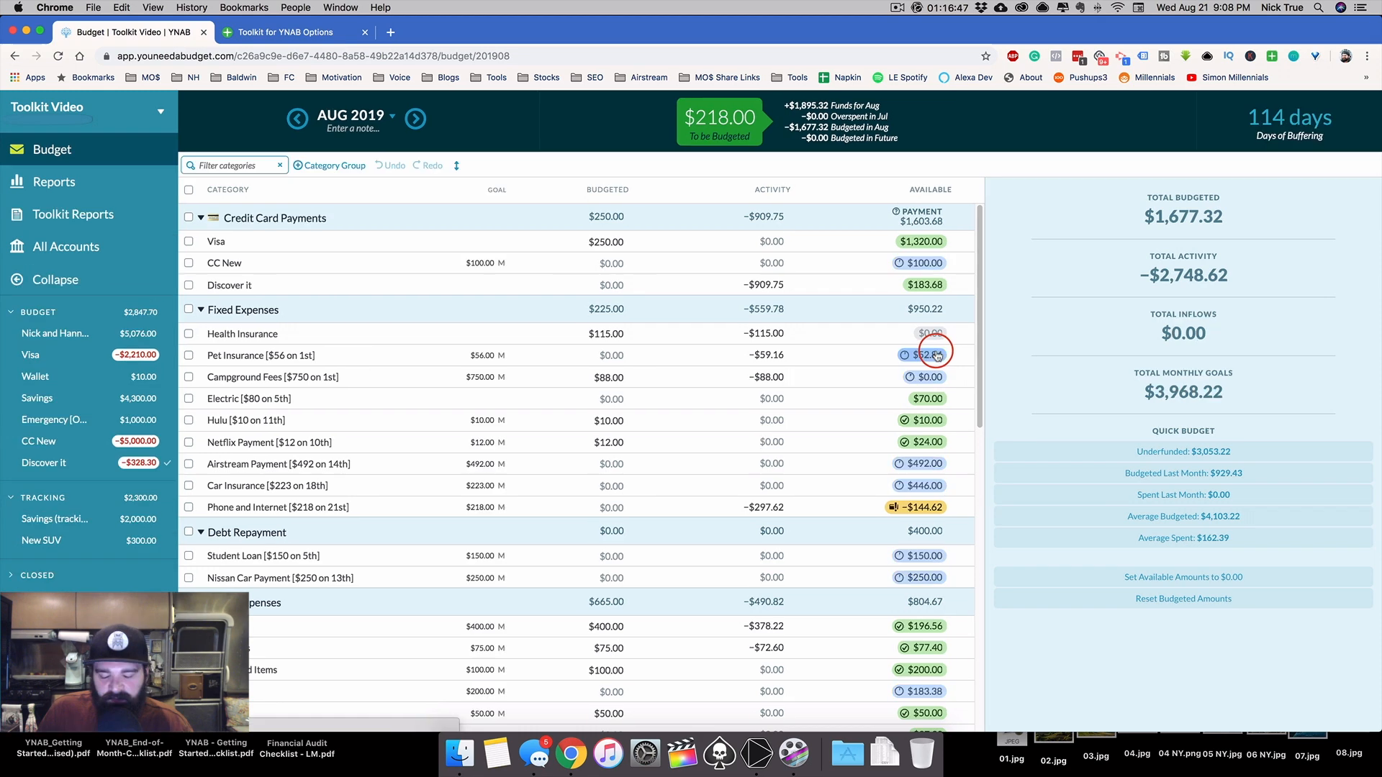
Compare the warning colour of underfunded goals with that of overspent Phone and Internet after the option change
drag(979, 289, 981, 304)
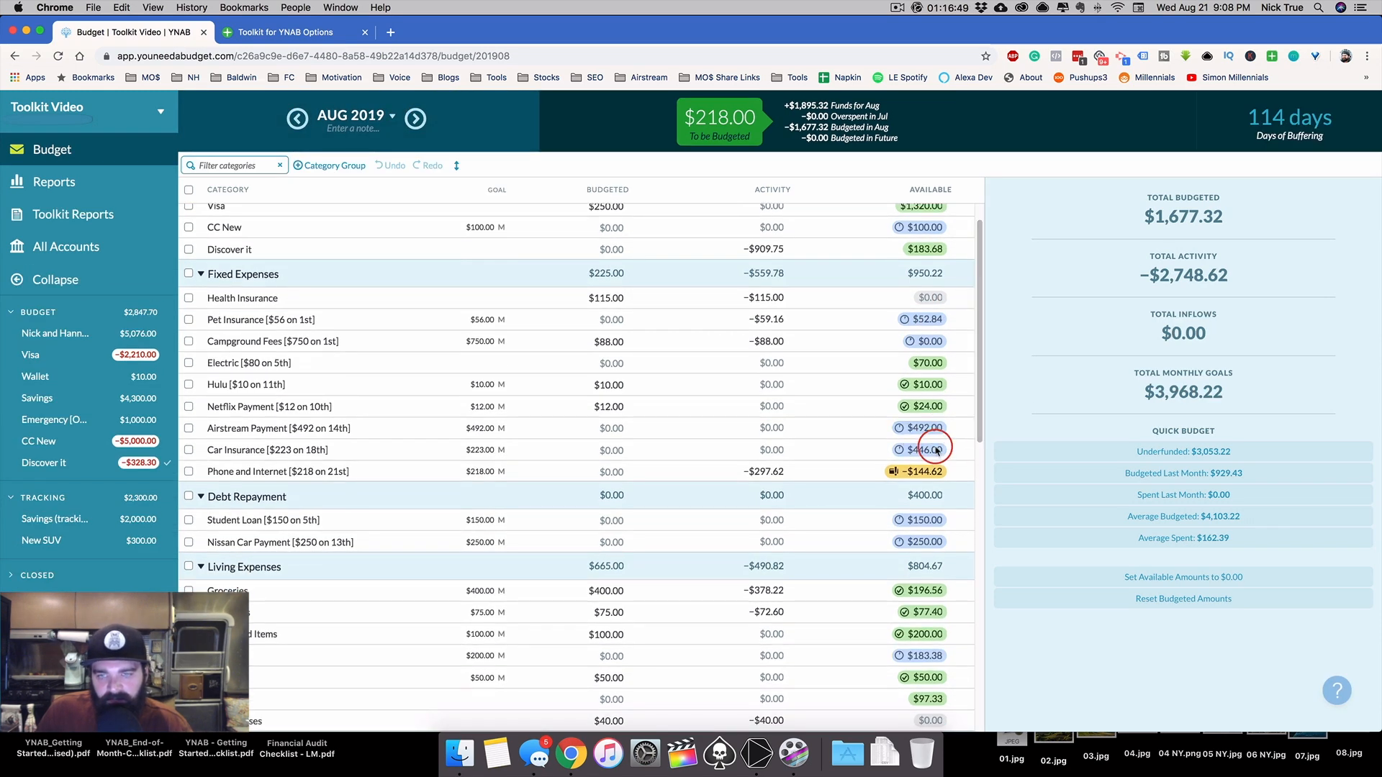
scroll(933, 426, up, 1)
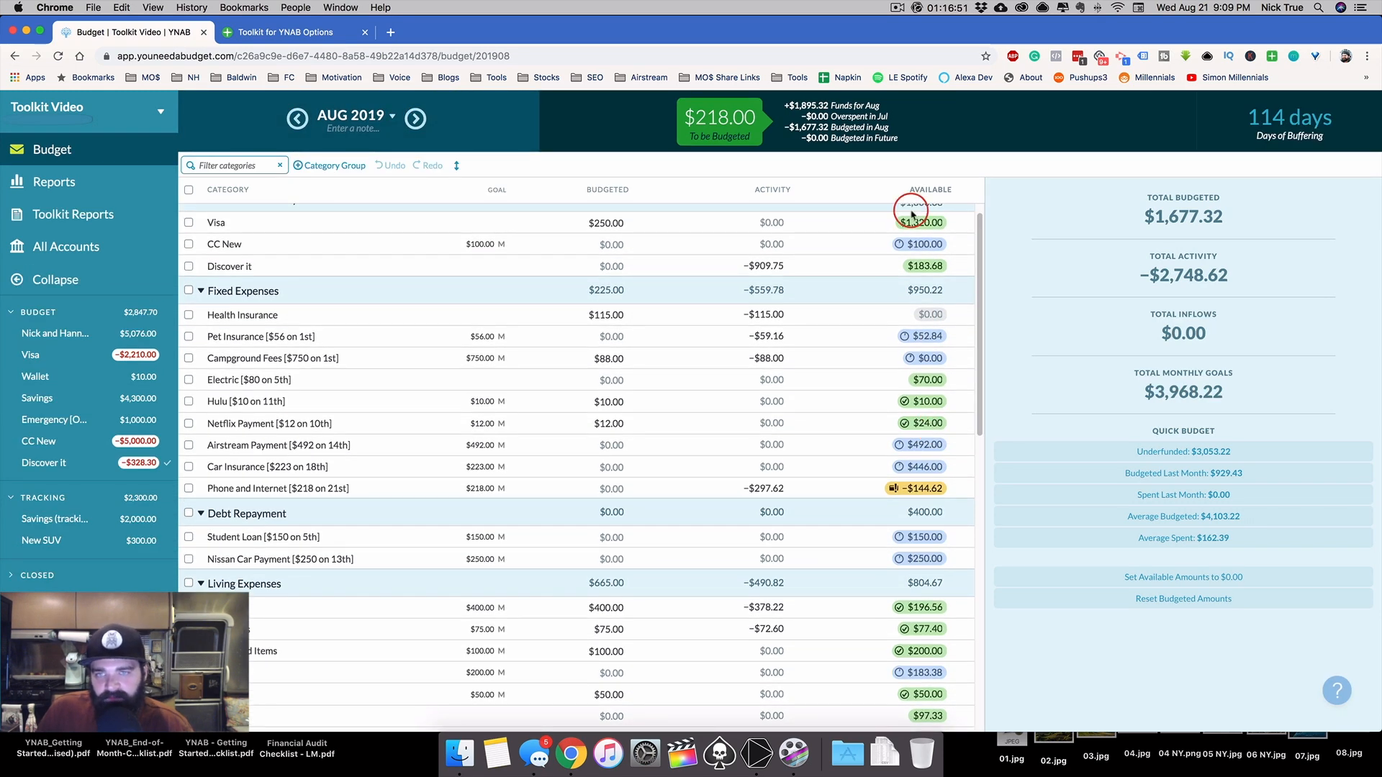
drag(978, 231, 976, 276)
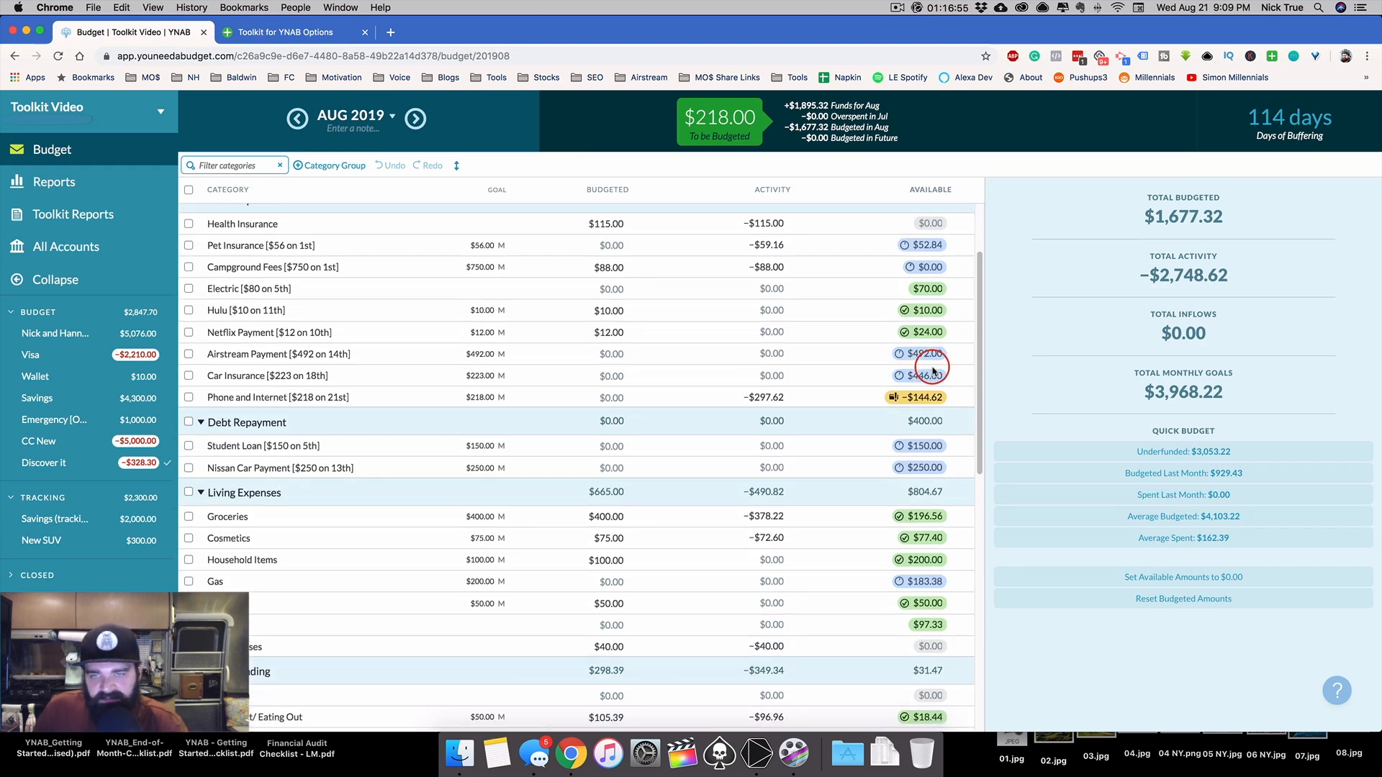
scroll(979, 341, down, 4)
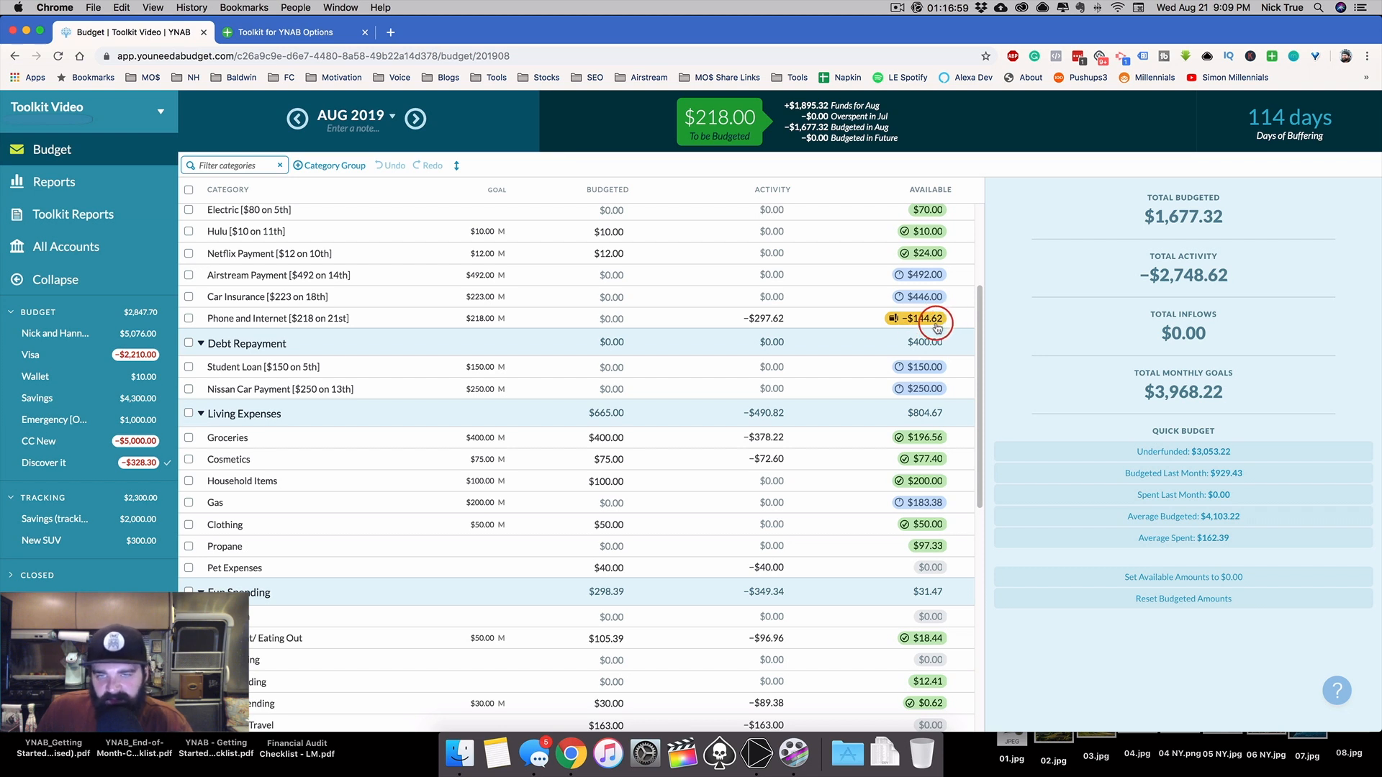
mouse_move(934, 326)
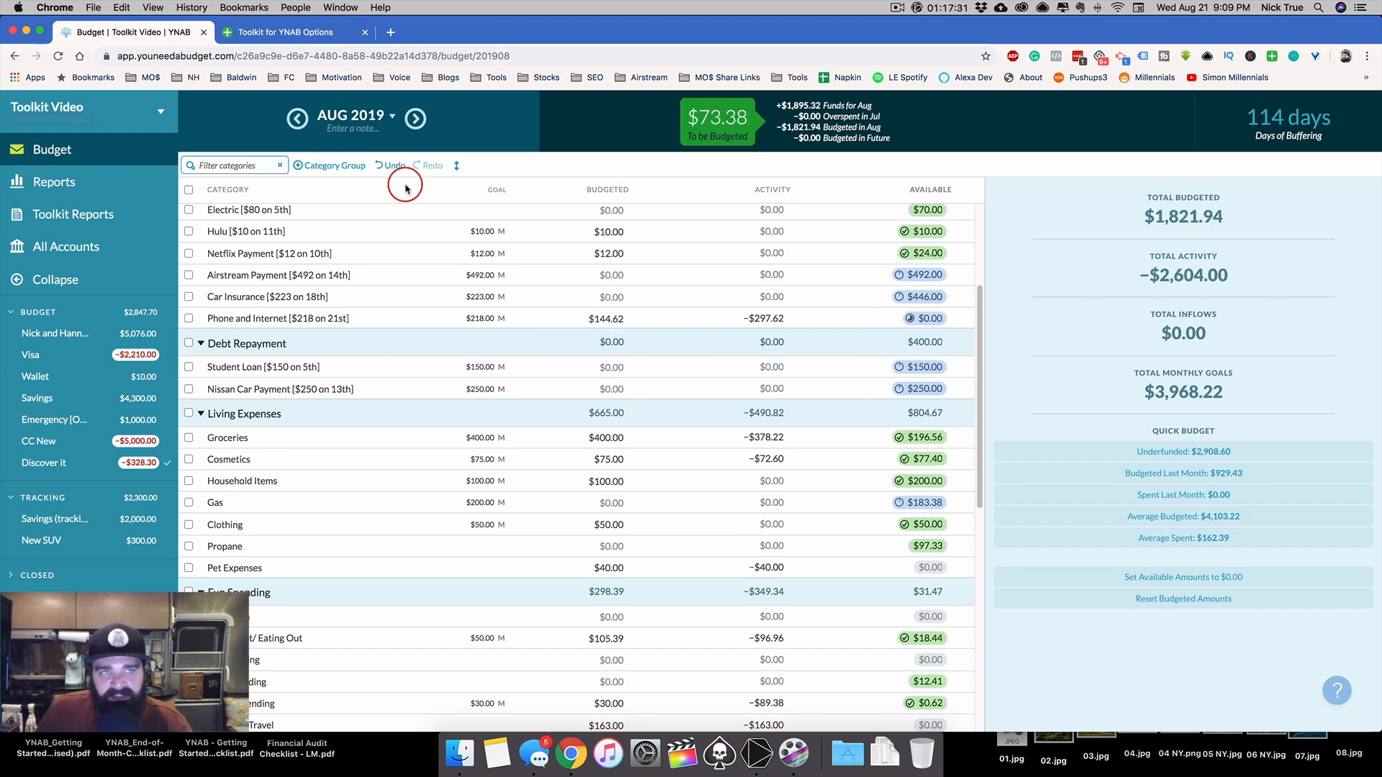
Find the pacing option in the Budget Screen settings, set Add Pacing to the Budget to Show Full Amount, and save
click(306, 32)
scroll(348, 418, down, 3)
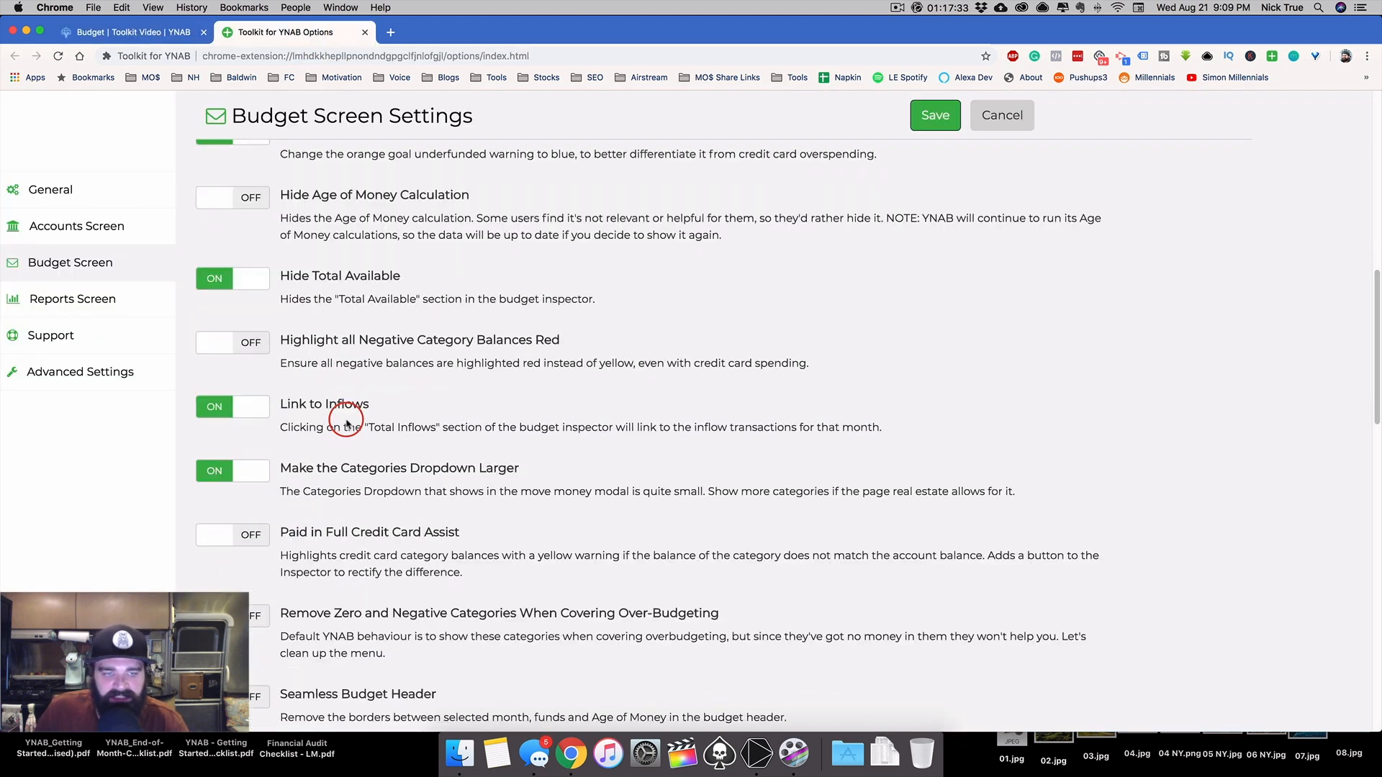
scroll(347, 423, down, 2)
key(super+f)
text(pacing)
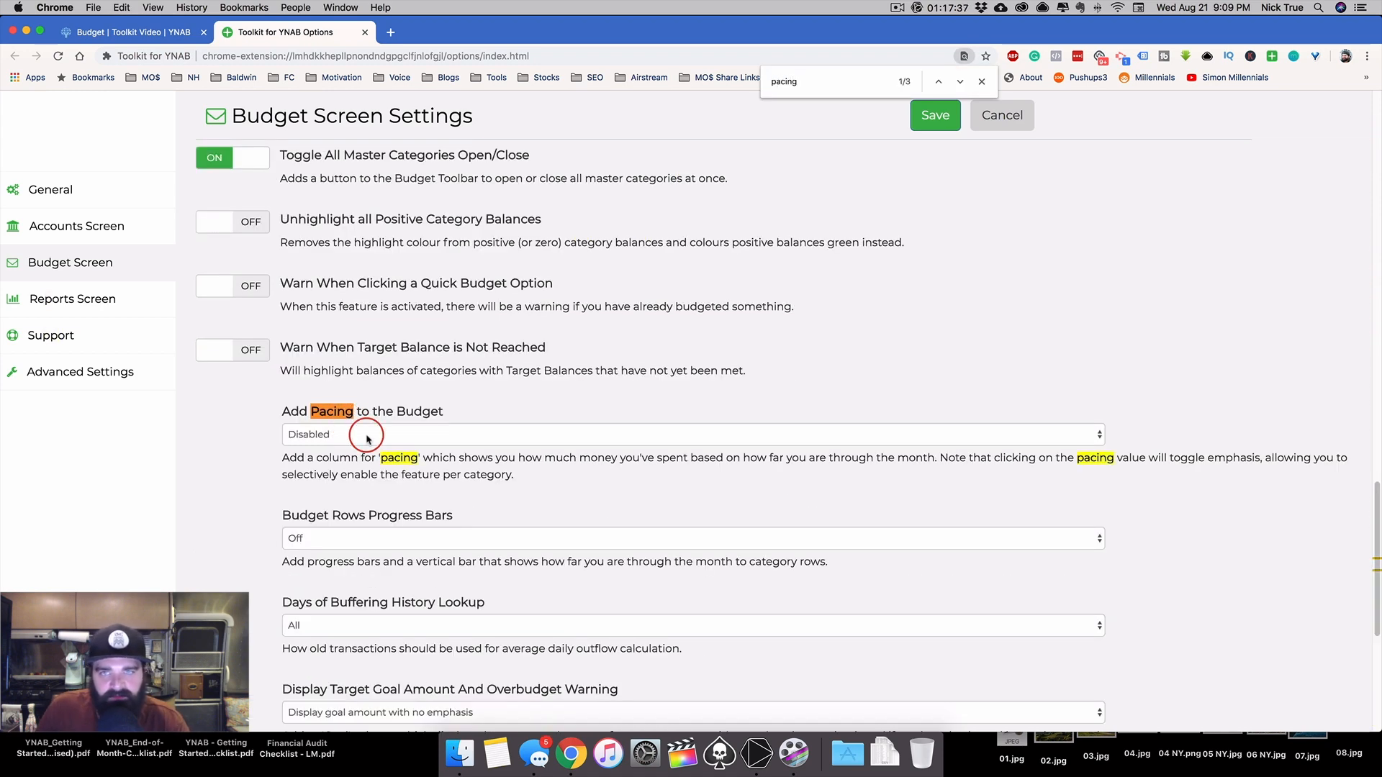
key(Escape)
click(367, 436)
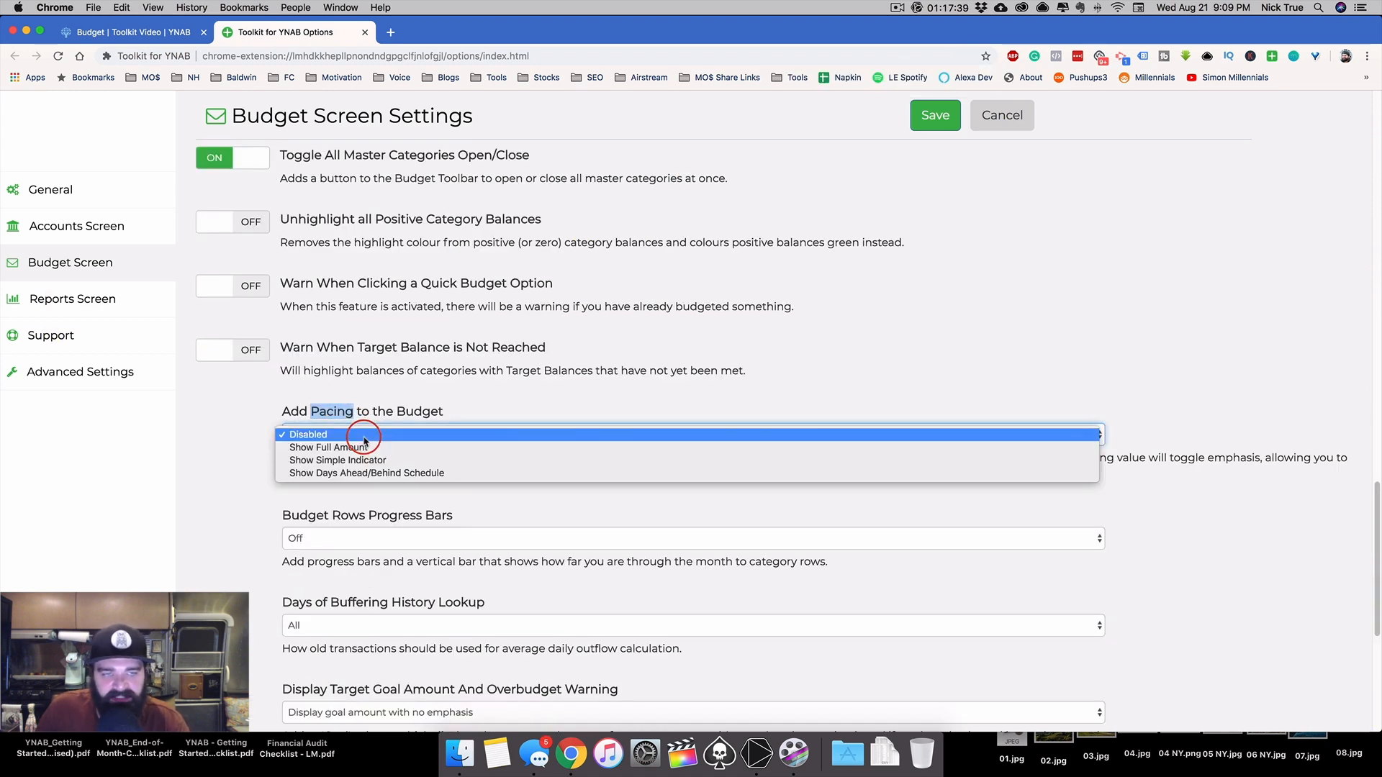
click(424, 449)
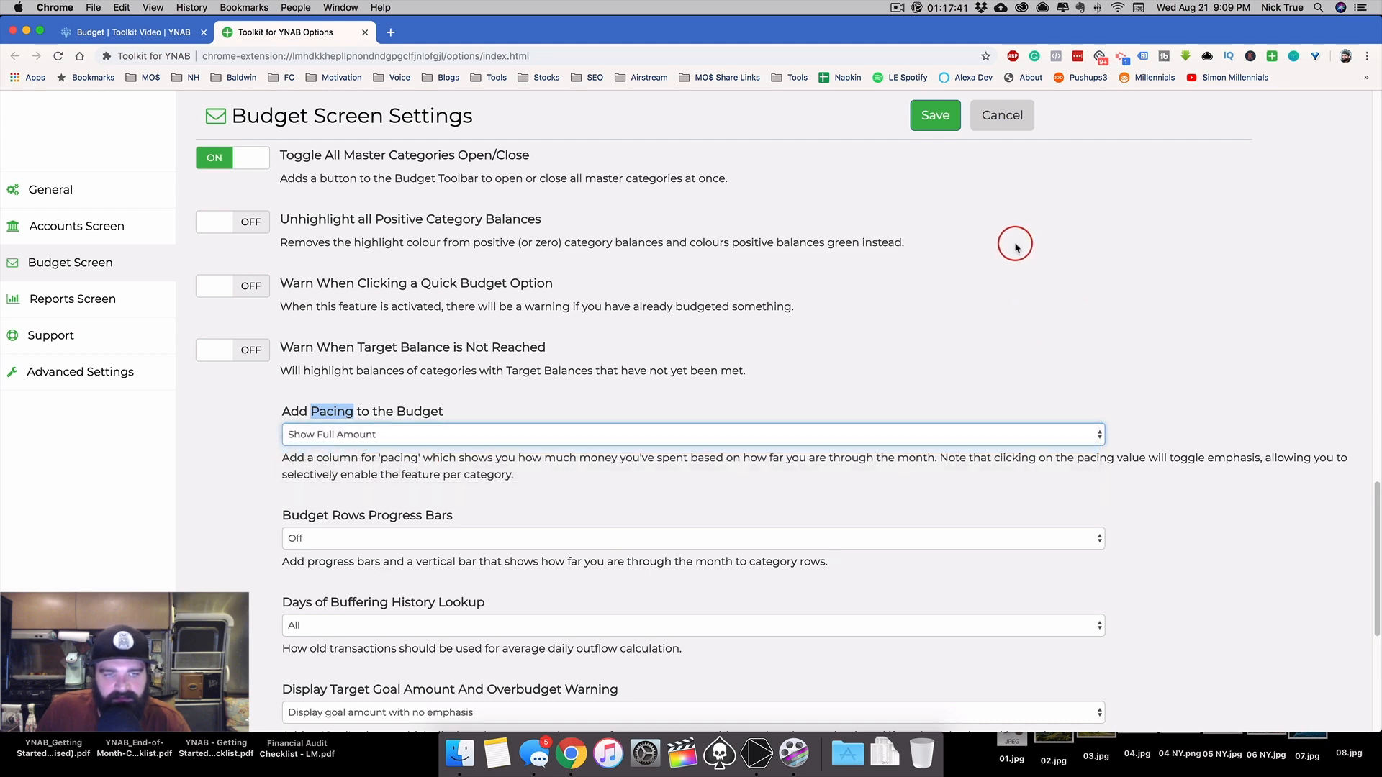
click(943, 121)
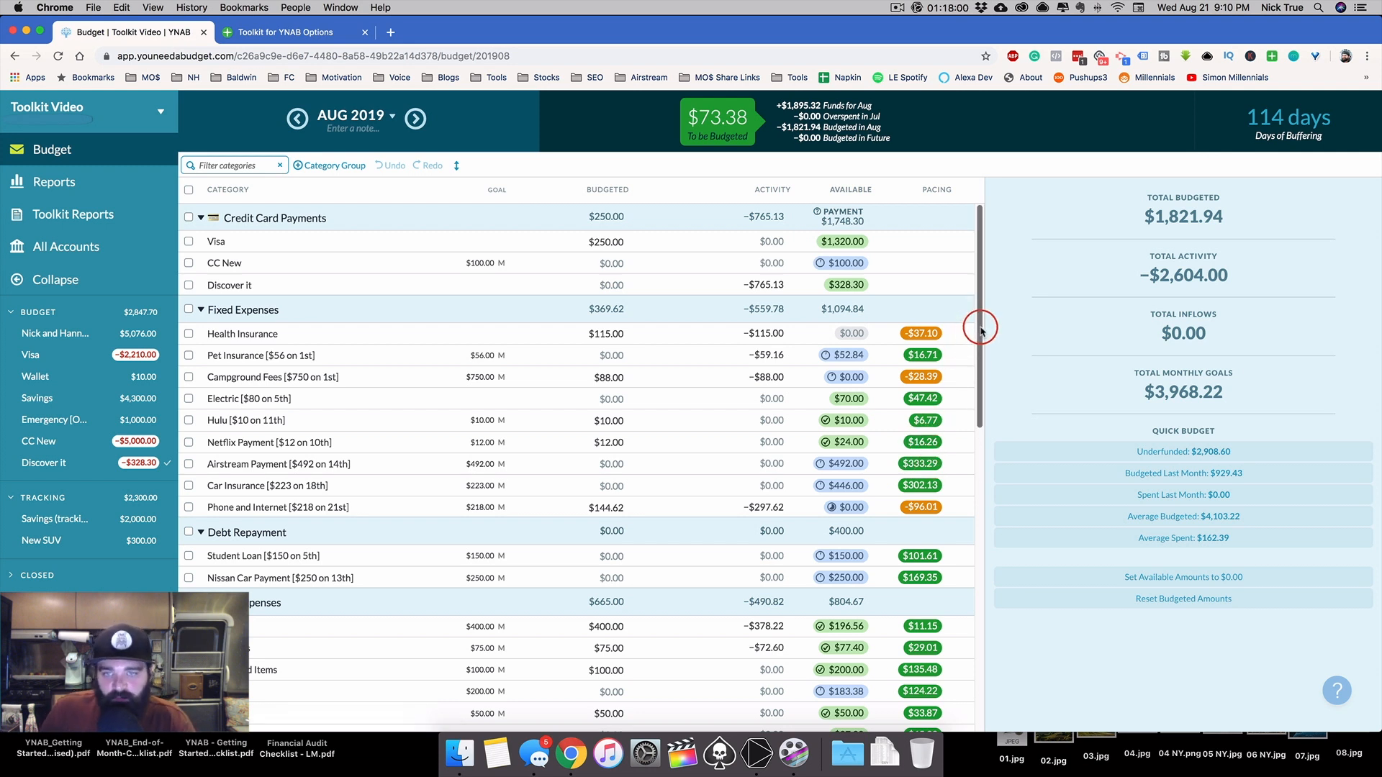
Remove the emphasis from the pacing values of all Fixed Expenses and Debt Repayment categories in August
drag(983, 325, 982, 336)
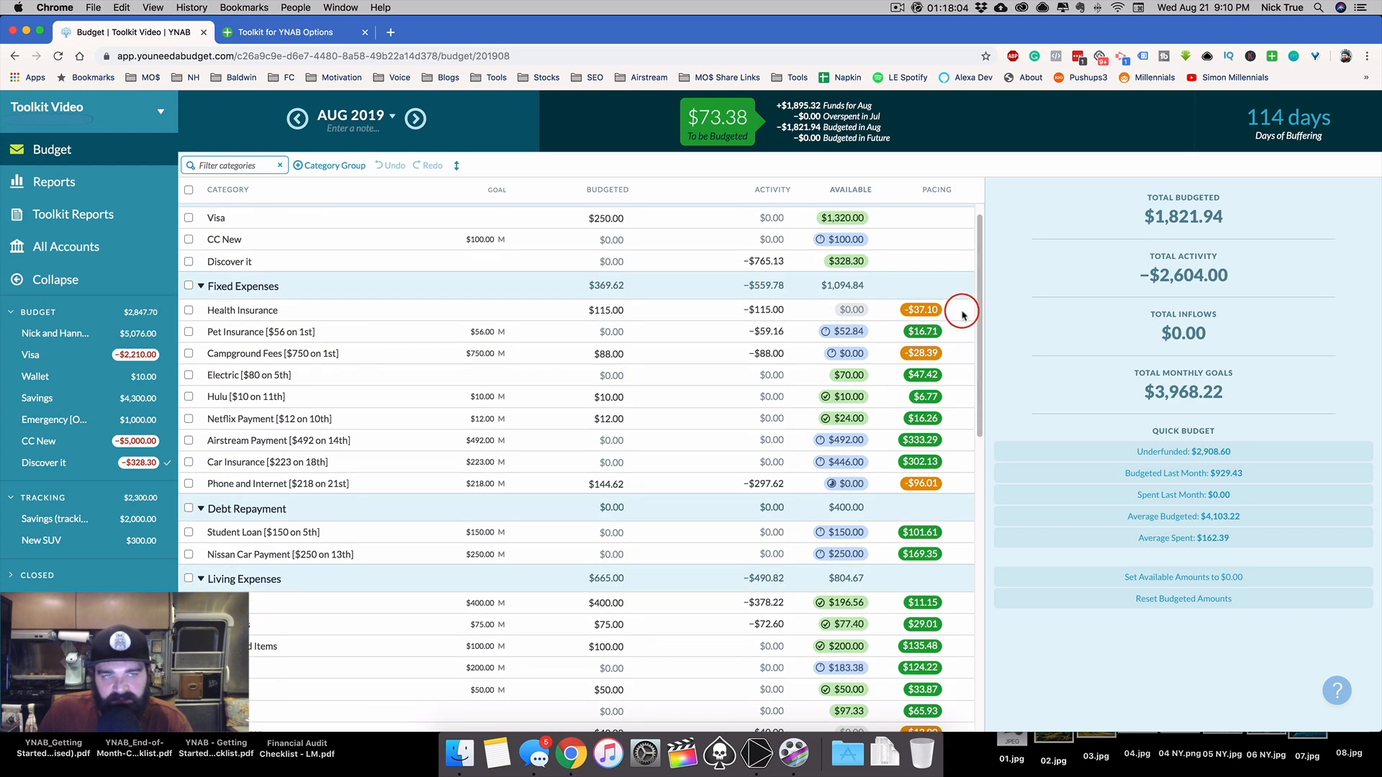
click(927, 310)
click(927, 332)
click(927, 353)
click(927, 375)
click(927, 397)
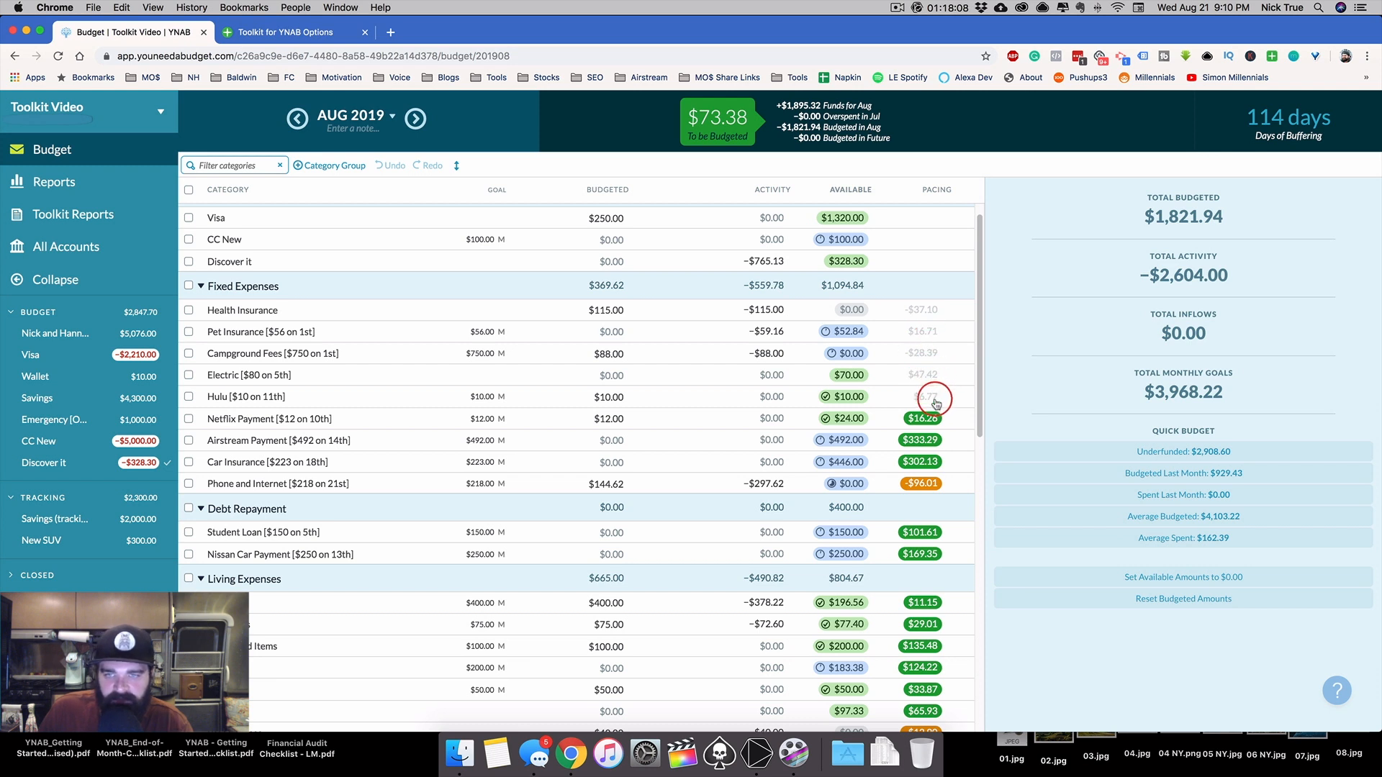
click(927, 419)
click(928, 440)
click(927, 463)
click(926, 483)
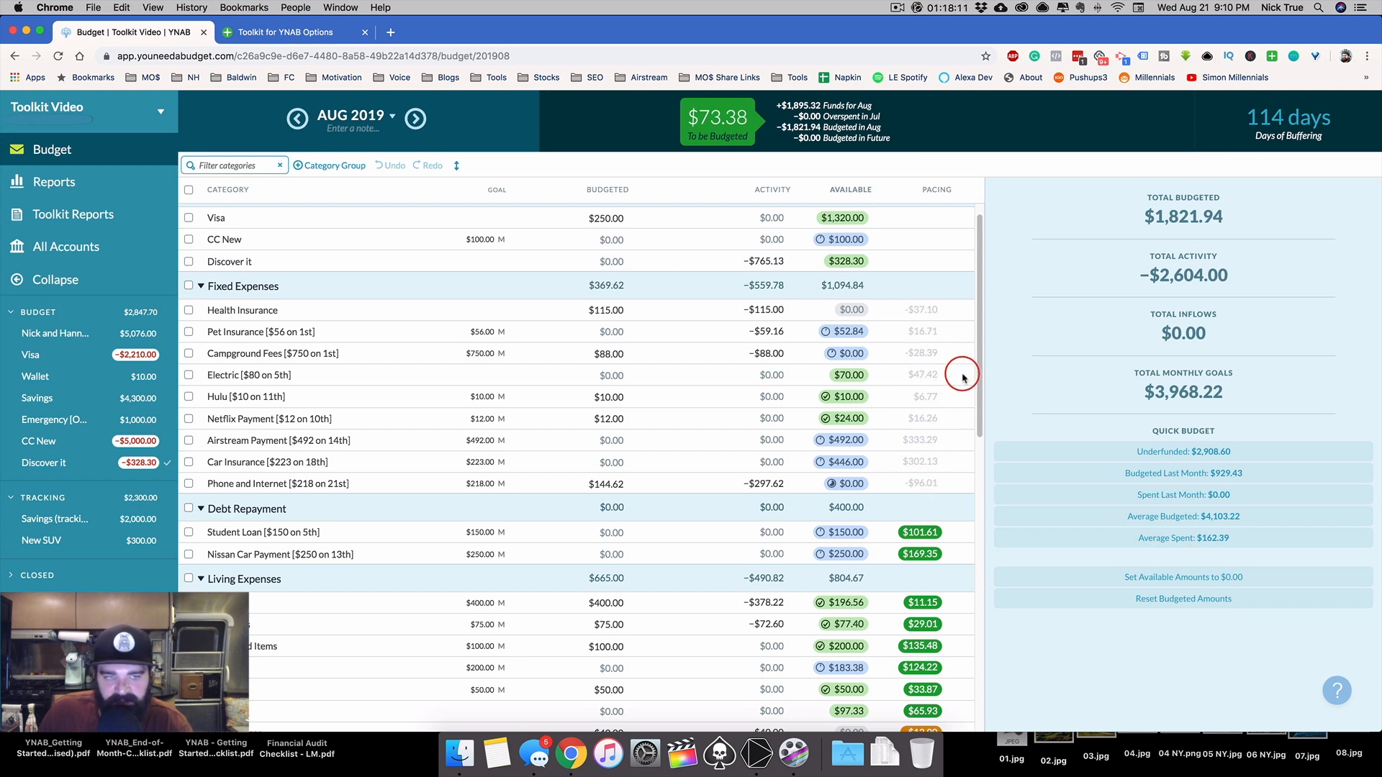
click(920, 532)
click(920, 554)
Compare the Groceries pacing value with its August budgeted, activity and available amounts under Living Expenses
drag(978, 389, 979, 490)
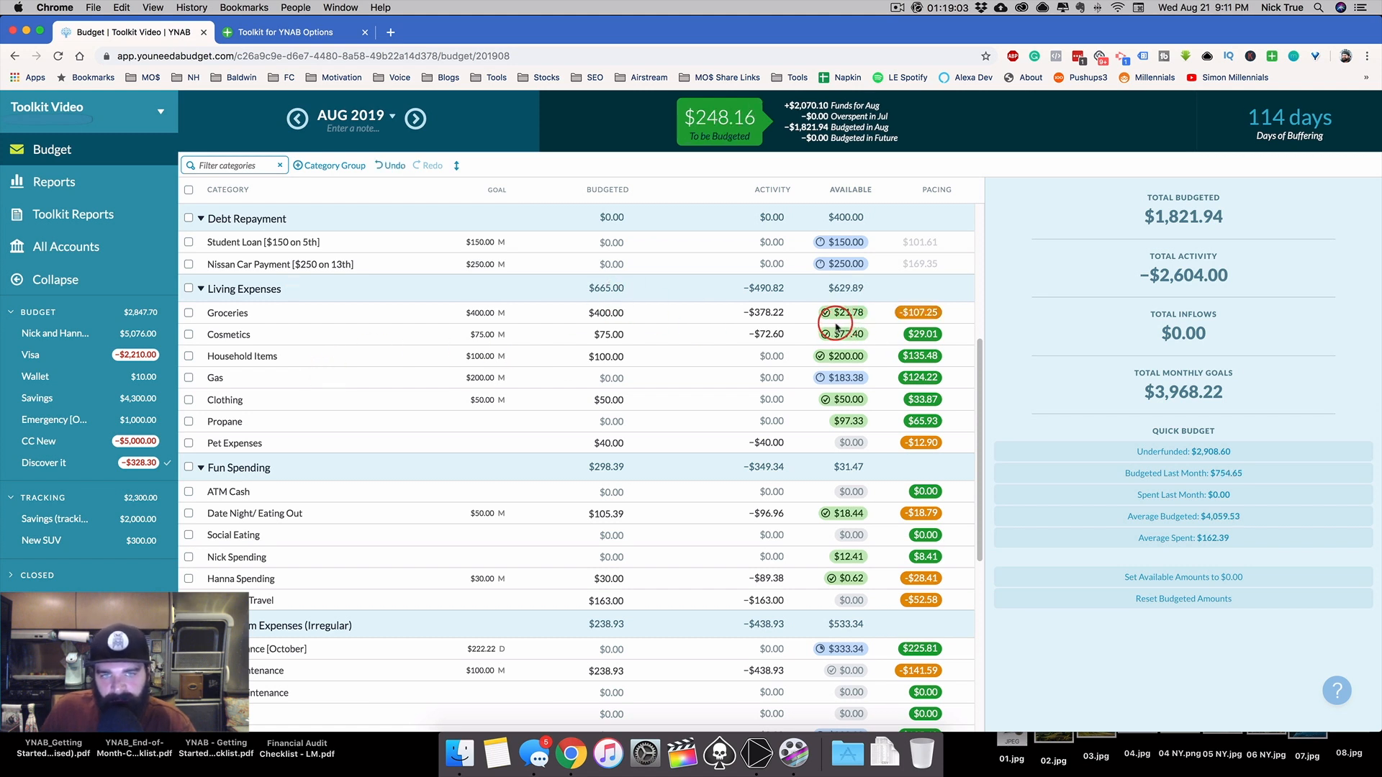
click(611, 313)
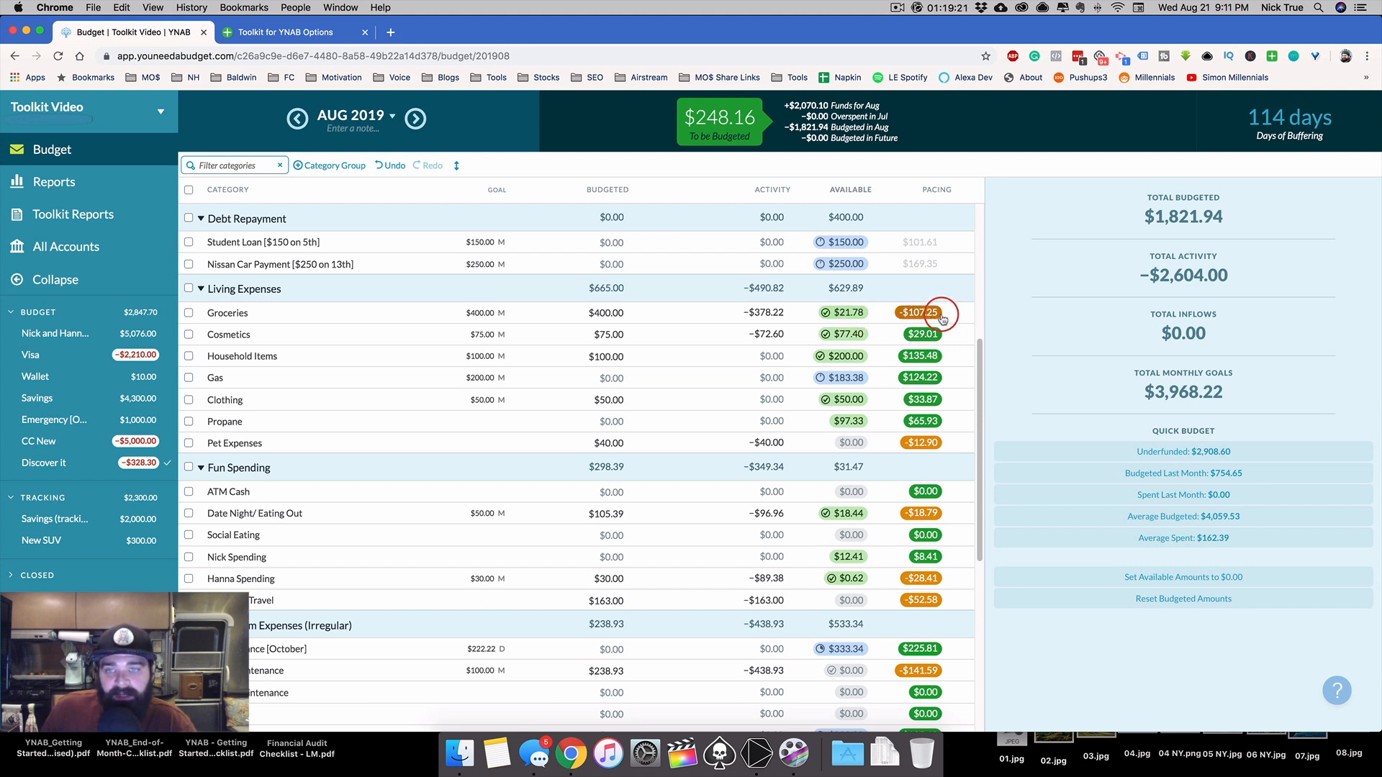
mouse_move(942, 319)
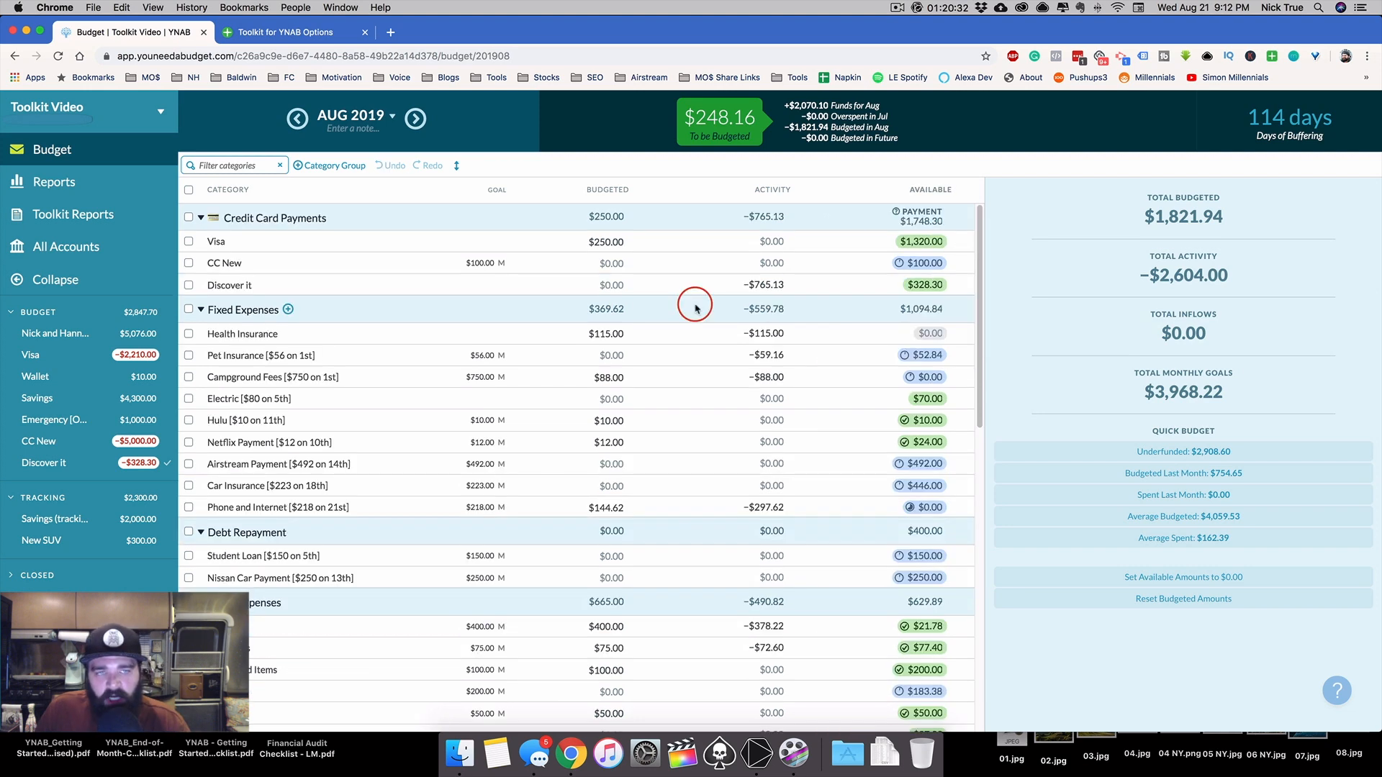
Locate Toggle All Master Categories Open/Close in the Budget Screen settings and try it by repeatedly collapsing and expanding all August category groups
click(298, 33)
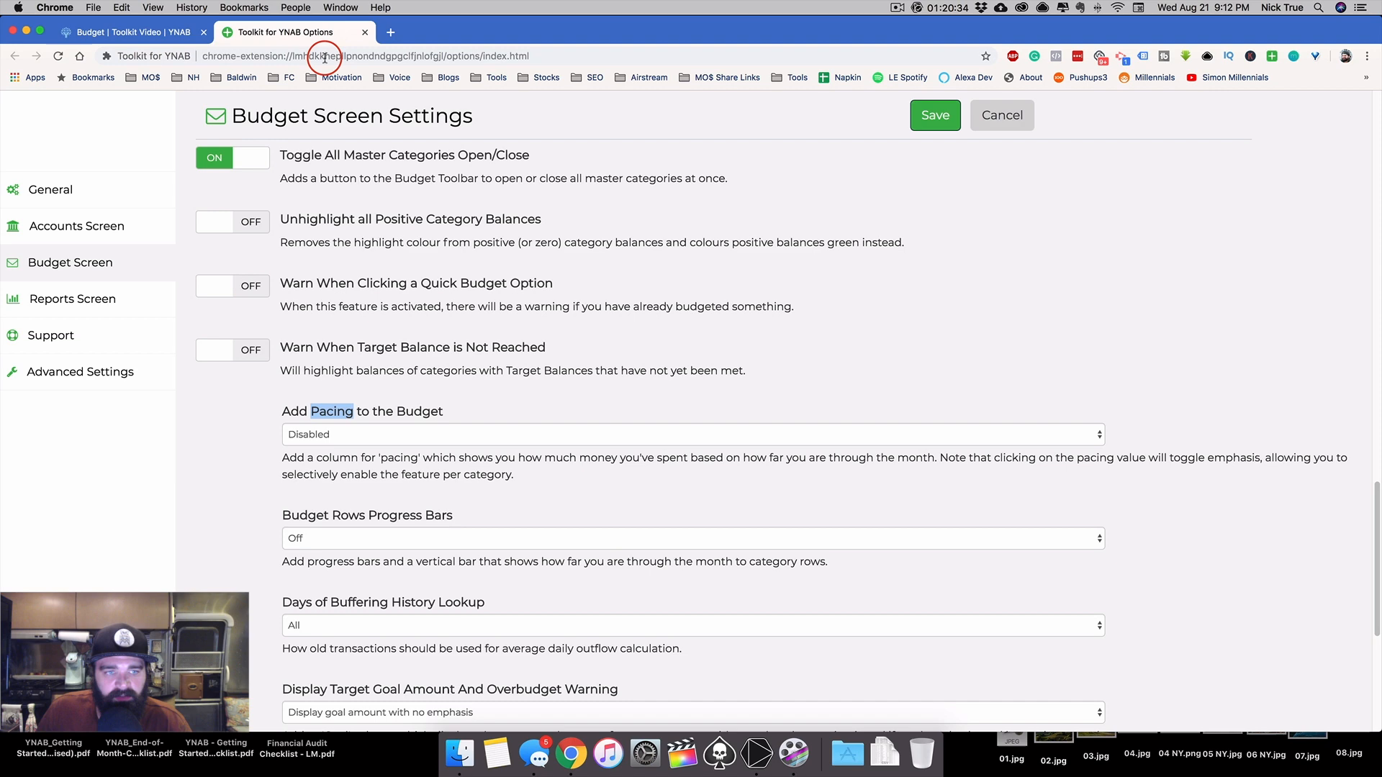
scroll(472, 385, up, 10)
scroll(469, 376, down, 5)
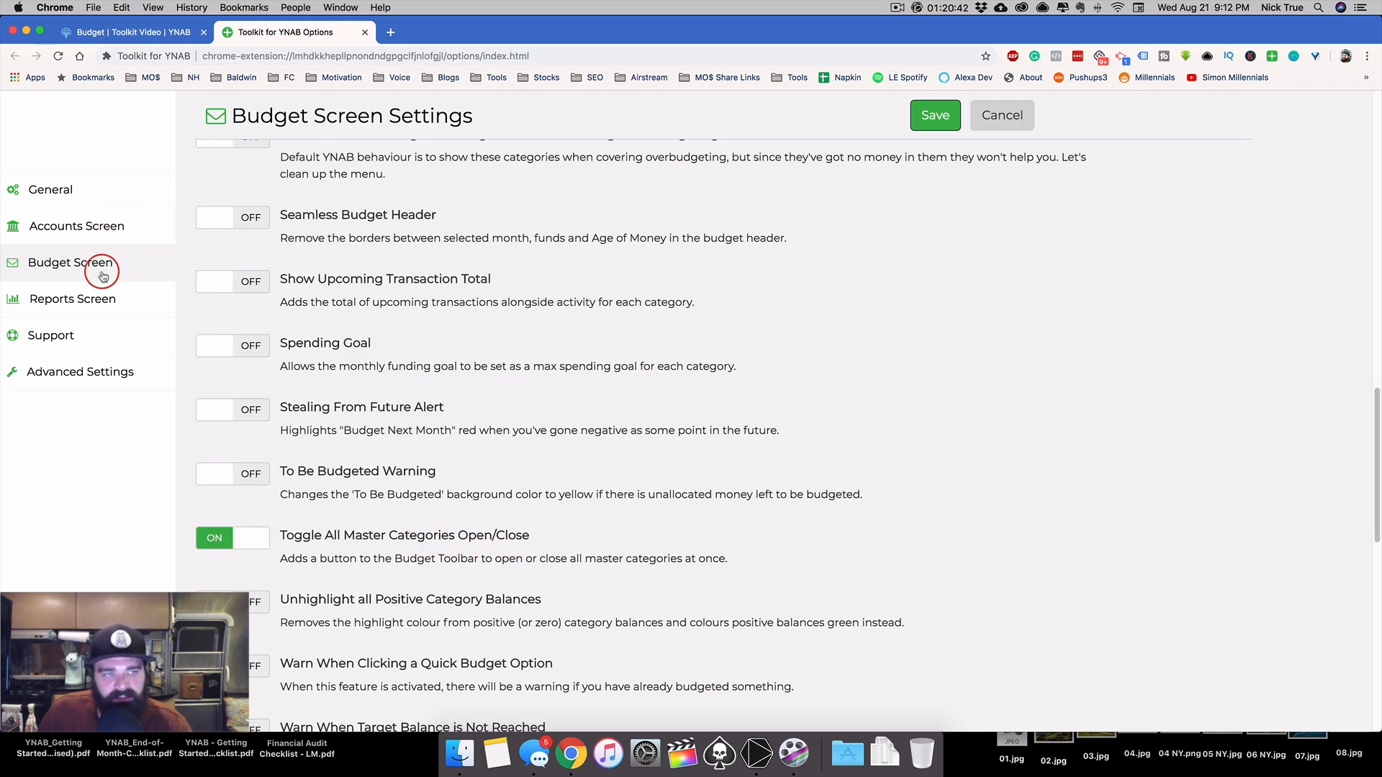
click(147, 32)
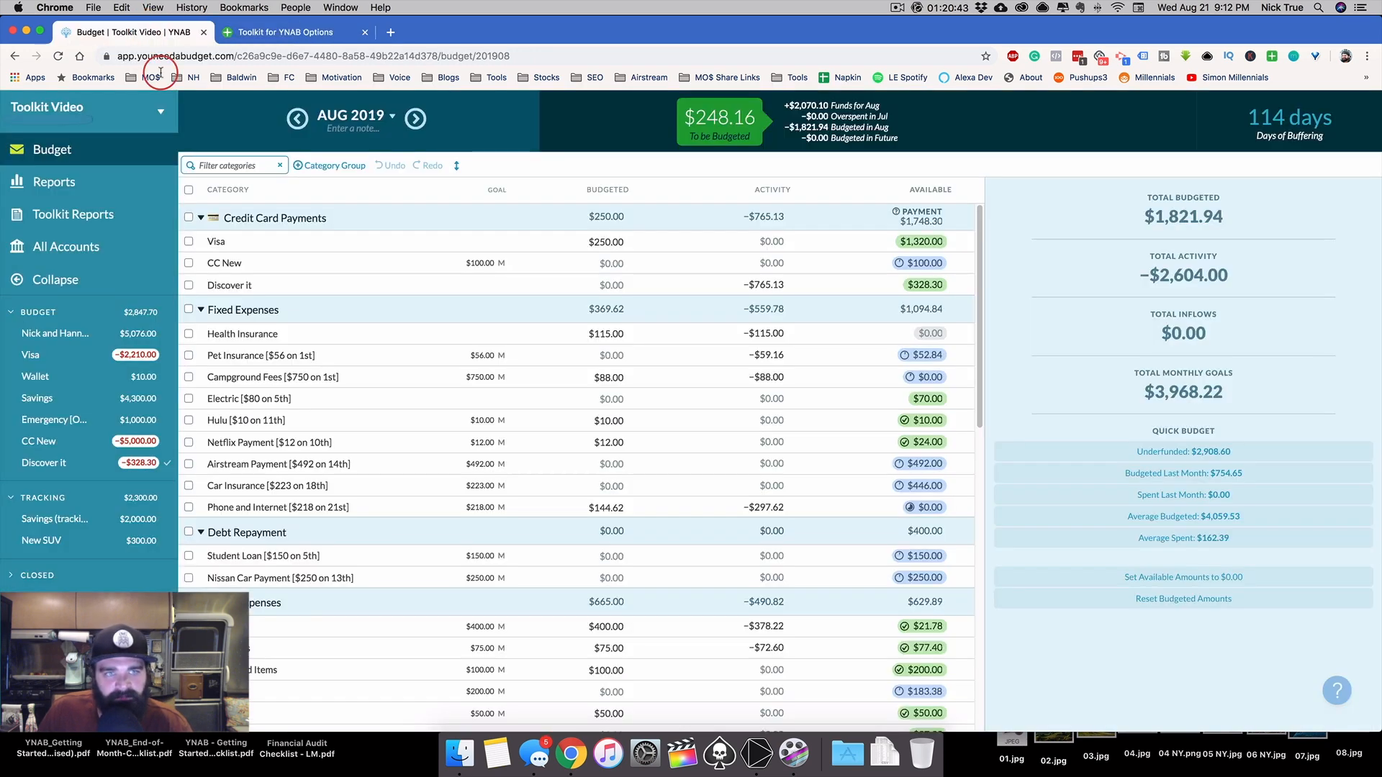
click(459, 167)
click(459, 166)
click(458, 167)
click(459, 167)
click(459, 167)
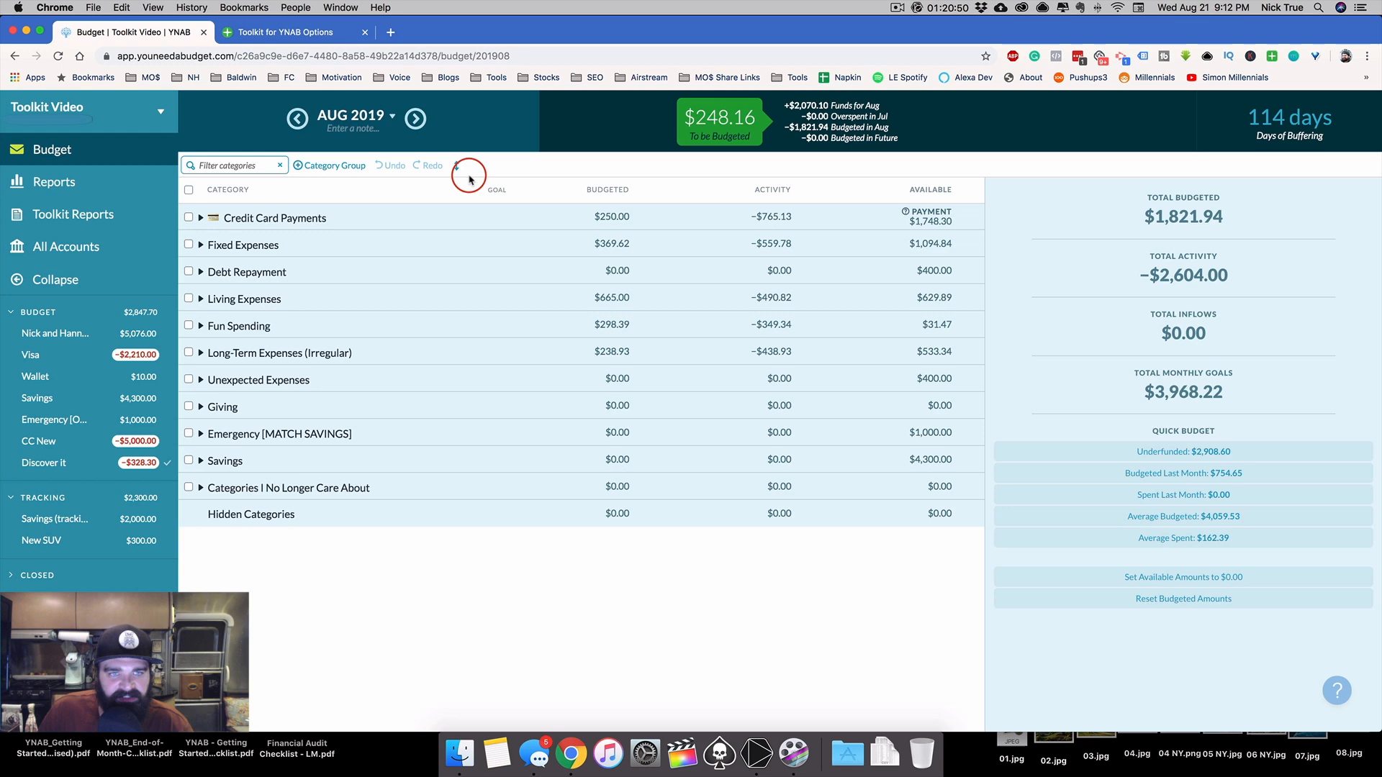
click(457, 169)
click(457, 169)
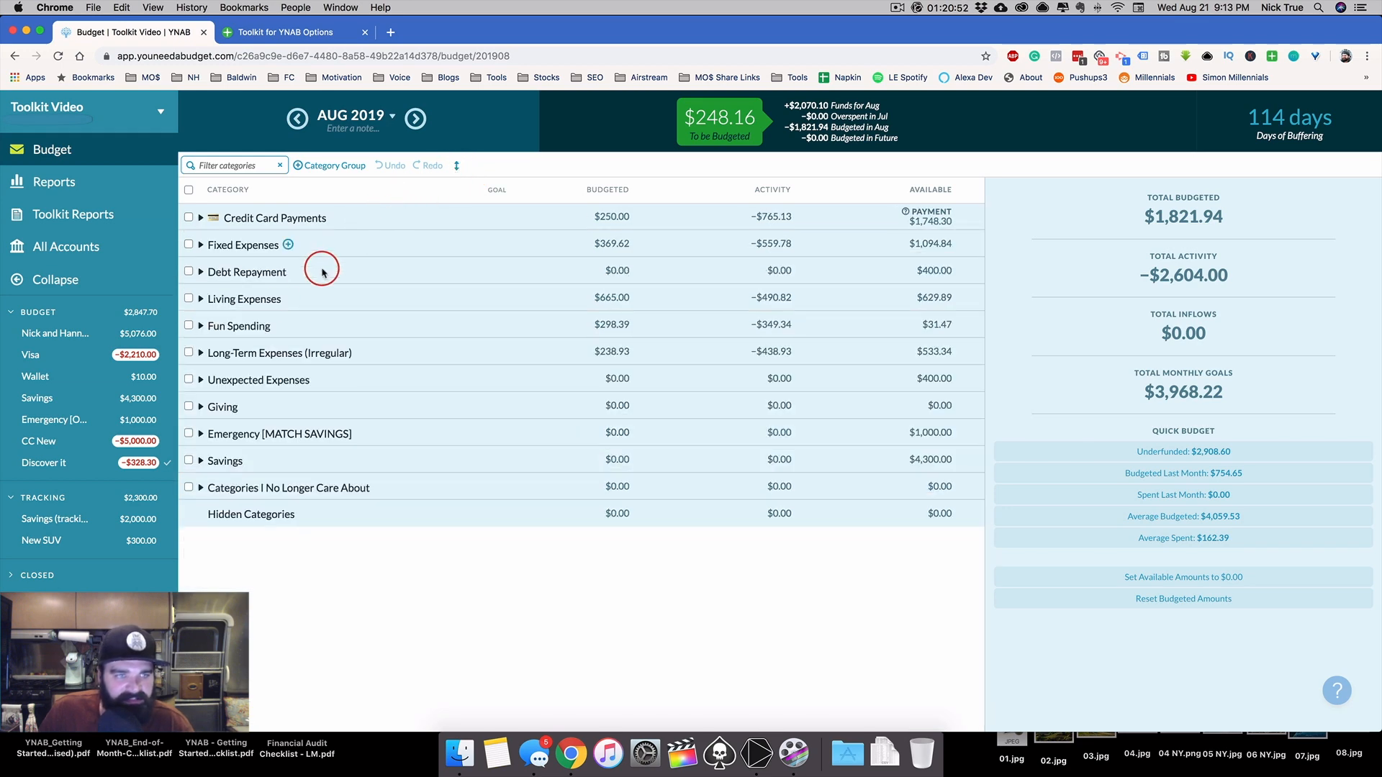
Expand and collapse Fun Spending, expand Debt Repayment individually, and toggle all category groups at once
click(201, 324)
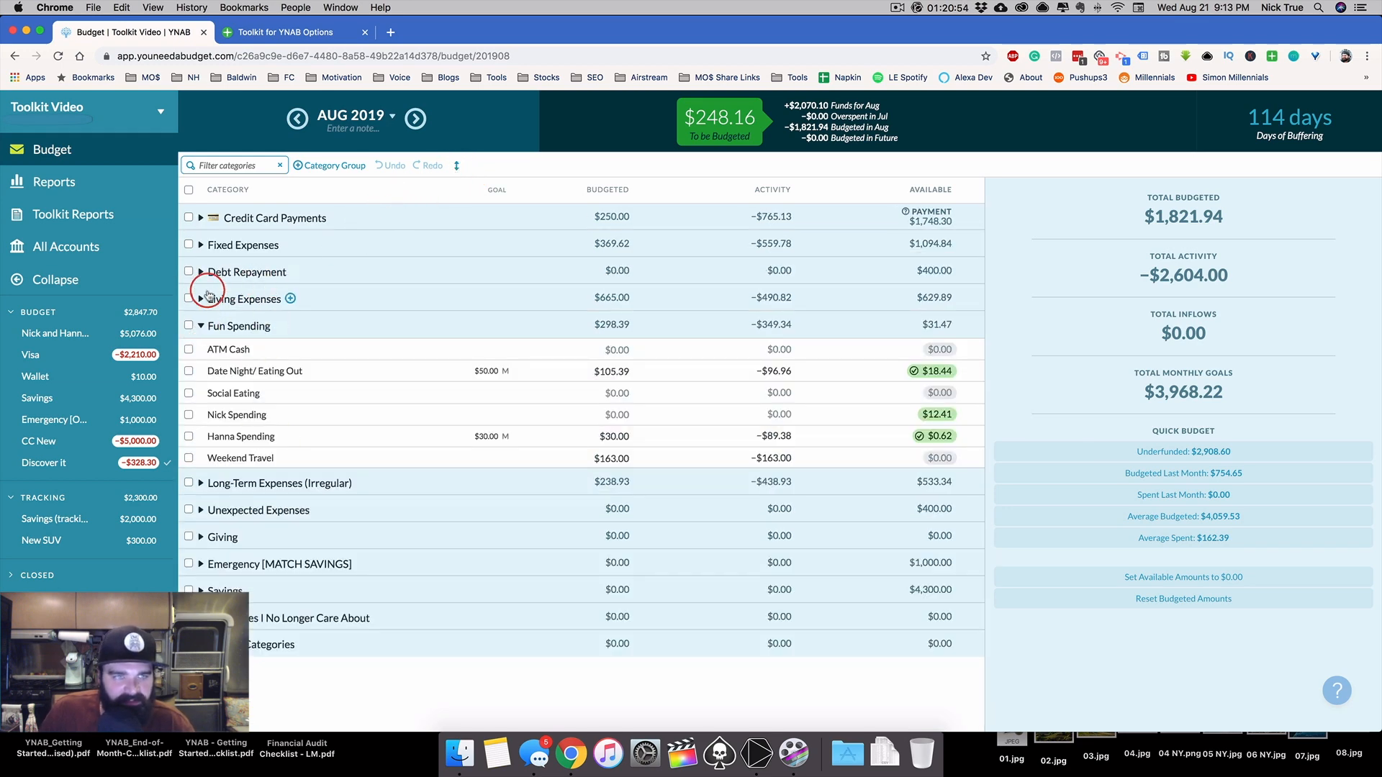
click(202, 328)
click(200, 272)
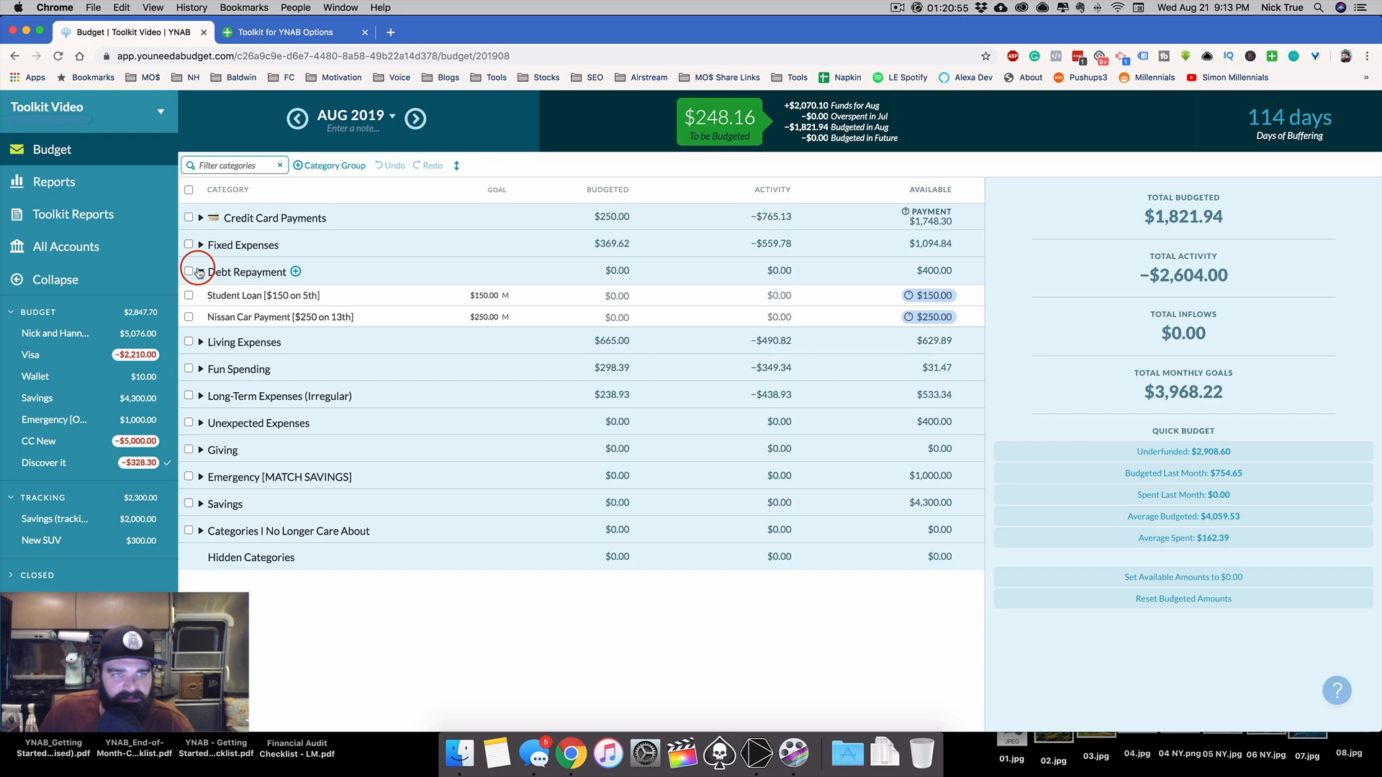
click(455, 163)
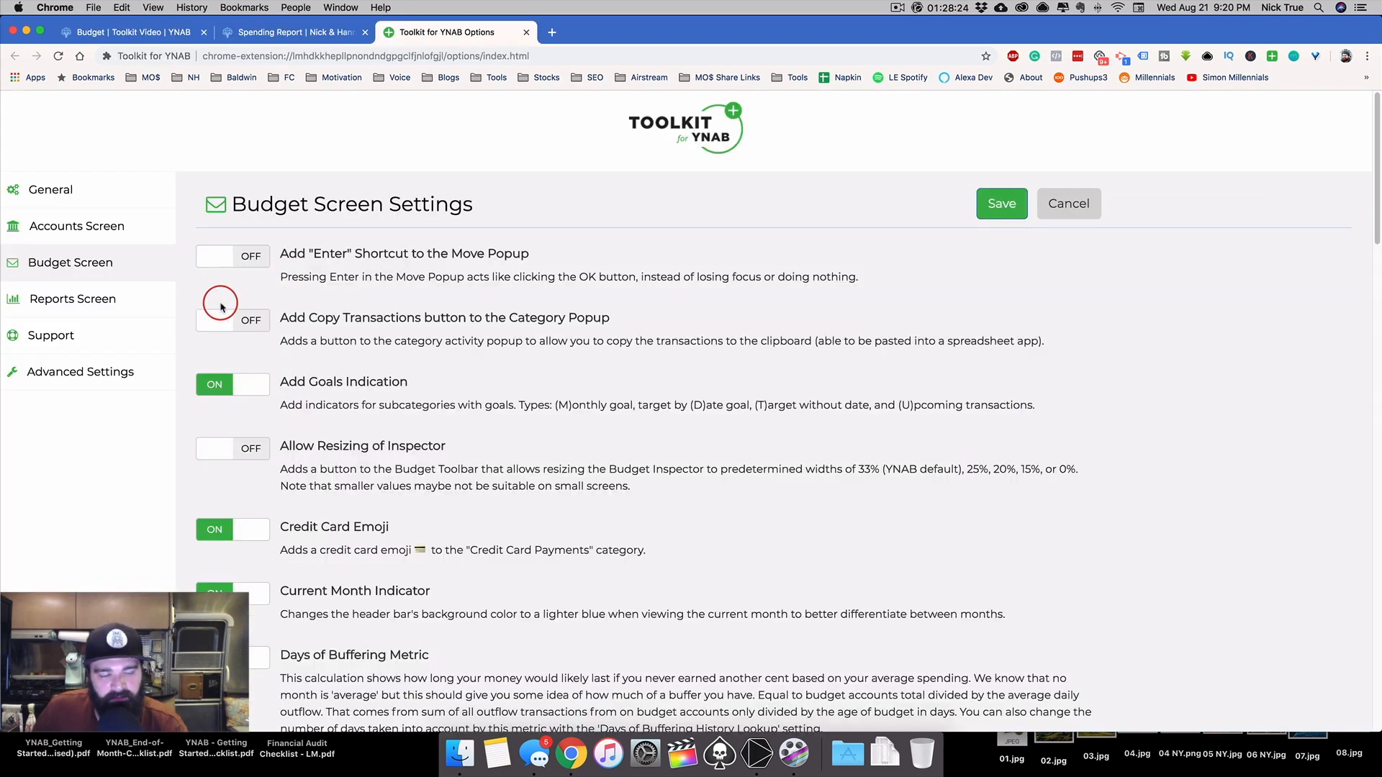
Turn off Compact Income vs. Expense, Highlight Income vs Expense Row on Hover and View Zero as Empty in the Reports Screen settings, and save
click(137, 299)
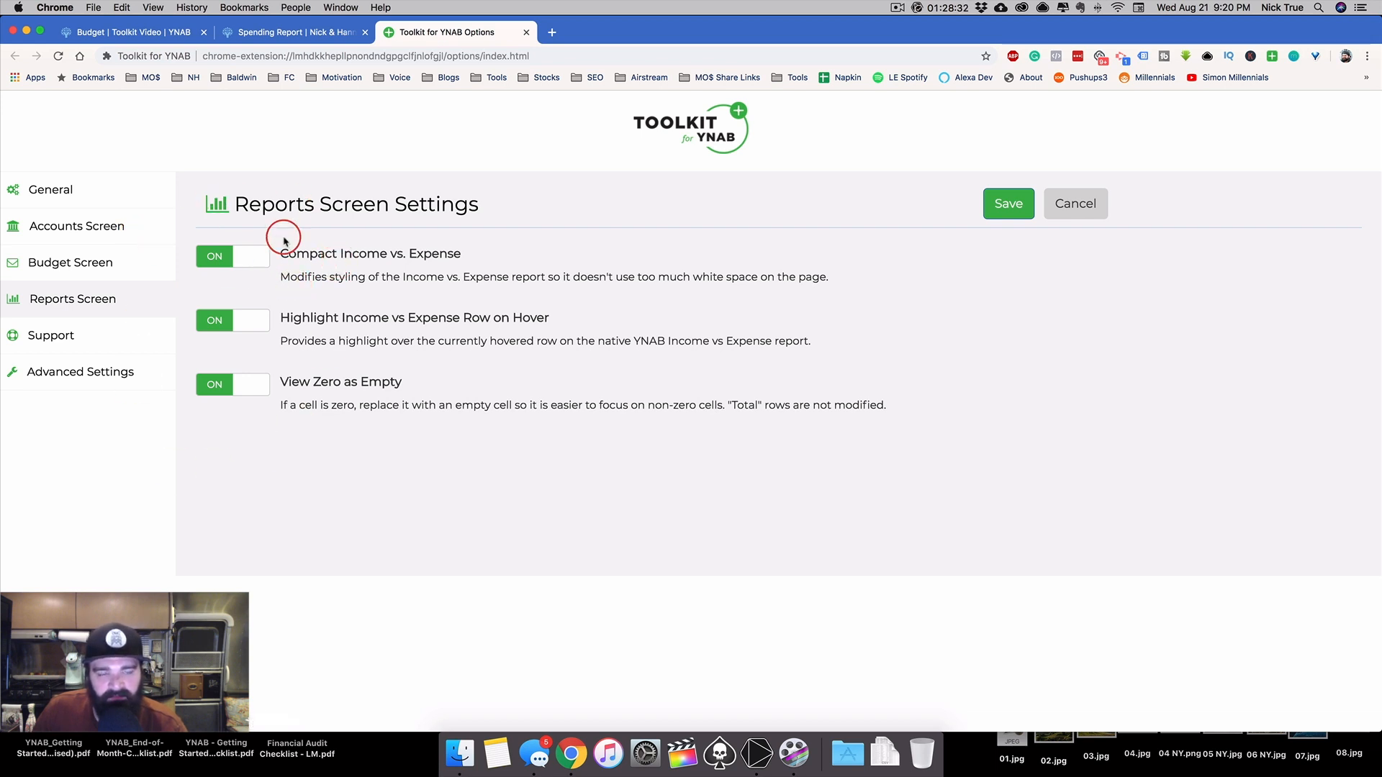
click(255, 256)
click(220, 320)
click(244, 385)
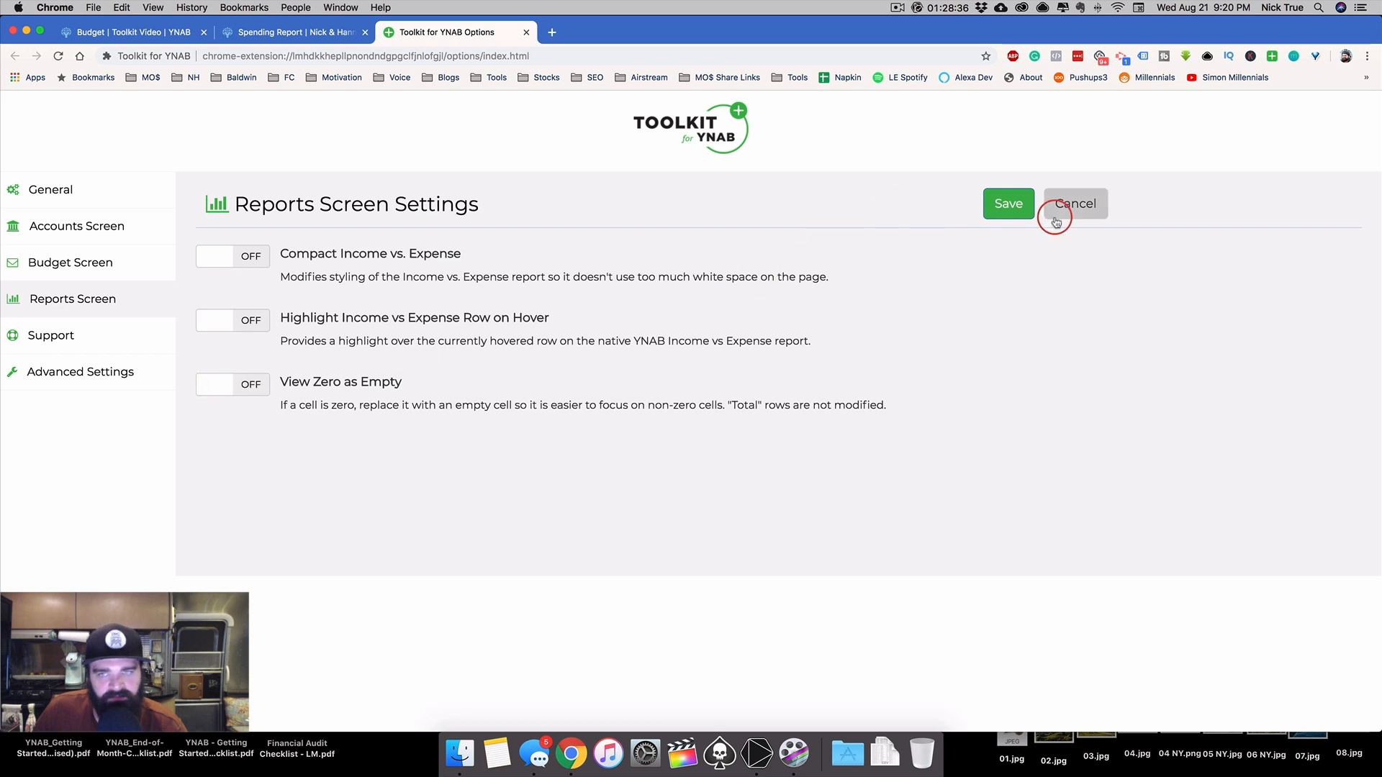
click(1004, 220)
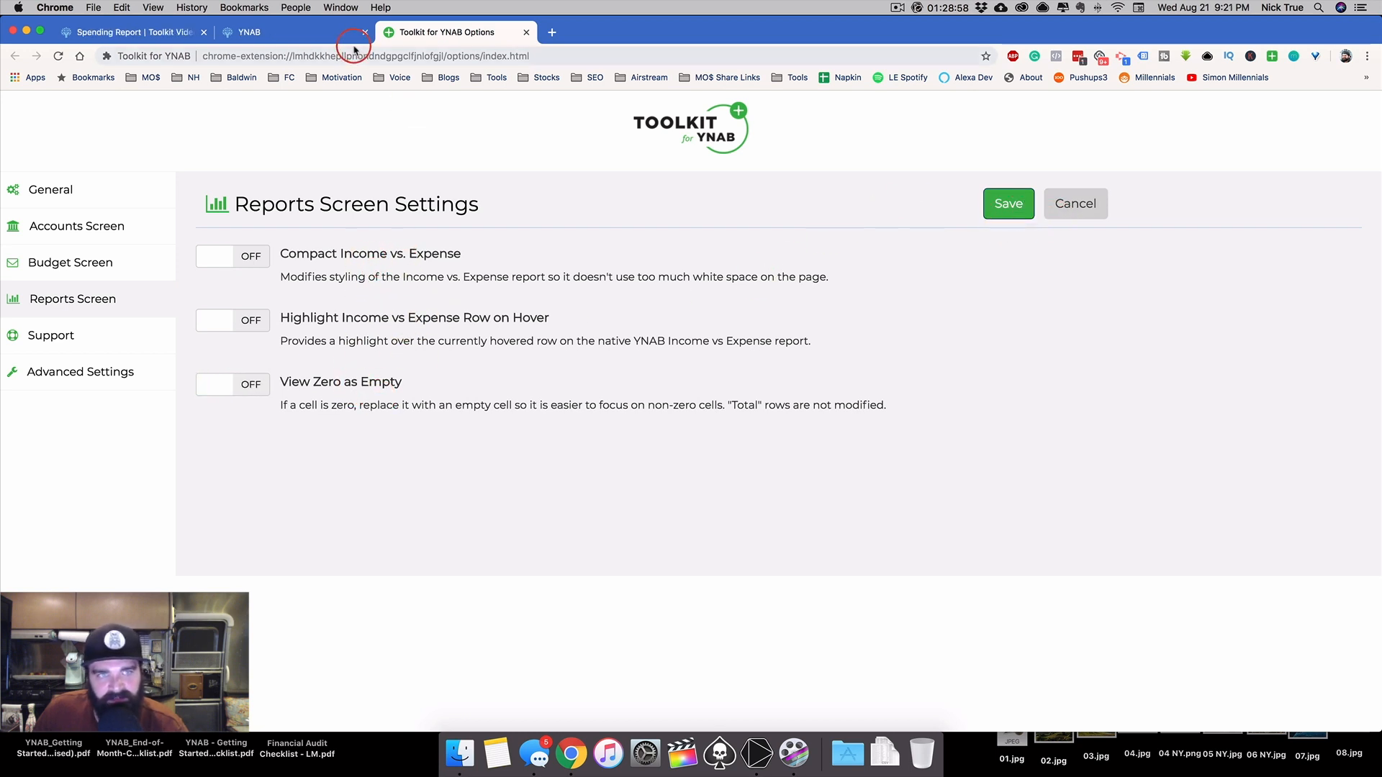
Open the Income v Expense report for Jan 2019–Aug 2019 and examine its layout, zero cells, and average and total columns
click(321, 34)
click(375, 108)
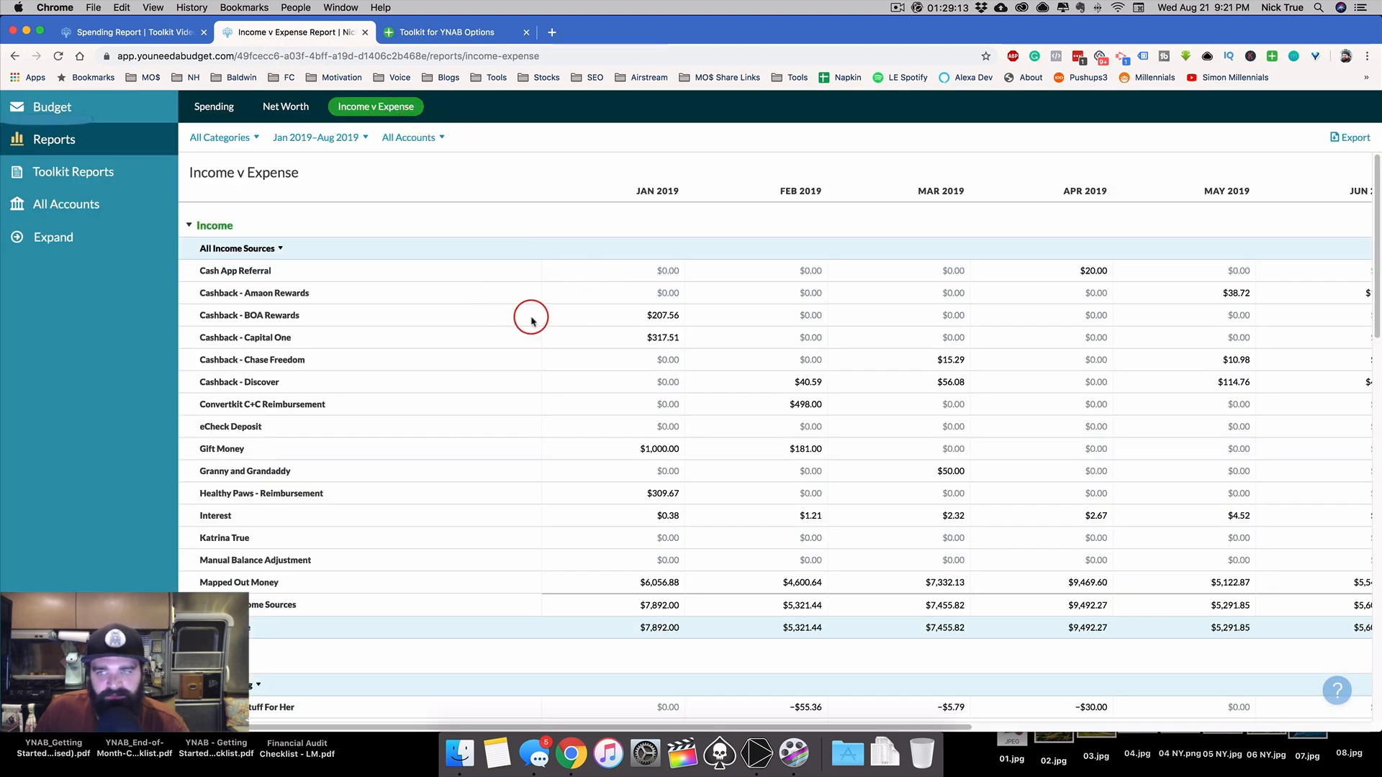
scroll(379, 352, right, 10)
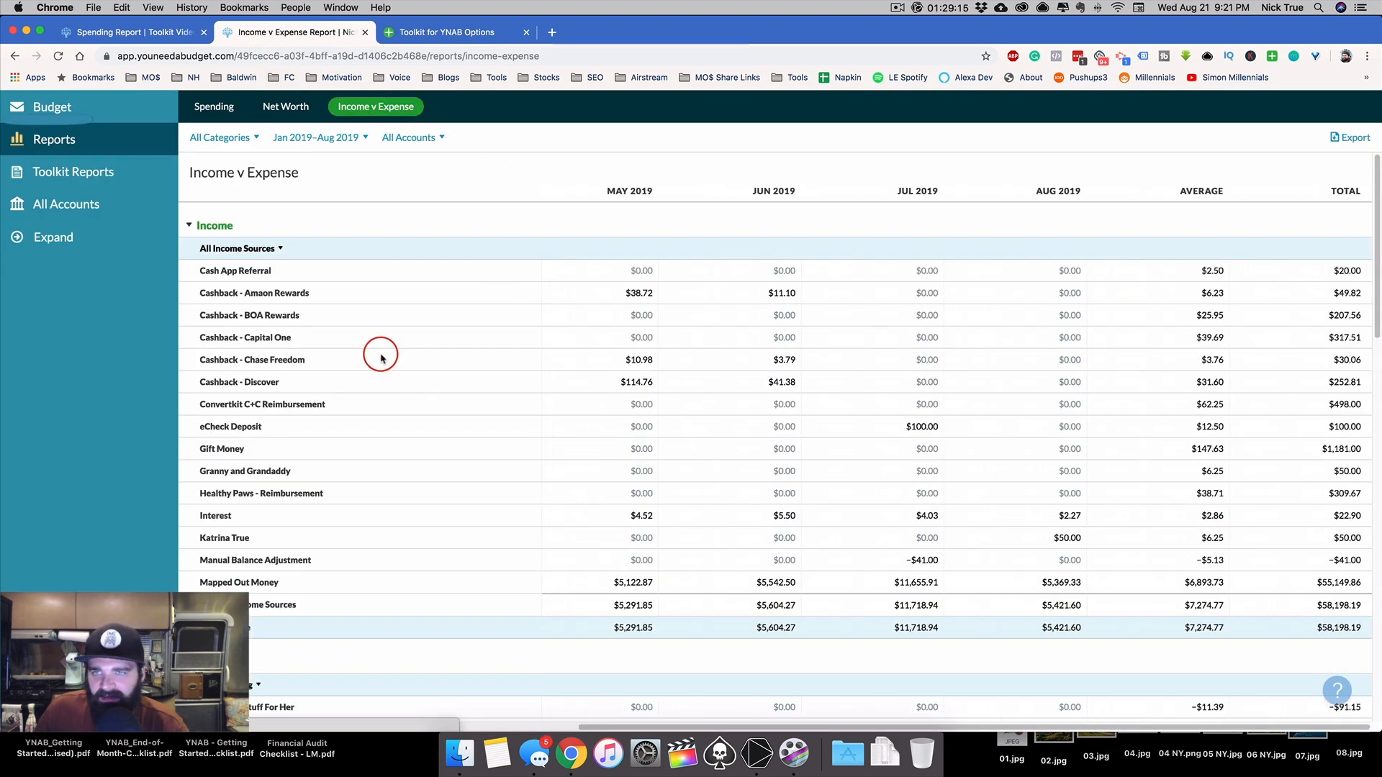
scroll(504, 381, left, 10)
scroll(376, 303, down, 10)
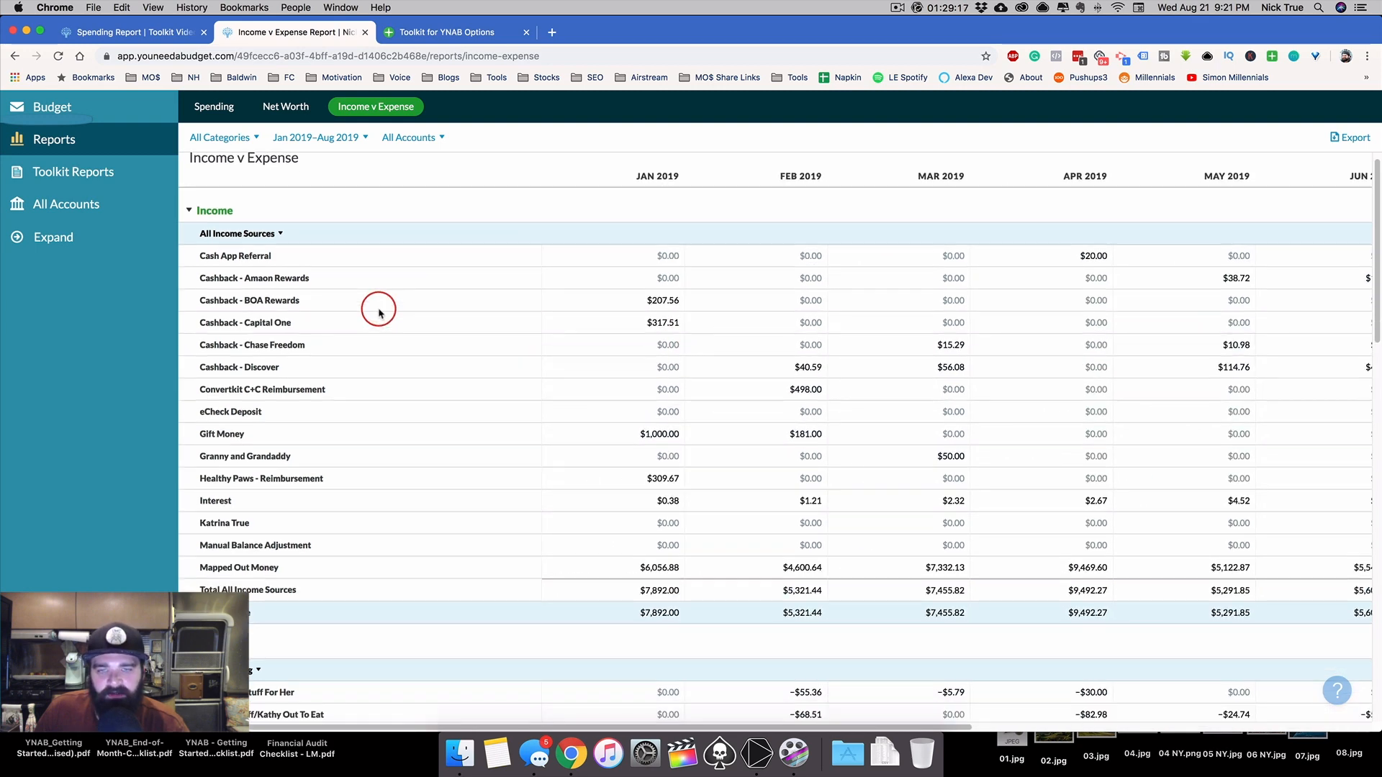
scroll(431, 389, up, 10)
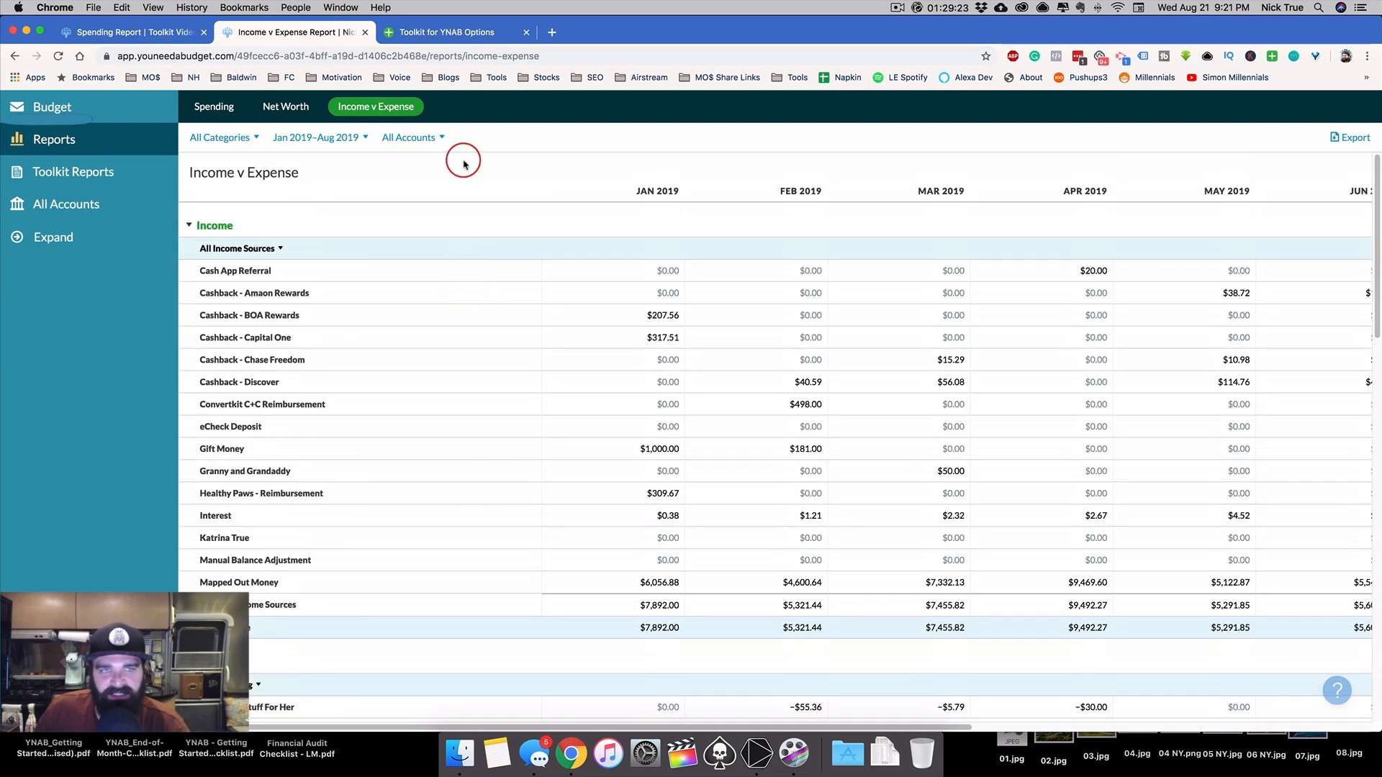
Turn on Compact Income vs. Expense, Highlight Income vs Expense Row on Hover and View Zero as Empty in the Reports Screen settings
click(453, 34)
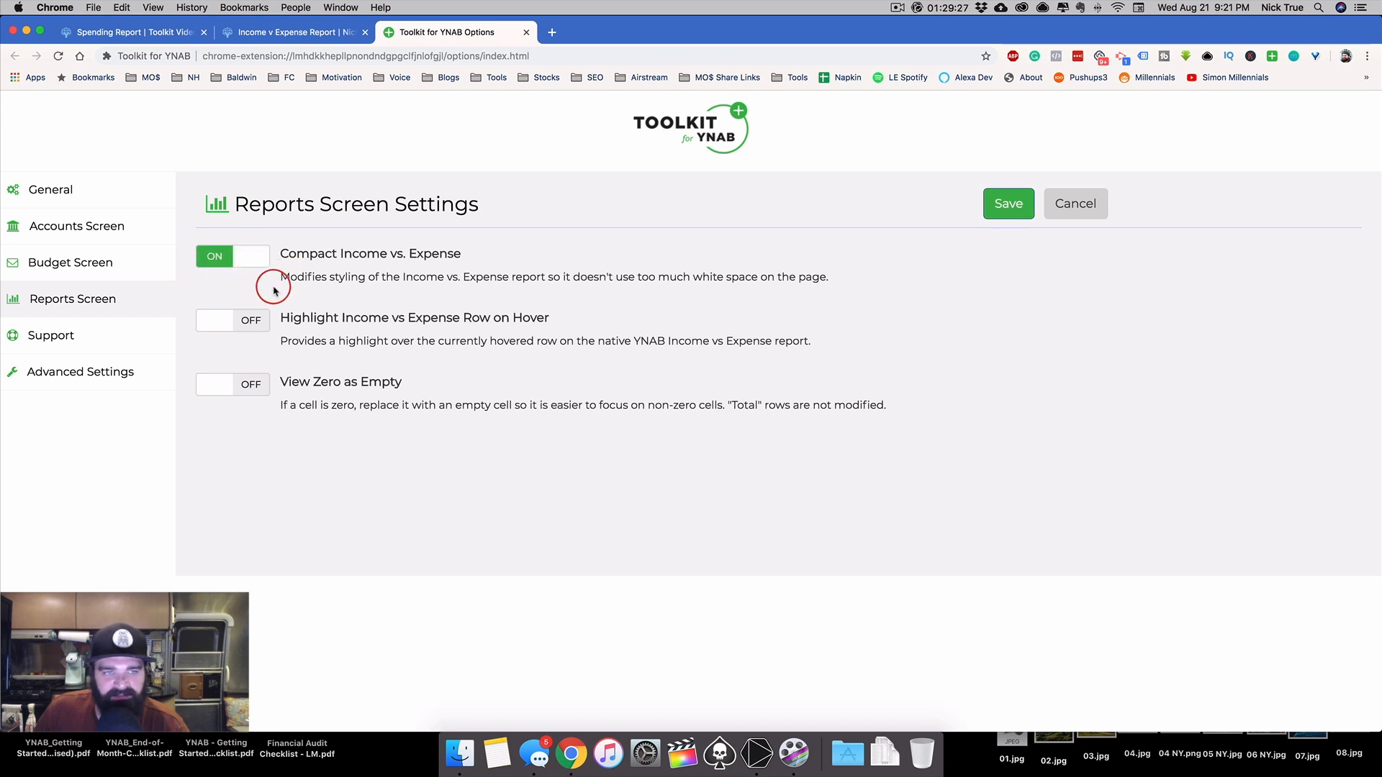
click(251, 327)
click(306, 32)
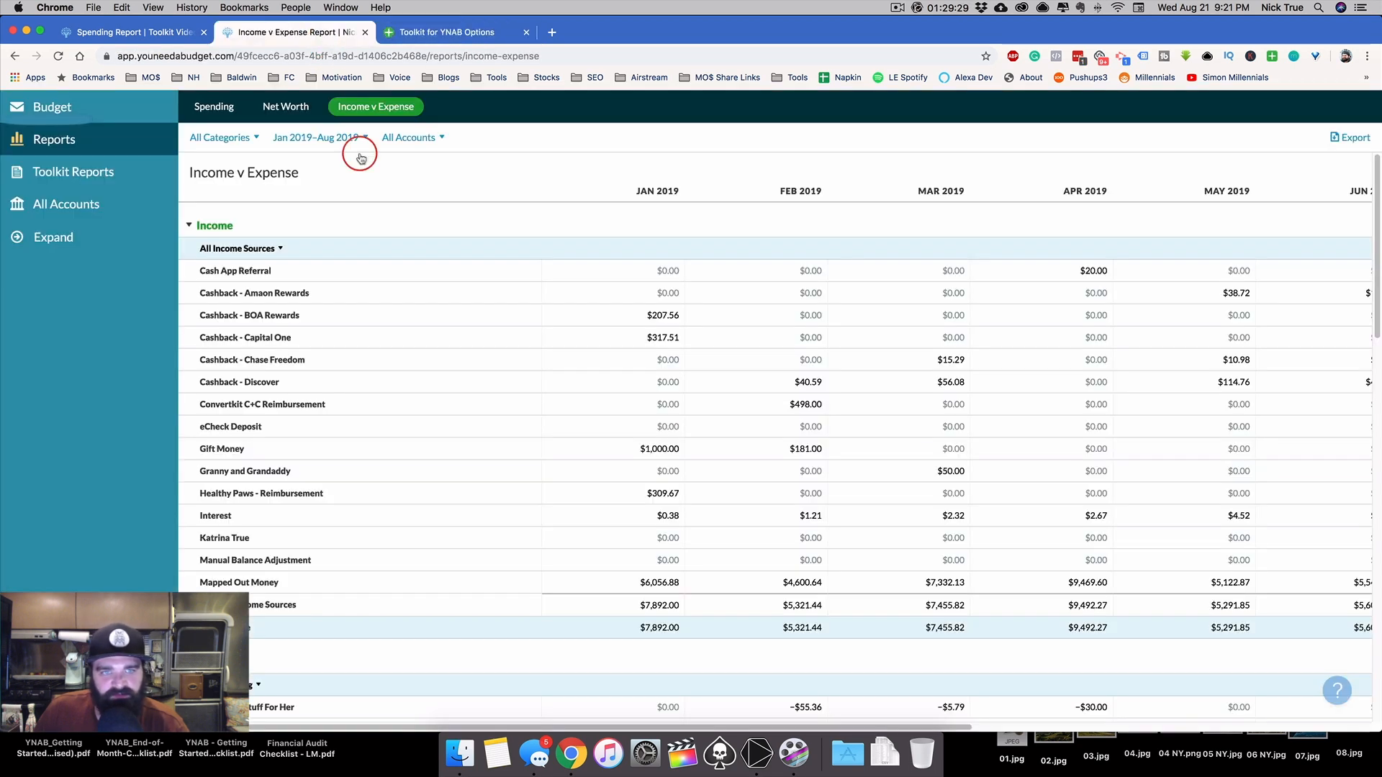
click(474, 32)
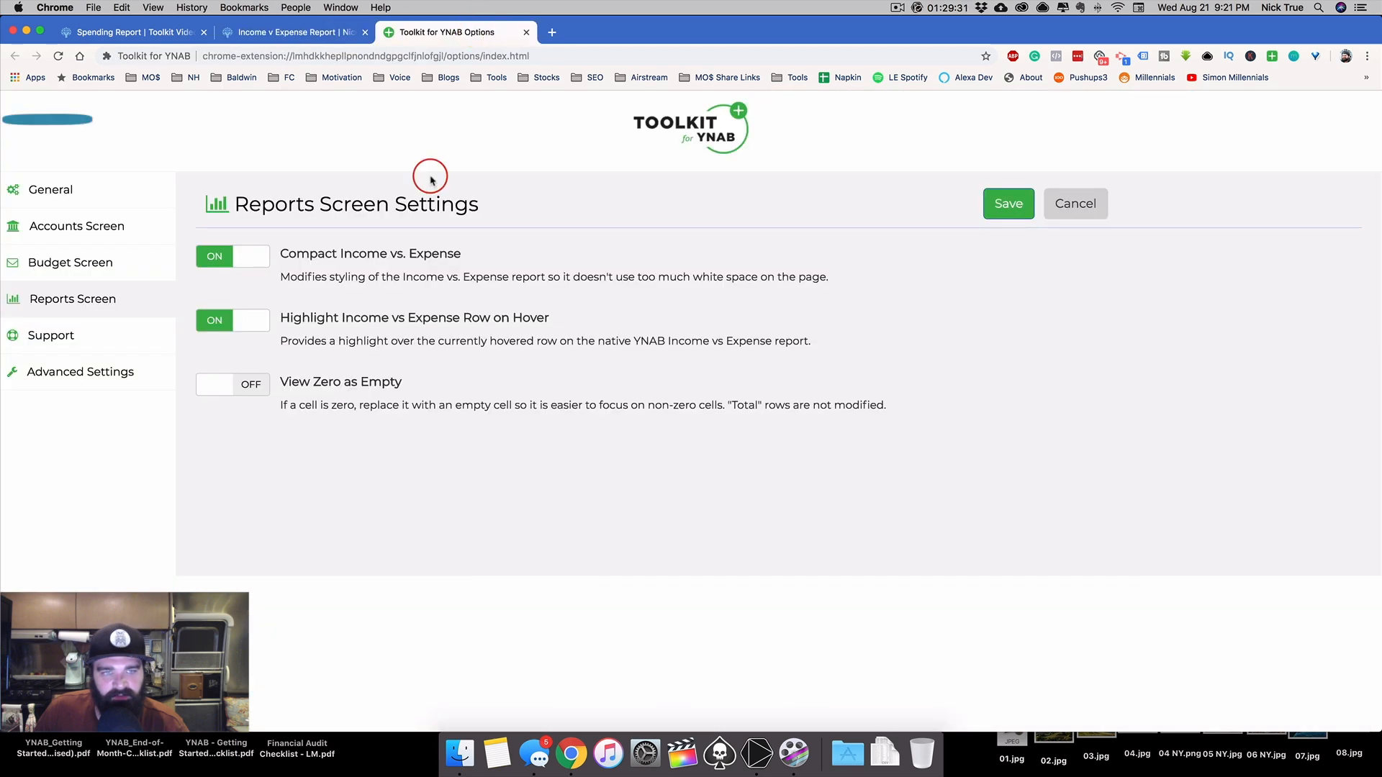
click(252, 398)
Examine the compacted Income v Expense report in YNAB from the income rows down to the net totals
click(313, 32)
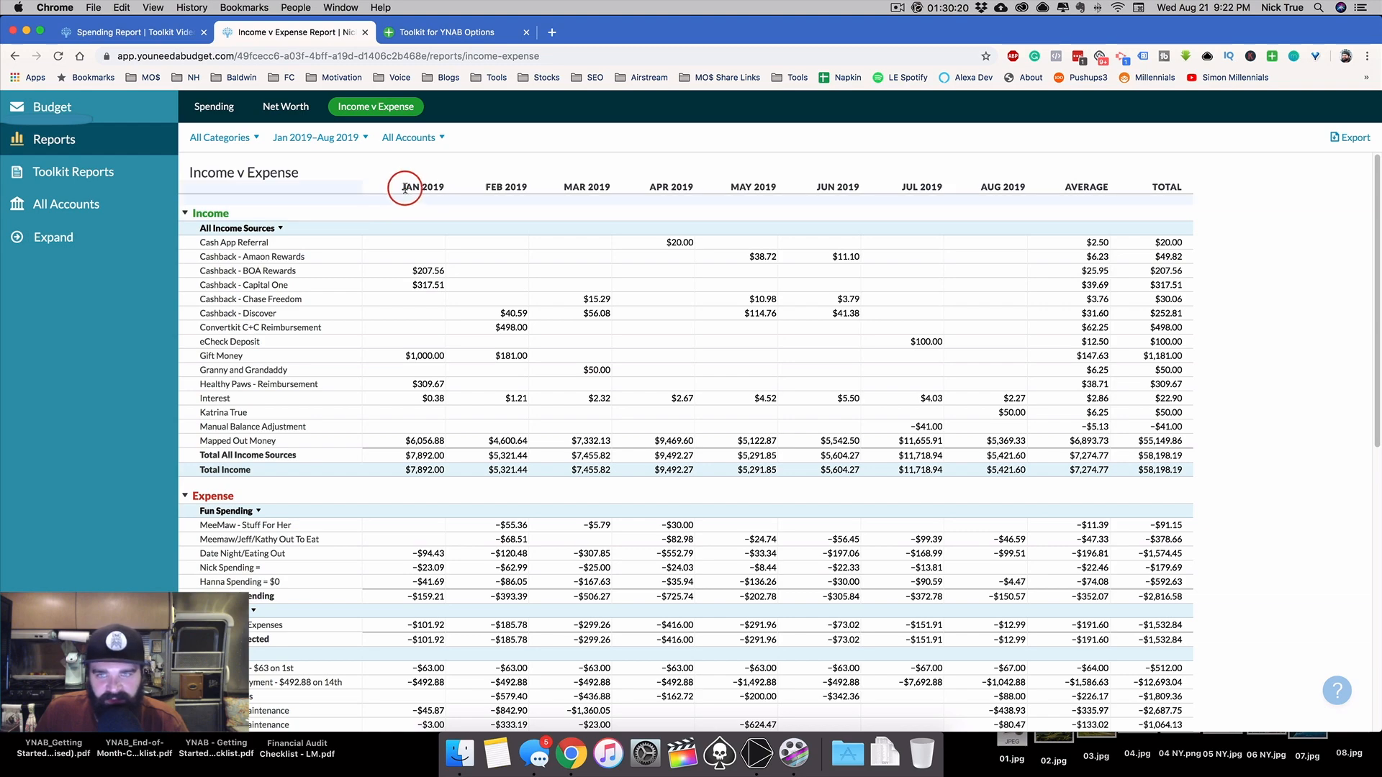
scroll(1080, 201, down, 5)
scroll(1074, 211, down, 8)
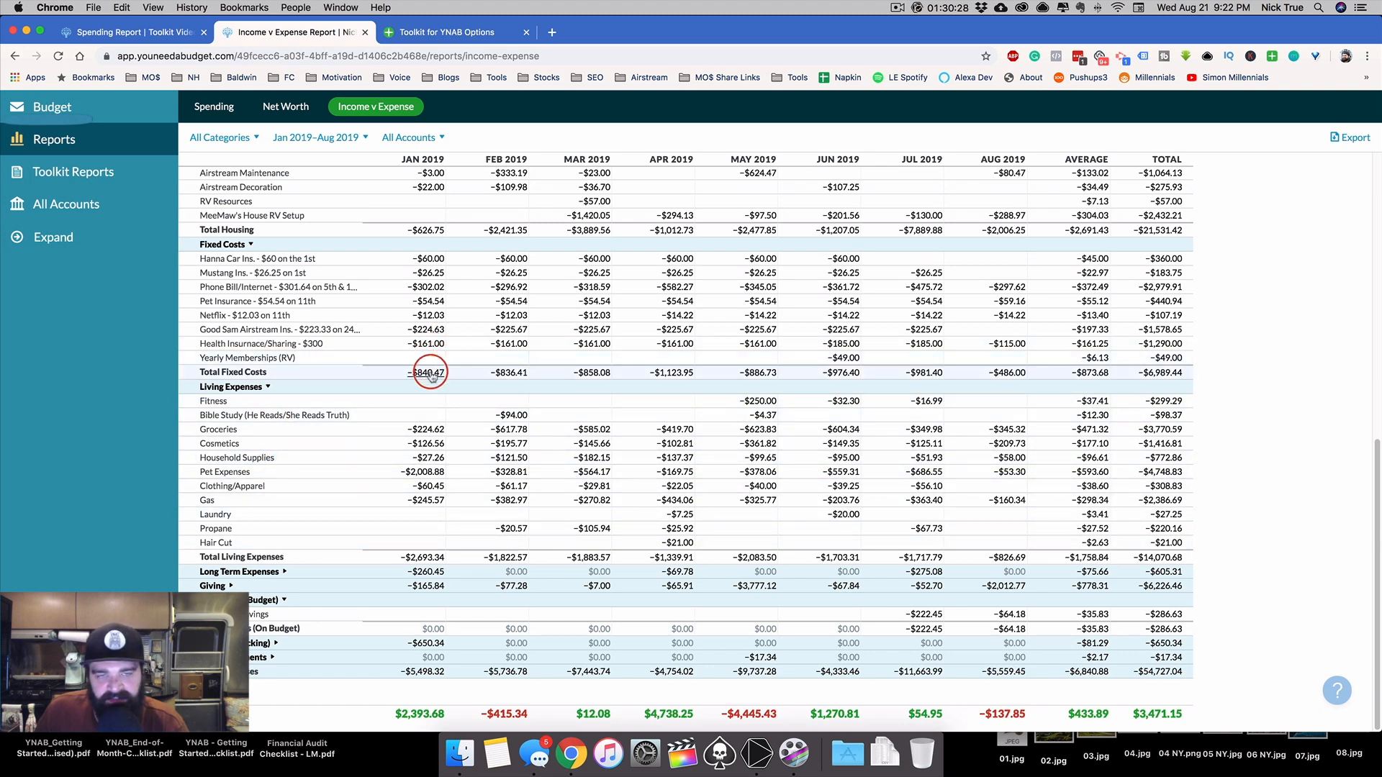
scroll(459, 459, up, 10)
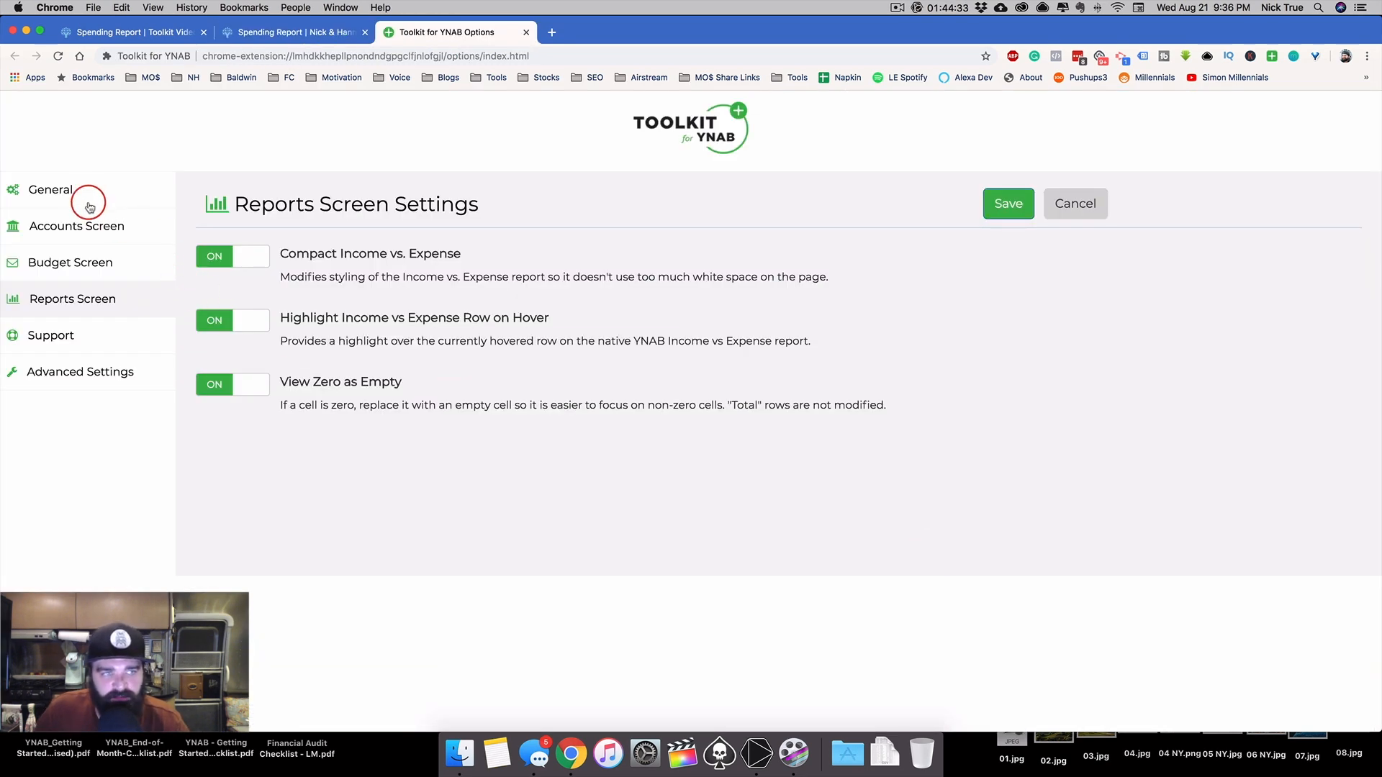
Locate the Toolkit Reports option in the General settings and switch to the Toolkit's Spending By Category report in YNAB
click(86, 199)
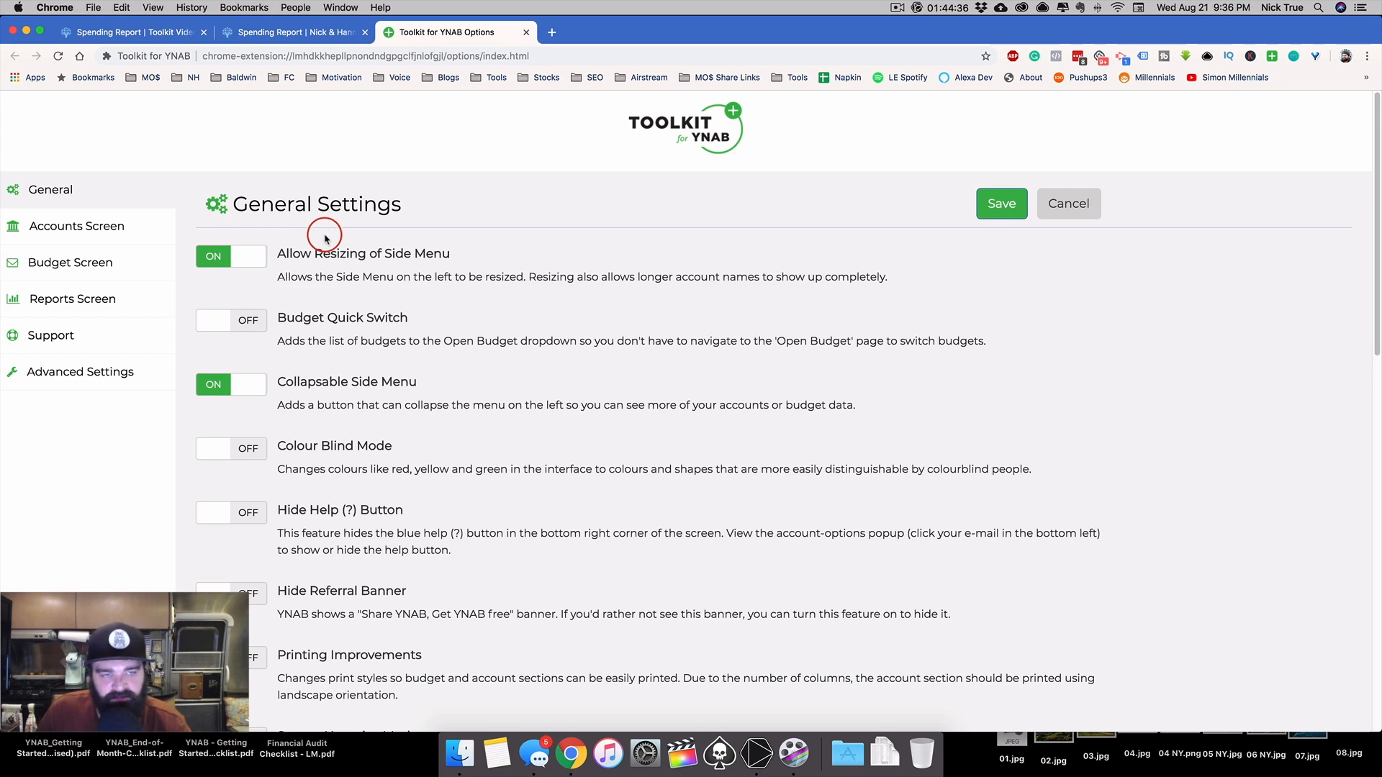
scroll(324, 237, down, 4)
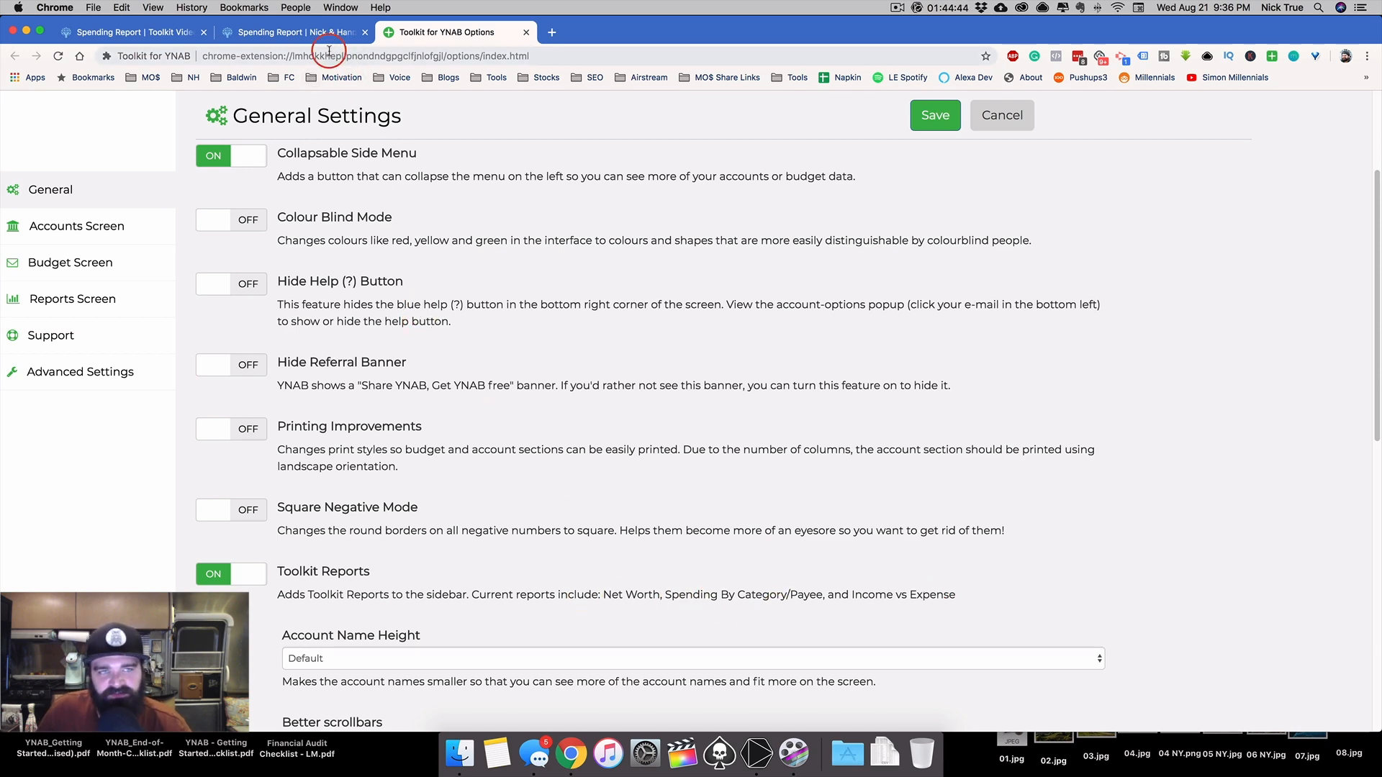
click(275, 37)
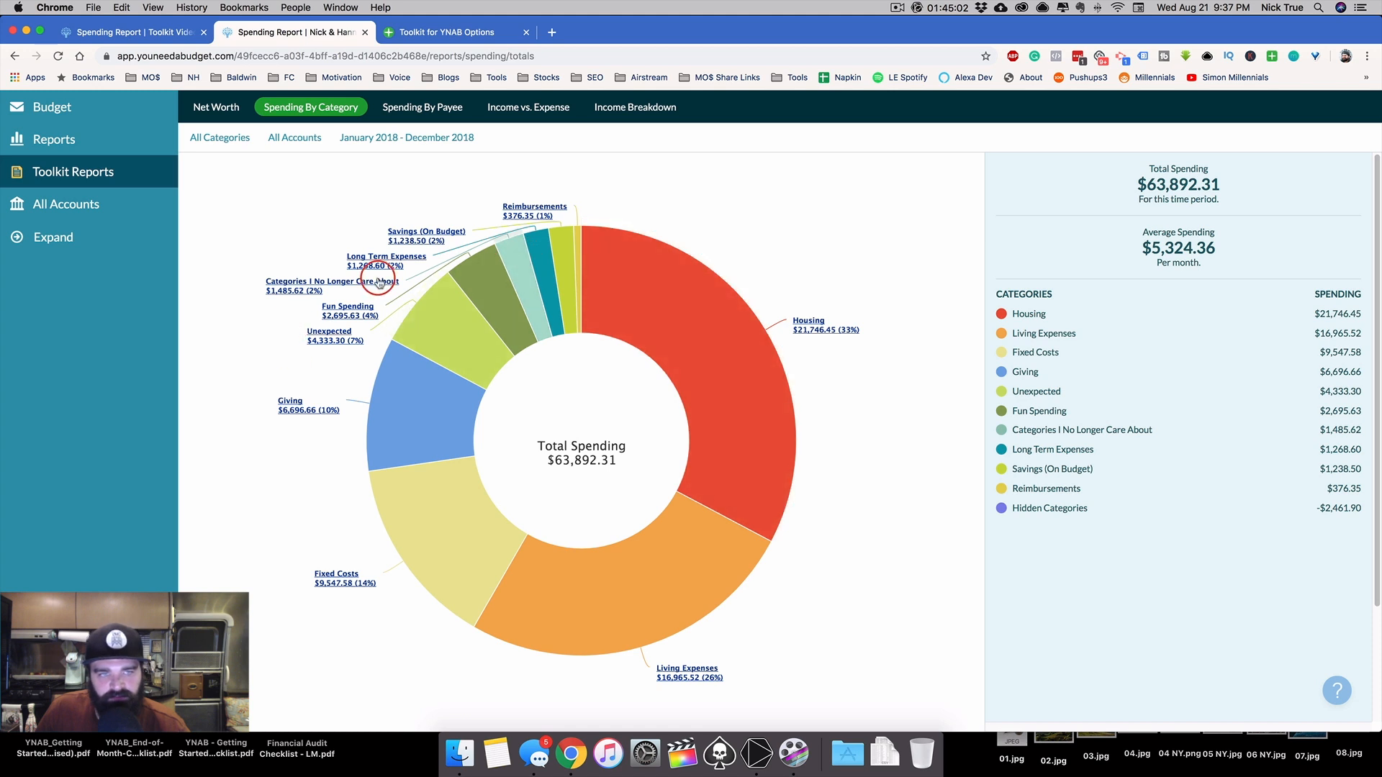
Compare YNAB's own Spending Totals chart with the Toolkit's Spending By Category chart, drilling into Housing and back to total spending
click(92, 151)
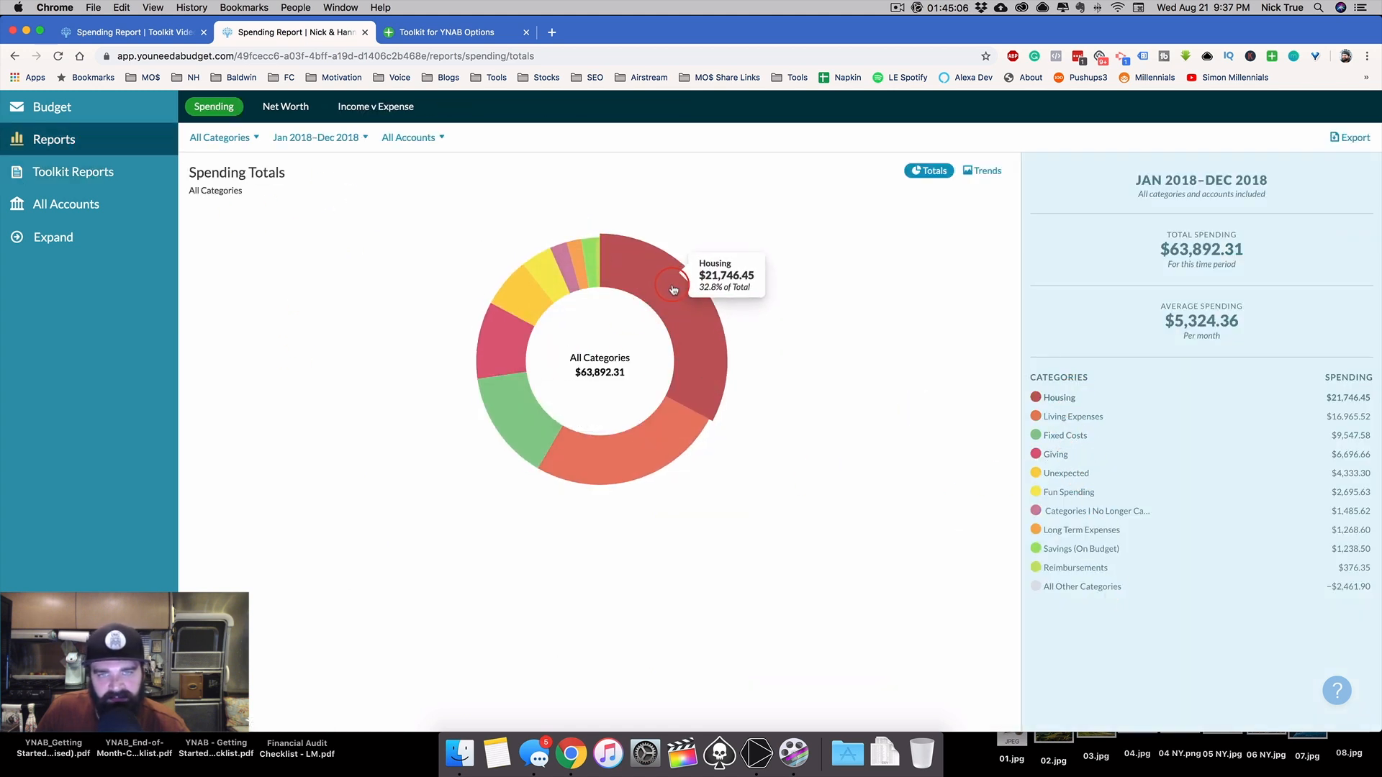
mouse_move(514, 280)
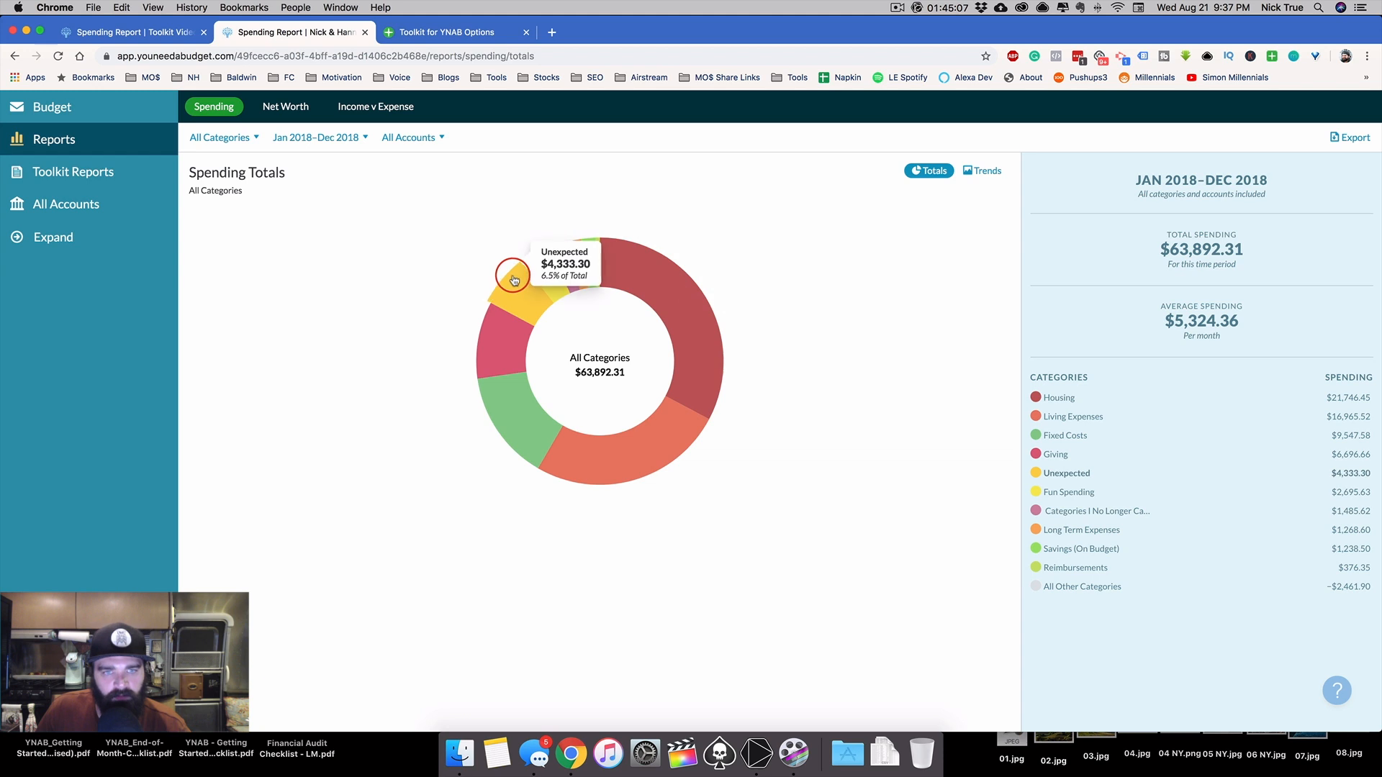
click(109, 172)
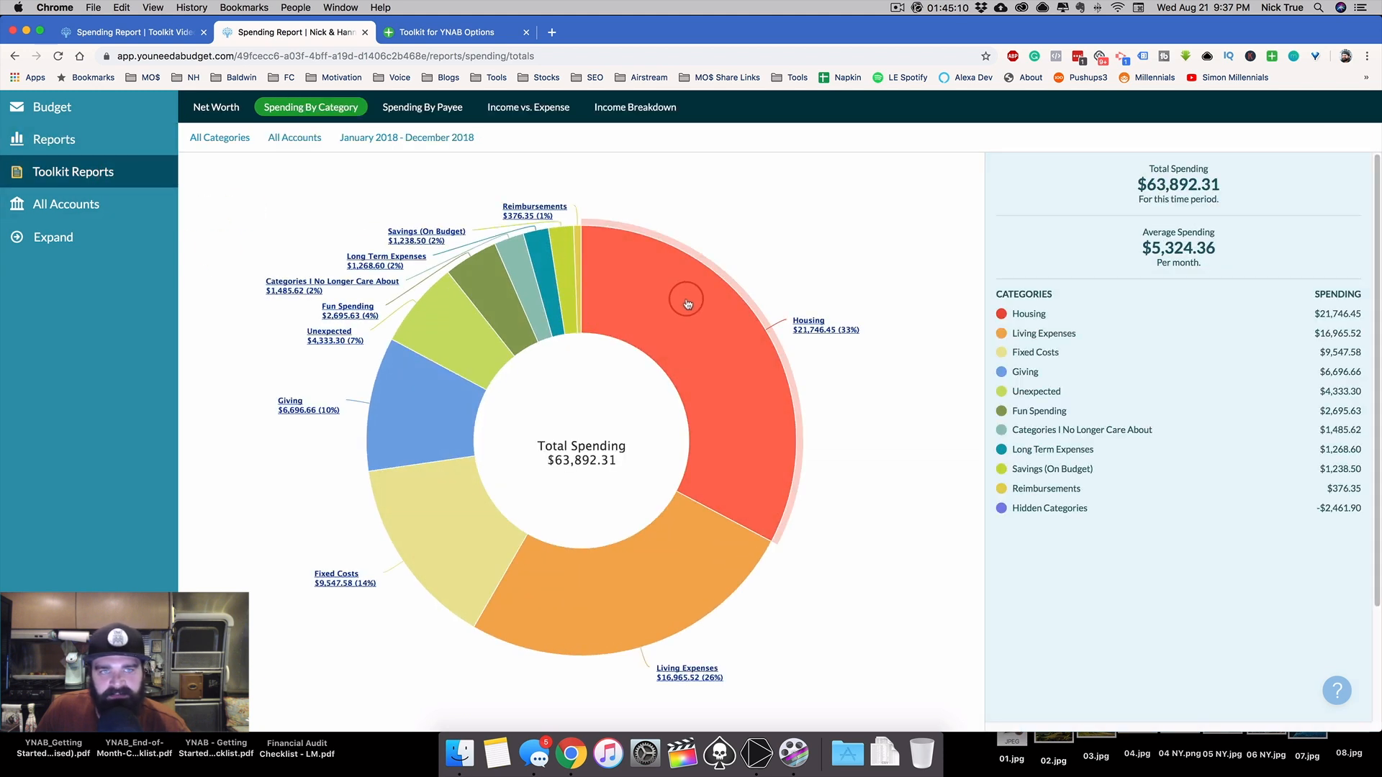
click(685, 305)
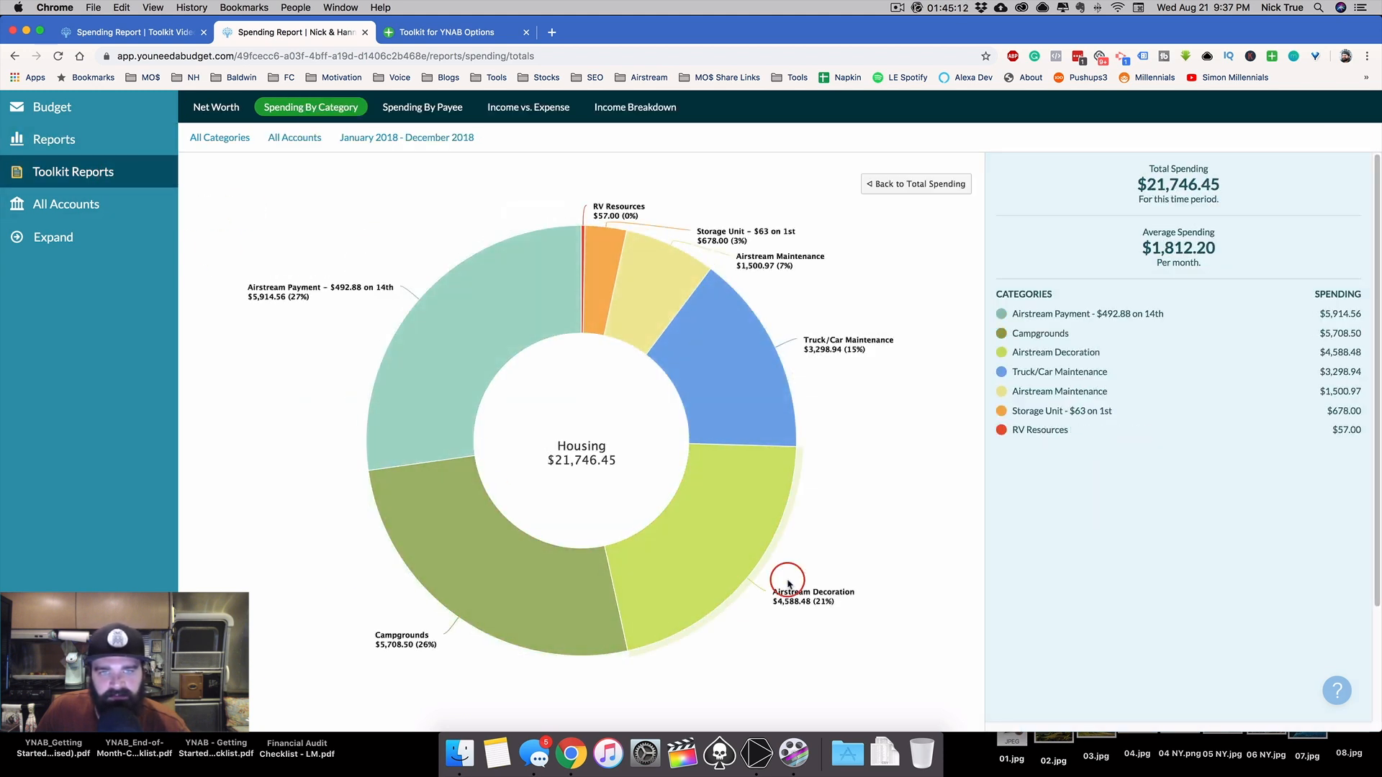
click(885, 184)
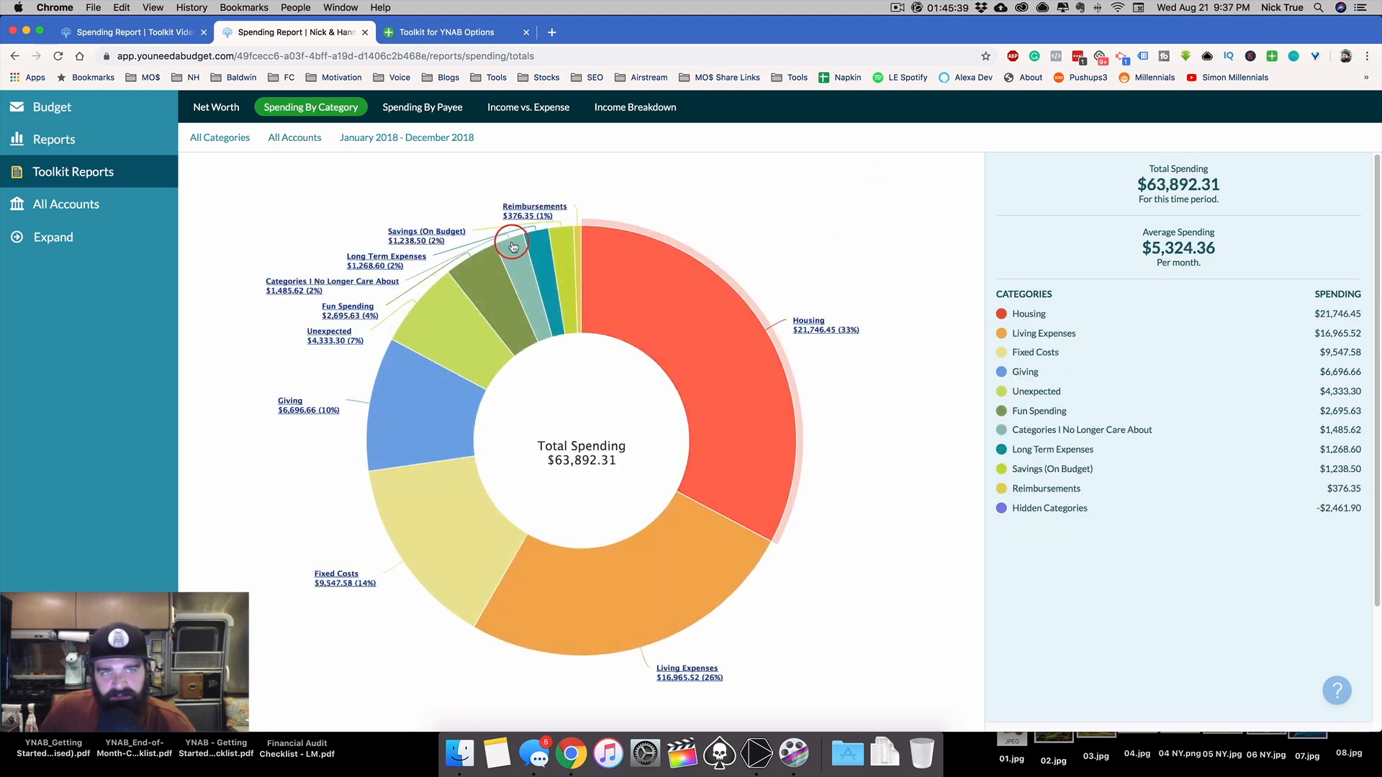
Show the Toolkit's Spending By Payee report for last year, January 2018 to December 2018
click(432, 110)
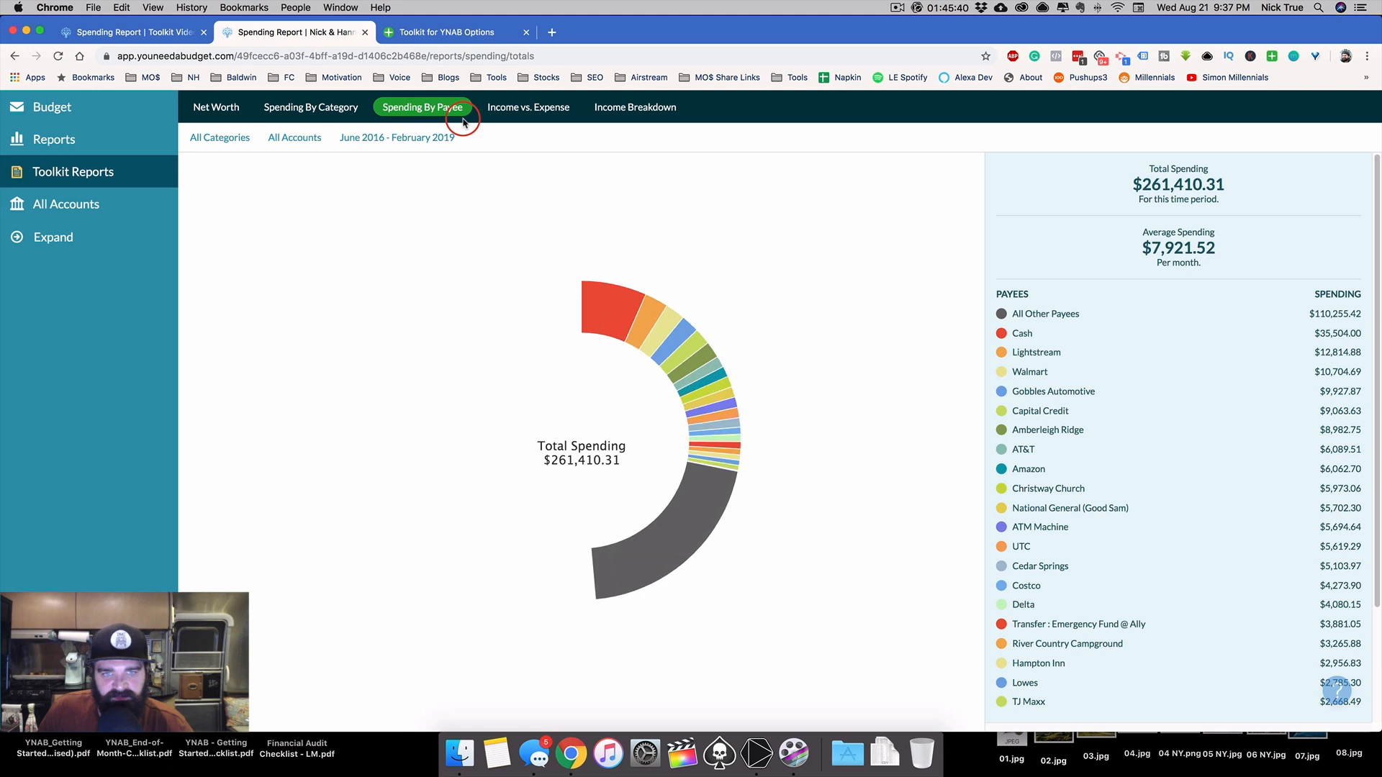
click(420, 140)
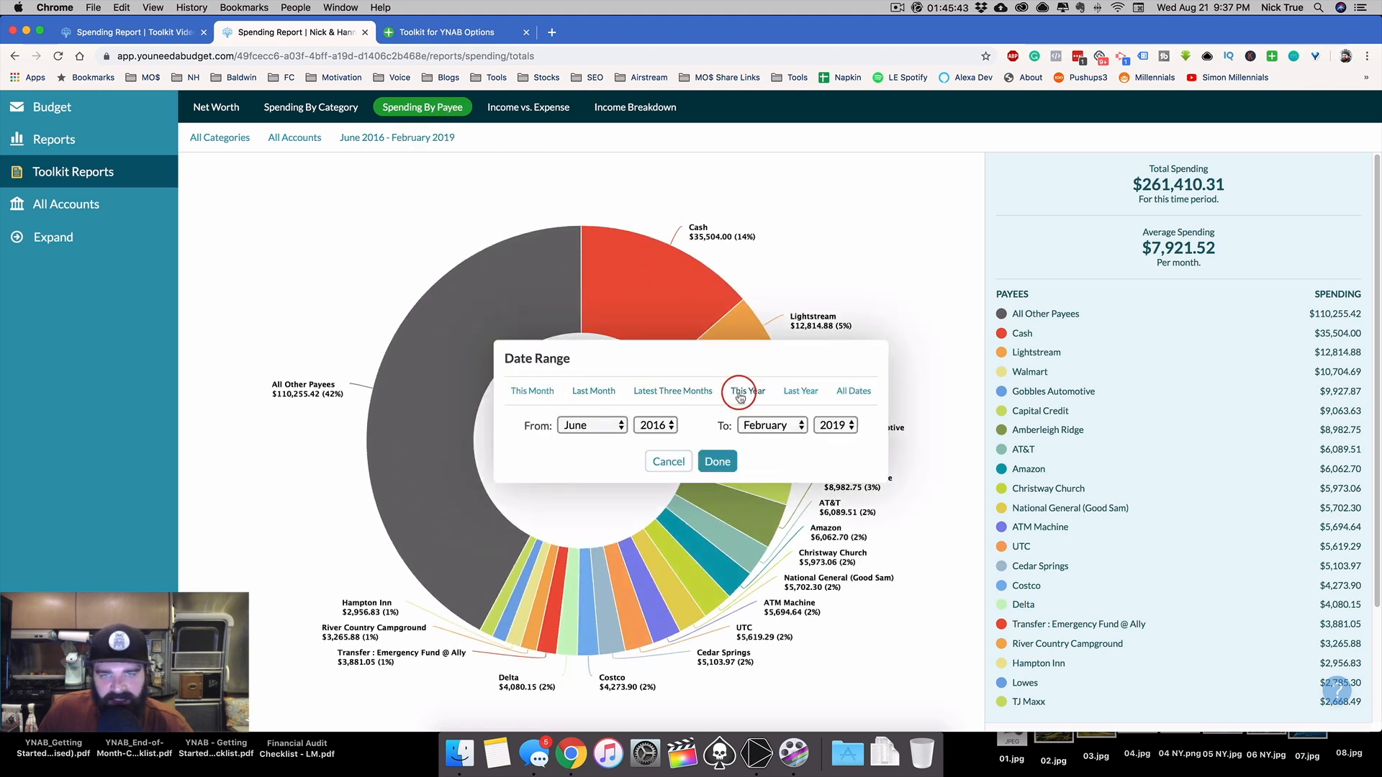
click(801, 391)
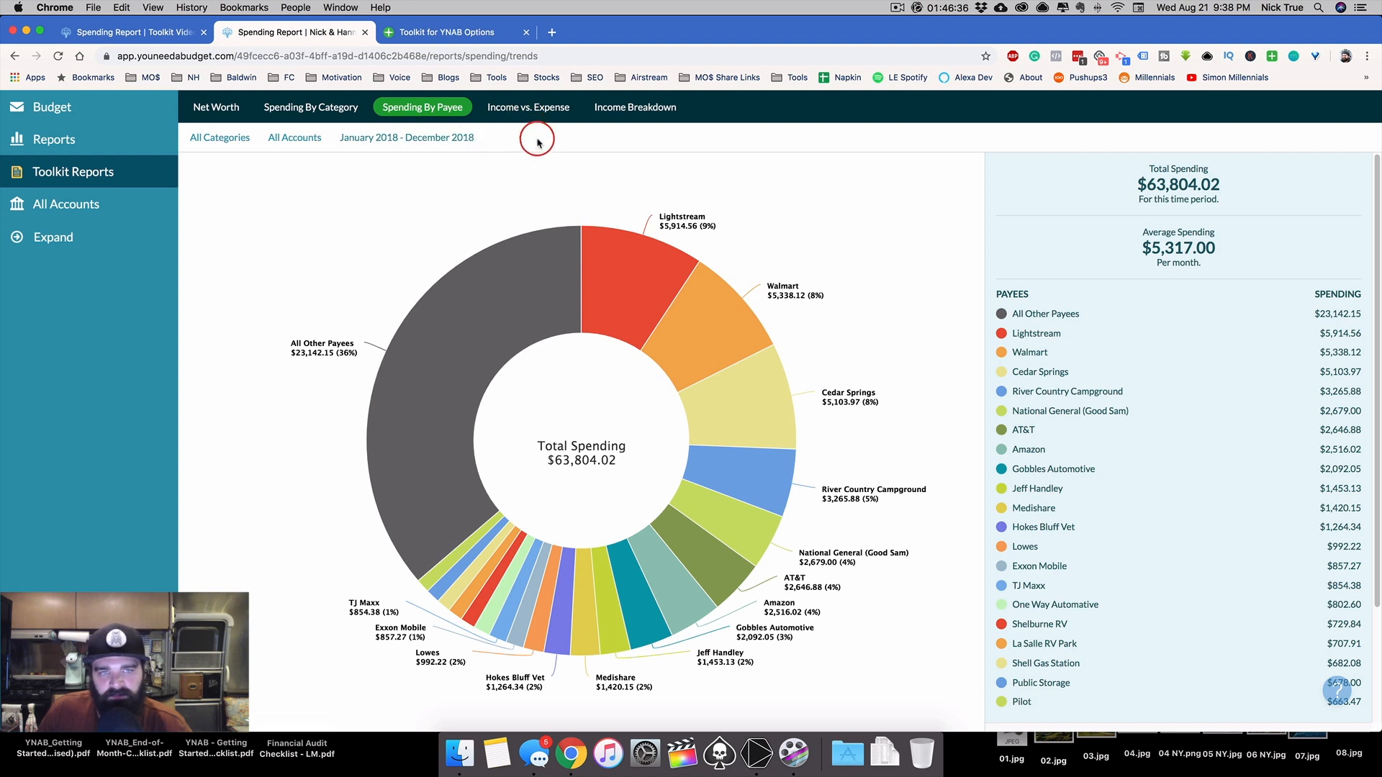
Look through the income and expense sections of the Toolkit's Income vs. Expense report and view the Income Breakdown flow chart
click(531, 109)
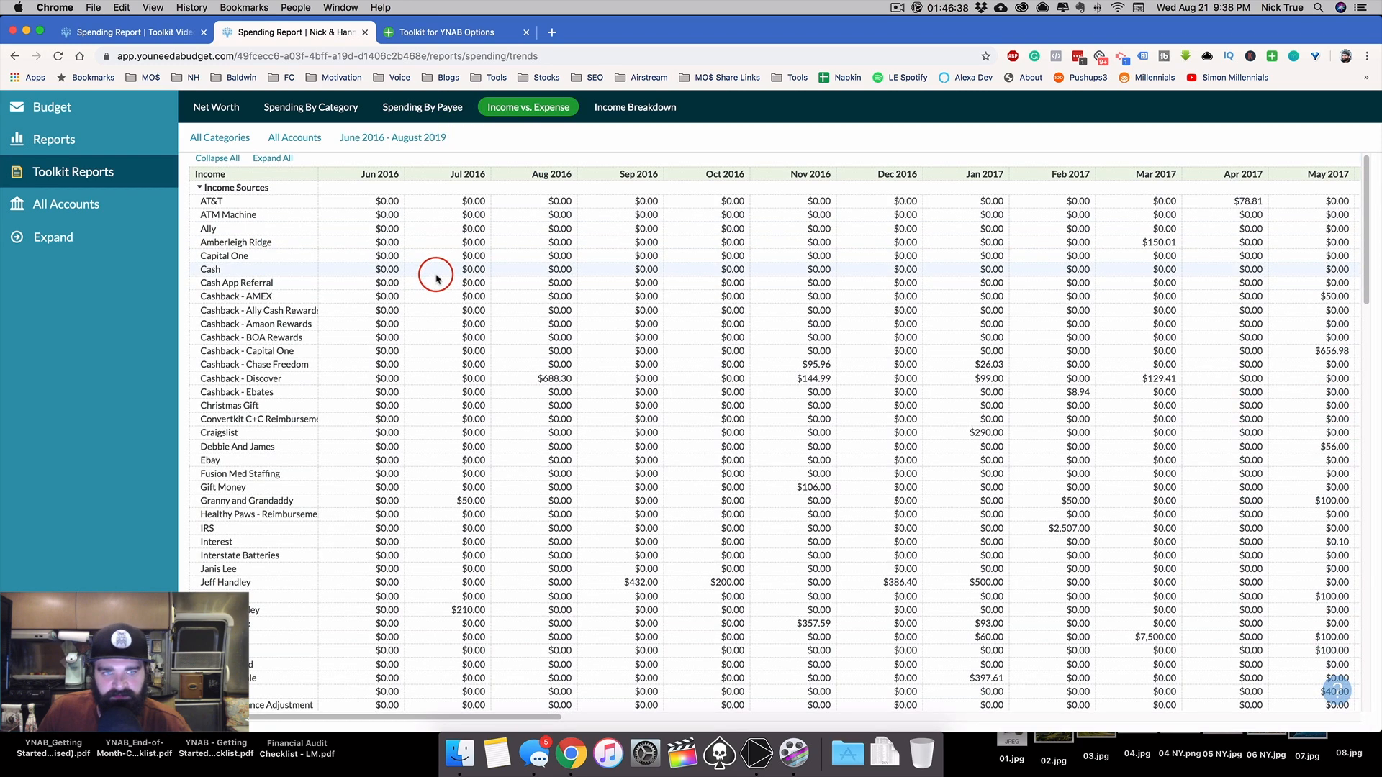
scroll(436, 279, down, 15)
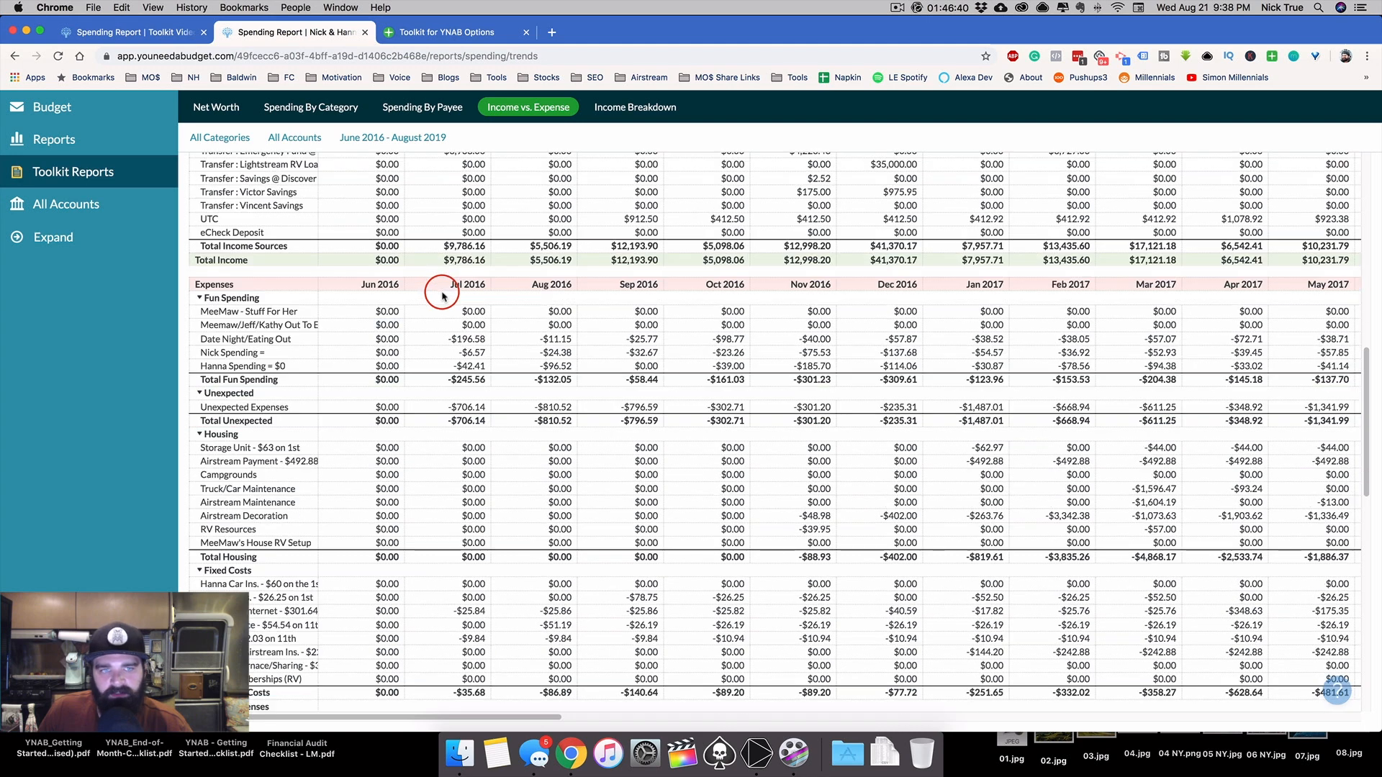
scroll(442, 295, up, 15)
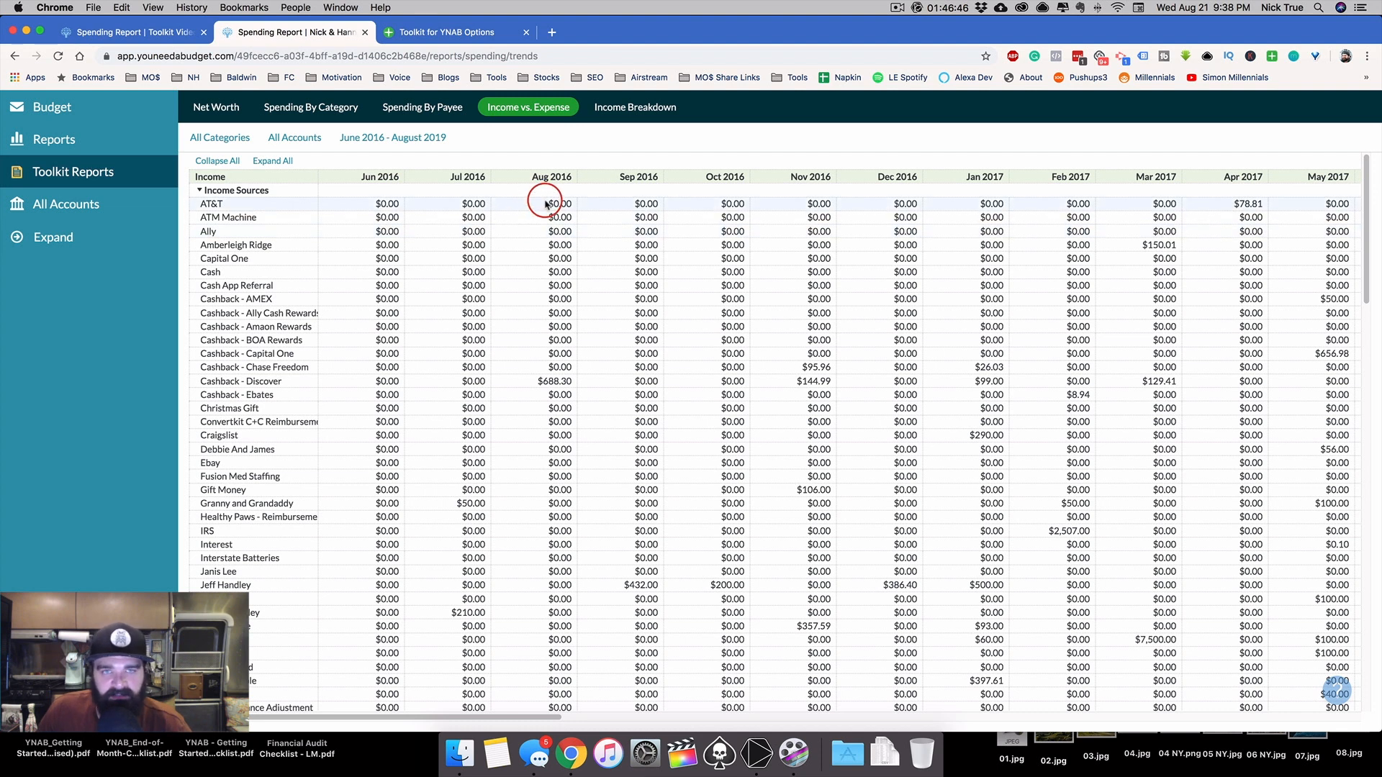
click(638, 119)
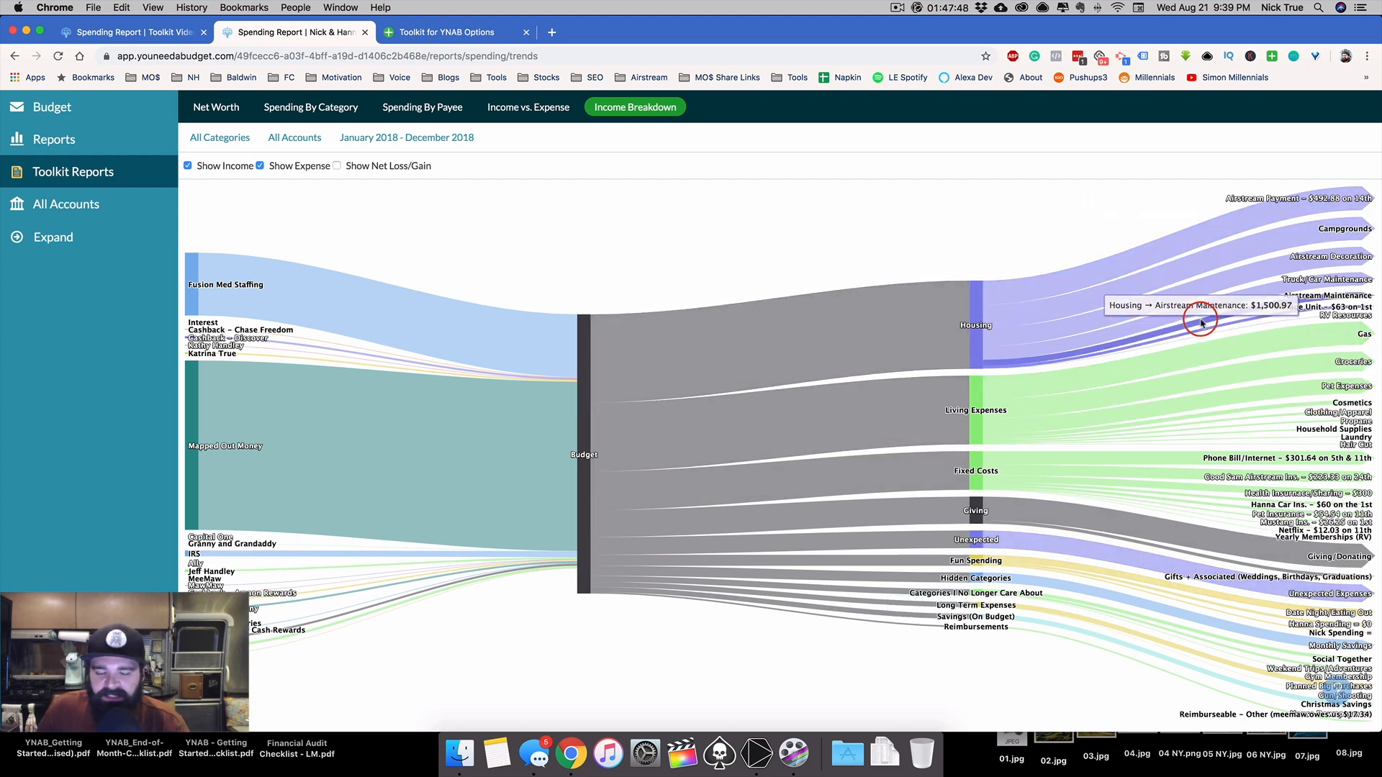
Return to the Toolkit for YNAB options and browse the General and Accounts Screen settings
click(463, 32)
scroll(981, 237, down, 10)
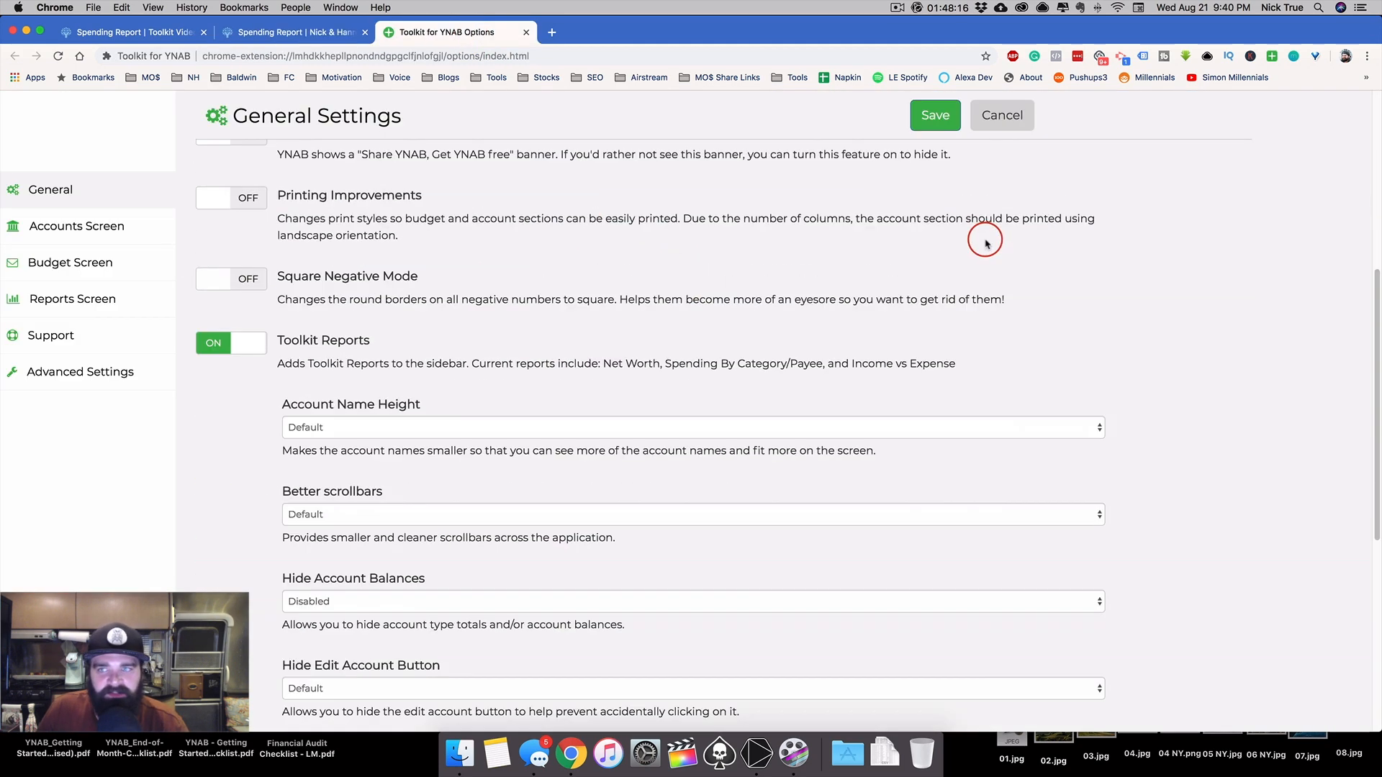
scroll(746, 426, up, 15)
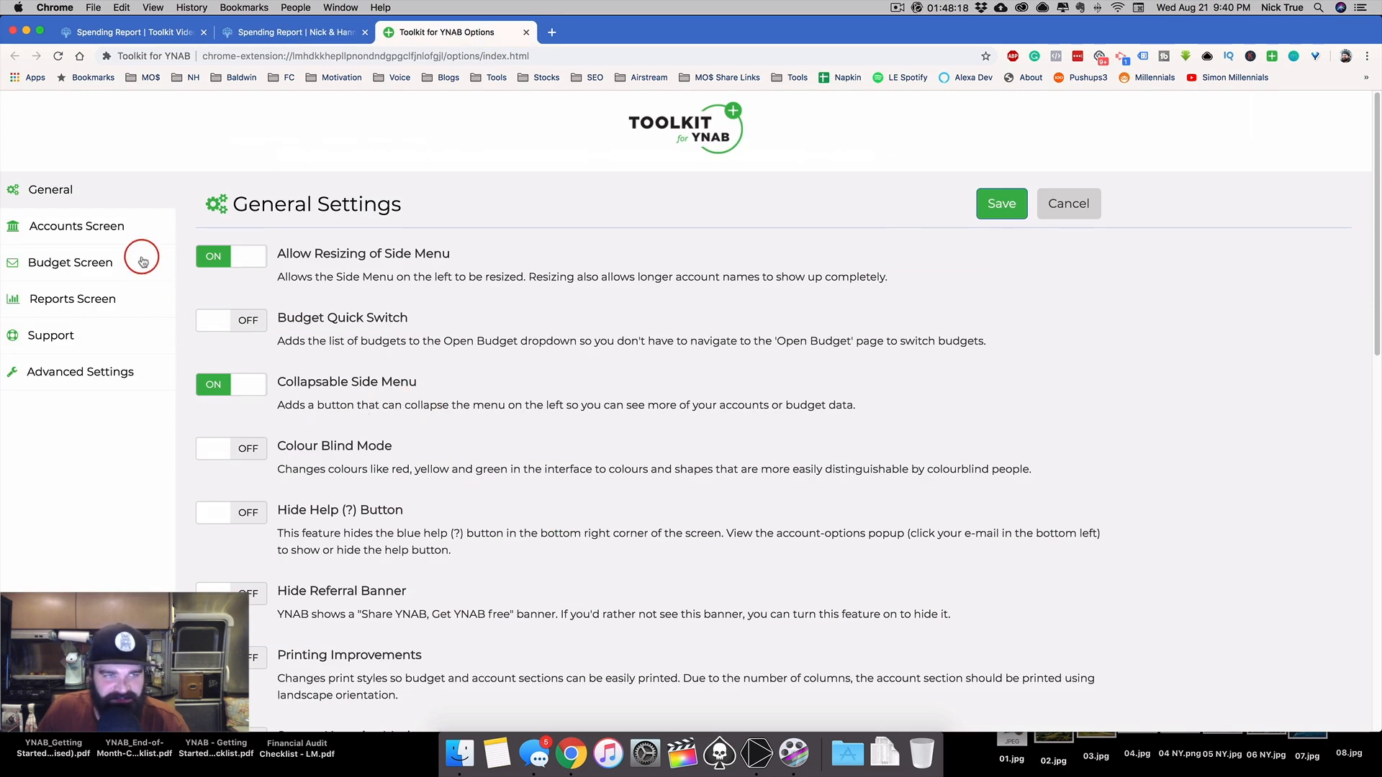
click(100, 235)
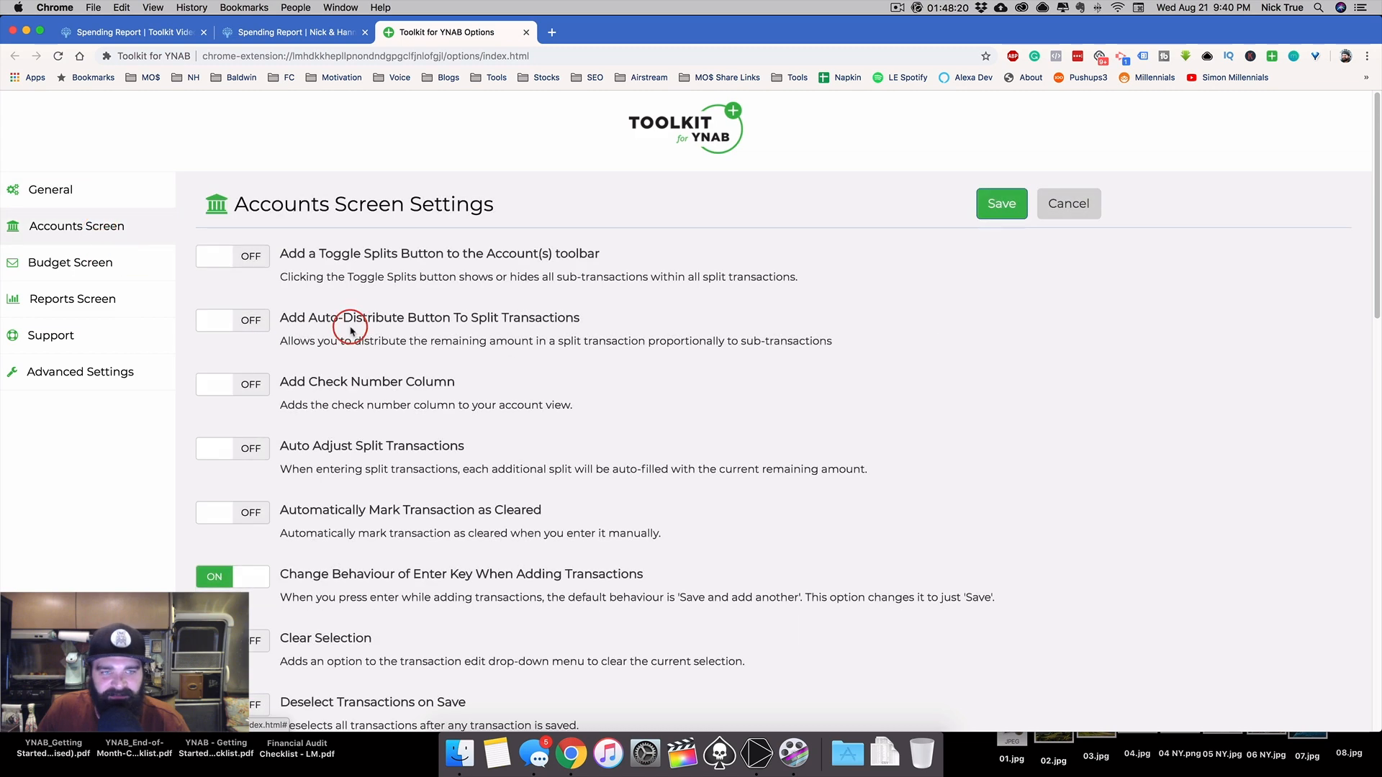
scroll(579, 317, down, 10)
scroll(582, 418, up, 3)
scroll(582, 450, up, 5)
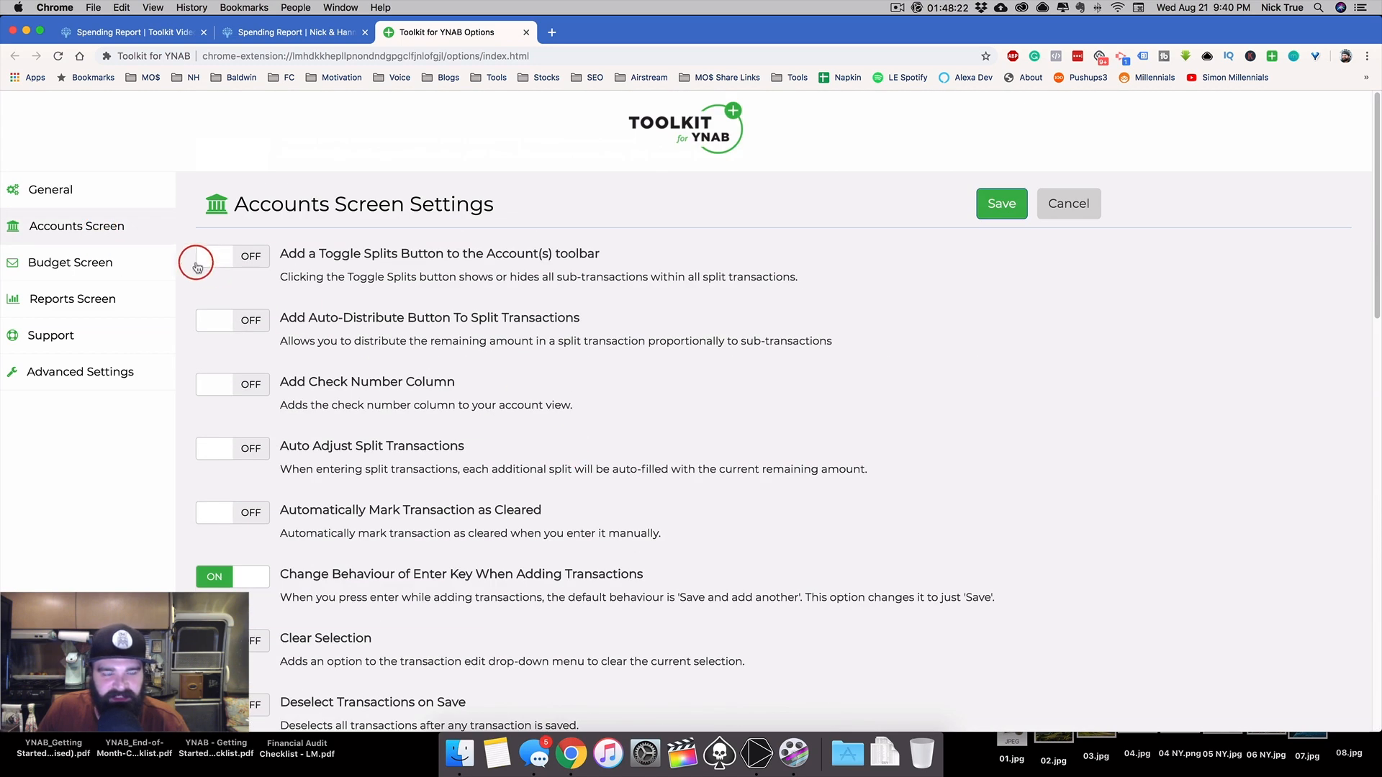